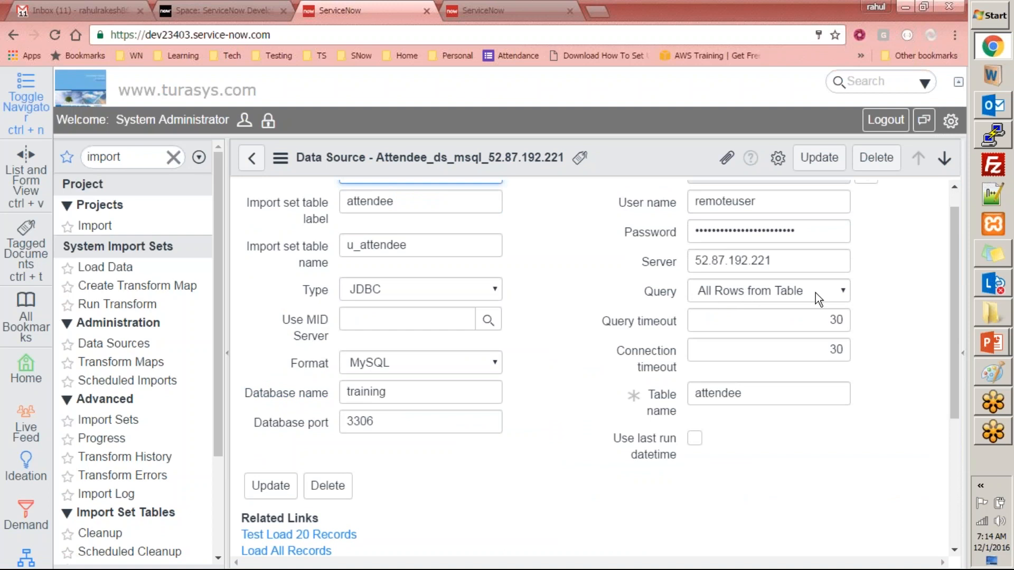
- Run a 20-record test load from the attendee data source, inserting 9 rows into u_attendee
{"action": "scroll", "coordinate": [264, 349], "scroll_direction": "down", "scroll_amount": 4}
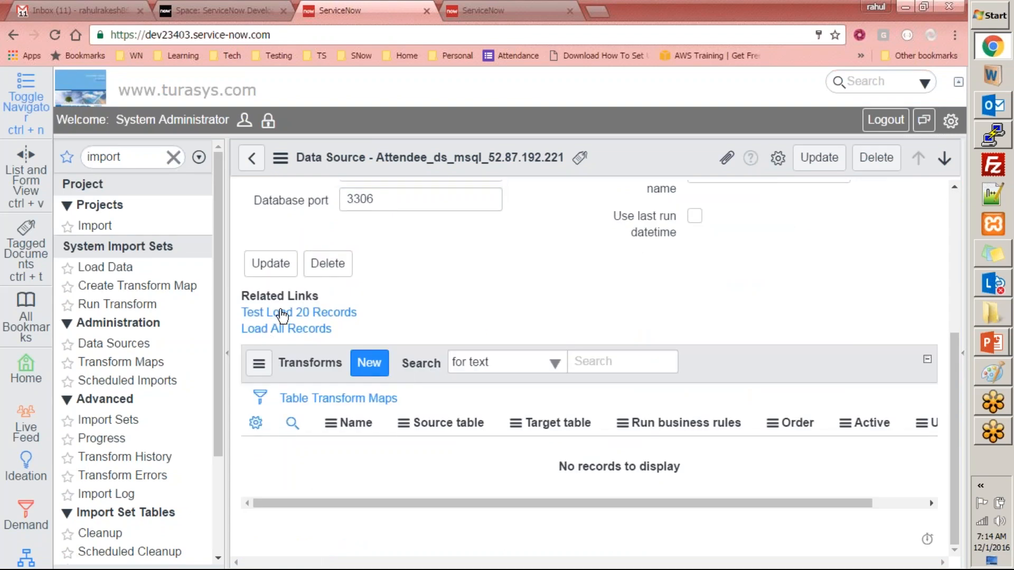
{"action": "left_click", "coordinate": [283, 314]}
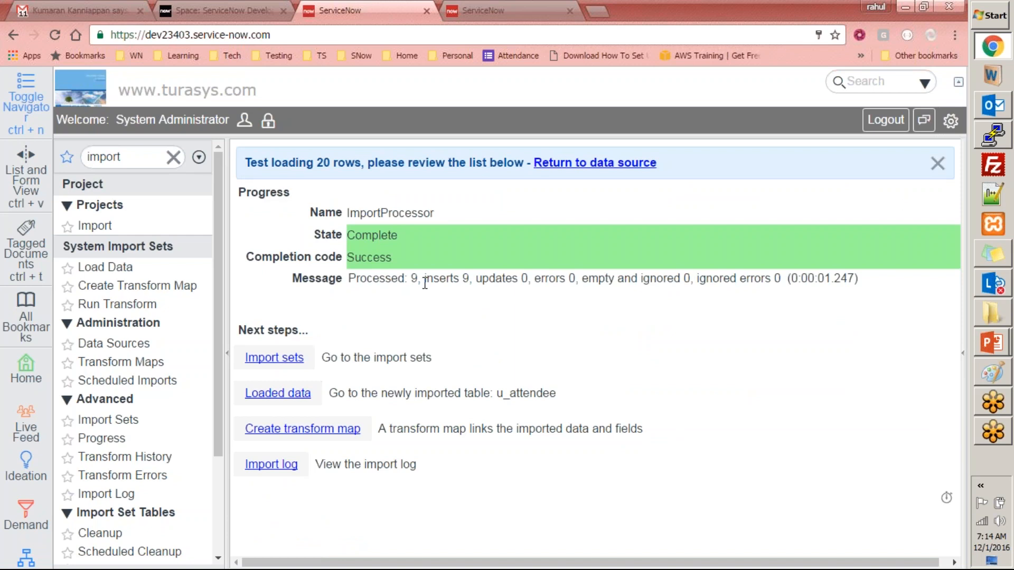
{"action": "key", "text": "ctrl+Tab"}
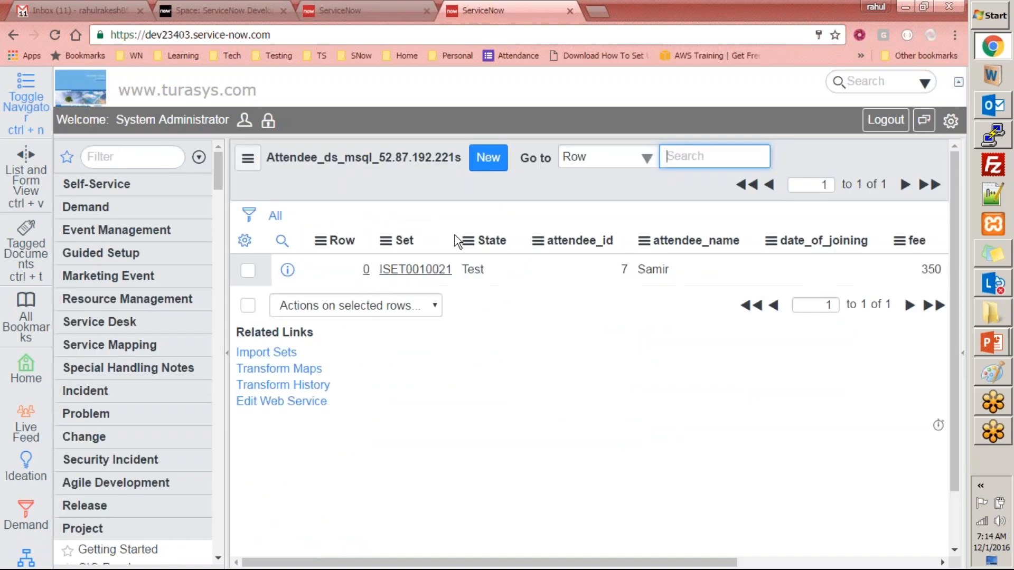
- Refresh the Attendee import set list and review its 10 rows, including the nine new attendees
{"action": "right_click", "coordinate": [542, 174]}
{"action": "left_click", "coordinate": [572, 269]}
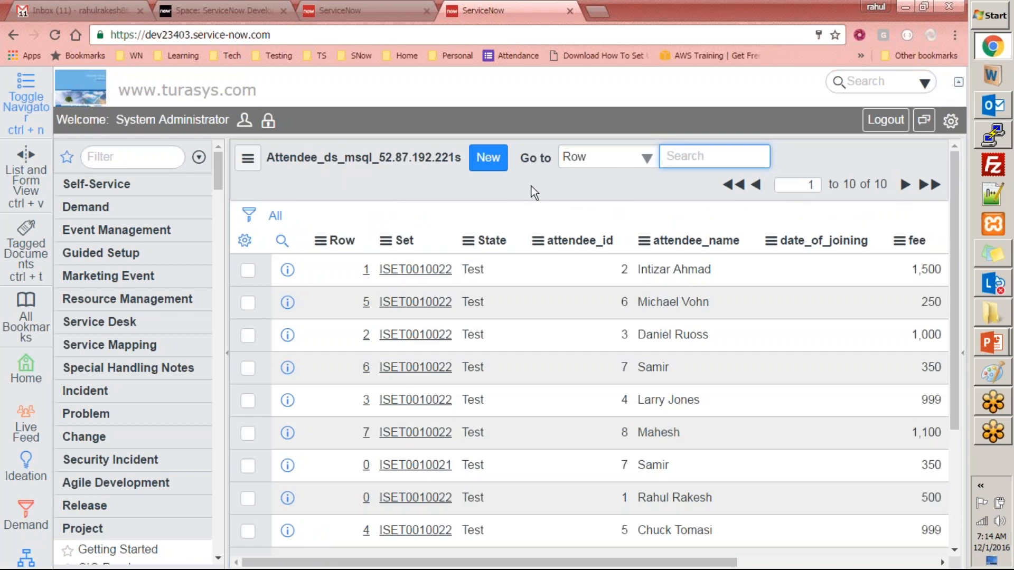
{"action": "scroll", "coordinate": [531, 186], "scroll_direction": "down", "scroll_amount": 3}
{"action": "scroll", "coordinate": [531, 185], "scroll_direction": "up", "scroll_amount": 3}
{"action": "scroll", "coordinate": [446, 210], "scroll_direction": "down", "scroll_amount": 3}
{"action": "scroll", "coordinate": [447, 211], "scroll_direction": "up", "scroll_amount": 3}
{"action": "scroll", "coordinate": [435, 339], "scroll_direction": "down", "scroll_amount": 2}
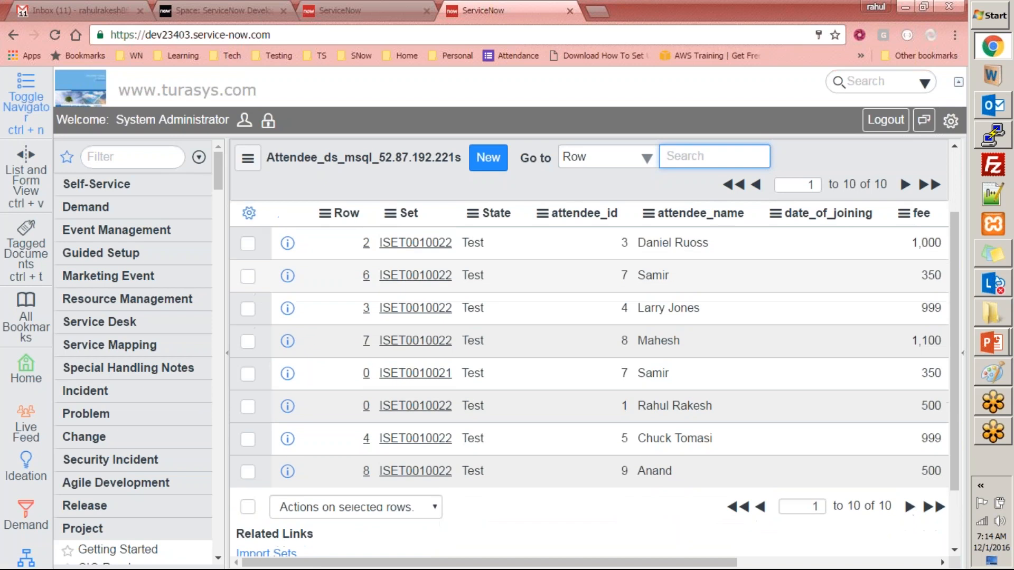
{"action": "scroll", "coordinate": [381, 225], "scroll_direction": "up", "scroll_amount": 2}
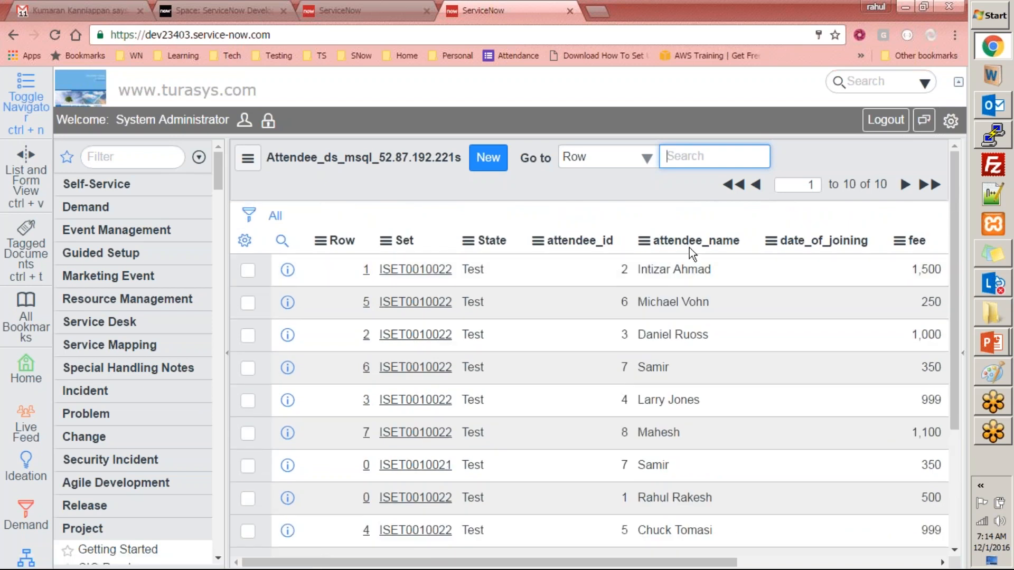
{"action": "scroll", "coordinate": [692, 251], "scroll_direction": "down", "scroll_amount": 4}
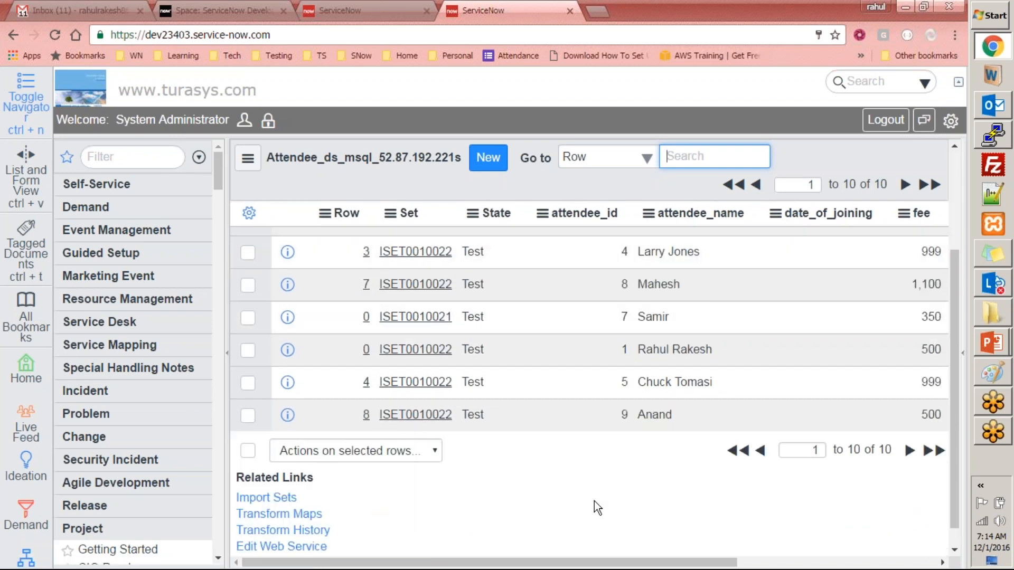
{"action": "scroll", "coordinate": [550, 499], "scroll_direction": "down", "scroll_amount": 1}
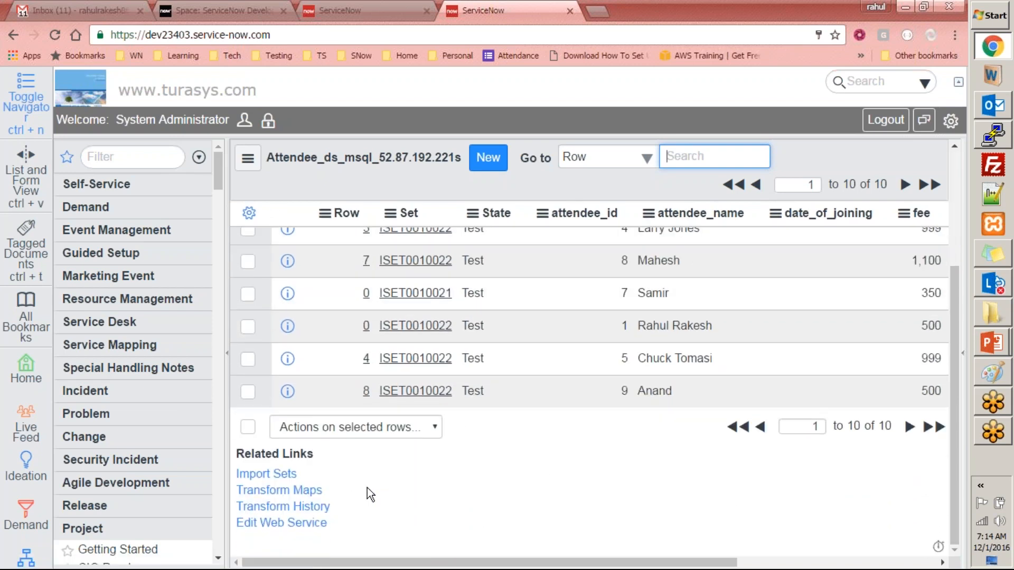
- Start a new transform map for u_attendee, review its source and target table choices, then leave unsaved
{"action": "left_click", "coordinate": [285, 492]}
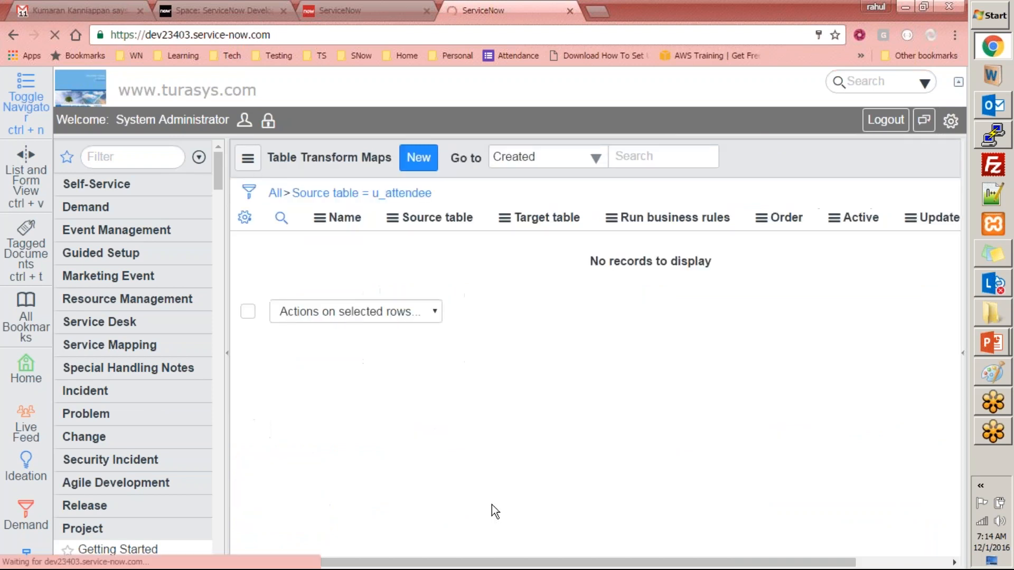
{"action": "left_click", "coordinate": [419, 157]}
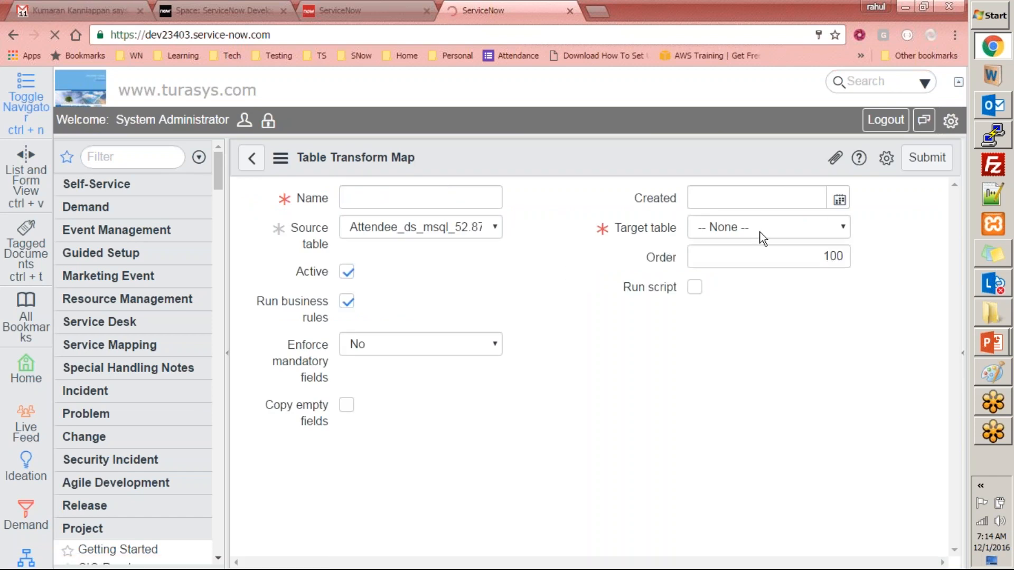
{"action": "left_click", "coordinate": [765, 226]}
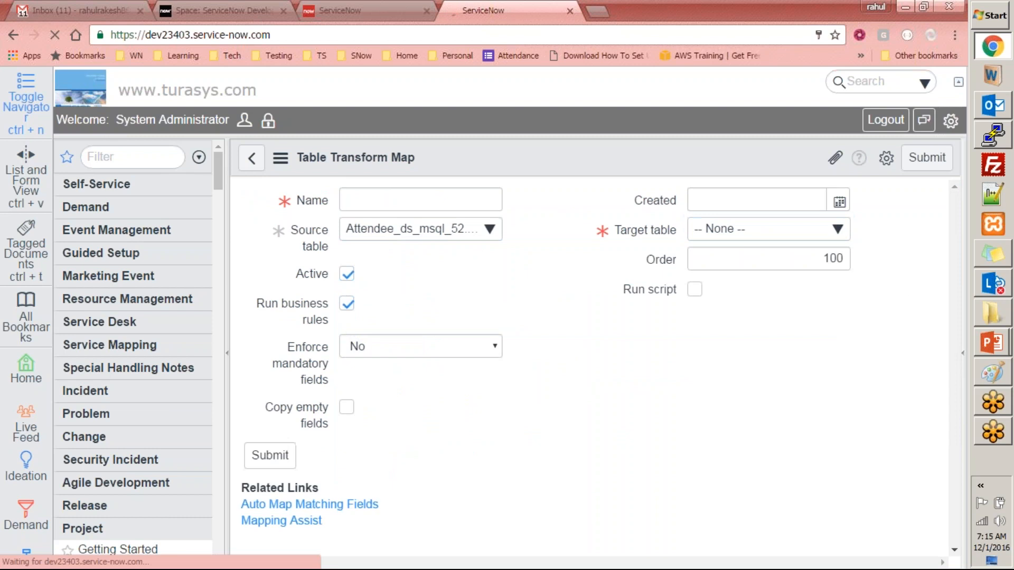
{"action": "left_click", "coordinate": [382, 209]}
{"action": "left_click", "coordinate": [412, 238]}
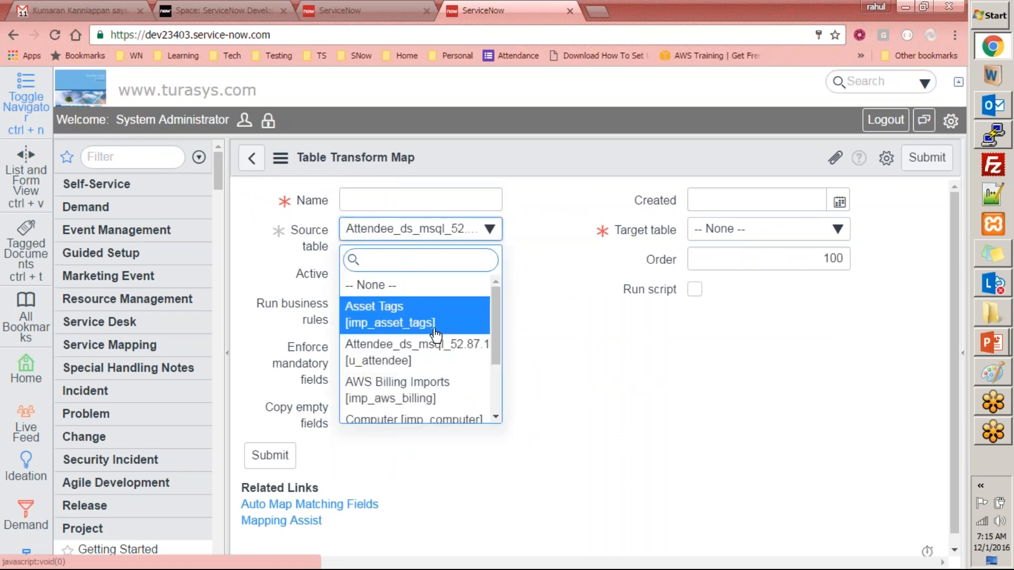
{"action": "left_click", "coordinate": [430, 353]}
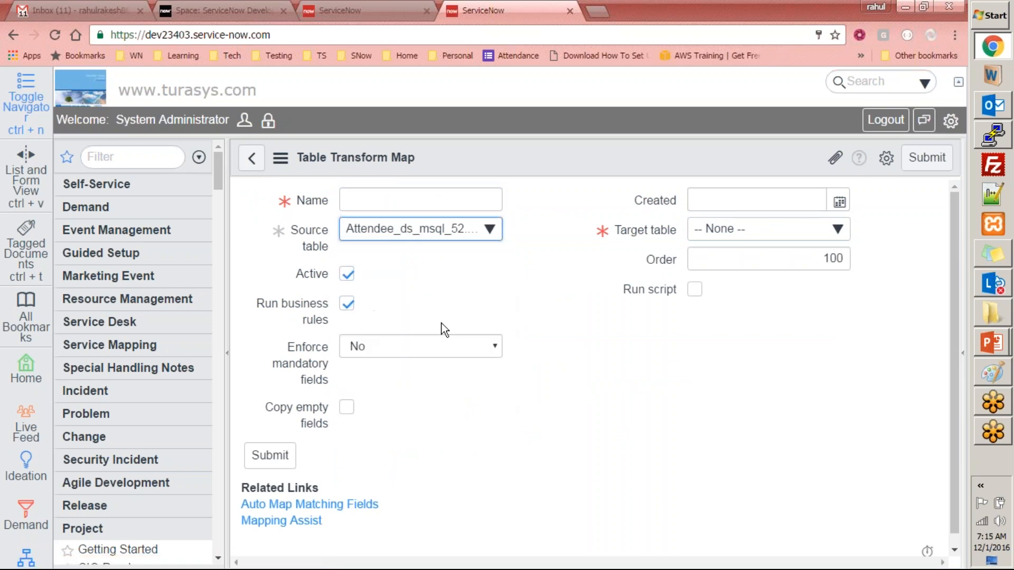
{"action": "left_click", "coordinate": [445, 225]}
{"action": "left_click", "coordinate": [283, 234]}
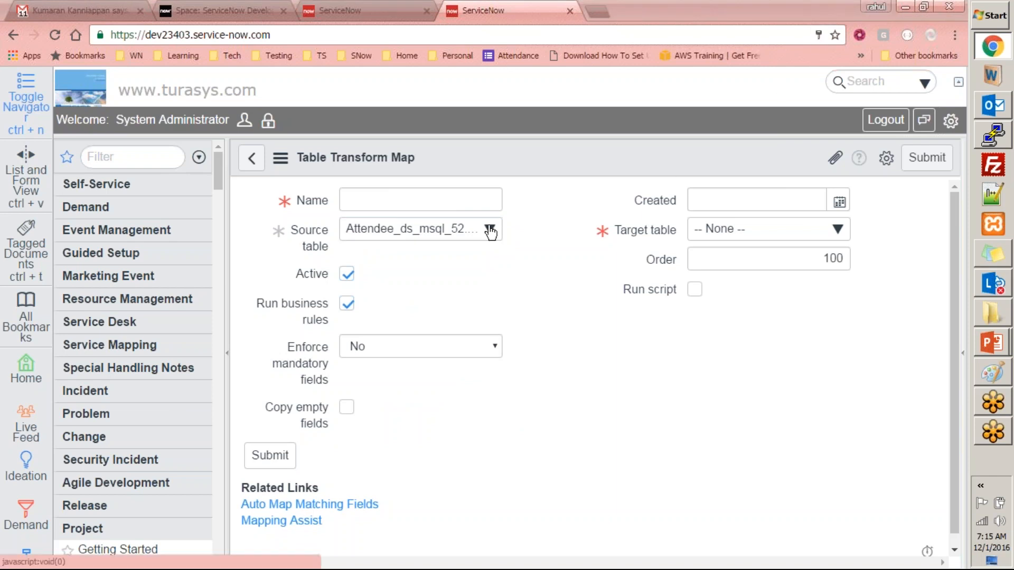
{"action": "left_click", "coordinate": [250, 161]}
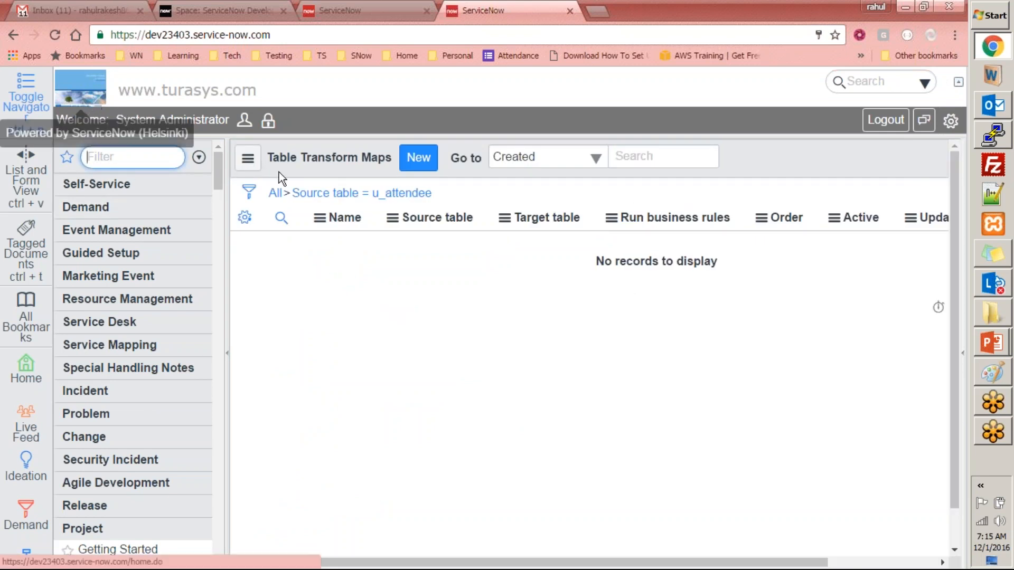
- Reopen the Attendee_ds_msql_52.87.192.221 data source from the Data Sources list
{"action": "left_click", "coordinate": [11, 32]}
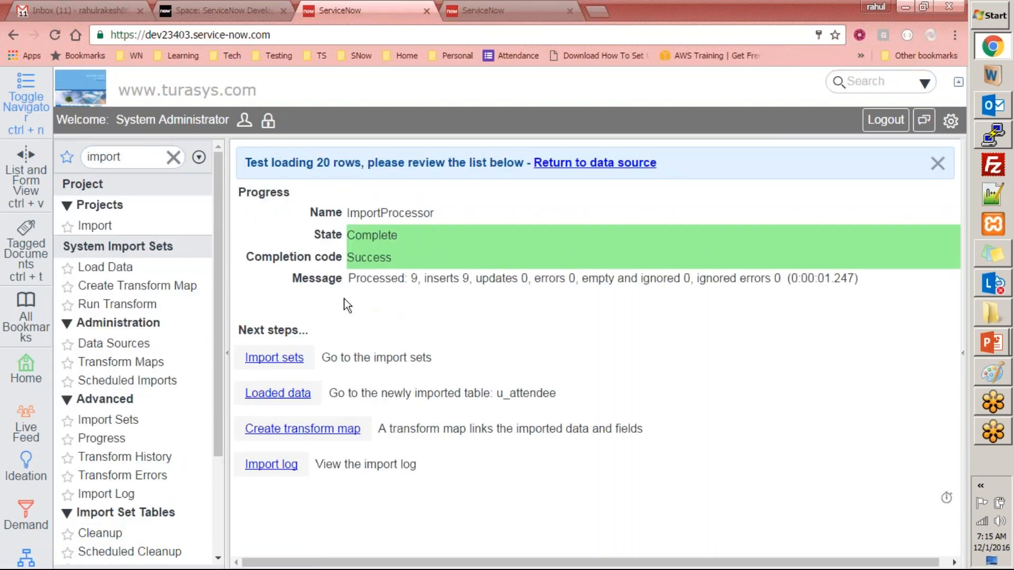
{"action": "left_click", "coordinate": [112, 344]}
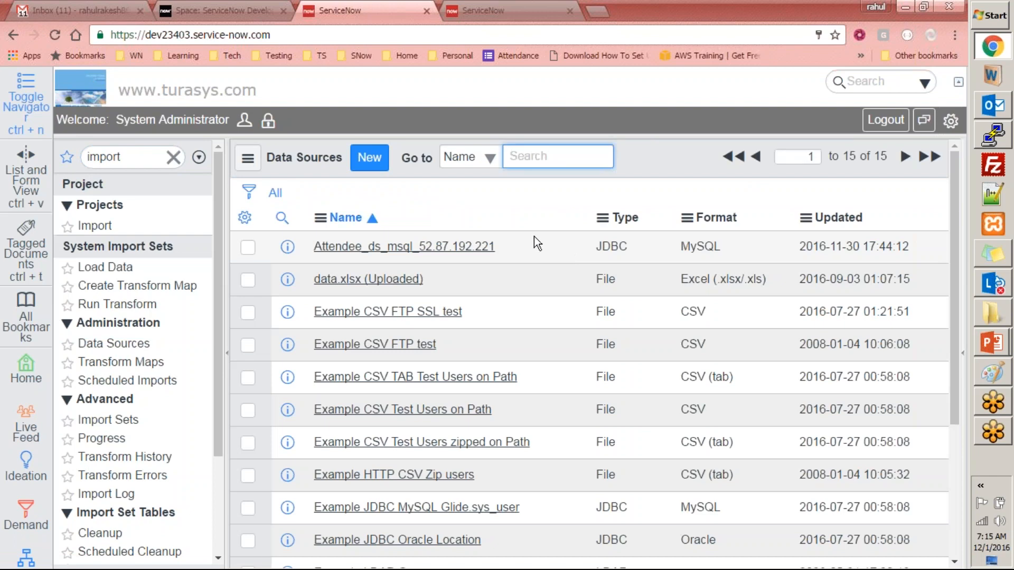
{"action": "left_click", "coordinate": [404, 249]}
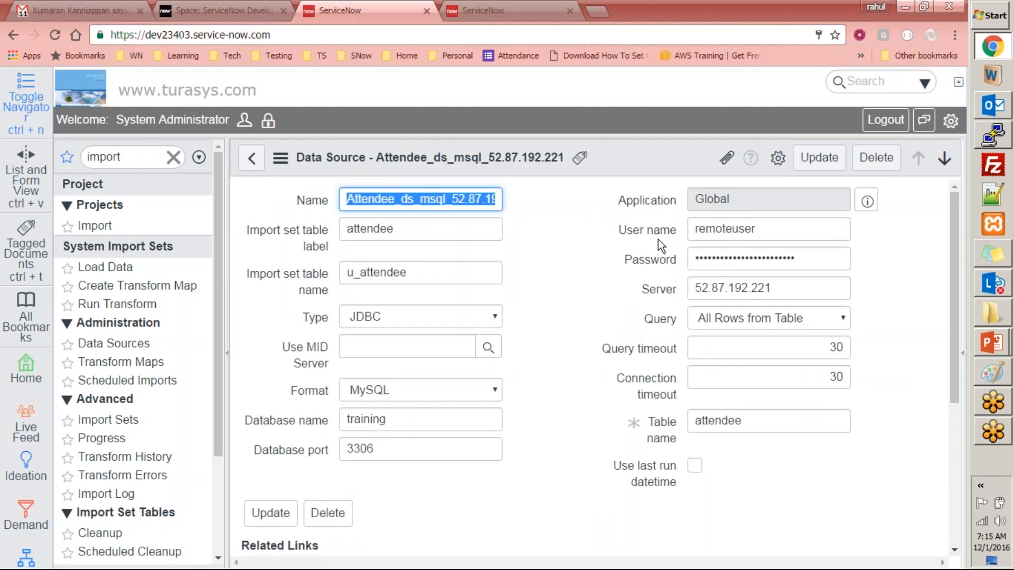
{"action": "left_click", "coordinate": [992, 134]}
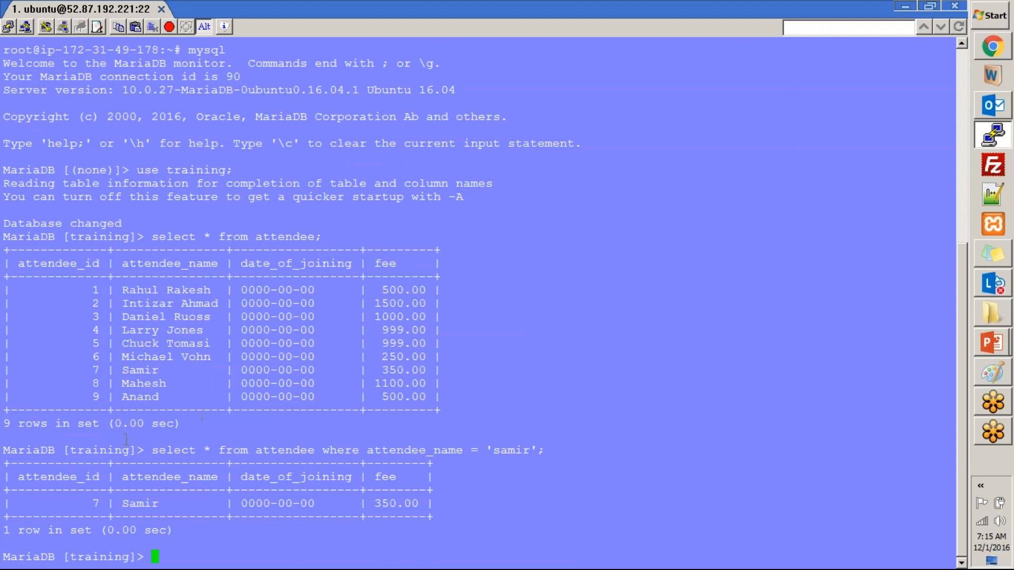
- Copy the MariaDB 'select * from attendee where attendee_name' query and return to the ServiceNow form
{"action": "left_click_drag", "start_coordinate": [153, 450], "coordinate": [543, 451]}
{"action": "key", "text": "ctrl+c"}
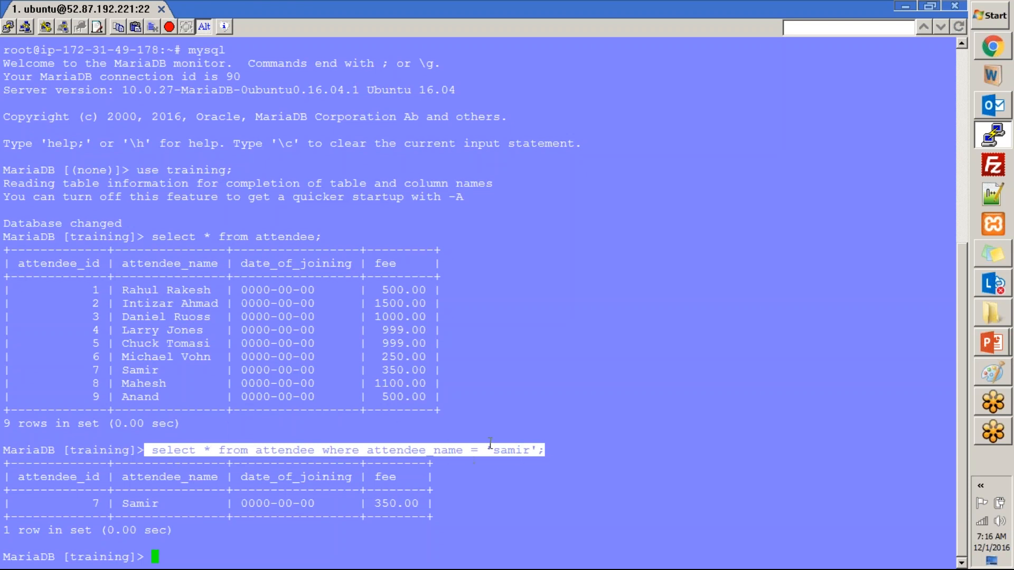
{"action": "key", "text": "alt+Tab"}
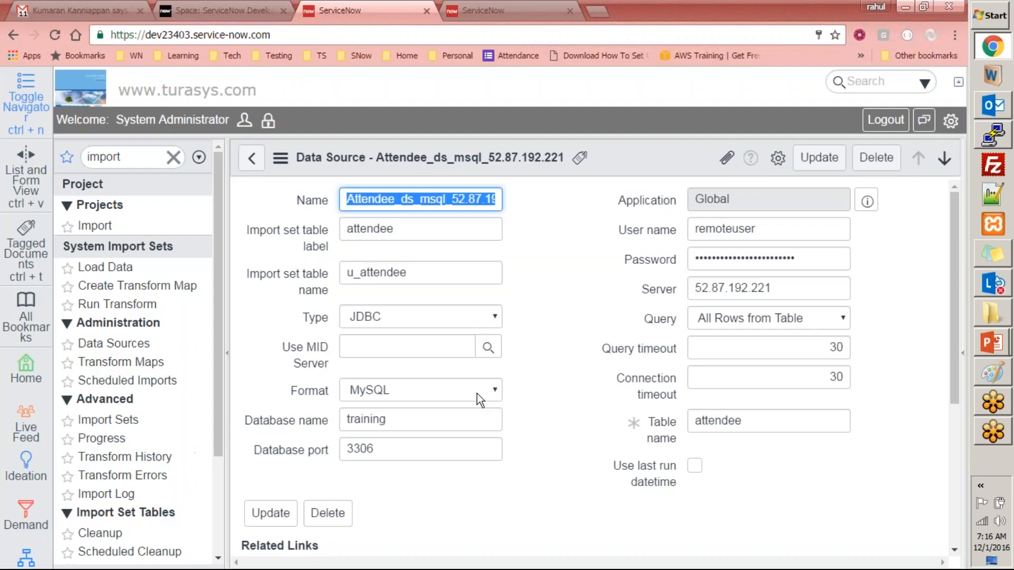
- Change the data source's query type from All Rows from Table to Specific SQL
{"action": "left_click", "coordinate": [593, 226]}
{"action": "left_click", "coordinate": [695, 229]}
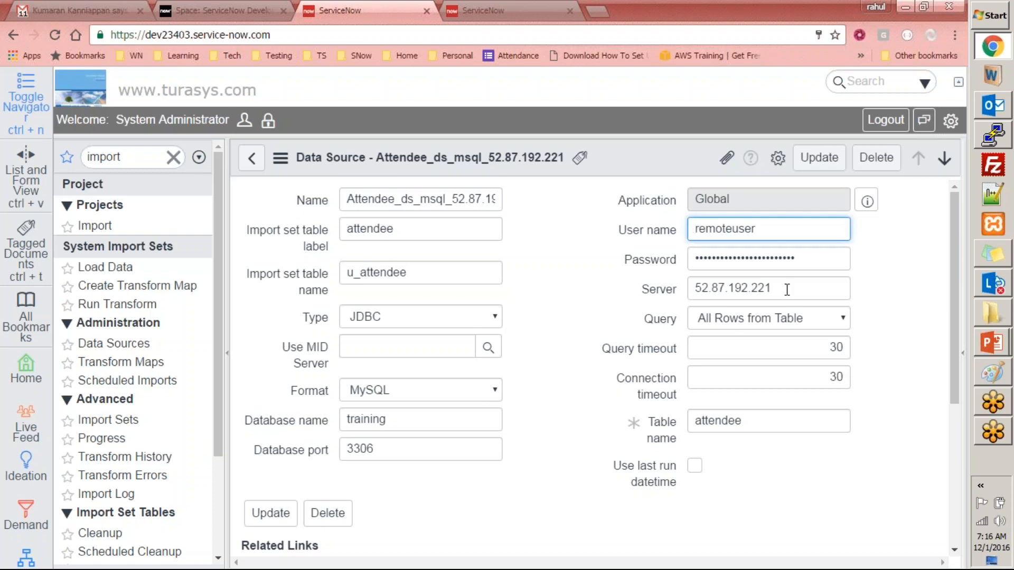
{"action": "left_click", "coordinate": [784, 319]}
{"action": "left_click", "coordinate": [764, 347]}
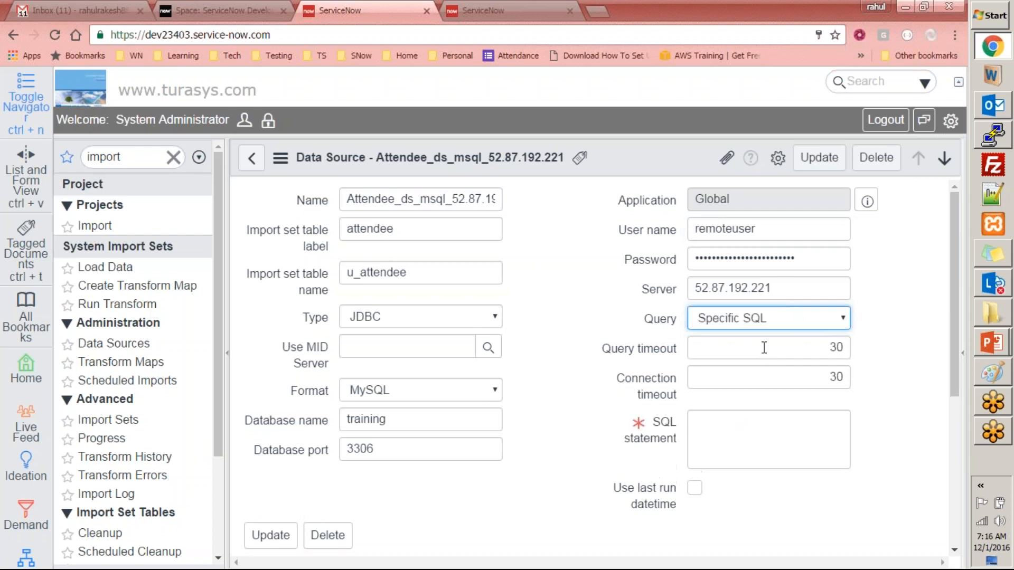
{"action": "left_click", "coordinate": [734, 317]}
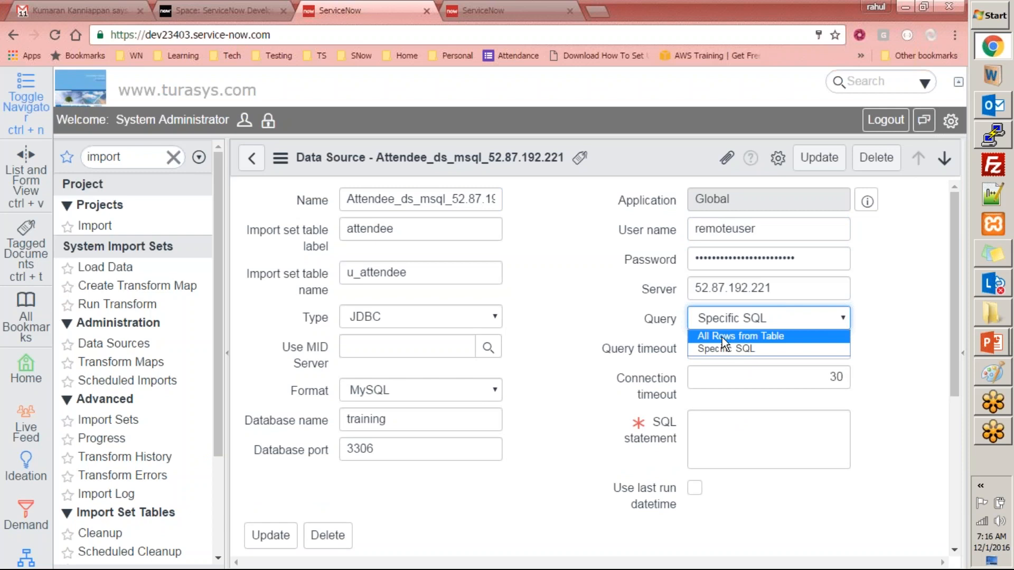
{"action": "left_click", "coordinate": [723, 336]}
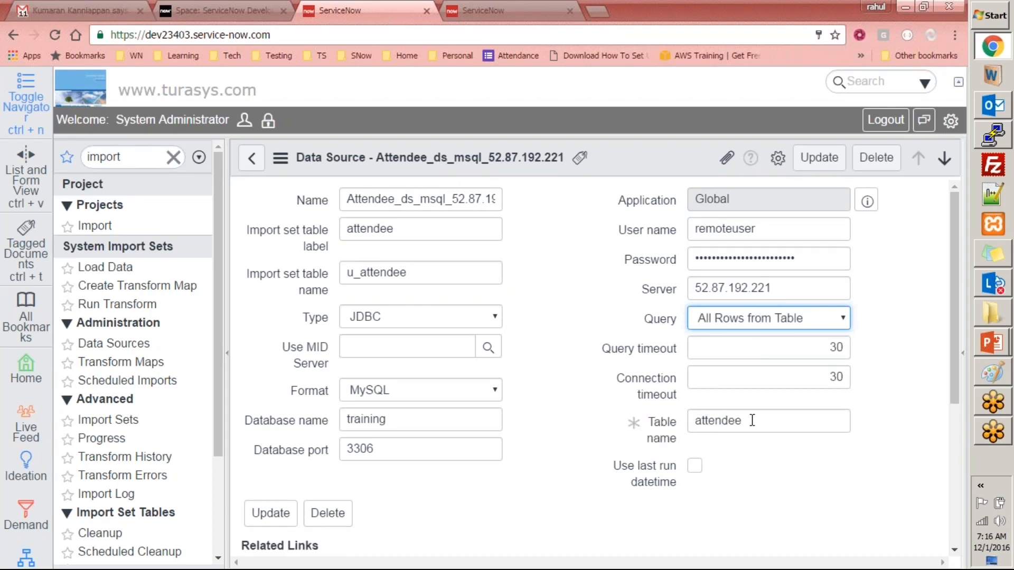
{"action": "left_click", "coordinate": [755, 322]}
{"action": "left_click", "coordinate": [749, 343]}
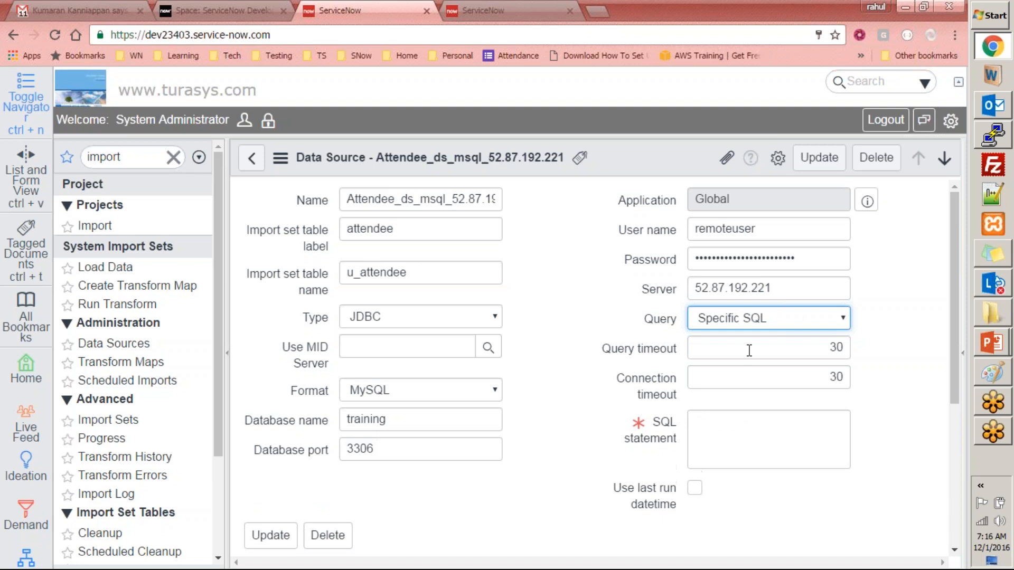
- Paste the name-filtering query into the SQL statement, remove its leading space, and save
{"action": "left_click", "coordinate": [722, 439]}
{"action": "key", "text": "ctrl+v"}
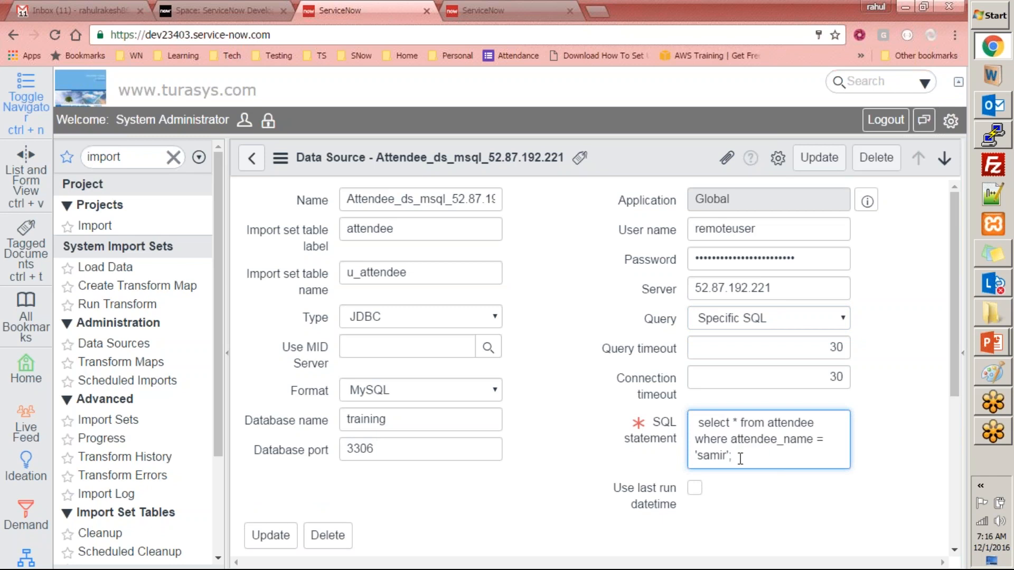
{"action": "left_click", "coordinate": [698, 423]}
{"action": "key", "text": "BackSpace"}
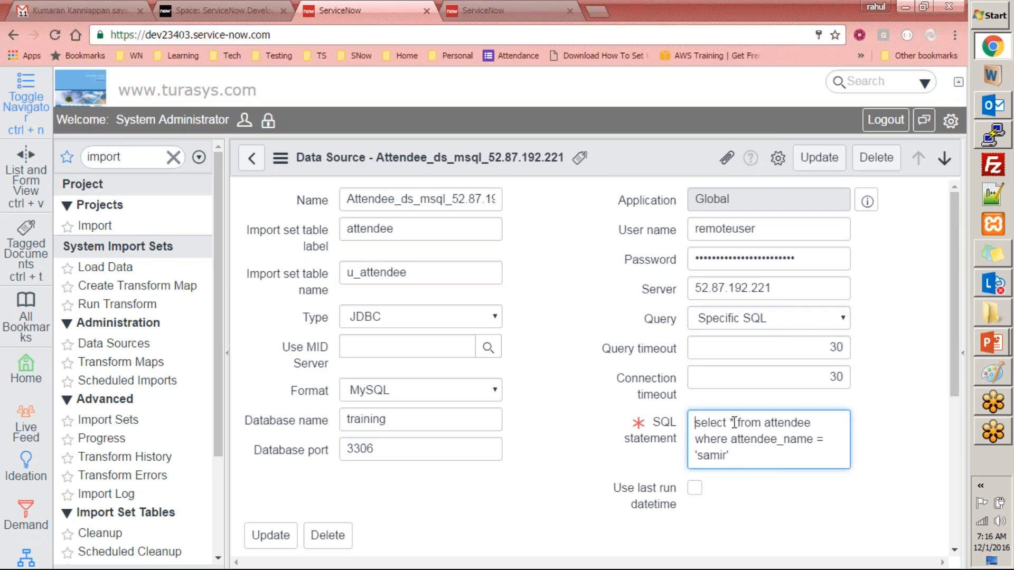
{"action": "scroll", "coordinate": [555, 488], "scroll_direction": "down", "scroll_amount": 3}
{"action": "right_click", "coordinate": [614, 160]}
{"action": "left_click", "coordinate": [641, 173]}
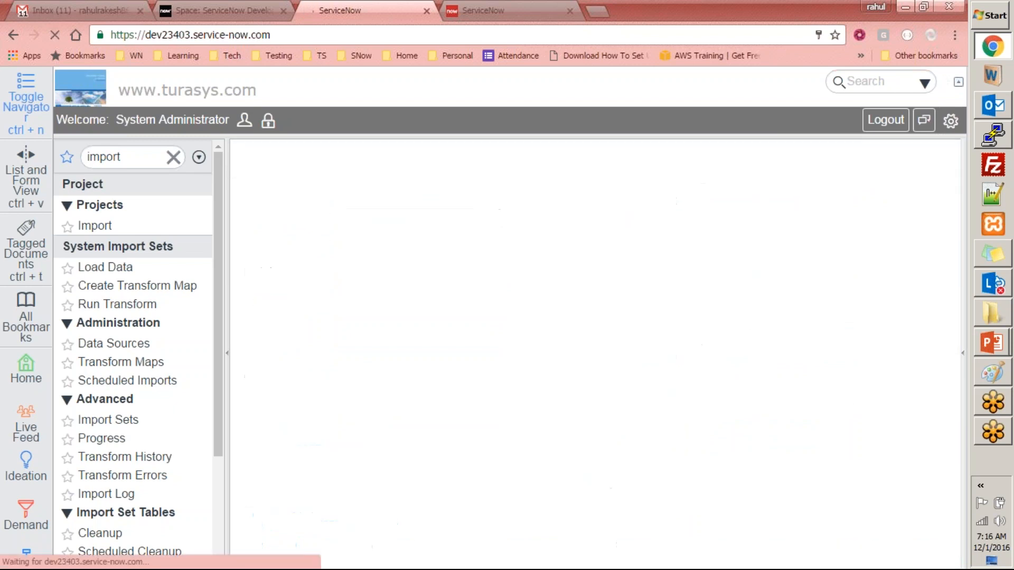
- Scroll down the reloaded data source form to its Related Links section
{"action": "scroll", "coordinate": [497, 273], "scroll_direction": "down", "scroll_amount": 6}
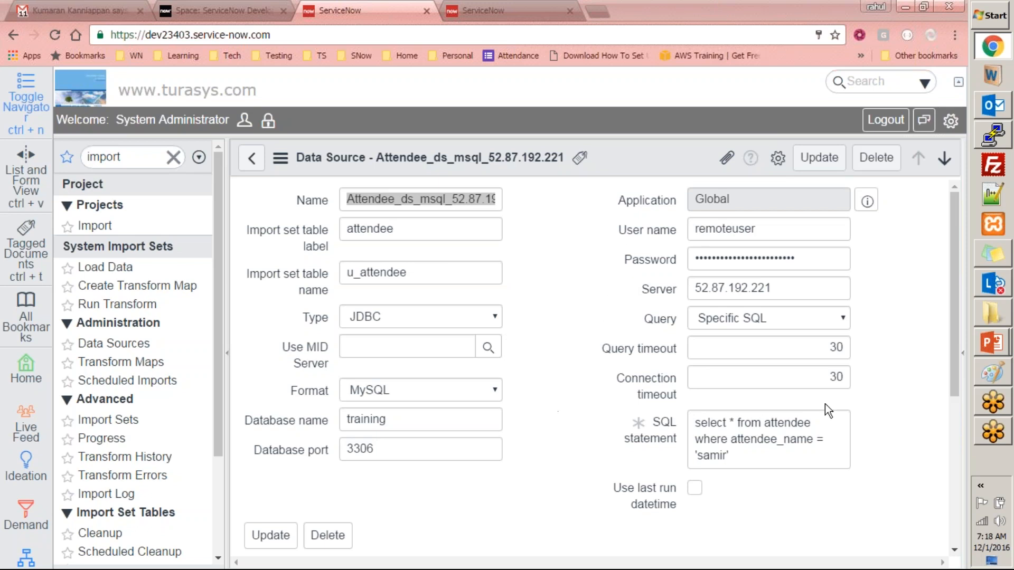
{"action": "left_click", "coordinate": [623, 376]}
{"action": "scroll", "coordinate": [864, 437], "scroll_direction": "down", "scroll_amount": 5}
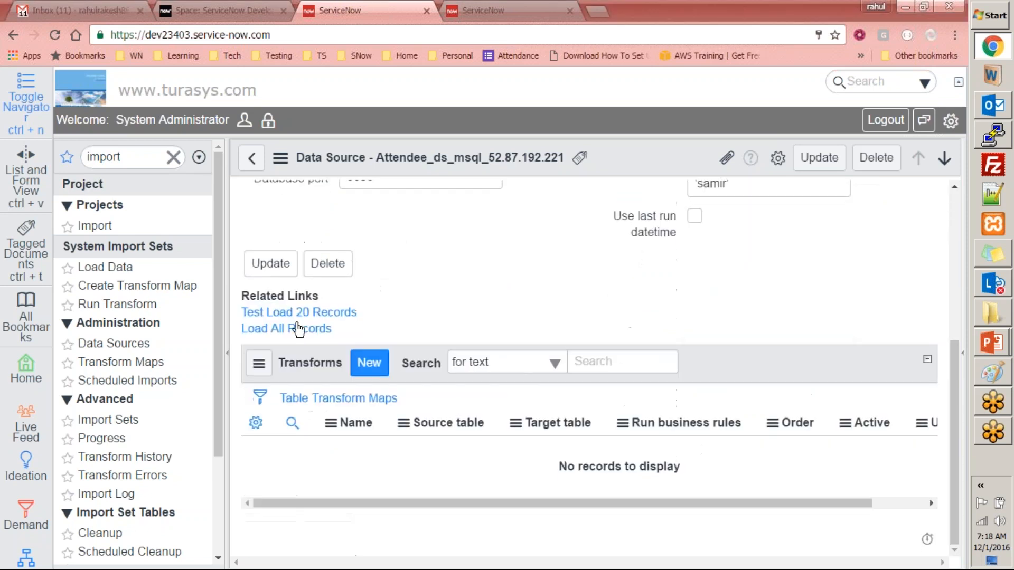
- Test-load the data source with the specific query, inserting 1 row, then show the Data Sources list
{"action": "left_click", "coordinate": [296, 312]}
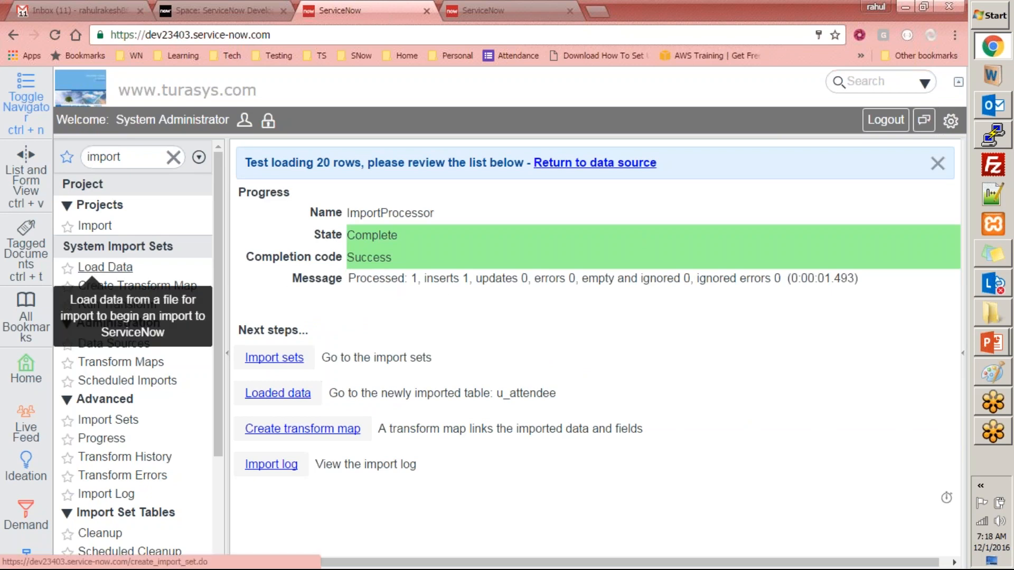
{"action": "left_click", "coordinate": [114, 343]}
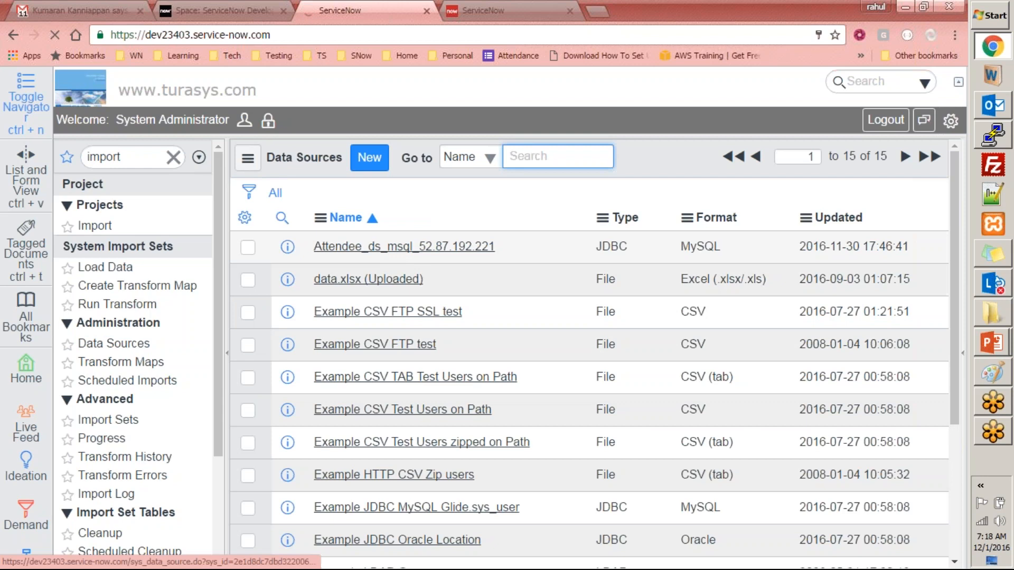
- Open the Attendee_ds_msql_52.87.192.221 data source and tick Use last run datetime
{"action": "left_click", "coordinate": [487, 253]}
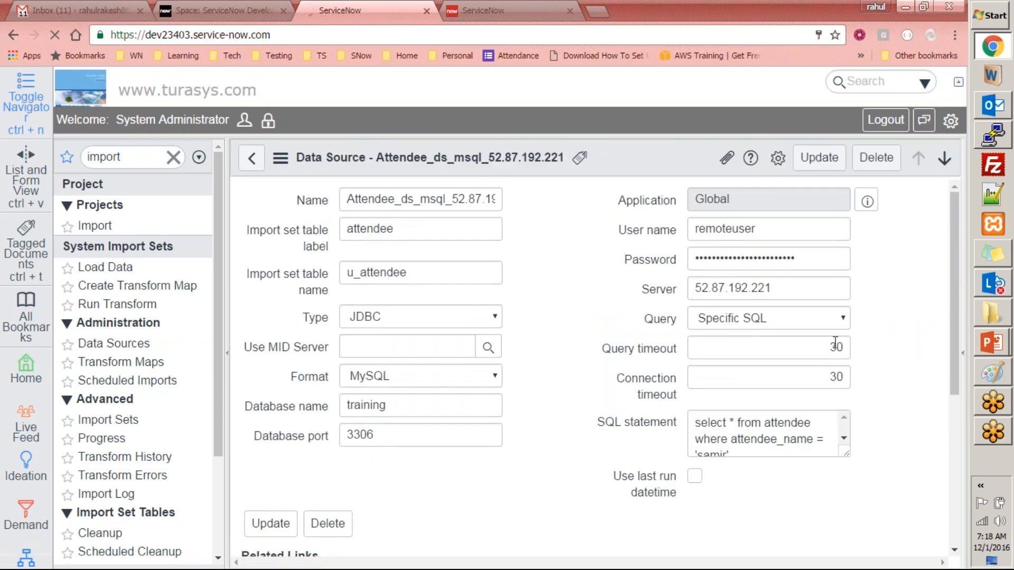
{"action": "left_click", "coordinate": [999, 141]}
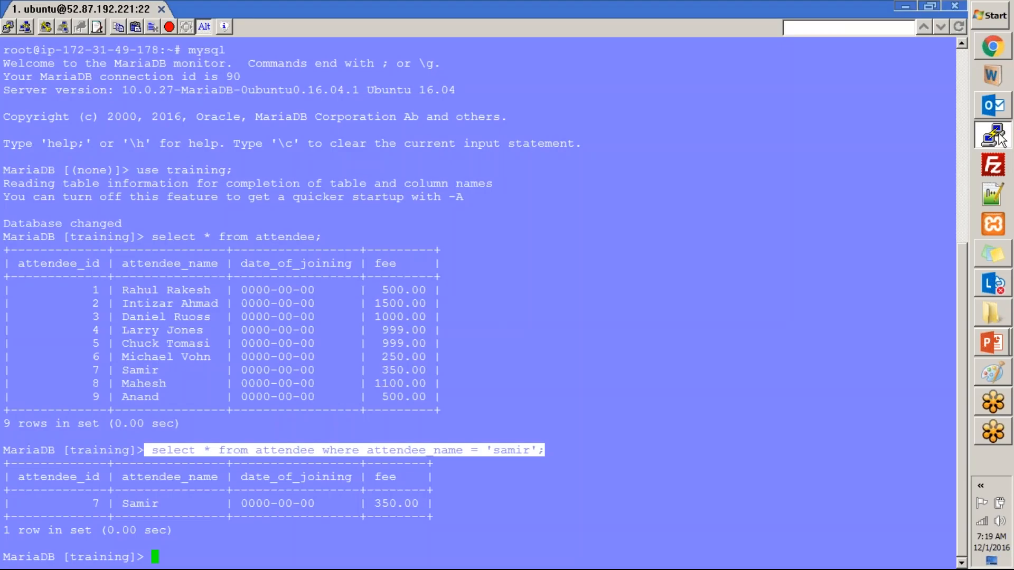
{"action": "left_click", "coordinate": [1000, 140]}
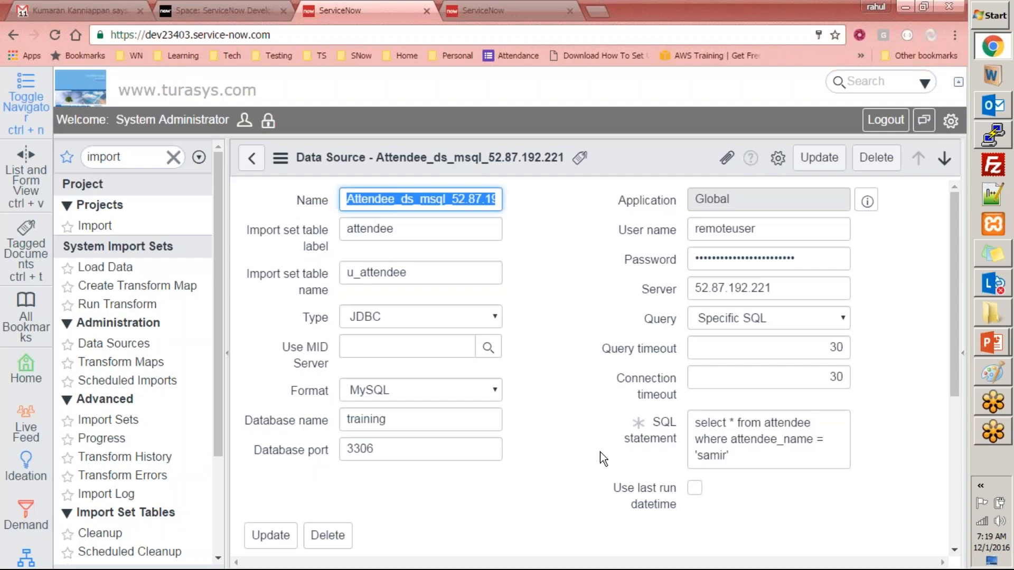
{"action": "left_click", "coordinate": [619, 502]}
{"action": "scroll", "coordinate": [648, 481], "scroll_direction": "down", "scroll_amount": 3}
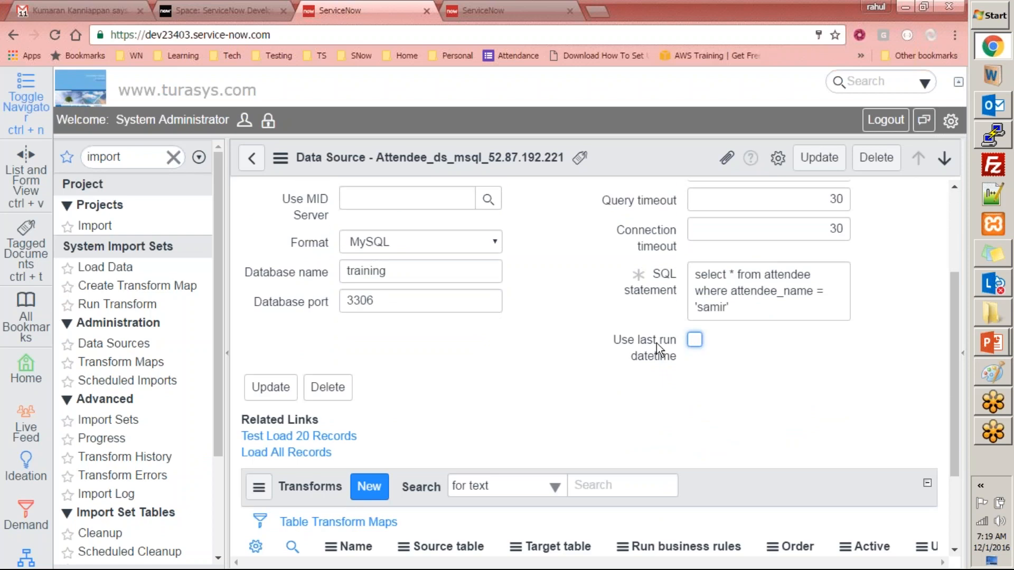
{"action": "mouse_move", "coordinate": [657, 343]}
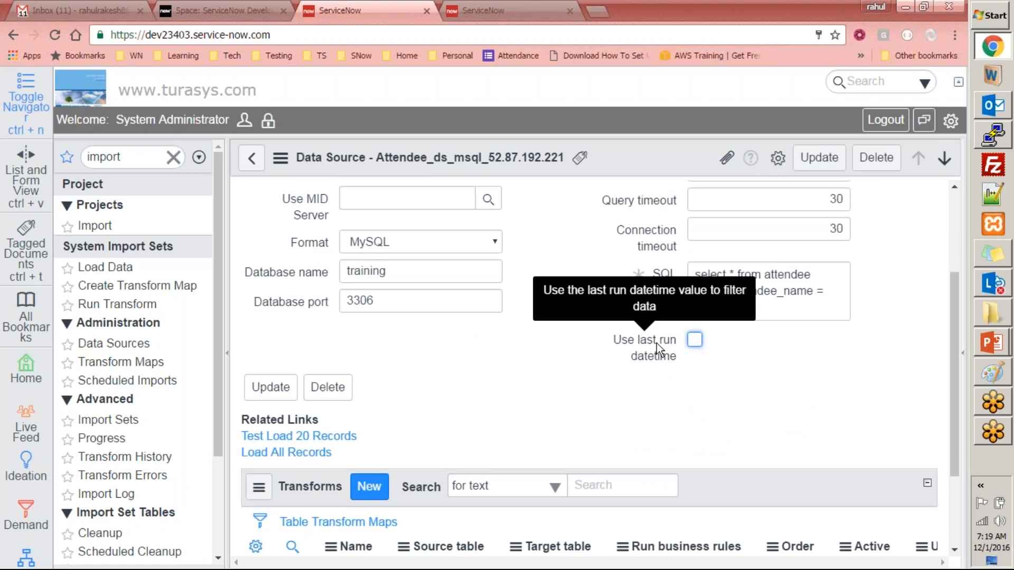
{"action": "left_click", "coordinate": [702, 343]}
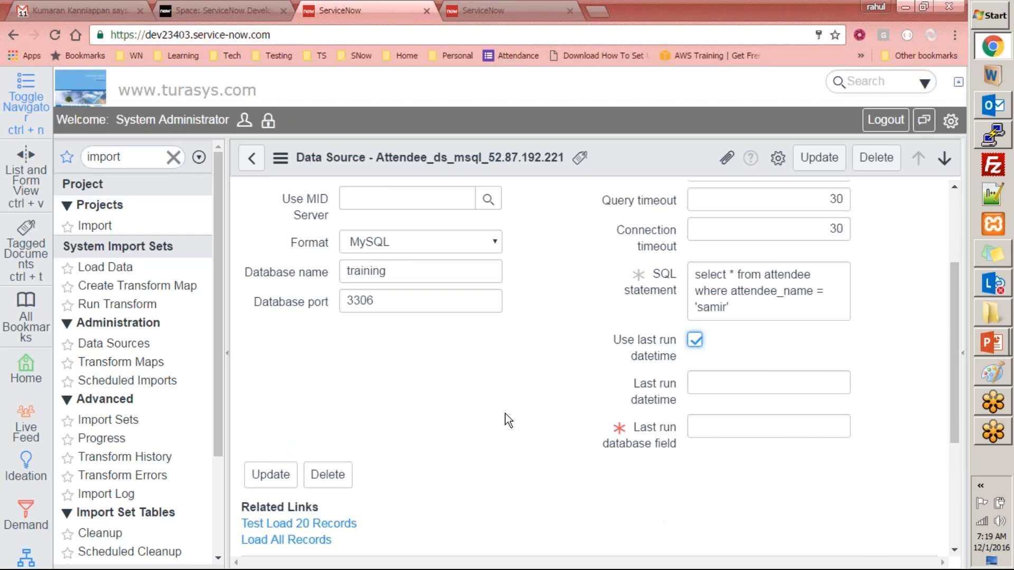
{"action": "mouse_move", "coordinate": [645, 445]}
- Insert a new attendee row with a name, now() as date_of_joining, and fee 650
{"action": "left_click", "coordinate": [1001, 136]}
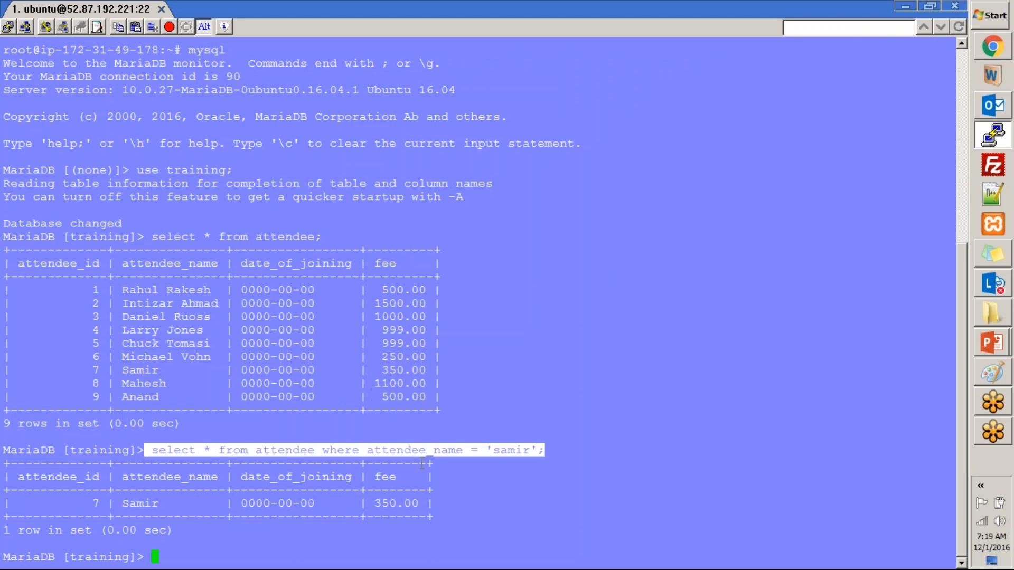
{"action": "left_click", "coordinate": [352, 389]}
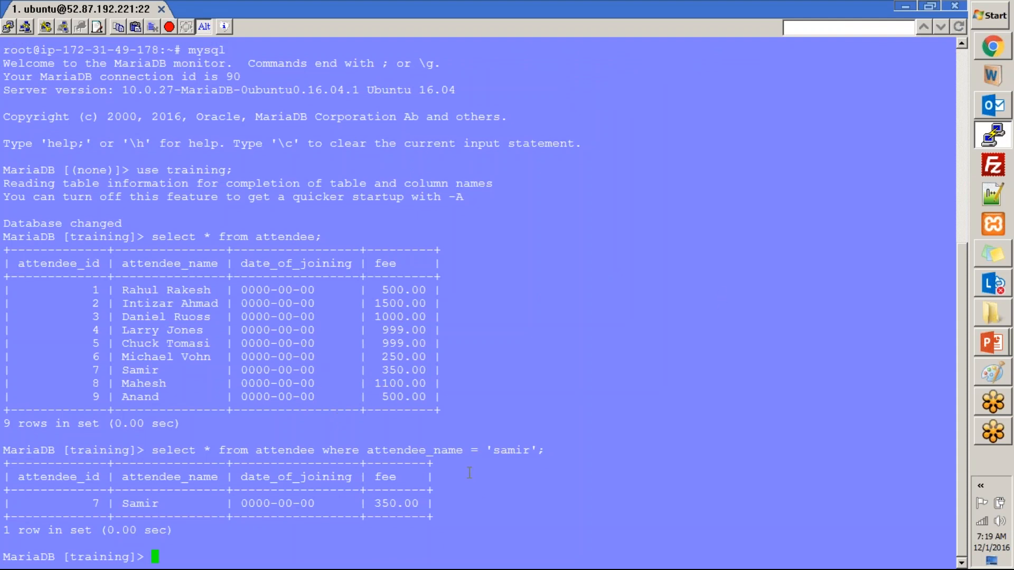
{"action": "type", "text": "insert into atten"}
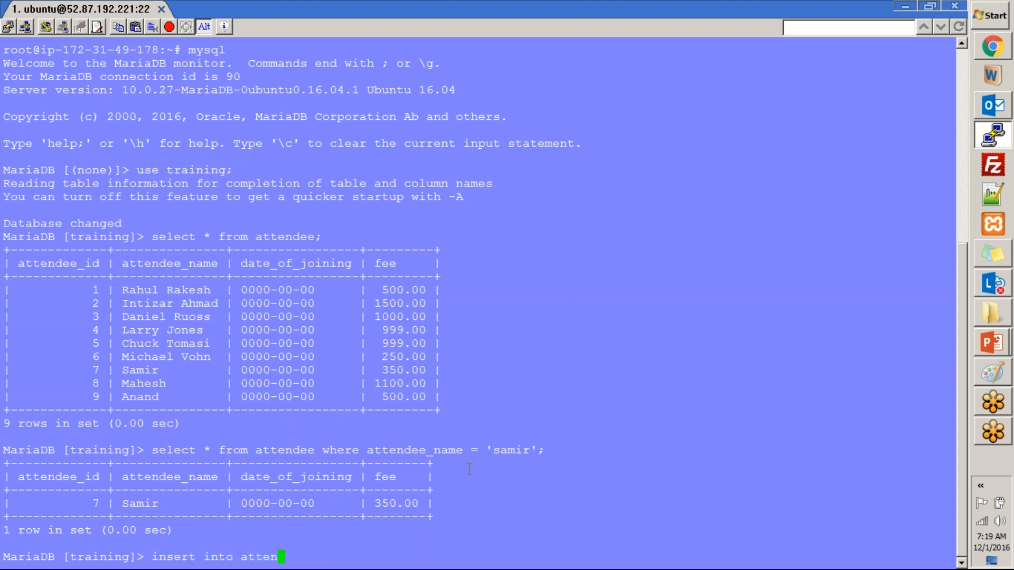
{"action": "type", "text": "dee (attendee"}
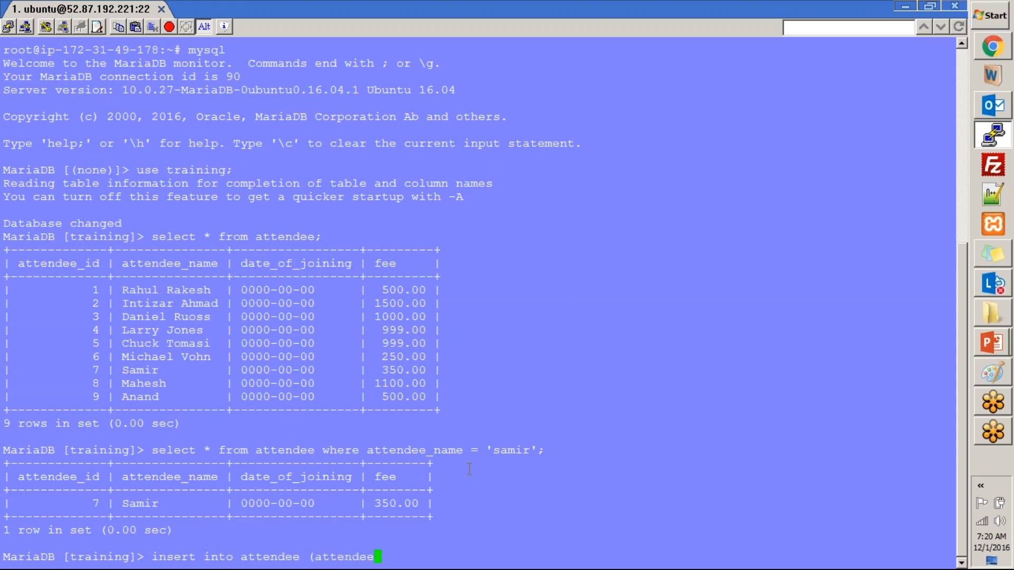
{"action": "type", "text": "_name, date_of"}
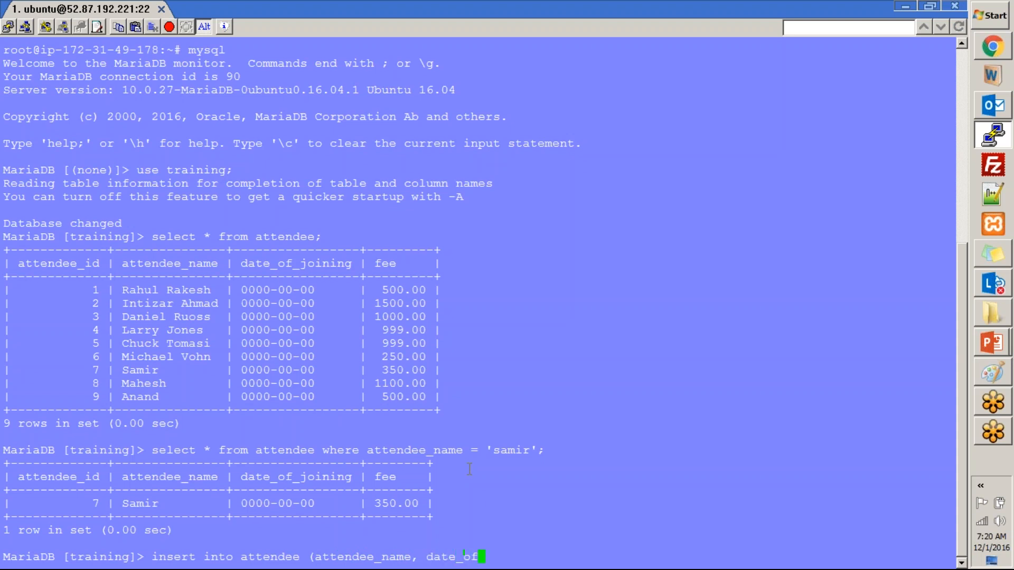
{"action": "type", "text": "_joining, fee"}
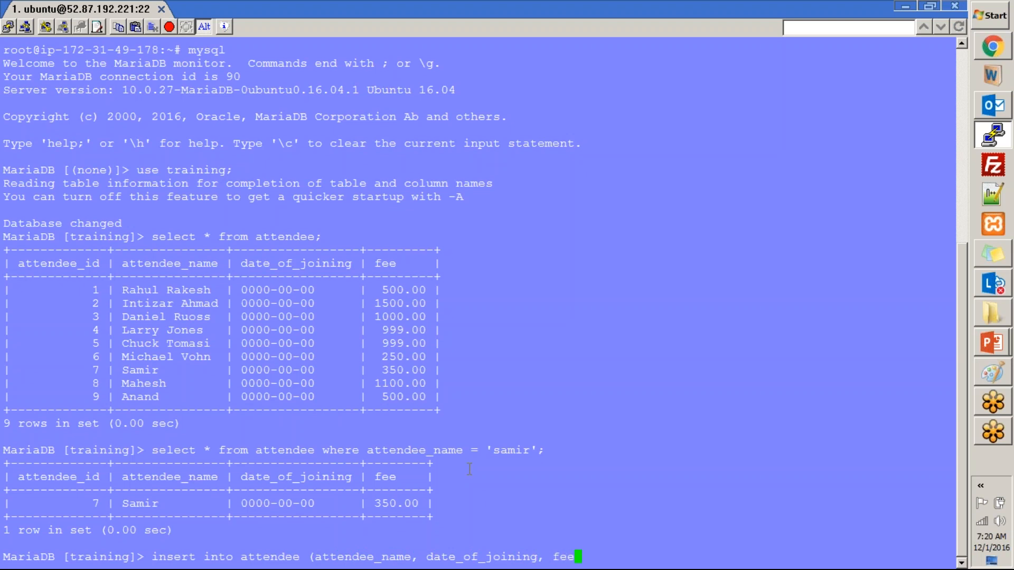
{"action": "type", "text": ") values ('samir"}
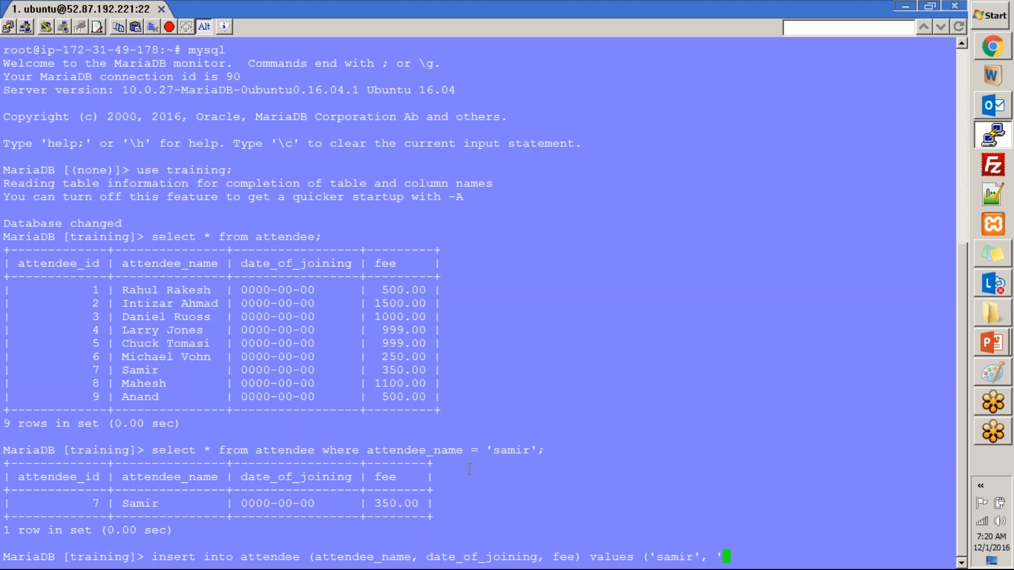
{"action": "type", "text": "', now(), 650);"}
{"action": "key", "text": "Return"}
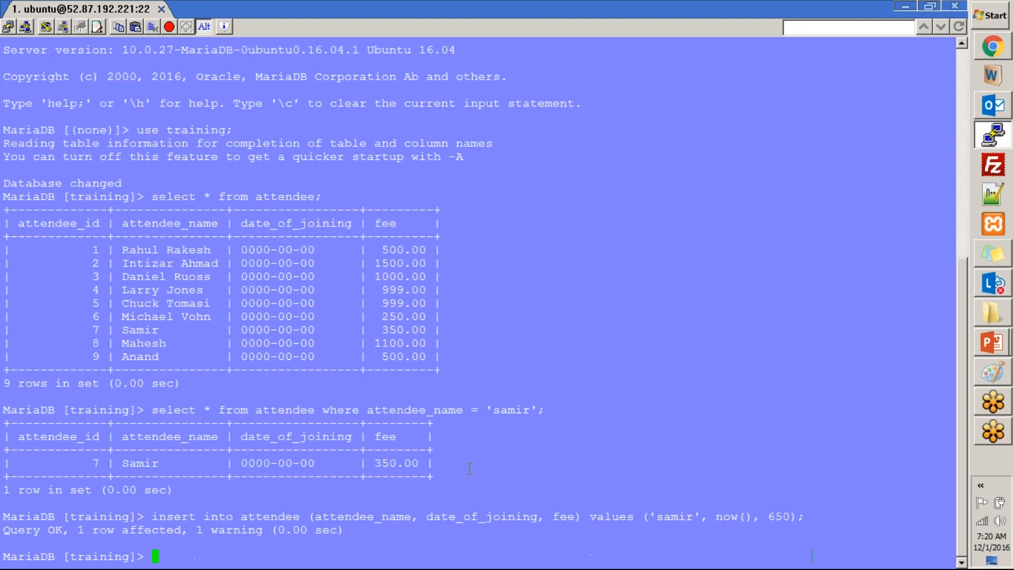
- Rerun select * from attendee to list all 10 attendee rows
{"action": "key", "text": "Up"}
{"action": "key", "text": "Up"}
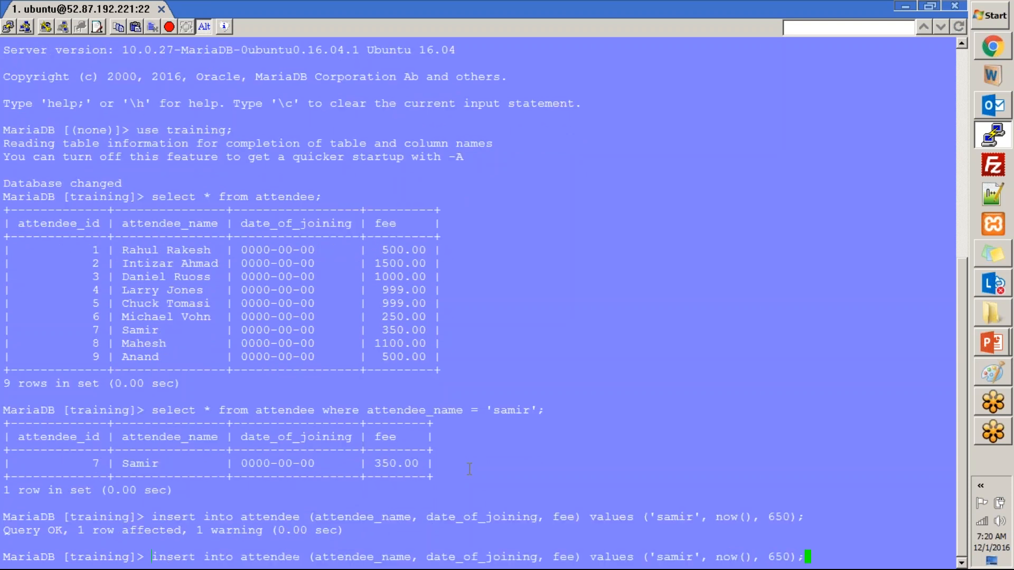
{"action": "key", "text": "Up"}
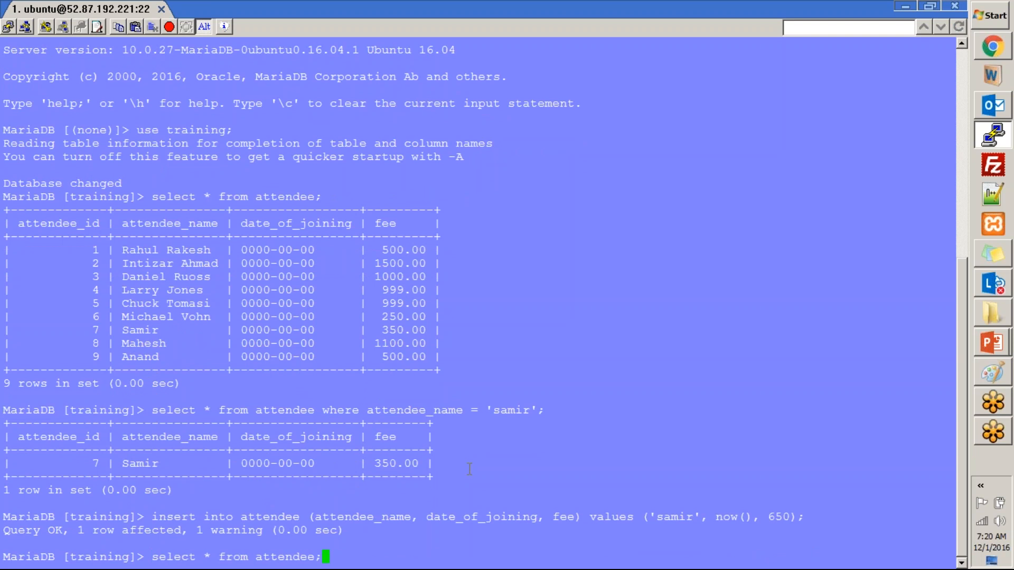
{"action": "key", "text": "Return"}
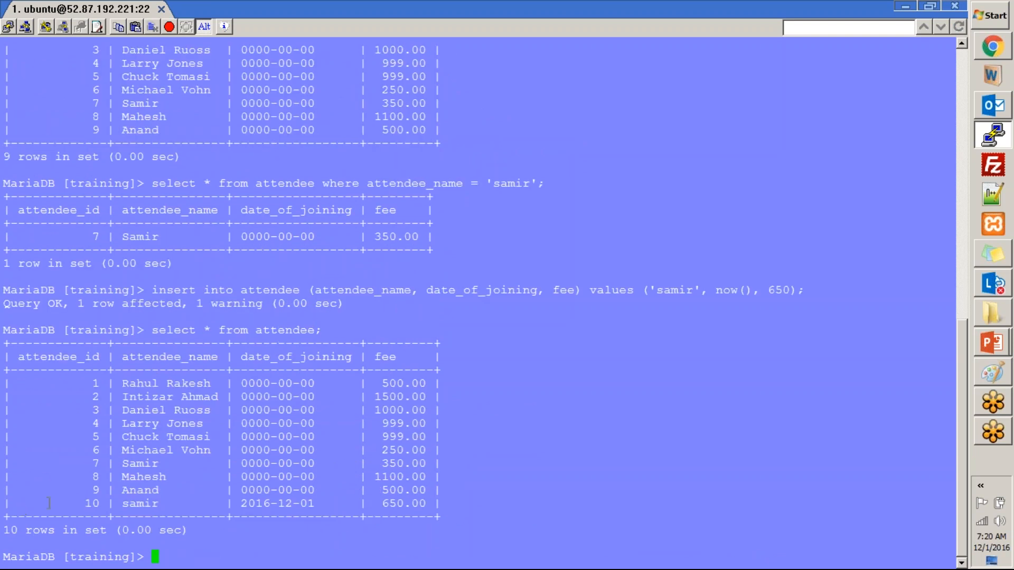
- Reopen the Attendee_ds_msql_52.87.192.221 record from the Data Sources list
{"action": "key", "text": "alt+Tab"}
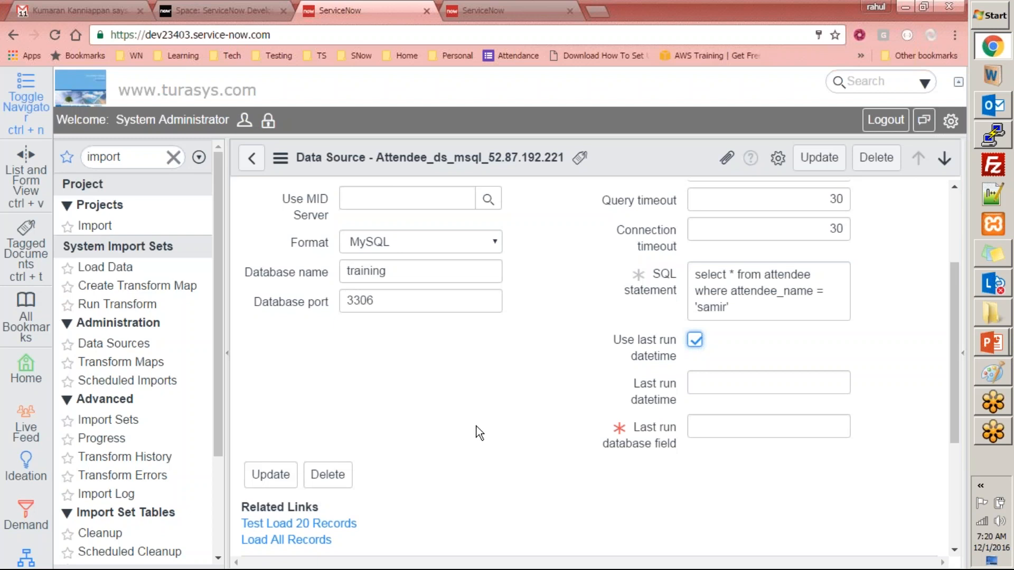
{"action": "scroll", "coordinate": [526, 390], "scroll_direction": "up", "scroll_amount": 3}
{"action": "scroll", "coordinate": [492, 392], "scroll_direction": "down", "scroll_amount": 4}
{"action": "scroll", "coordinate": [492, 392], "scroll_direction": "up", "scroll_amount": 4}
{"action": "left_click", "coordinate": [251, 158]}
{"action": "left_click", "coordinate": [553, 112]}
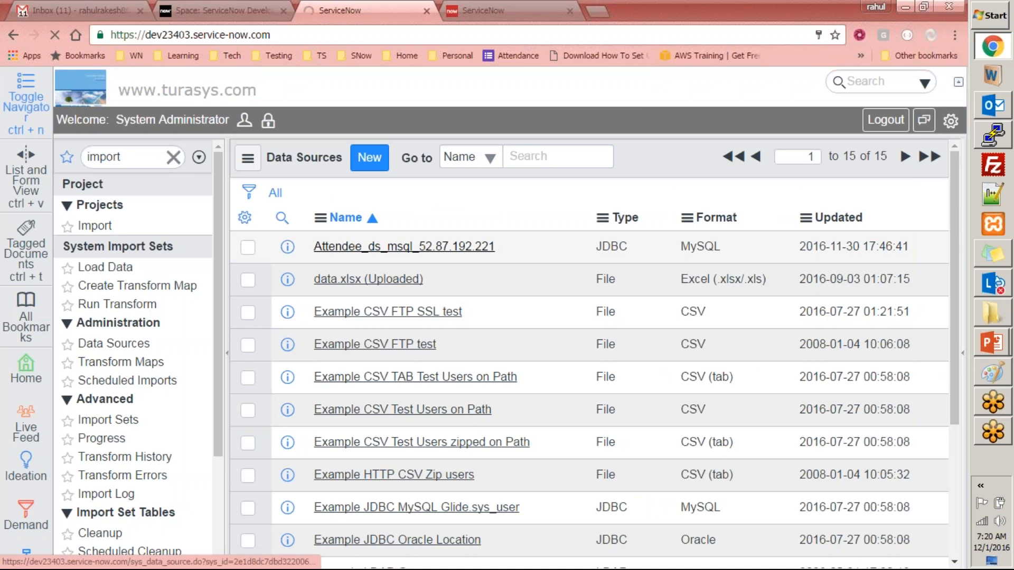
{"action": "left_click", "coordinate": [370, 246]}
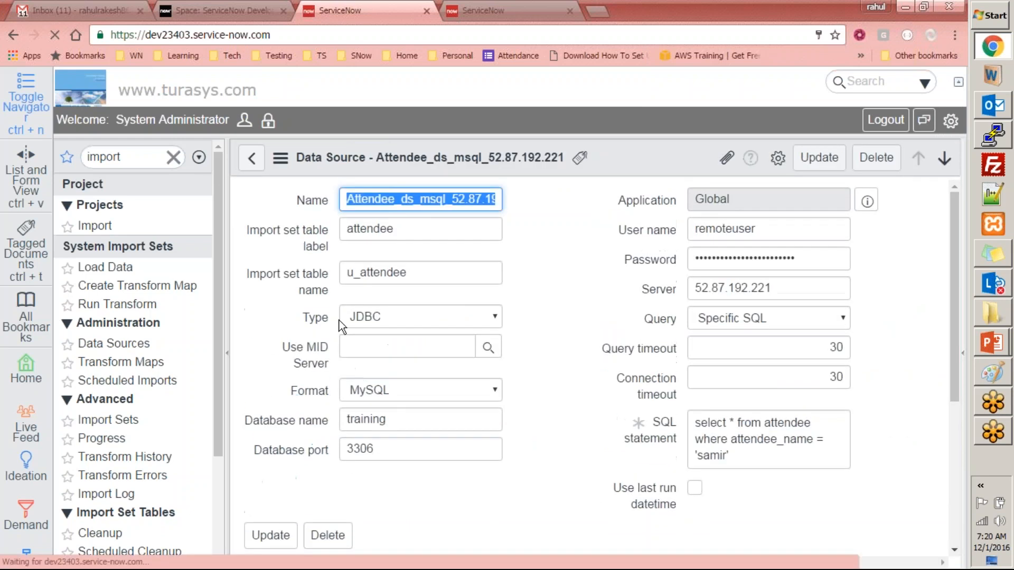
{"action": "scroll", "coordinate": [341, 323], "scroll_direction": "down", "scroll_amount": 5}
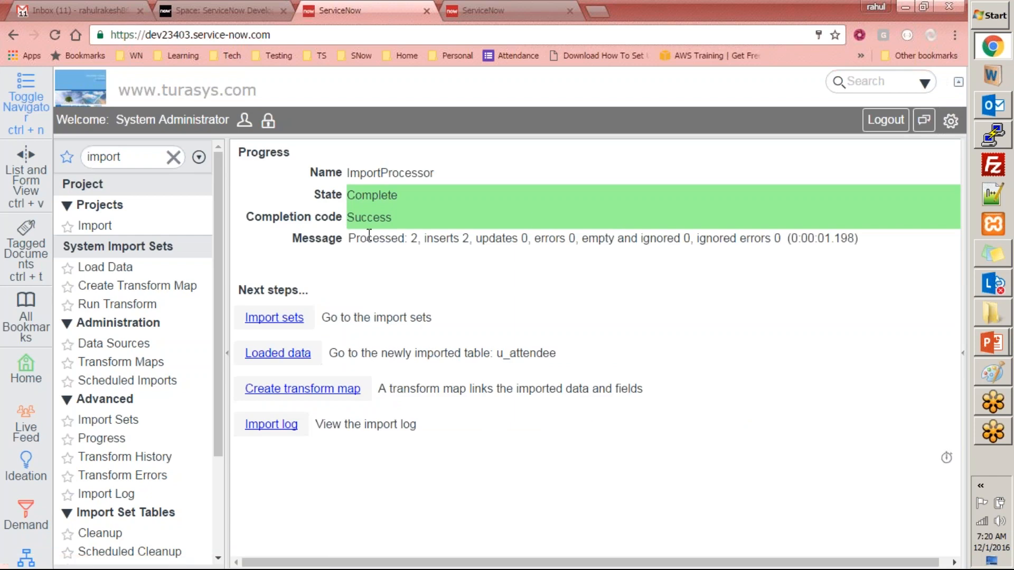
{"action": "left_click", "coordinate": [128, 339]}
{"action": "left_click", "coordinate": [402, 246]}
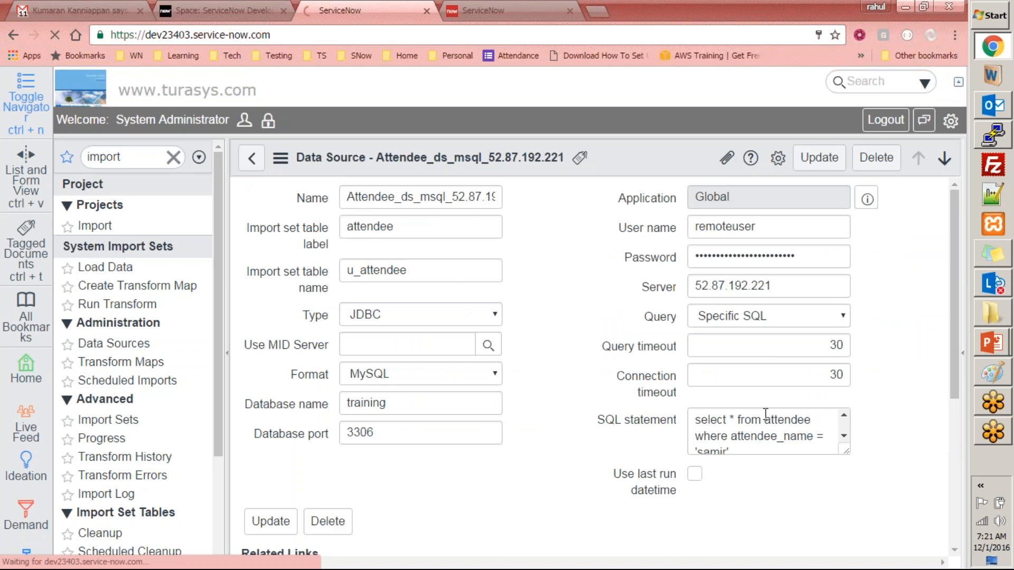
- Enable Use last run datetime with date_of_joining as the last run database field, and save
{"action": "left_click", "coordinate": [695, 487]}
{"action": "scroll", "coordinate": [760, 388], "scroll_direction": "down", "scroll_amount": 5}
{"action": "left_click", "coordinate": [705, 282]}
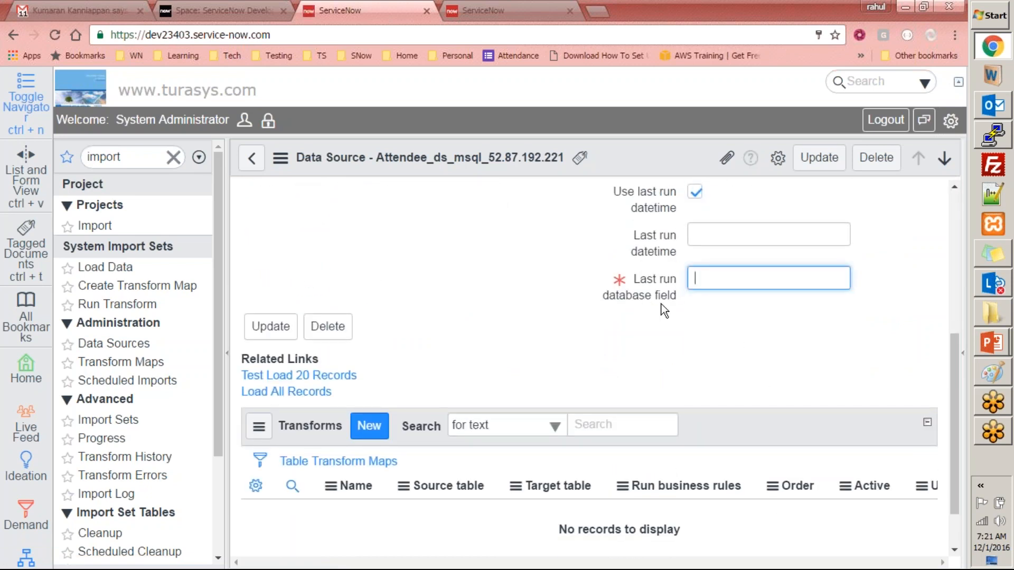
{"action": "key", "text": "alt+Tab"}
{"action": "key", "text": "alt+Tab"}
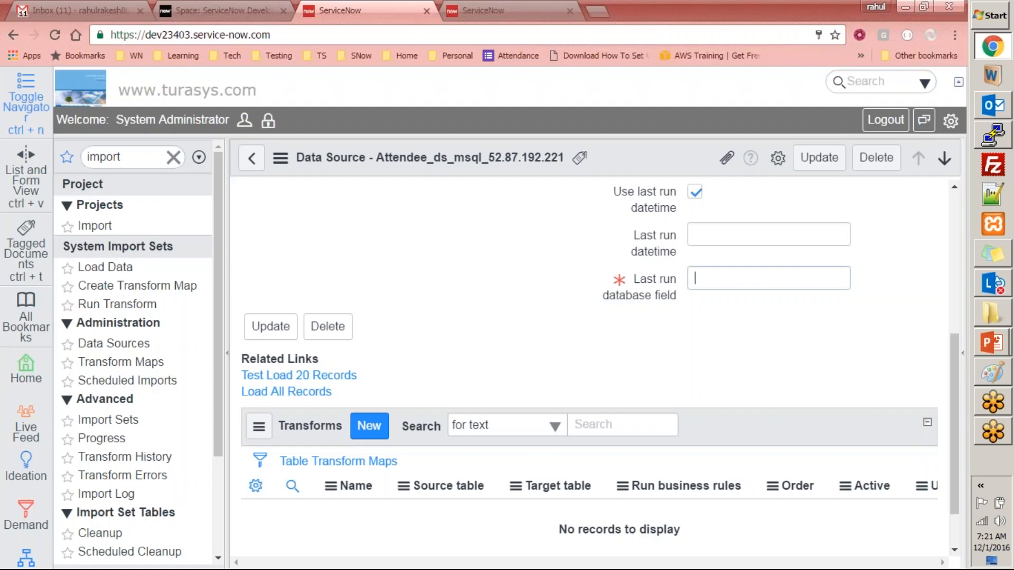
{"action": "type", "text": "date"}
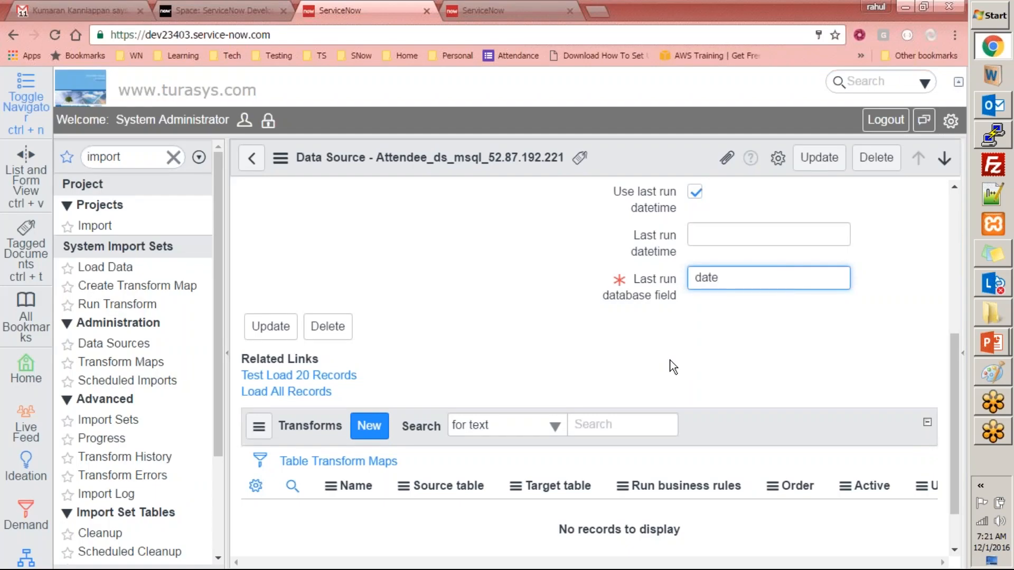
{"action": "type", "text": "_joining"}
{"action": "key", "text": "Left"}
{"action": "key", "text": "Left"}
{"action": "key", "text": "Left"}
{"action": "key", "text": "Left"}
{"action": "key", "text": "Left"}
{"action": "key", "text": "alt+Tab"}
{"action": "key", "text": "alt+Tab"}
{"action": "type", "text": "of_"}
{"action": "right_click", "coordinate": [636, 142]}
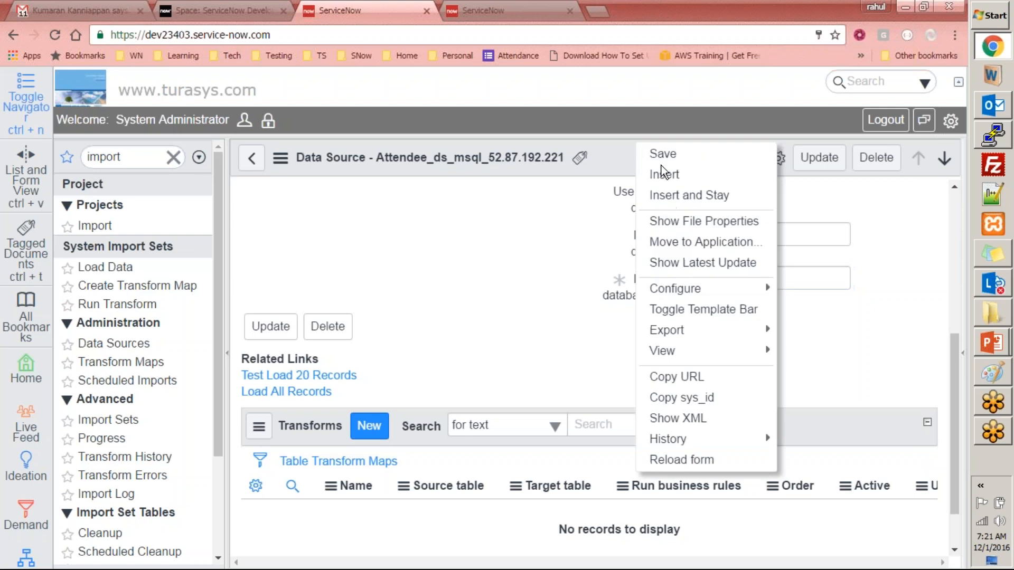
{"action": "left_click", "coordinate": [668, 149]}
- Rerun the earlier attendee insert with now()+2 as the date
{"action": "key", "text": "alt+Tab"}
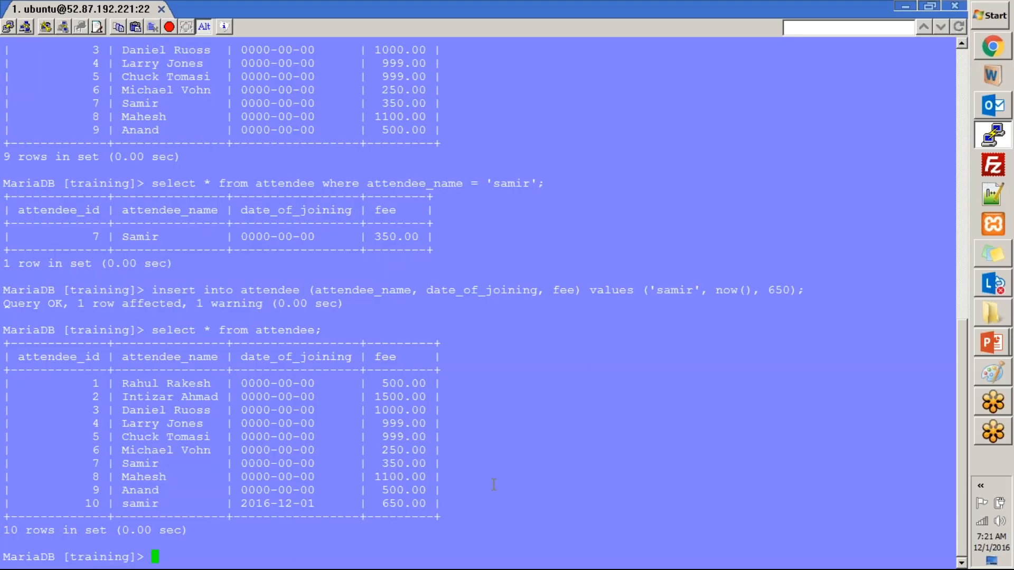
{"action": "key", "text": "Up"}
{"action": "key", "text": "Left"}
{"action": "key", "text": "Left"}
{"action": "key", "text": "Left"}
{"action": "key", "text": "Left"}
{"action": "key", "text": "Up"}
{"action": "key", "text": "Left"}
{"action": "key", "text": "Left"}
{"action": "key", "text": "Left"}
{"action": "key", "text": "Left"}
{"action": "key", "text": "Left"}
{"action": "key", "text": "Left"}
{"action": "key", "text": "Left"}
{"action": "key", "text": "Left"}
{"action": "key", "text": "Right"}
{"action": "key", "text": "Right"}
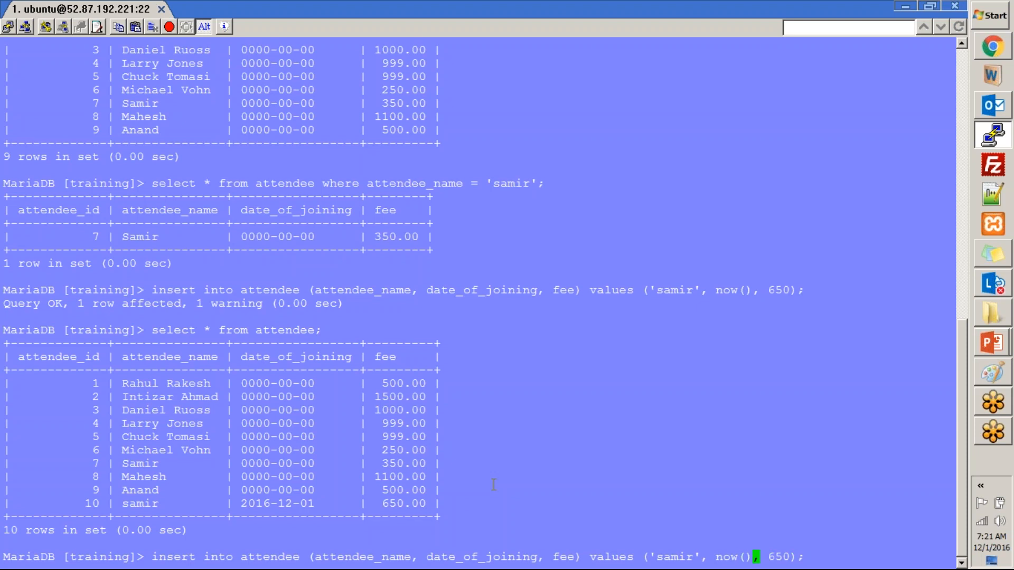
{"action": "type", "text": "_2"}
{"action": "key", "text": "Left"}
{"action": "key", "text": "Left"}
{"action": "key", "text": "Delete"}
{"action": "type", "text": "+"}
{"action": "key", "text": "Return"}
- List all attendee rows to confirm the 11th row, then return to ServiceNow
{"action": "key", "text": "Up"}
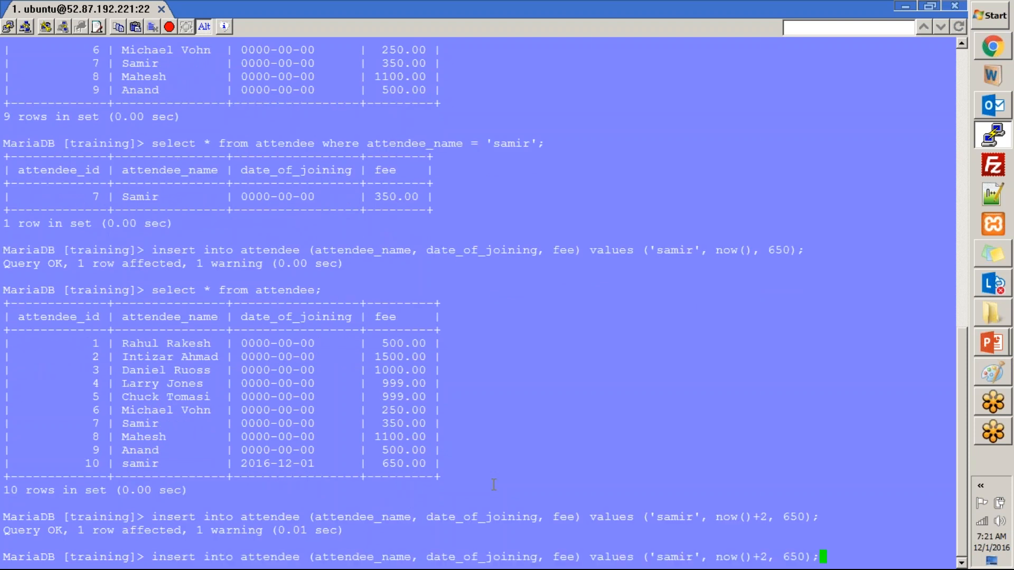
{"action": "key", "text": "Up"}
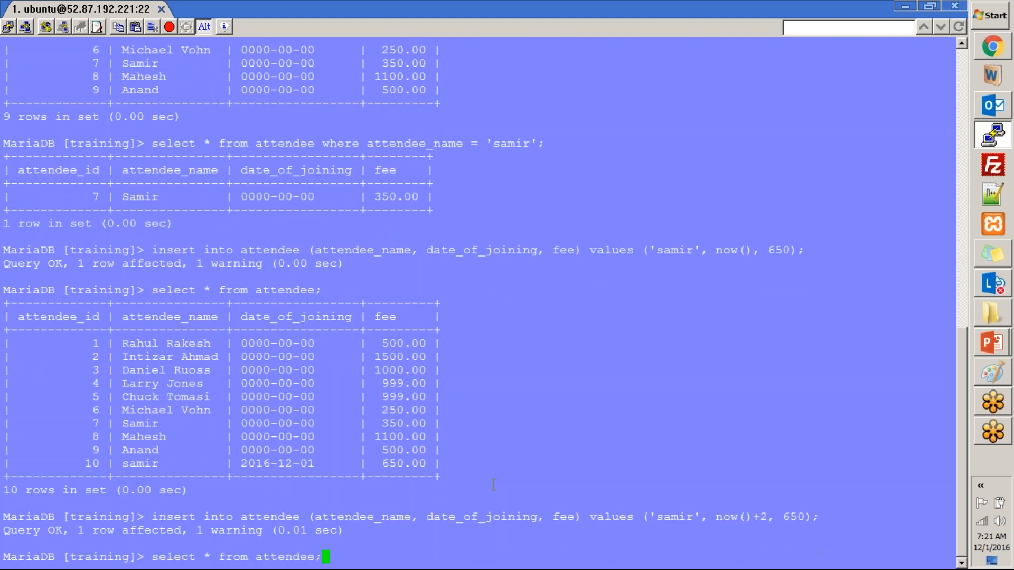
{"action": "key", "text": "Return"}
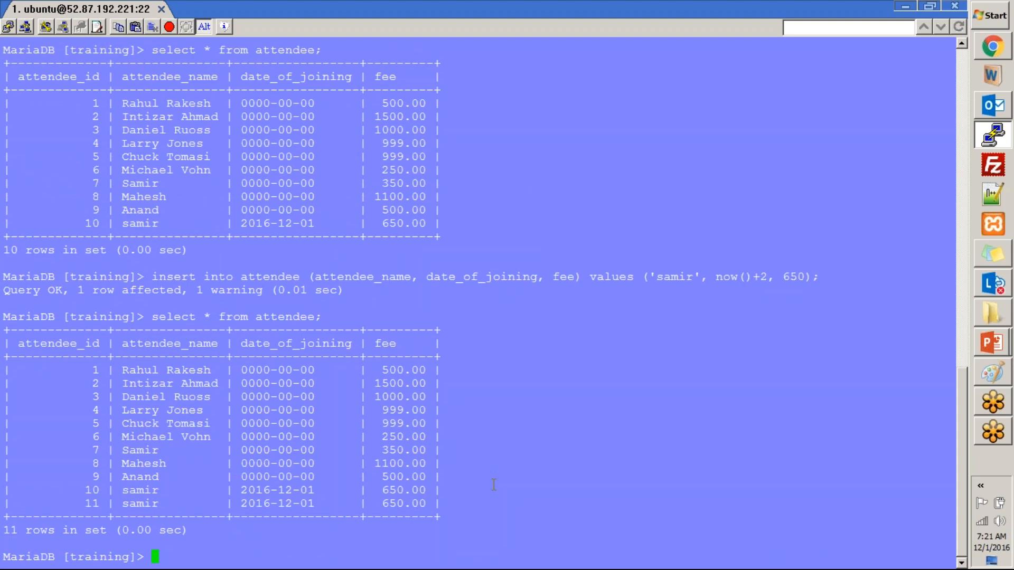
{"action": "key", "text": "alt+Tab"}
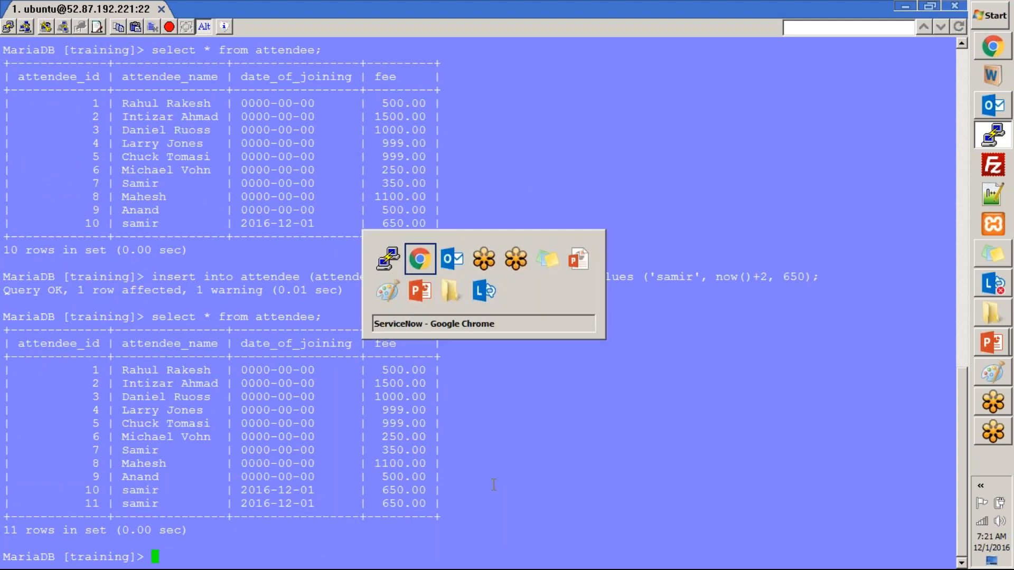
{"action": "scroll", "coordinate": [543, 334], "scroll_direction": "down", "scroll_amount": 5}
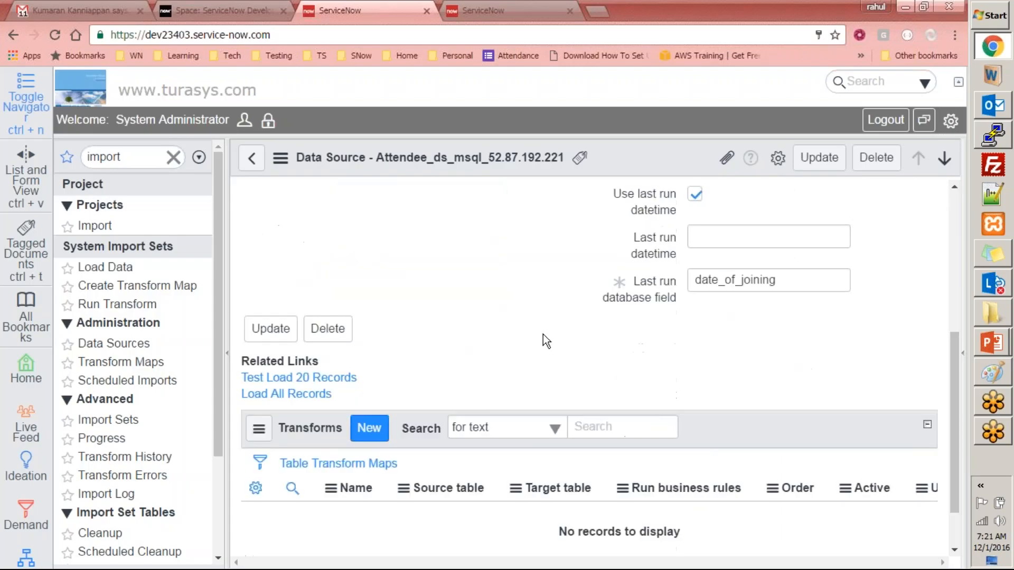
- Save the data source and run Load All Records, inserting 3 rows
{"action": "scroll", "coordinate": [531, 321], "scroll_direction": "up", "scroll_amount": 5}
{"action": "left_click", "coordinate": [626, 154]}
{"action": "right_click", "coordinate": [640, 157]}
{"action": "left_click", "coordinate": [646, 169]}
{"action": "scroll", "coordinate": [605, 308], "scroll_direction": "down", "scroll_amount": 3}
{"action": "scroll", "coordinate": [605, 308], "scroll_direction": "down", "scroll_amount": 6}
{"action": "scroll", "coordinate": [522, 364], "scroll_direction": "down", "scroll_amount": 6}
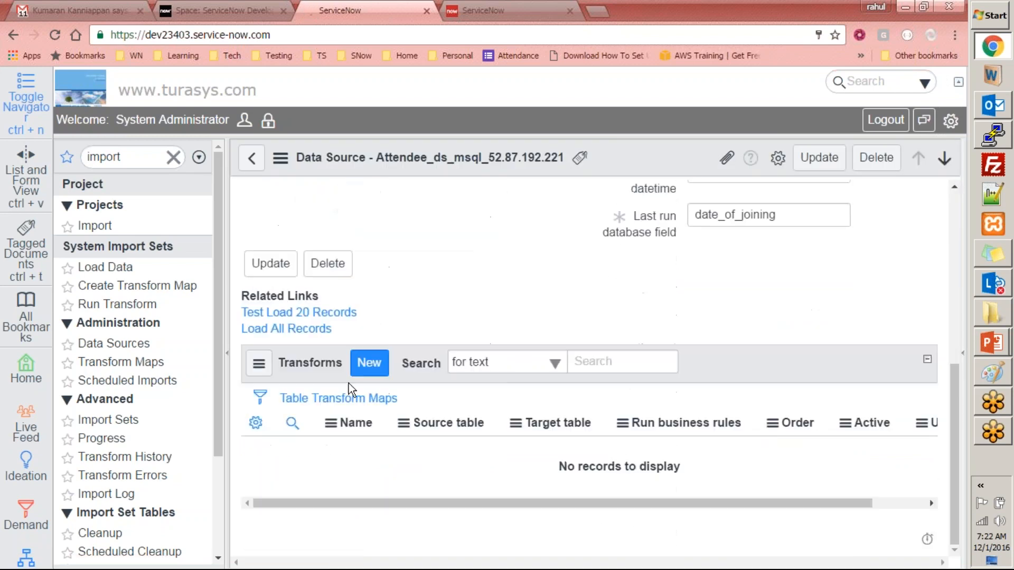
{"action": "left_click", "coordinate": [317, 331]}
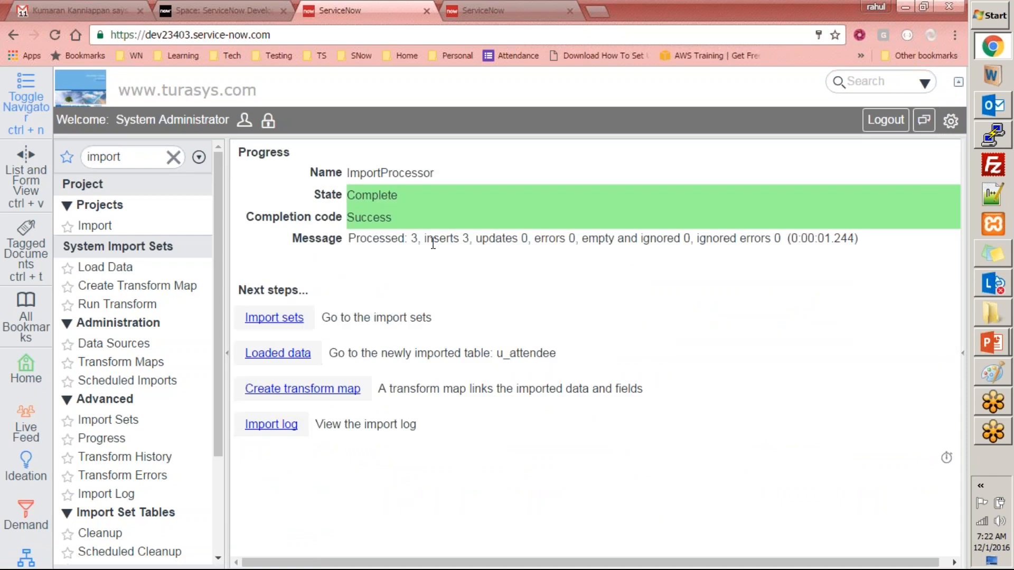
- Navigate from the import progress page to the Data Sources list
{"action": "key", "text": "alt+Tab"}
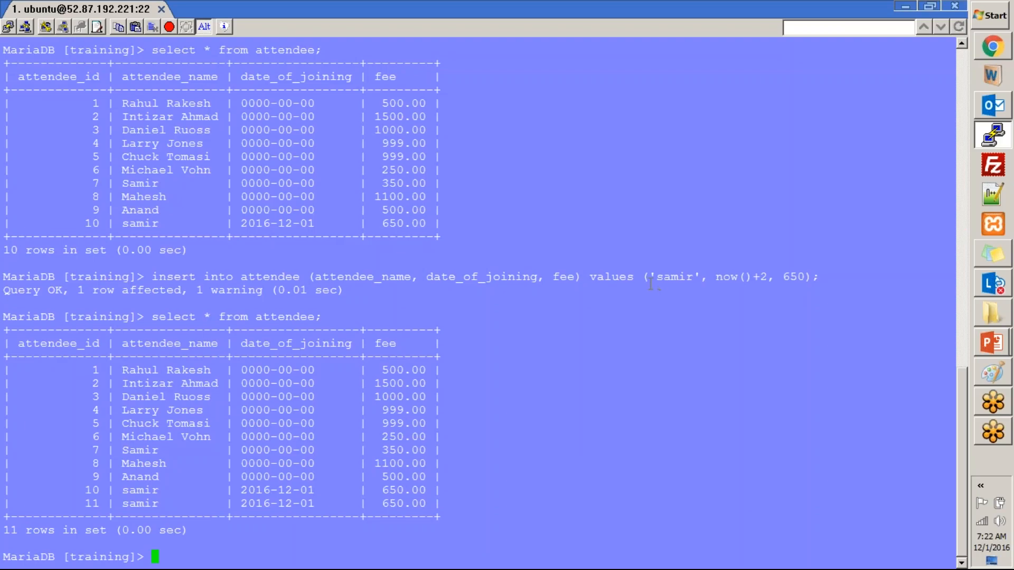
{"action": "key", "text": "alt+Tab"}
{"action": "key", "text": "alt+Tab"}
{"action": "key", "text": "alt+Tab"}
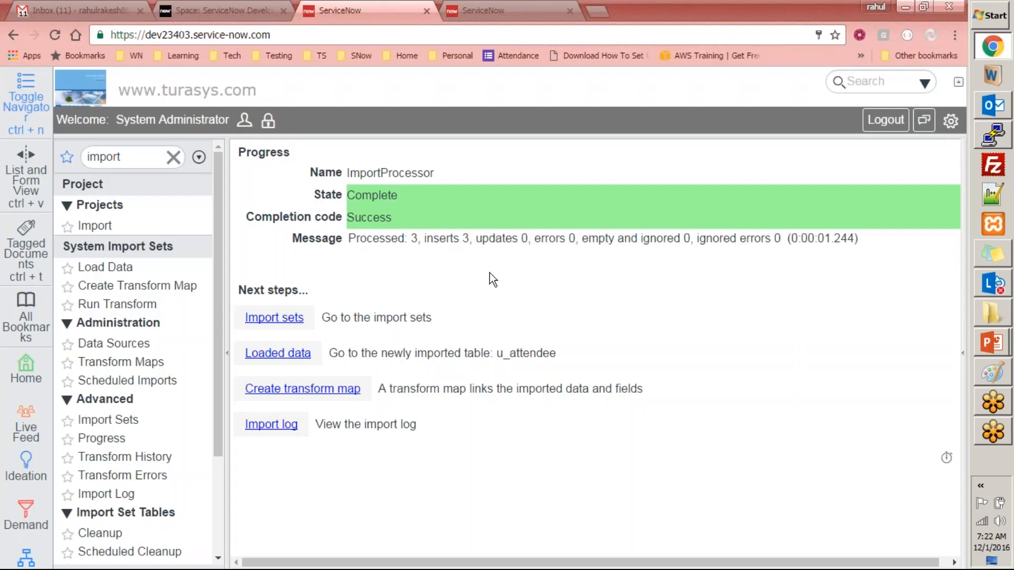
{"action": "left_click", "coordinate": [120, 267]}
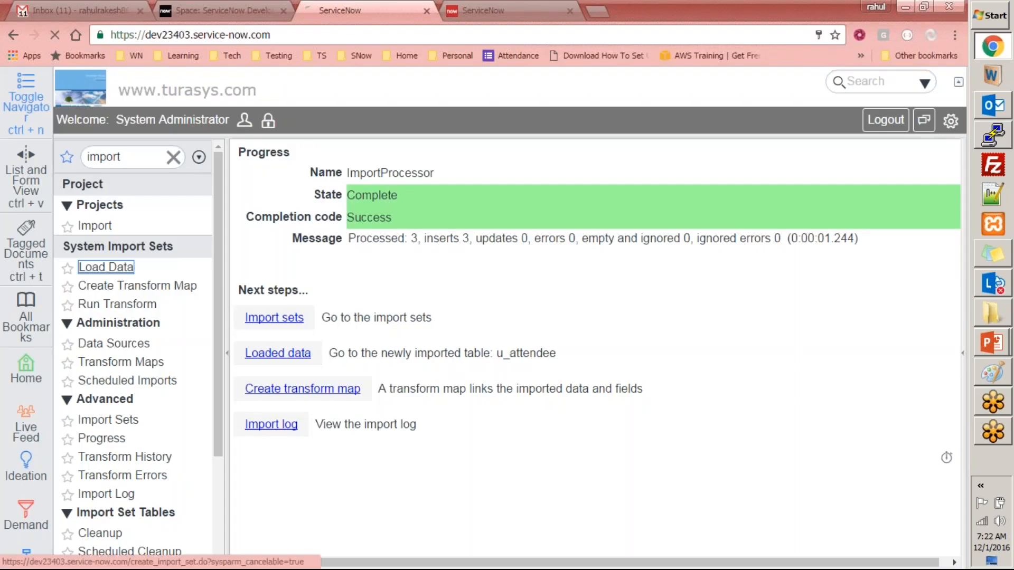
{"action": "left_click", "coordinate": [470, 364]}
{"action": "left_click", "coordinate": [115, 344]}
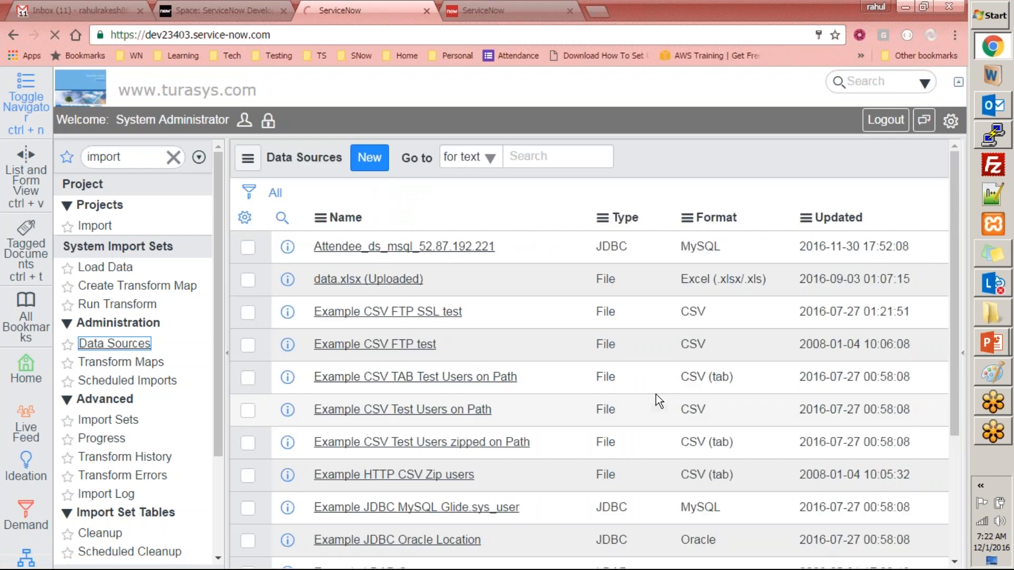
{"action": "key", "text": "alt+Tab"}
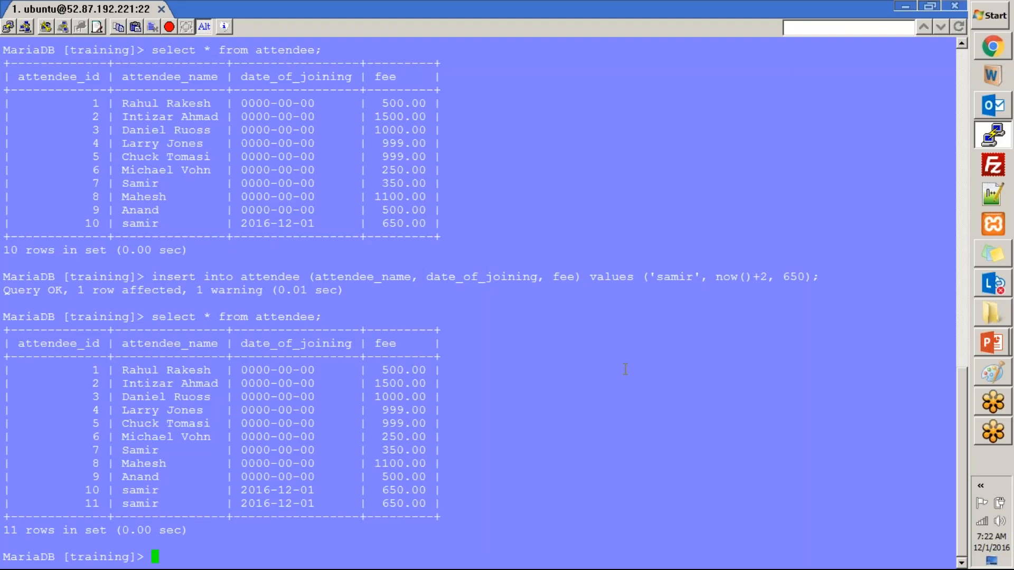
{"action": "key", "text": "alt+Tab"}
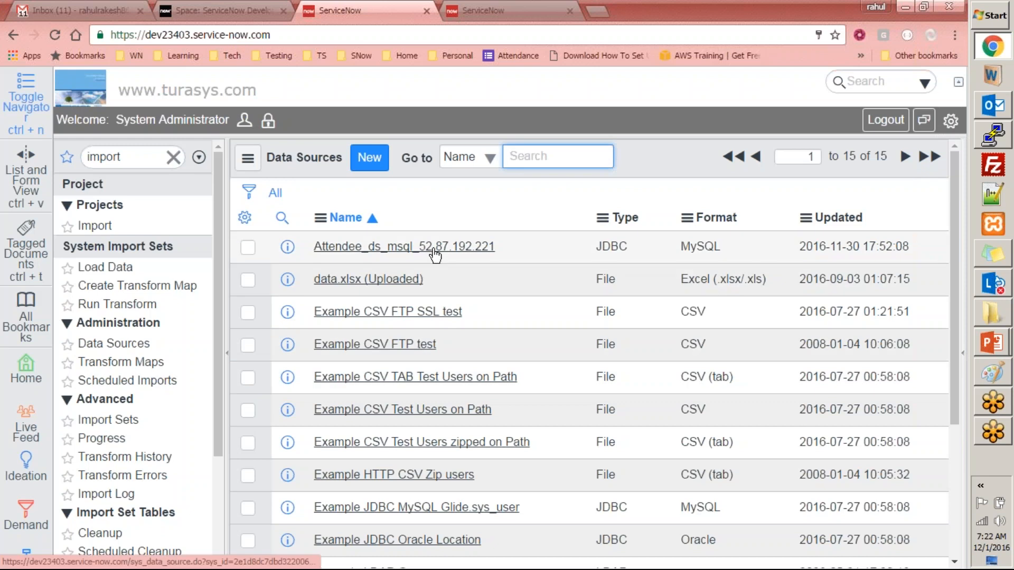
- Open the Attendee data source to see last run datetime '2016-12-01', then return to MariaDB
{"action": "left_click", "coordinate": [415, 248]}
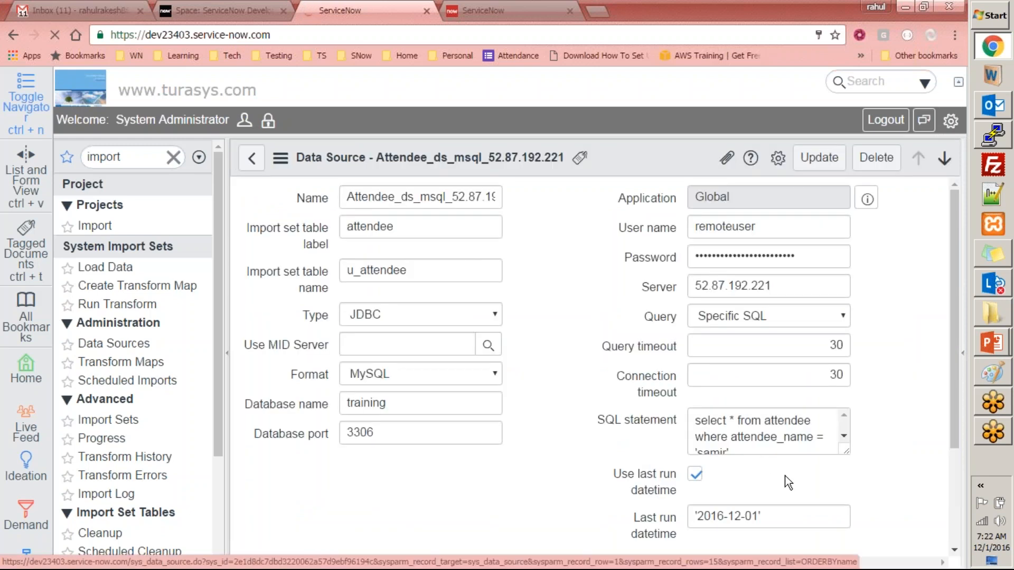
{"action": "scroll", "coordinate": [734, 396], "scroll_direction": "down", "scroll_amount": 3}
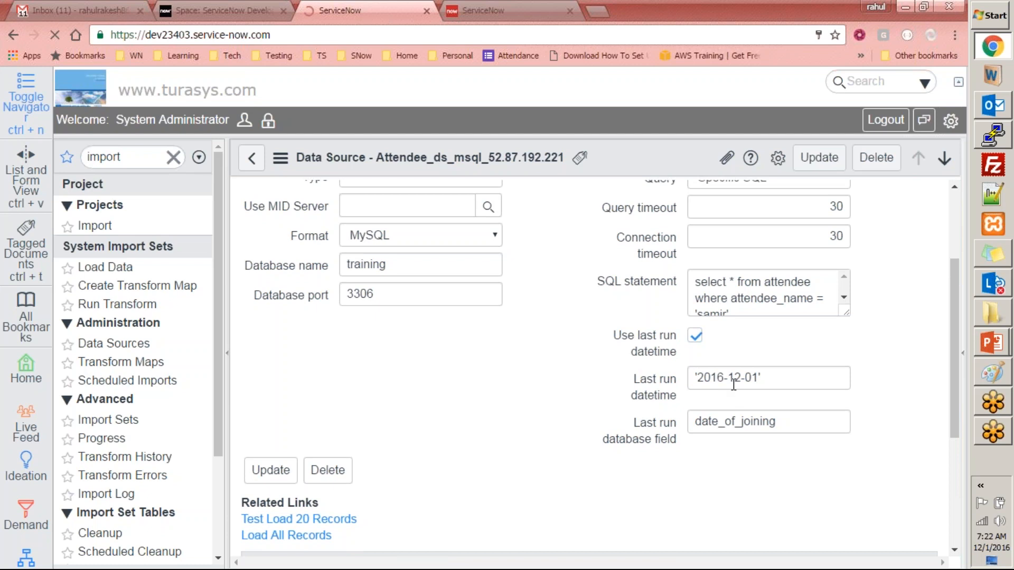
{"action": "scroll", "coordinate": [809, 404], "scroll_direction": "down", "scroll_amount": 6}
{"action": "scroll", "coordinate": [809, 403], "scroll_direction": "up", "scroll_amount": 3}
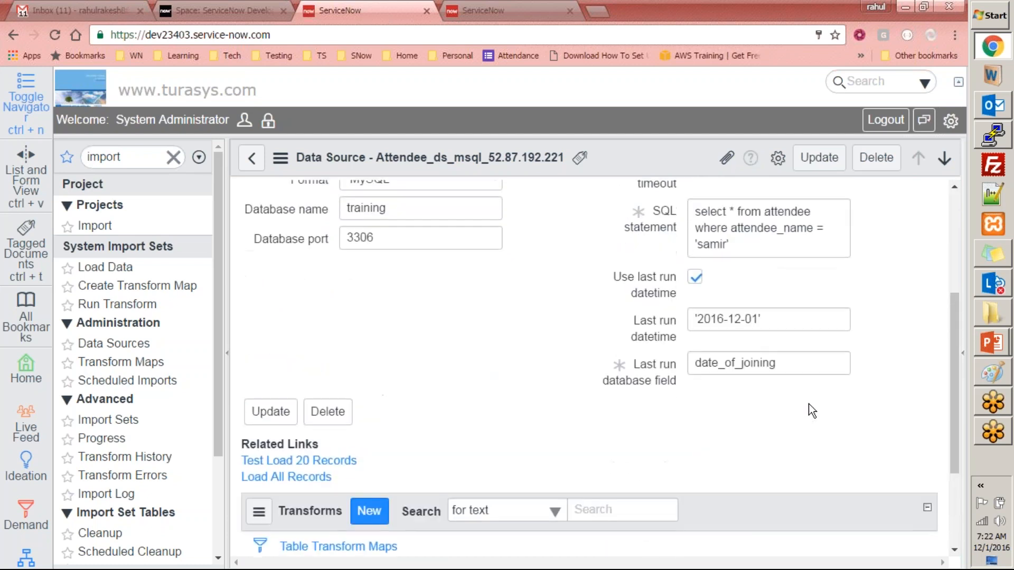
{"action": "key", "text": "alt+Tab"}
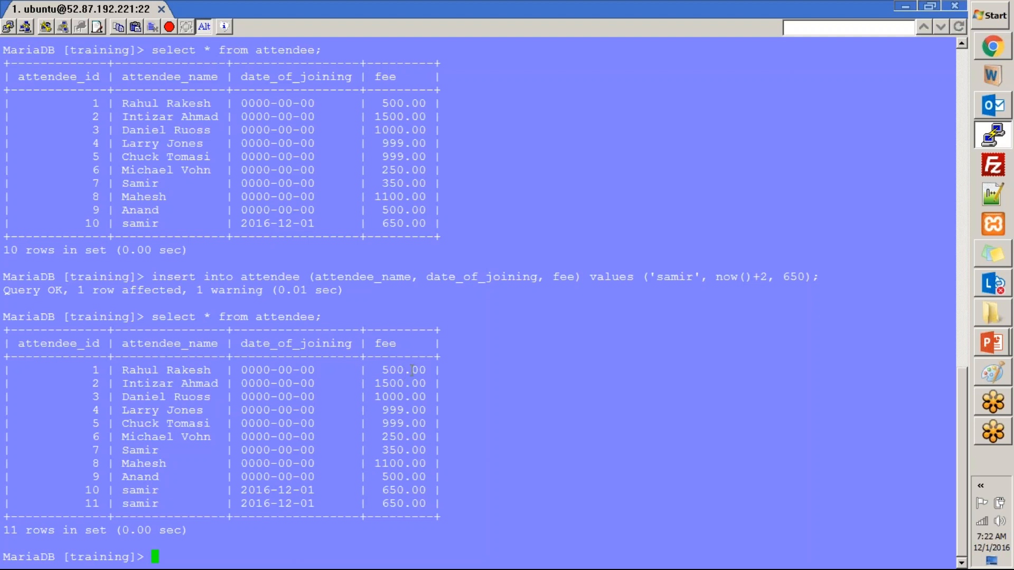
- Use the mysql database and query the user table after a failed users query
{"action": "type", "text": "use mysql ;"}
{"action": "key", "text": "Return"}
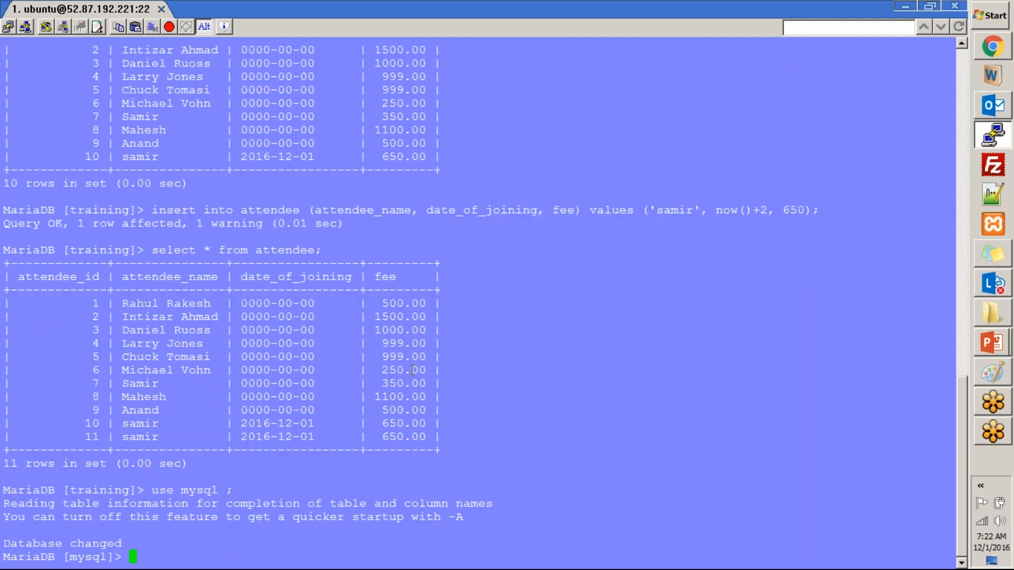
{"action": "type", "text": "select * from users"}
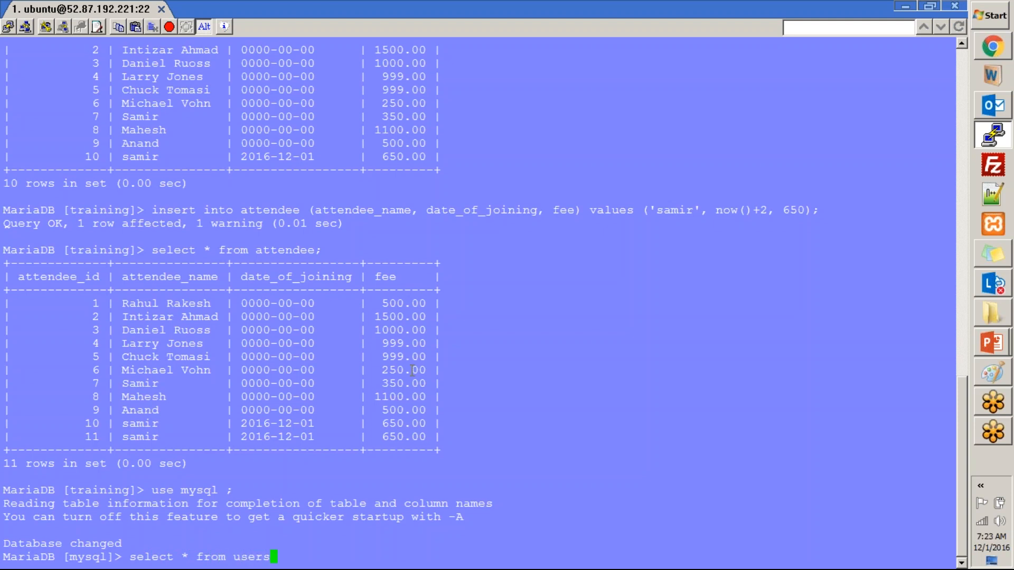
{"action": "type", "text": ";"}
{"action": "key", "text": "Return"}
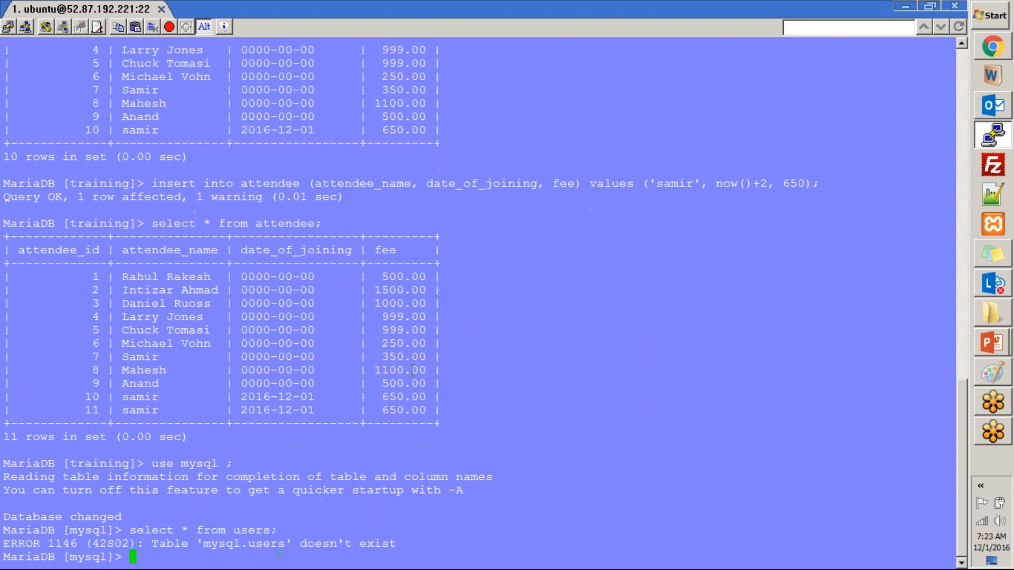
{"action": "key", "text": "Up"}
{"action": "key", "text": "BackSpace"}
{"action": "key", "text": "BackSpace"}
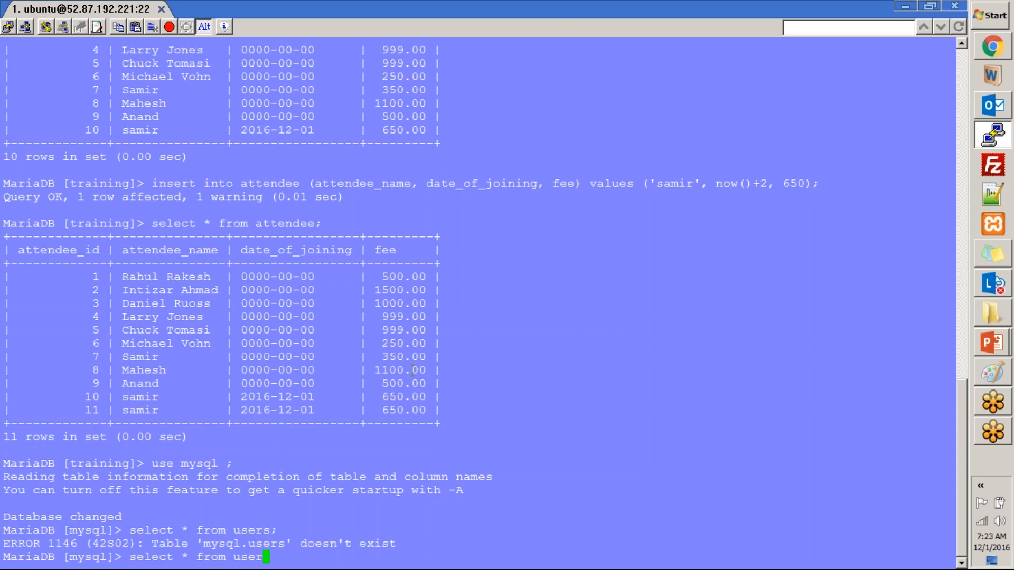
{"action": "type", "text": ";"}
{"action": "key", "text": "Return"}
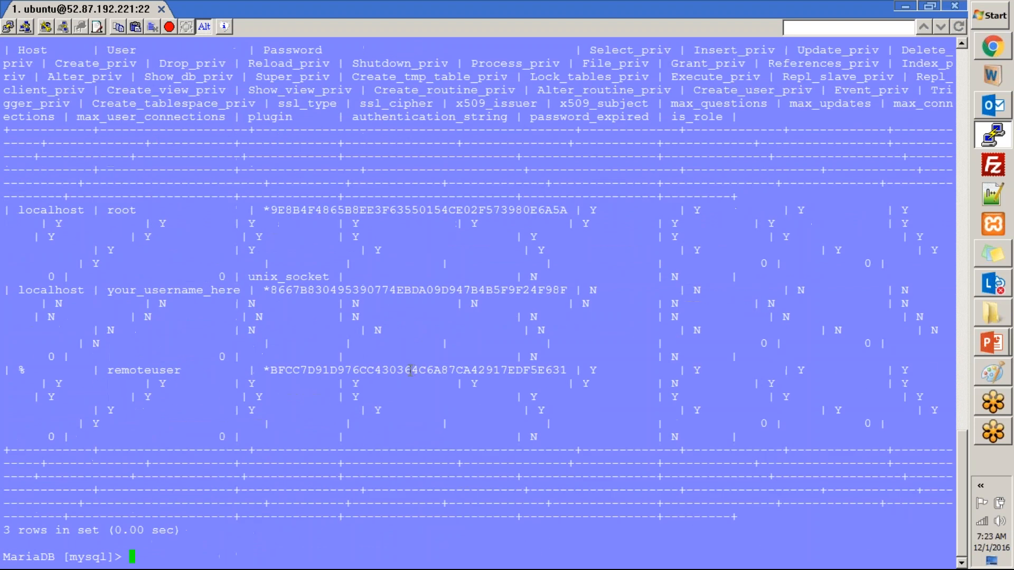
- Review the three account rows and type a show databases command
{"action": "scroll", "coordinate": [380, 365], "scroll_direction": "up", "scroll_amount": 5}
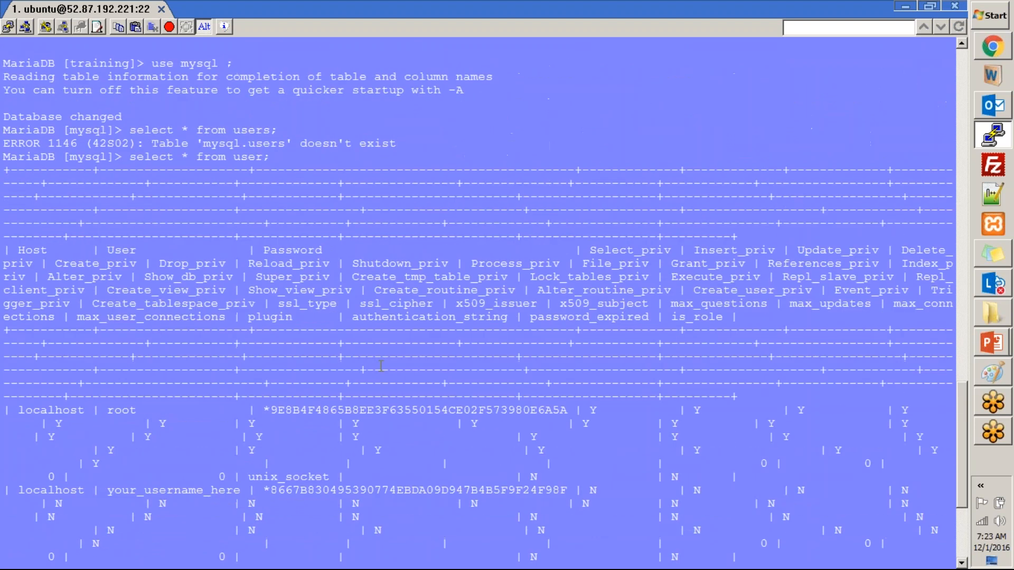
{"action": "scroll", "coordinate": [380, 366], "scroll_direction": "down", "scroll_amount": 5}
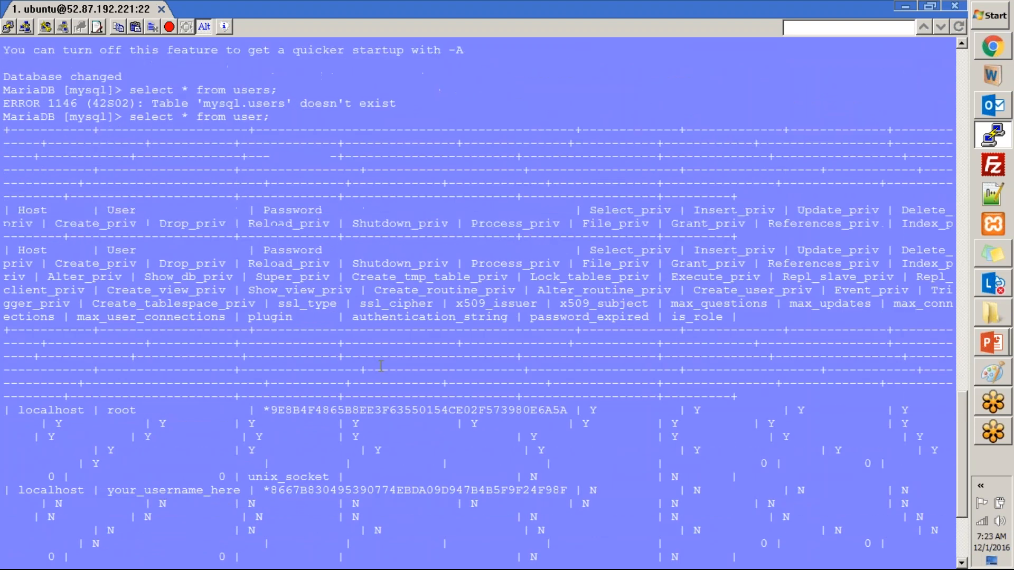
{"action": "scroll", "coordinate": [381, 350], "scroll_direction": "up", "scroll_amount": 4}
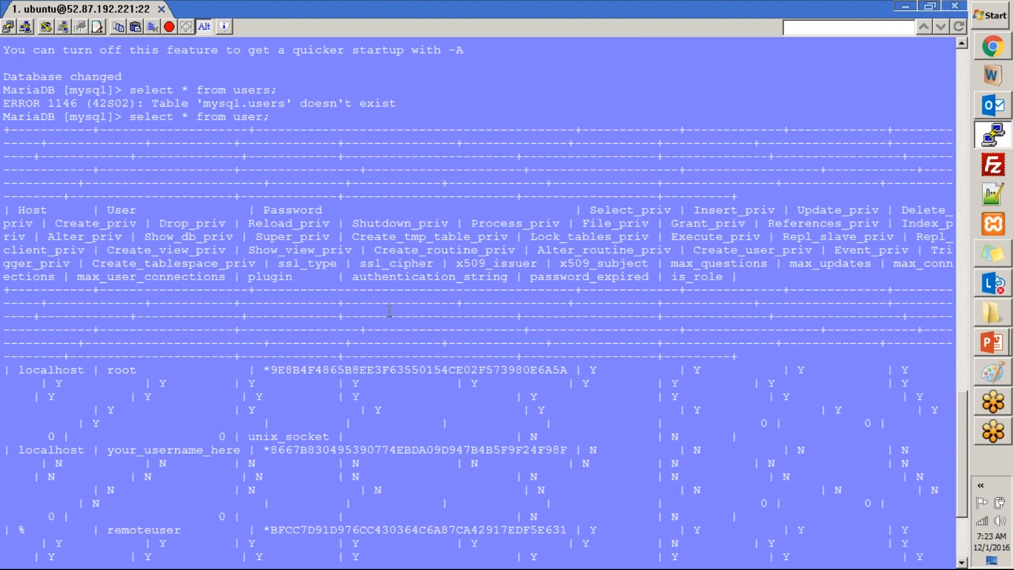
{"action": "scroll", "coordinate": [389, 311], "scroll_direction": "down", "scroll_amount": 4}
{"action": "type", "text": "show tdatabases;"}
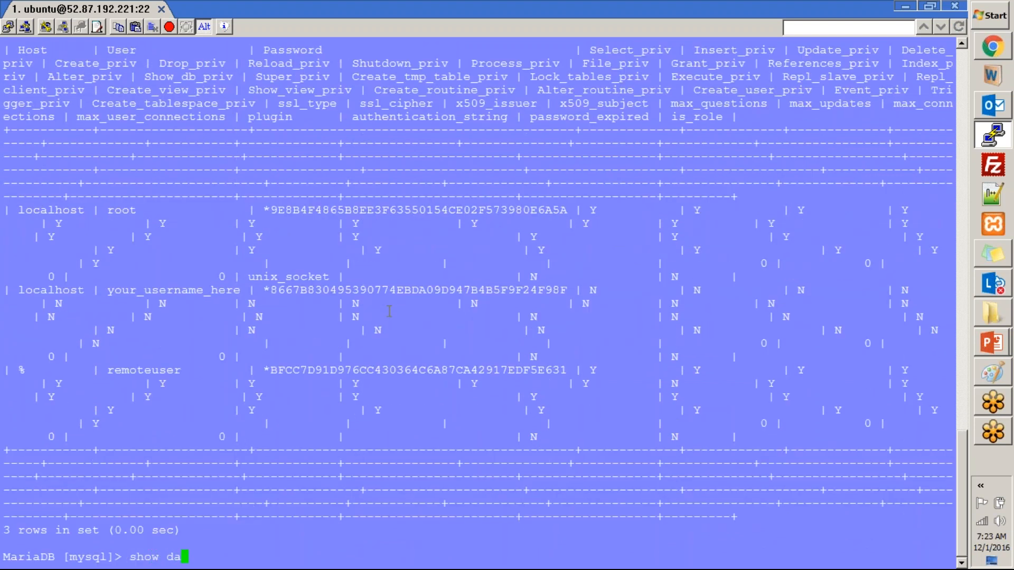
- Run show databases and show tables, listing 5 databases and 30 mysql tables
{"action": "key", "text": "Return"}
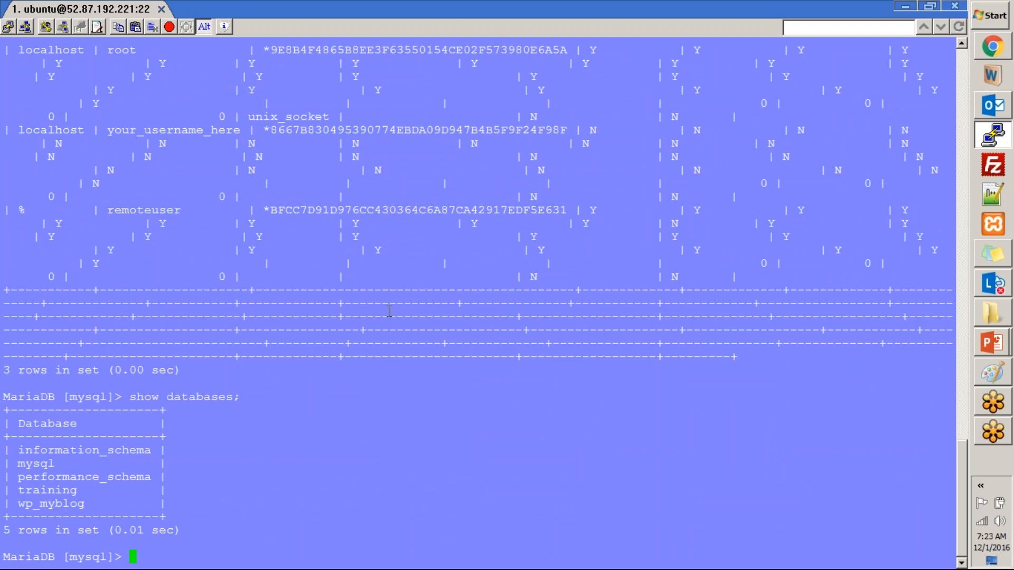
{"action": "type", "text": "show tables;"}
{"action": "key", "text": "Return"}
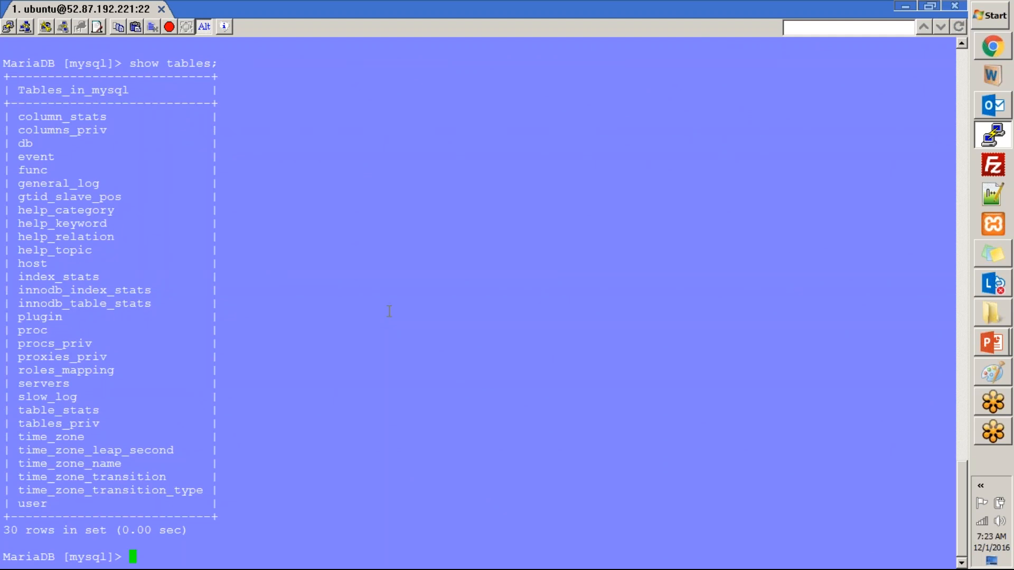
{"action": "key", "text": "alt+Tab"}
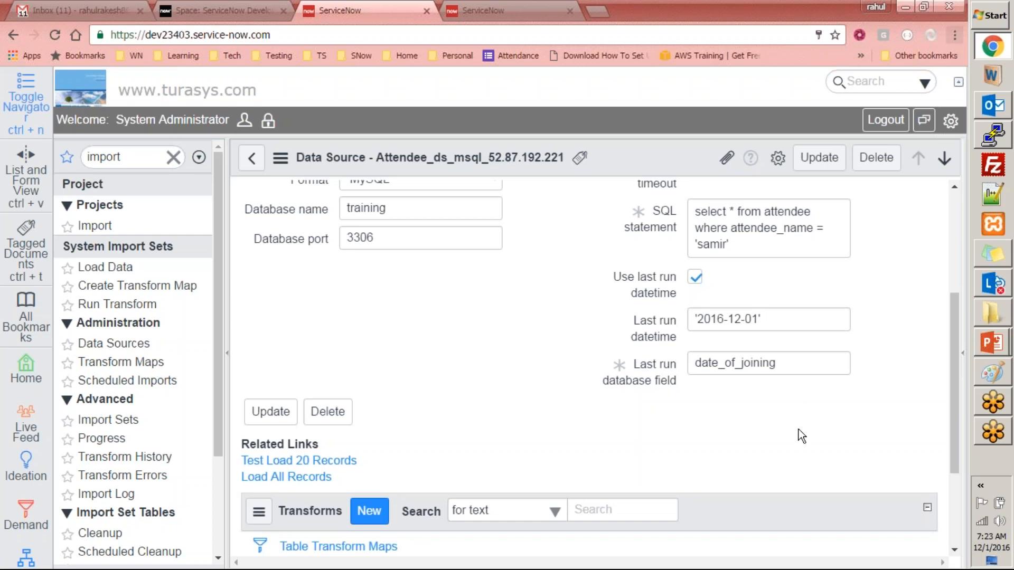
- Uncheck Use last run datetime on the Attendee data source and update the record
{"action": "triple_click", "coordinate": [780, 321]}
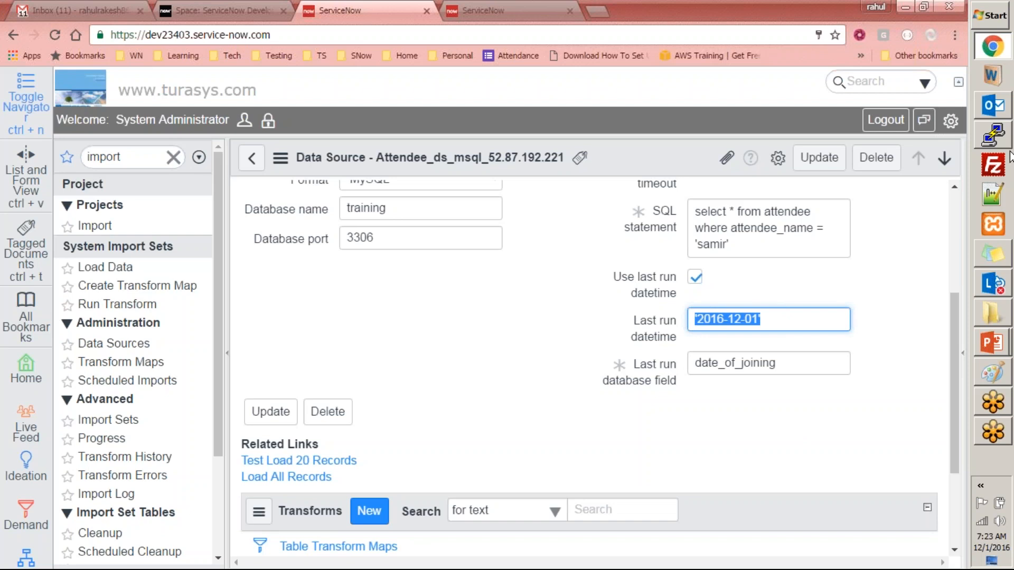
{"action": "mouse_move", "coordinate": [1001, 141]}
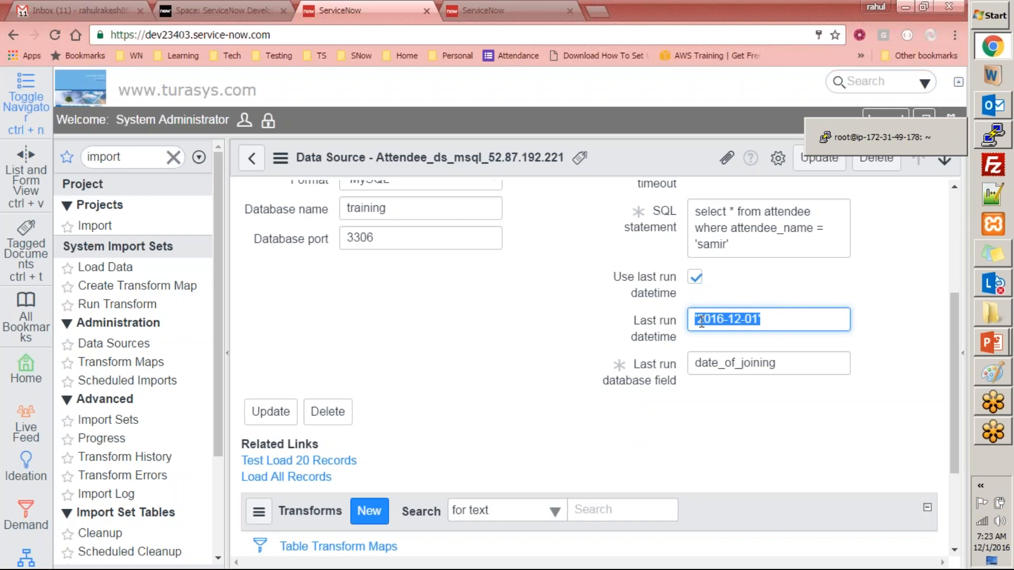
{"action": "left_click", "coordinate": [801, 315]}
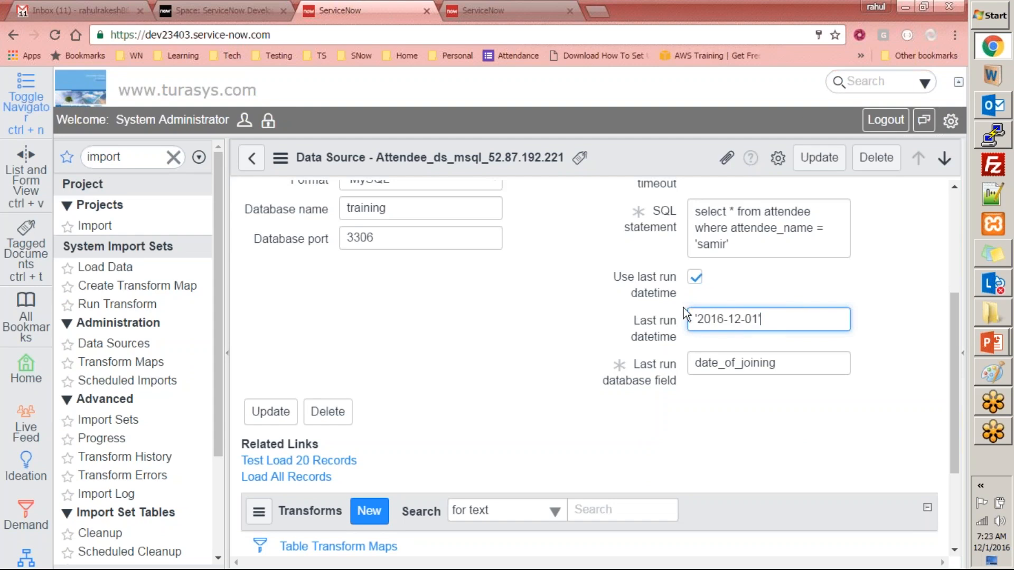
{"action": "mouse_move", "coordinate": [670, 338]}
{"action": "left_click_drag", "start_coordinate": [762, 322], "coordinate": [617, 311]}
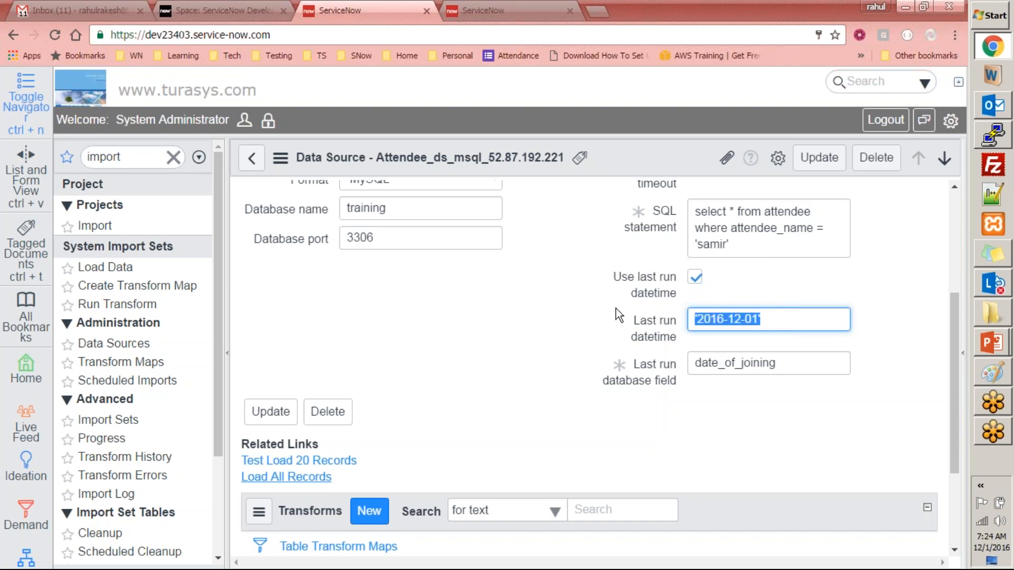
{"action": "left_click", "coordinate": [783, 319]}
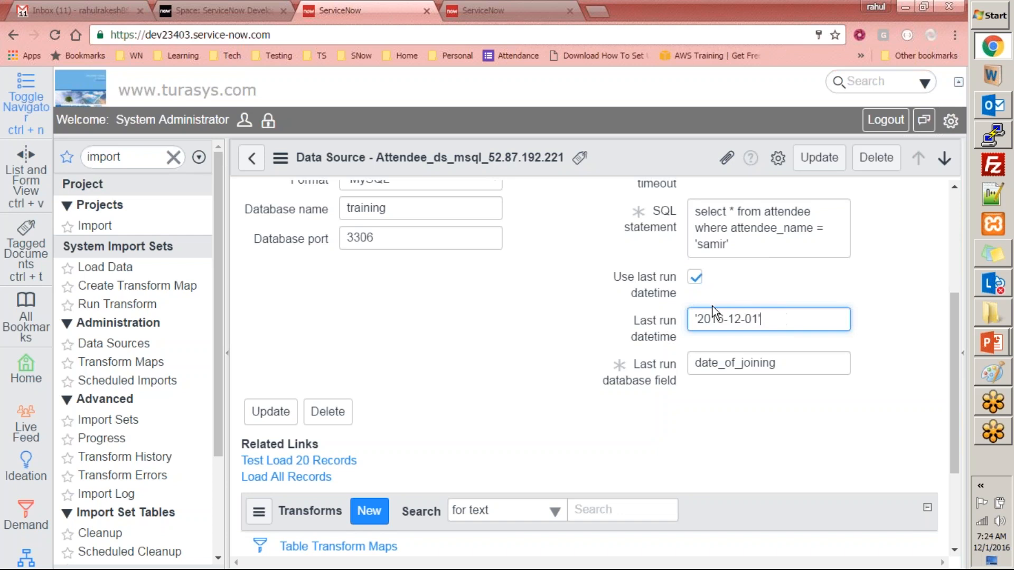
{"action": "left_click_drag", "start_coordinate": [792, 322], "coordinate": [641, 309]}
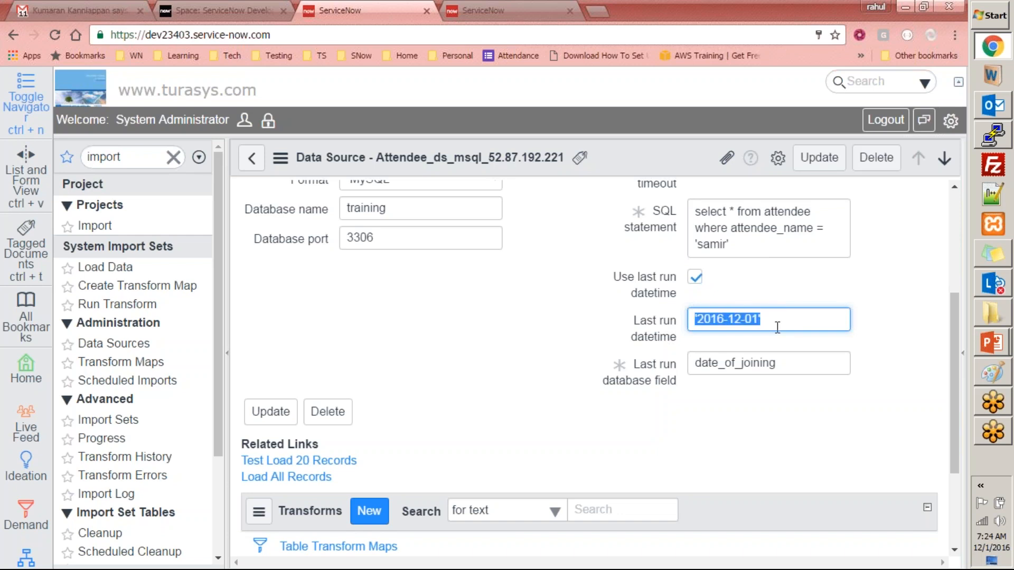
{"action": "left_click", "coordinate": [695, 278]}
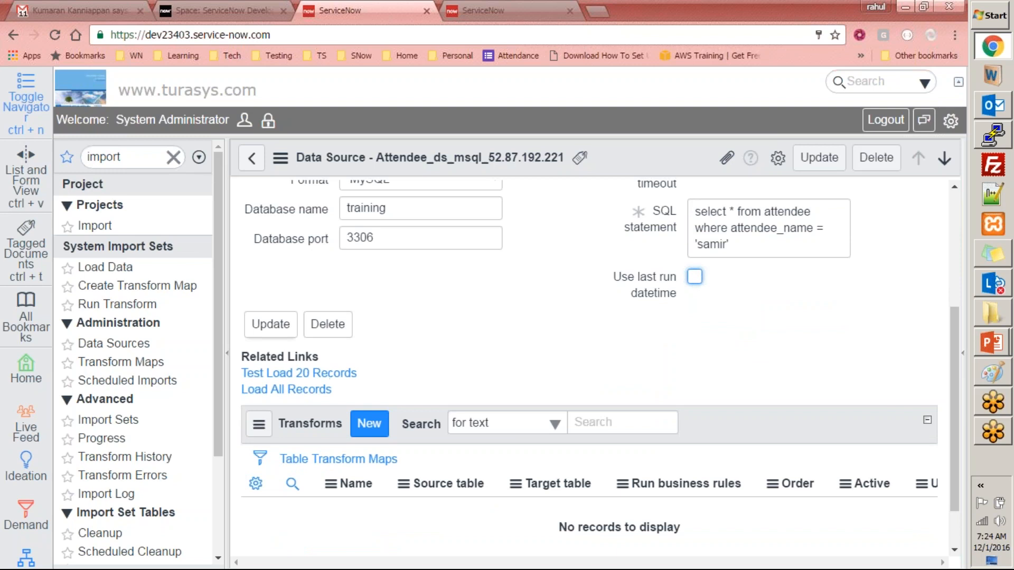
{"action": "left_click", "coordinate": [292, 333]}
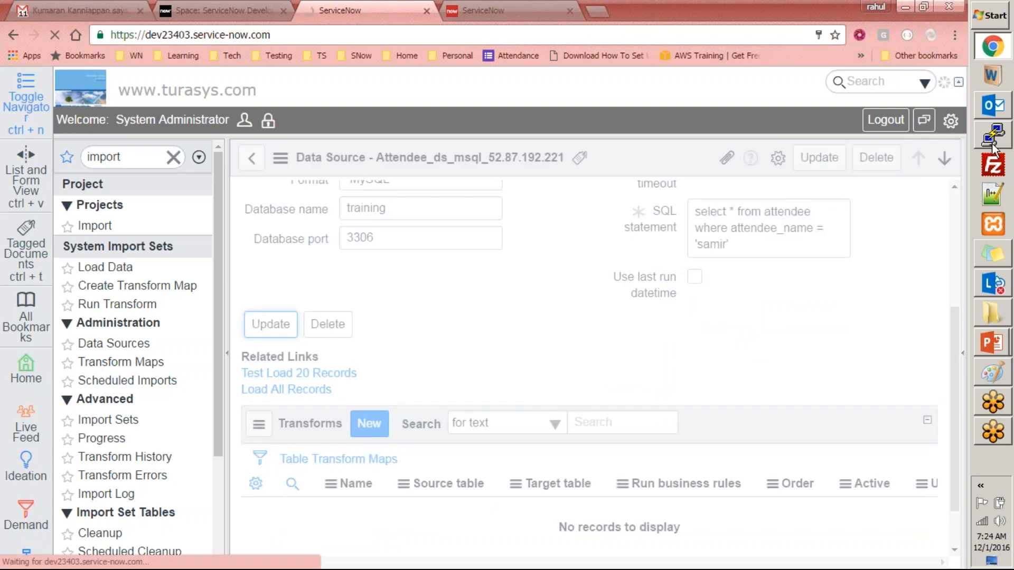
{"action": "left_click", "coordinate": [993, 135]}
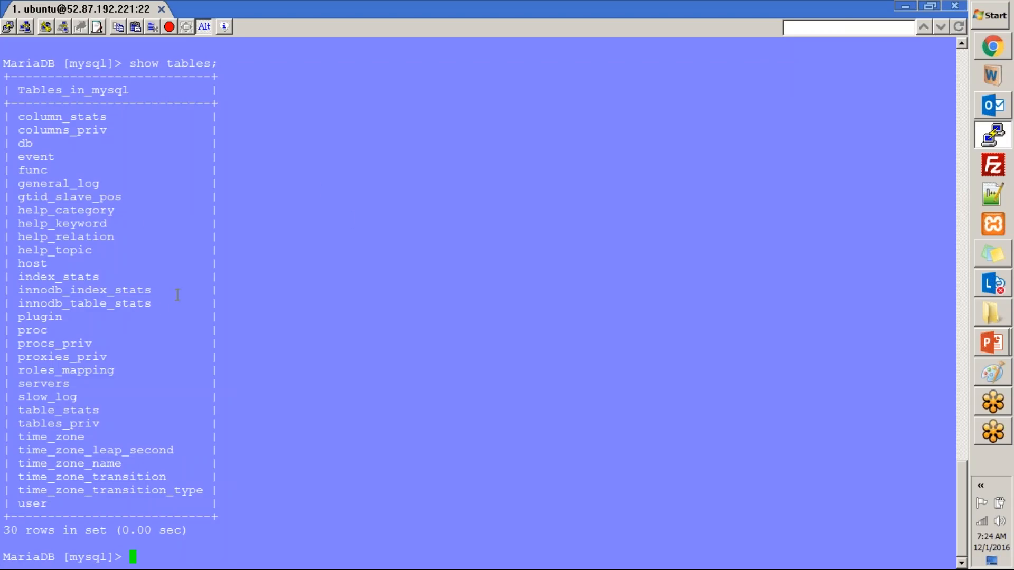
- Return from the MariaDB terminal to ServiceNow's Data Sources list
{"action": "key", "text": "alt+Tab"}
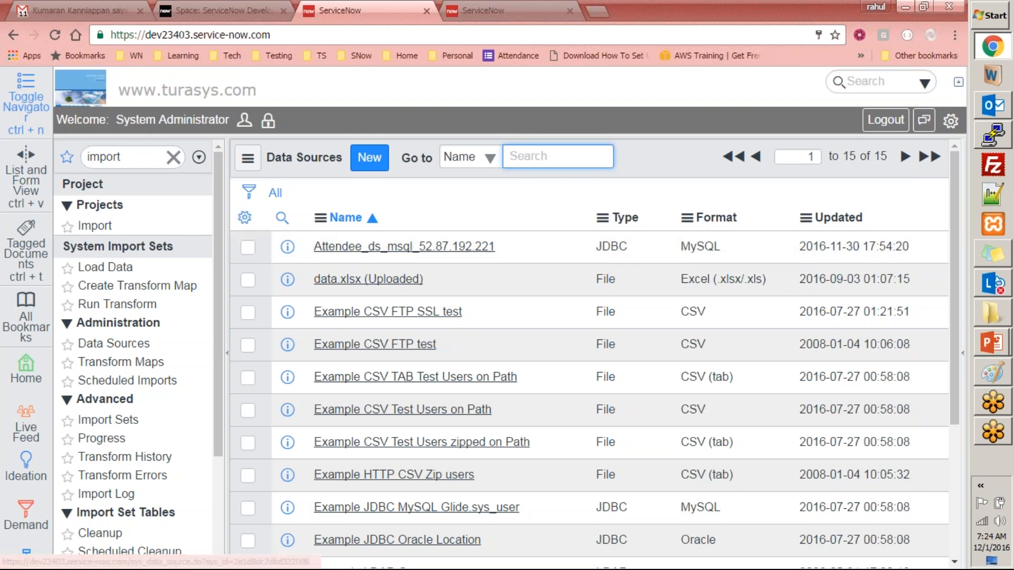
- Go to the ServiceNow home page, then move to the Gmail inbox tab
{"action": "scroll", "coordinate": [221, 245], "scroll_direction": "down", "scroll_amount": 1}
{"action": "scroll", "coordinate": [225, 237], "scroll_direction": "up", "scroll_amount": 1}
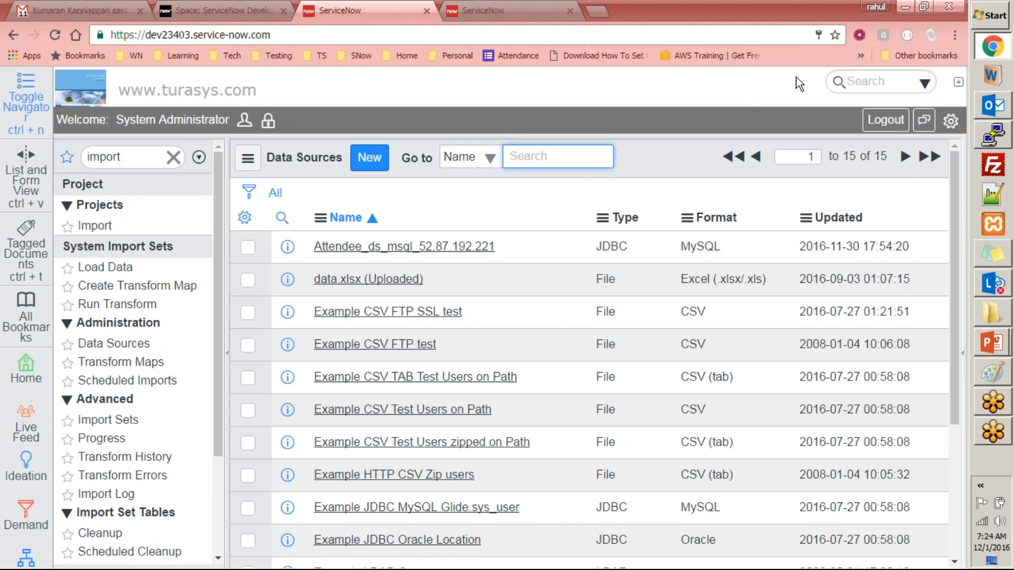
{"action": "left_click", "coordinate": [950, 18]}
{"action": "left_click", "coordinate": [949, 18]}
{"action": "left_click", "coordinate": [759, 105]}
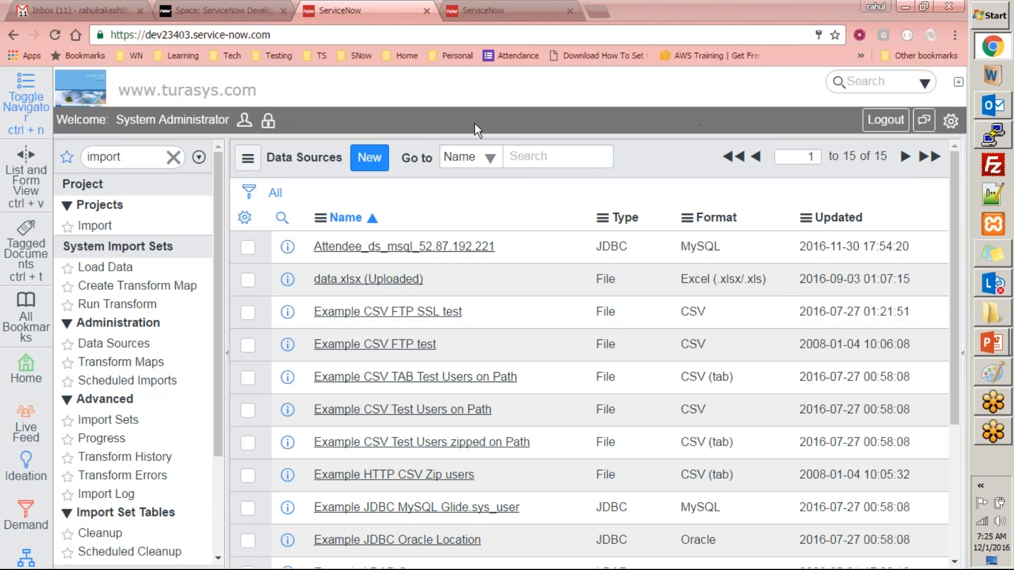
{"action": "left_click", "coordinate": [94, 76]}
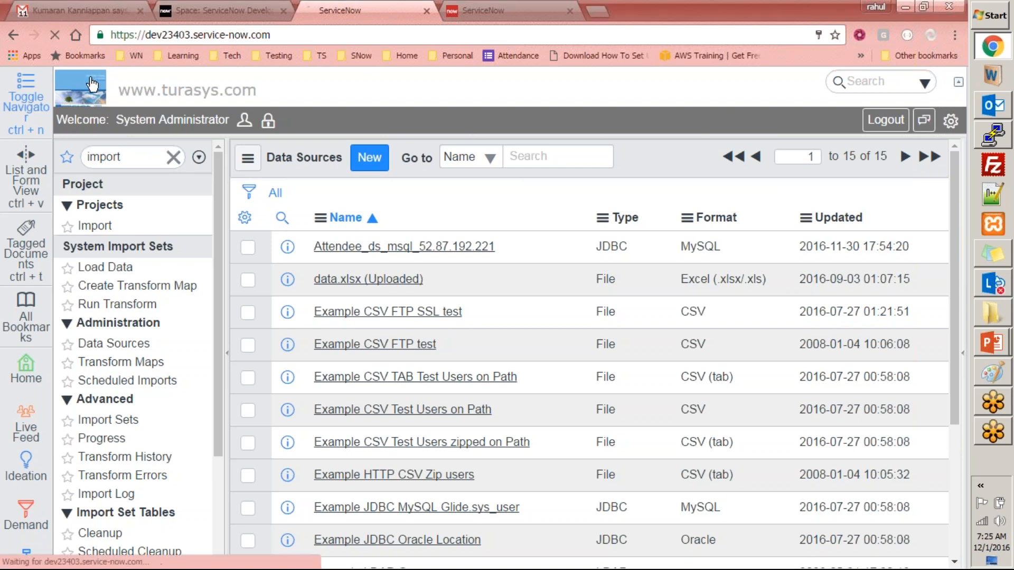
{"action": "left_click", "coordinate": [105, 10]}
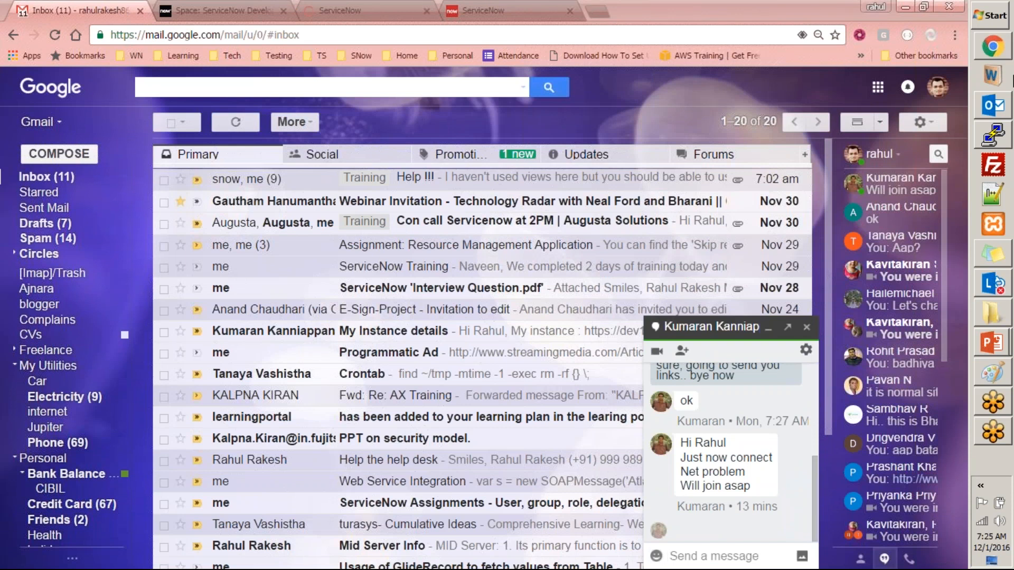
- Switch to the ServiceNow tab listing Table Transform Maps for u_attendee
{"action": "left_click", "coordinate": [501, 11]}
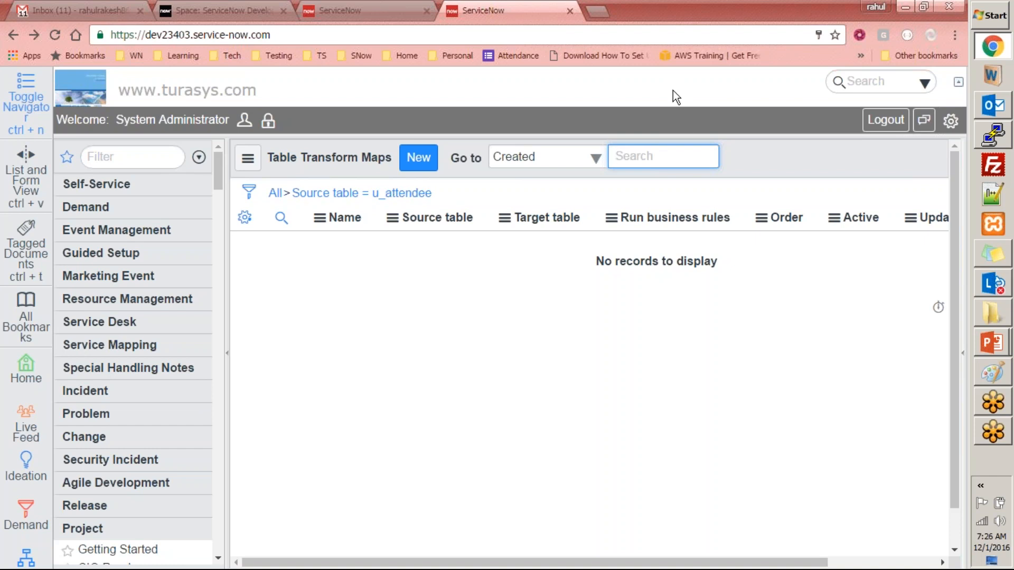
- Collapse Project and open the empty All Projects list under Resource Management
{"action": "left_click", "coordinate": [427, 362]}
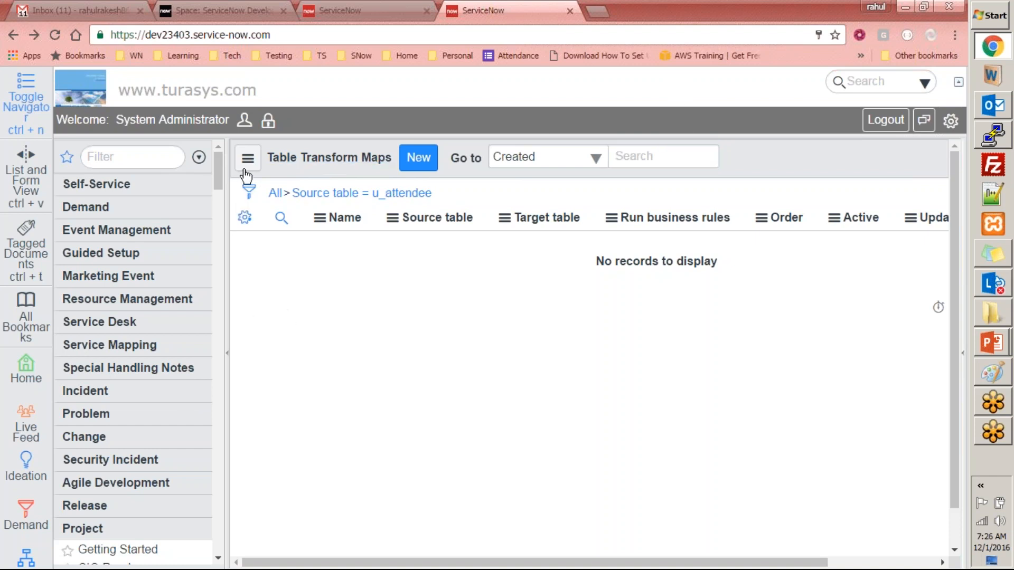
{"action": "left_click_drag", "start_coordinate": [219, 174], "coordinate": [246, 177]}
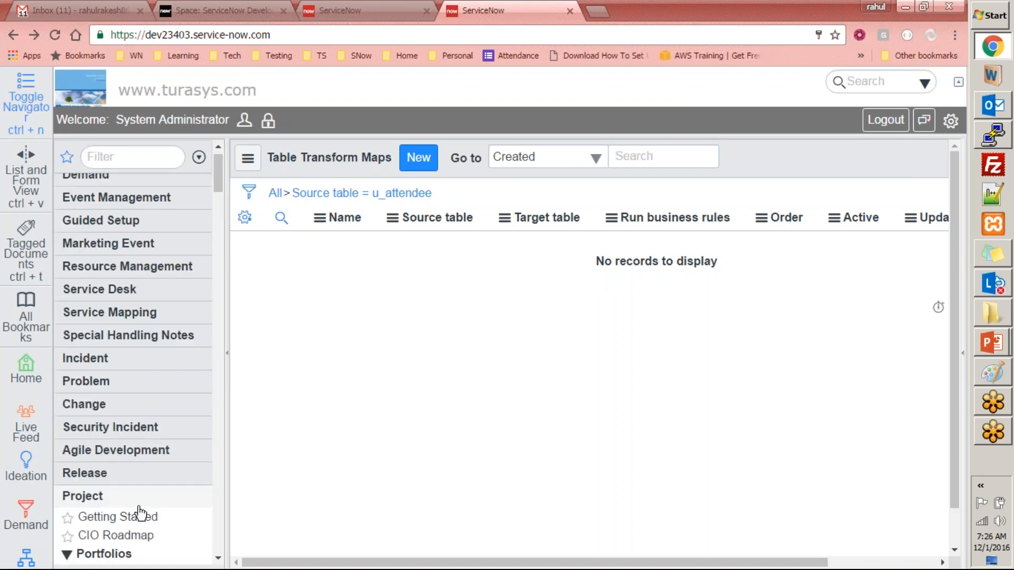
{"action": "left_click", "coordinate": [168, 492]}
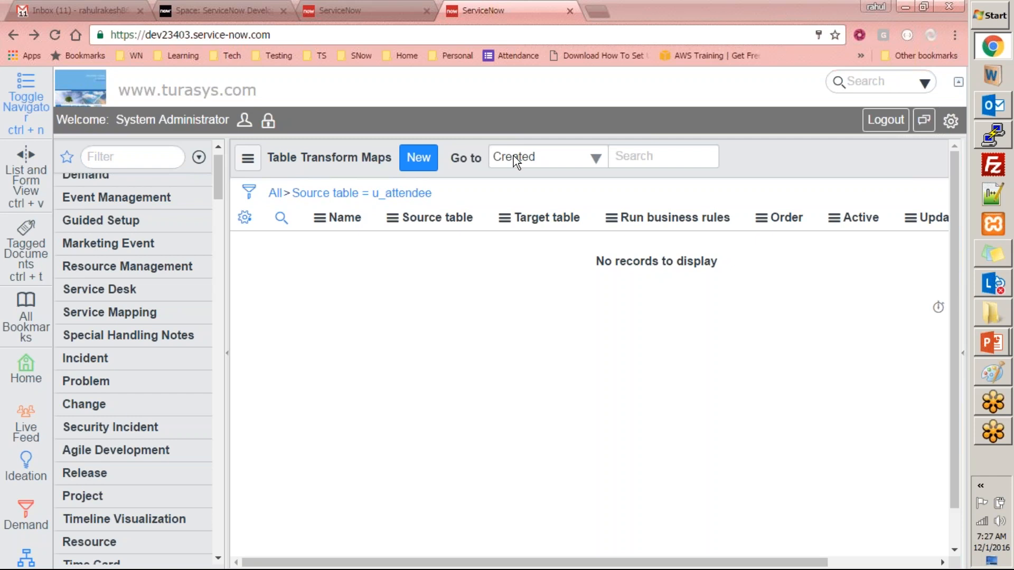
{"action": "left_click", "coordinate": [175, 269]}
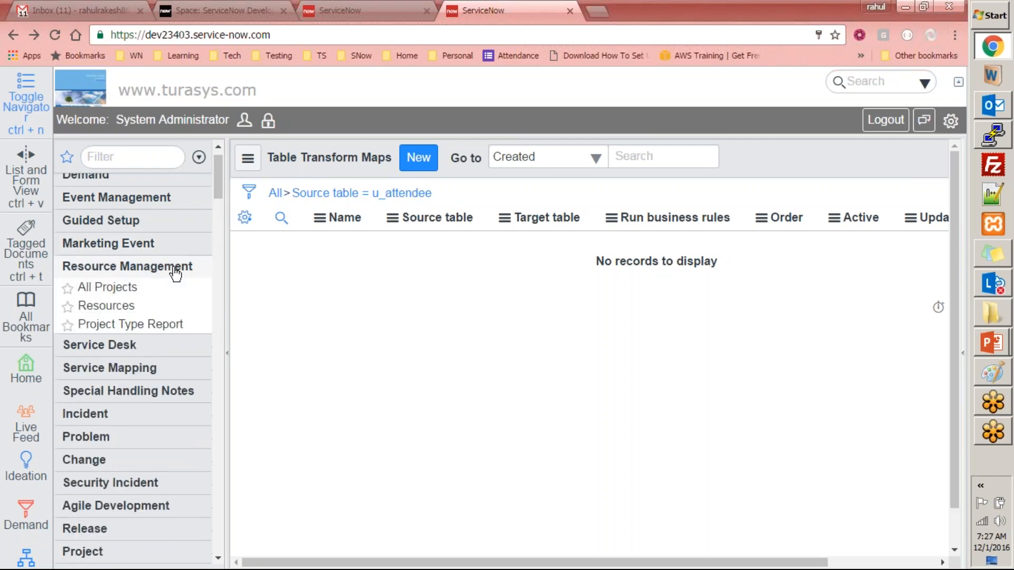
{"action": "left_click", "coordinate": [132, 288]}
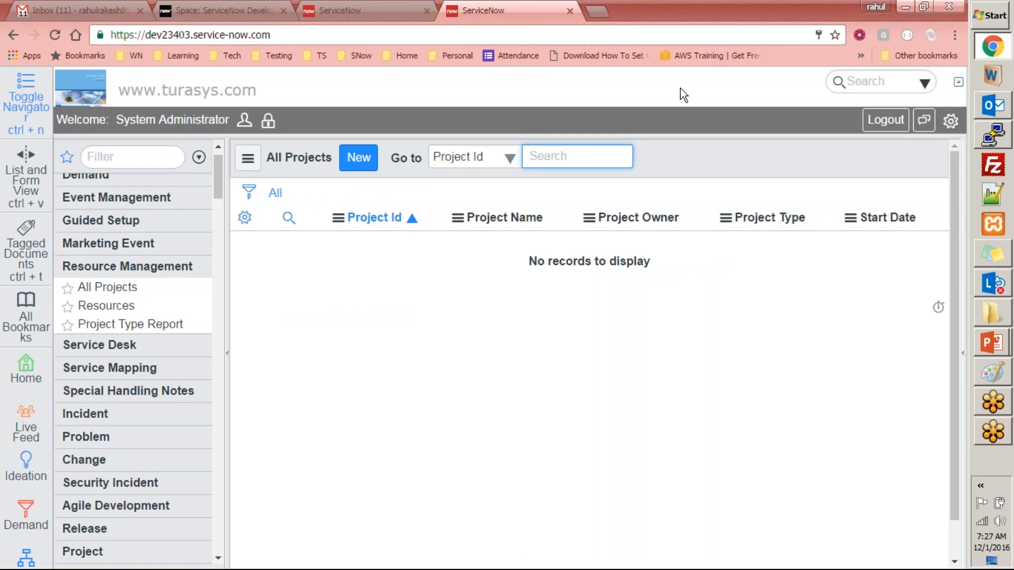
- Go back to the My Self Service homepage via the banner logo
{"action": "left_click", "coordinate": [94, 88]}
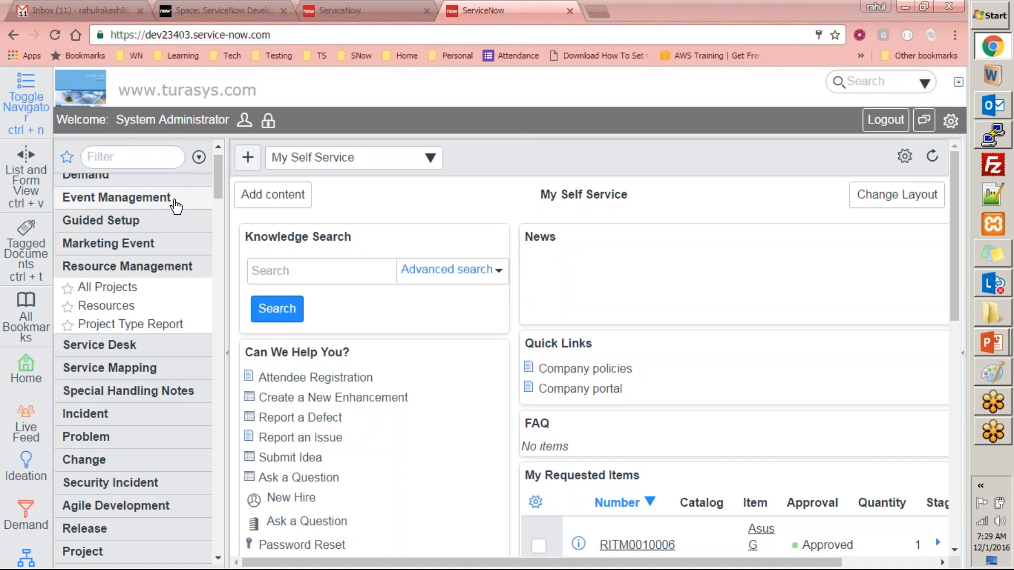
- Expand Marketing Event in the navigator to reveal Equipment Requests and Marketing Events
{"action": "left_click", "coordinate": [818, 22]}
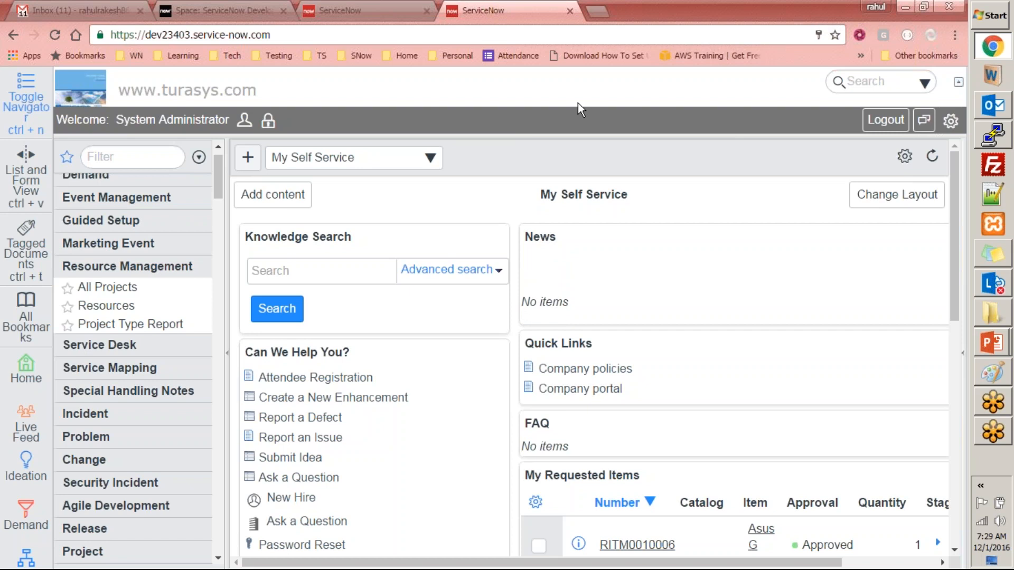
{"action": "left_click", "coordinate": [159, 247]}
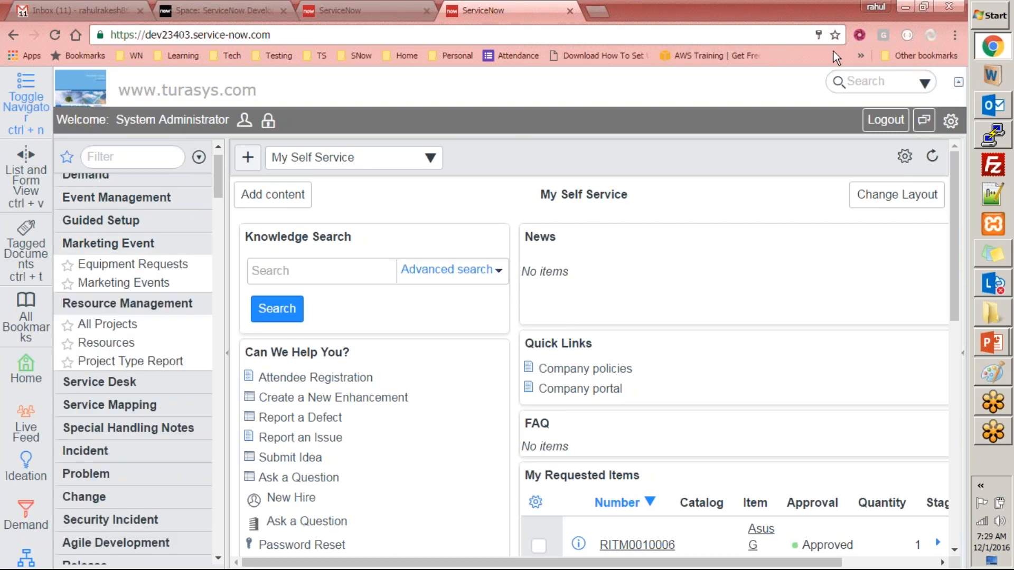
{"action": "left_click_drag", "start_coordinate": [956, 175], "coordinate": [952, 141]}
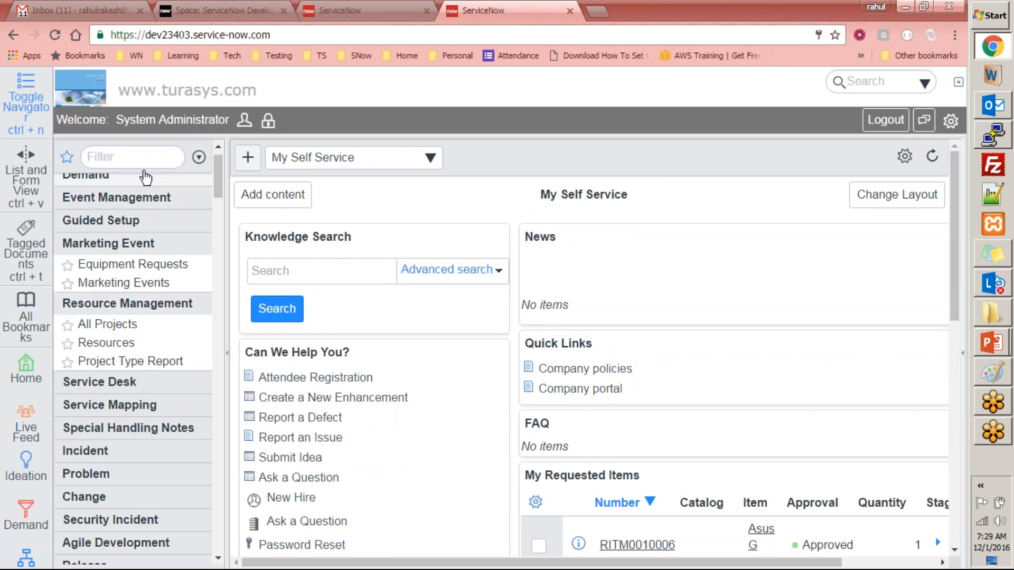
- Filter the navigator for 'workflow' and launch the Workflow Editor
{"action": "left_click", "coordinate": [132, 157]}
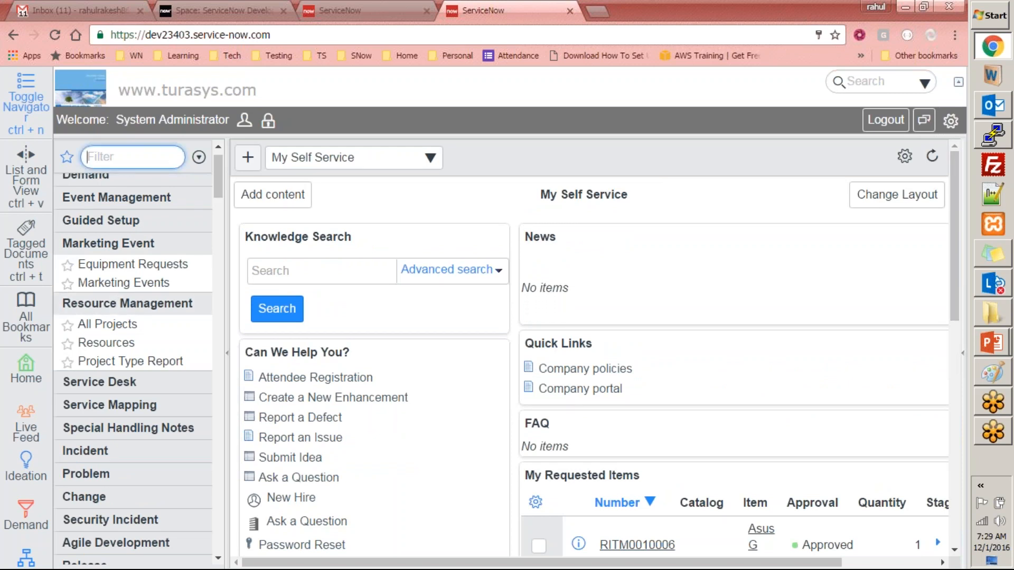
{"action": "type", "text": "workflow"}
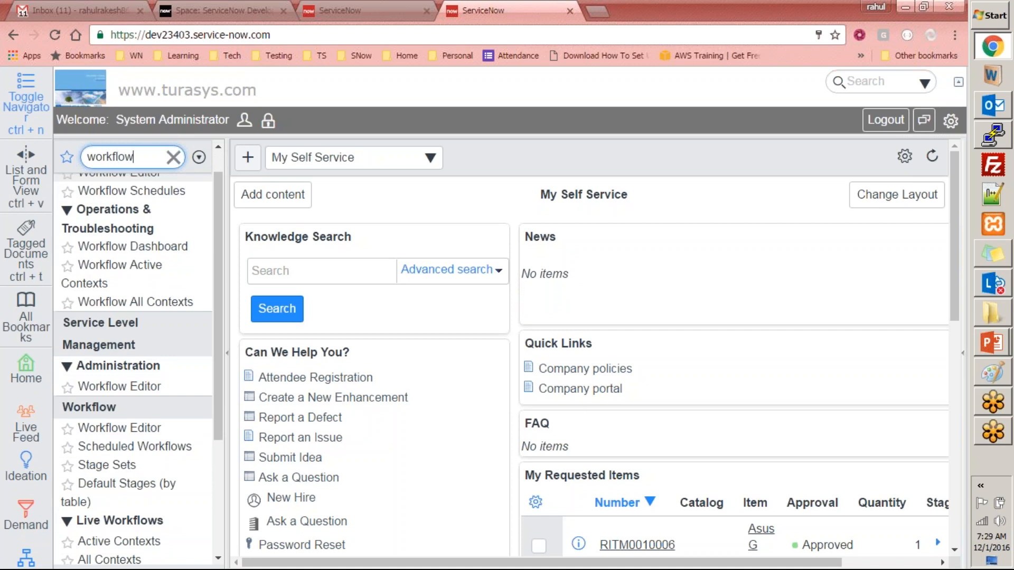
{"action": "left_click_drag", "start_coordinate": [220, 233], "coordinate": [208, 313]}
{"action": "left_click", "coordinate": [119, 304]}
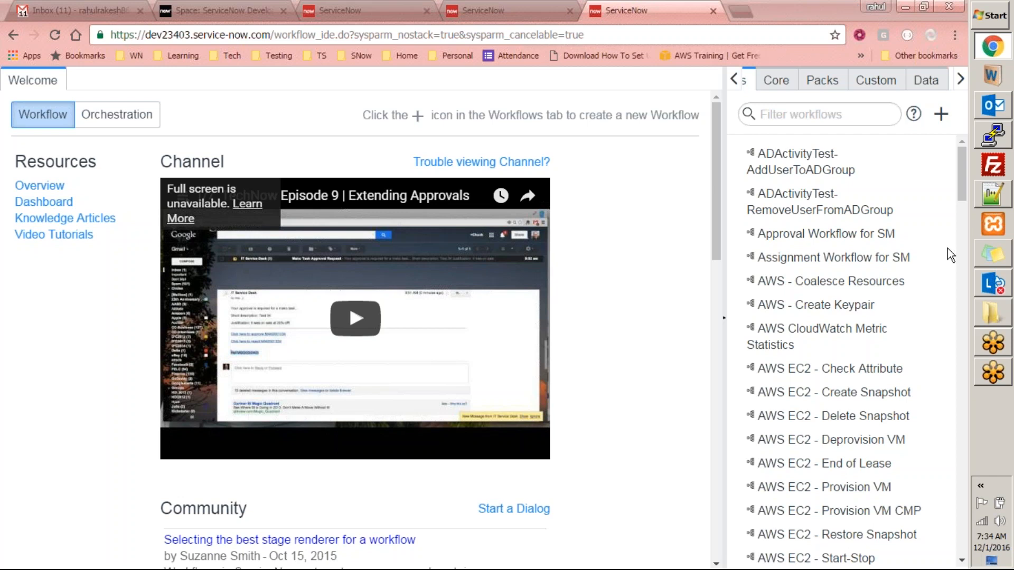
{"action": "left_click", "coordinate": [838, 109]}
{"action": "type", "text": "m"}
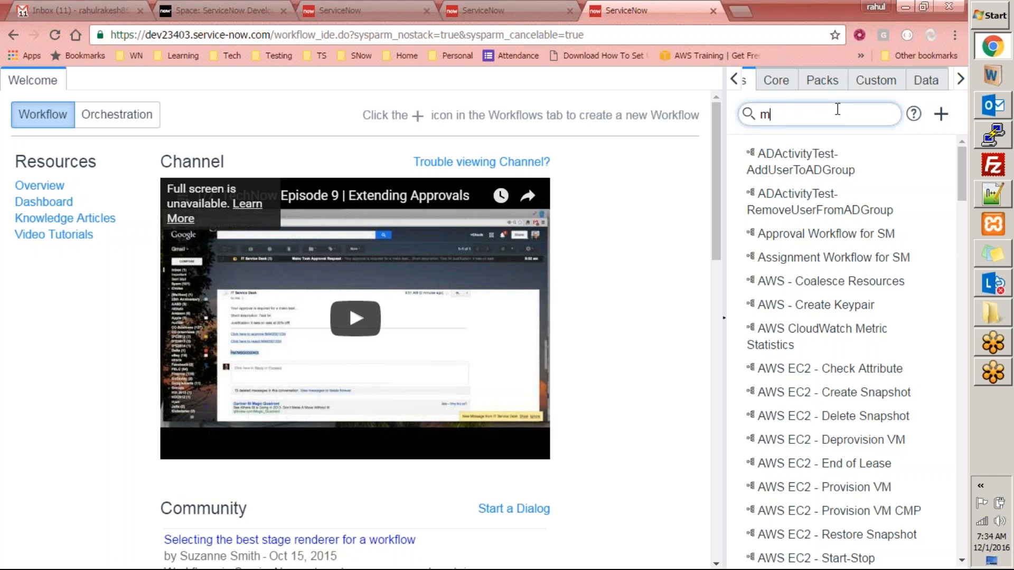
{"action": "type", "text": "ark"}
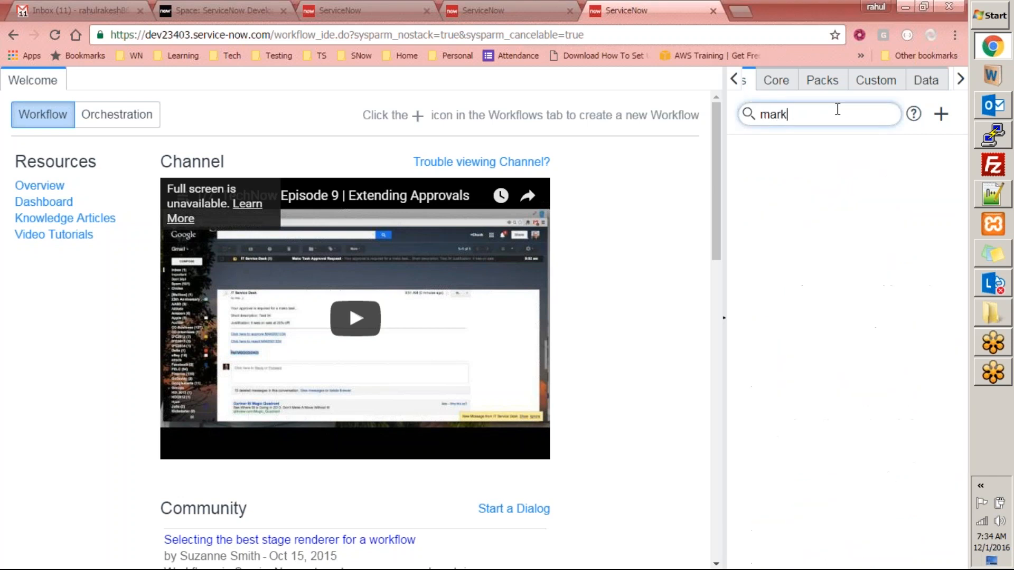
{"action": "key", "text": "ctrl+a"}
{"action": "key", "text": "BackSpace"}
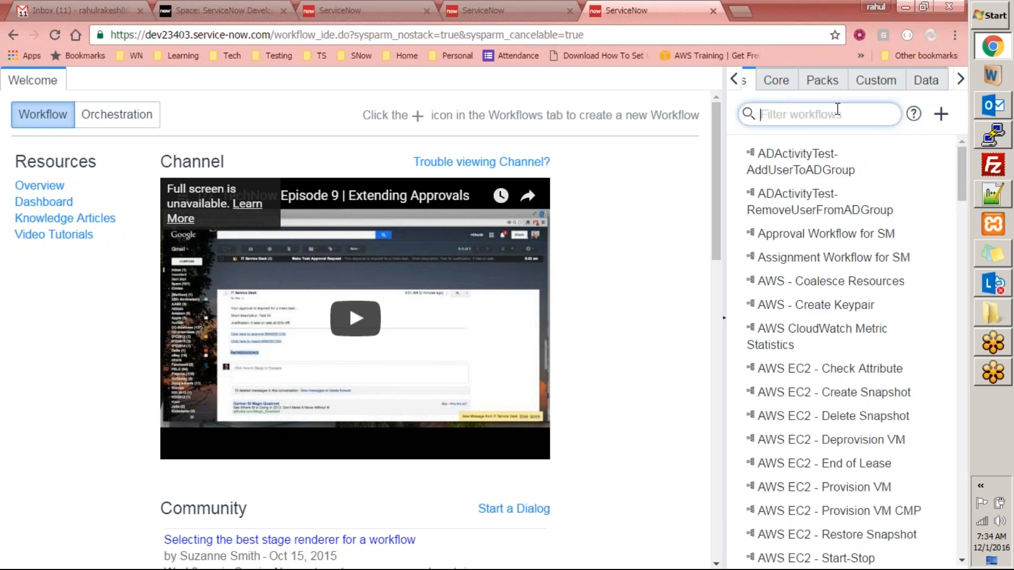
{"action": "left_click_drag", "start_coordinate": [965, 182], "coordinate": [973, 90]}
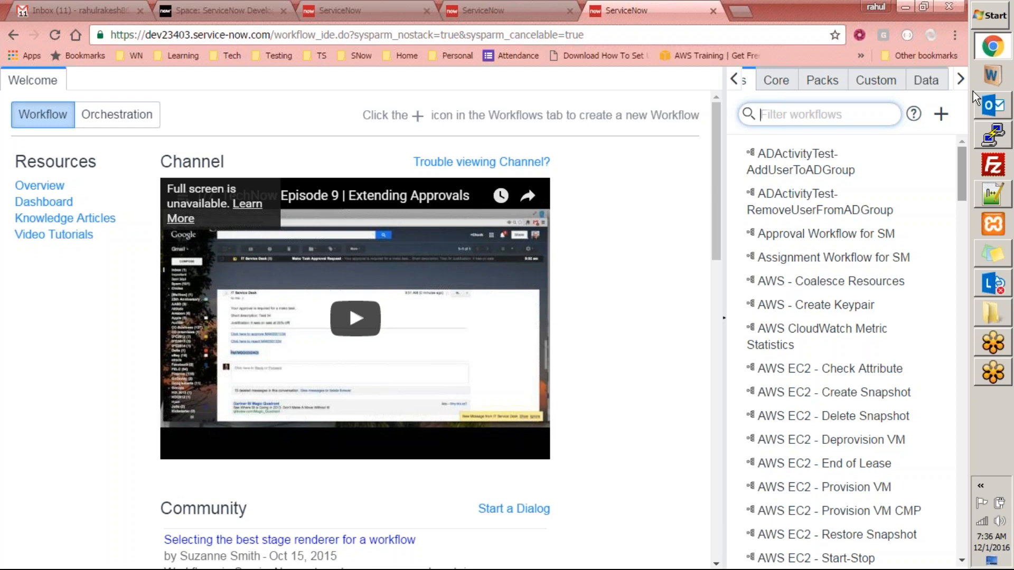
- Load wiki.servicenow.com in a new Chrome tab
{"action": "key", "text": "ctrl+t"}
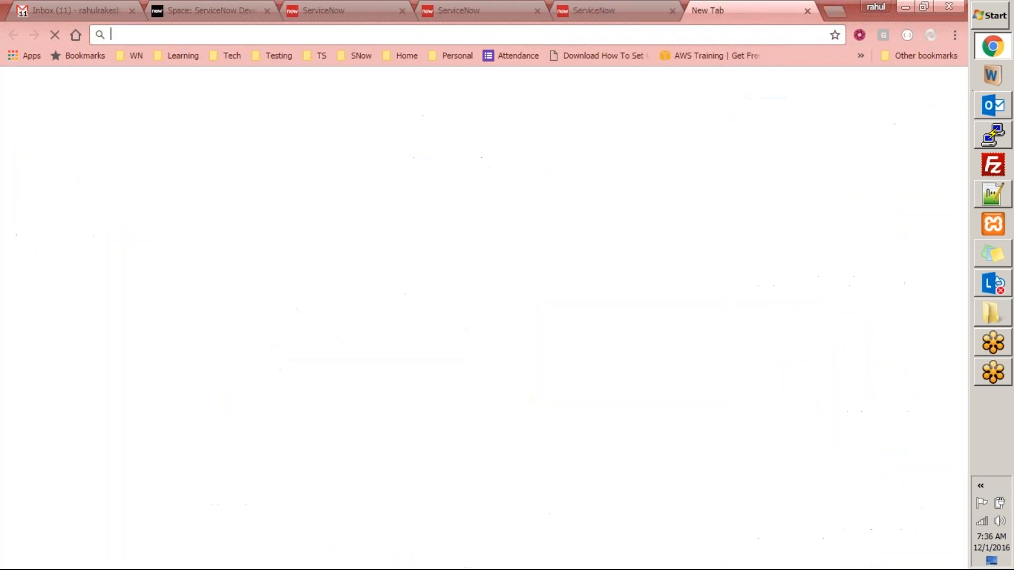
{"action": "type", "text": "wor"}
{"action": "key", "text": "BackSpace"}
{"action": "key", "text": "BackSpace"}
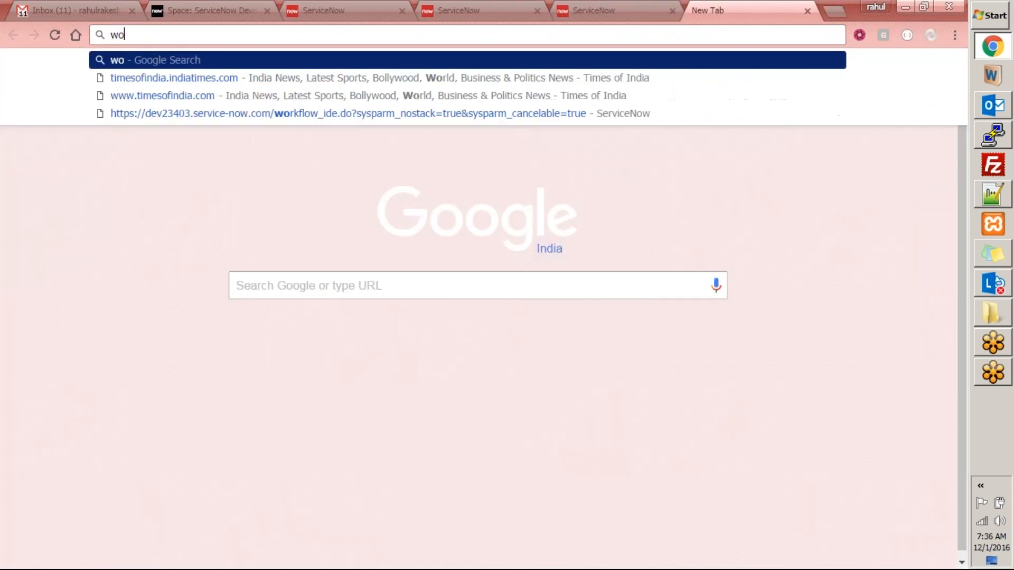
{"action": "type", "text": "iki"}
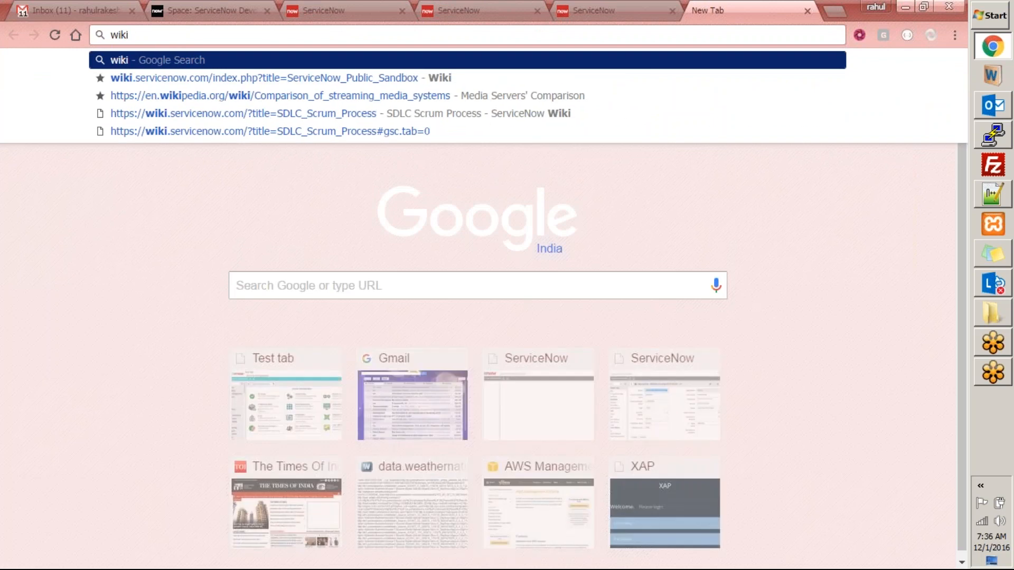
{"action": "type", "text": ".servicenow.com"}
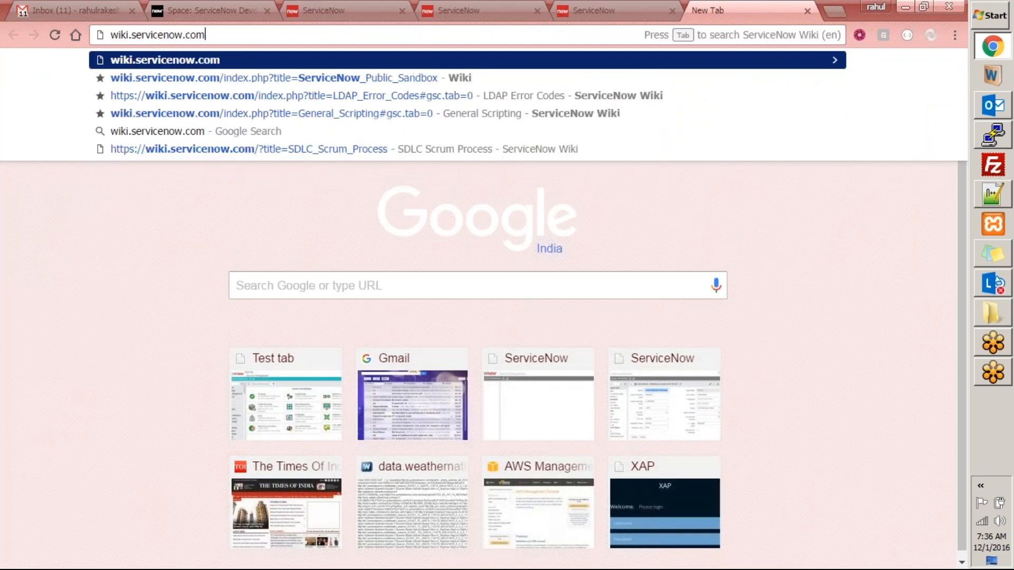
{"action": "key", "text": "Return"}
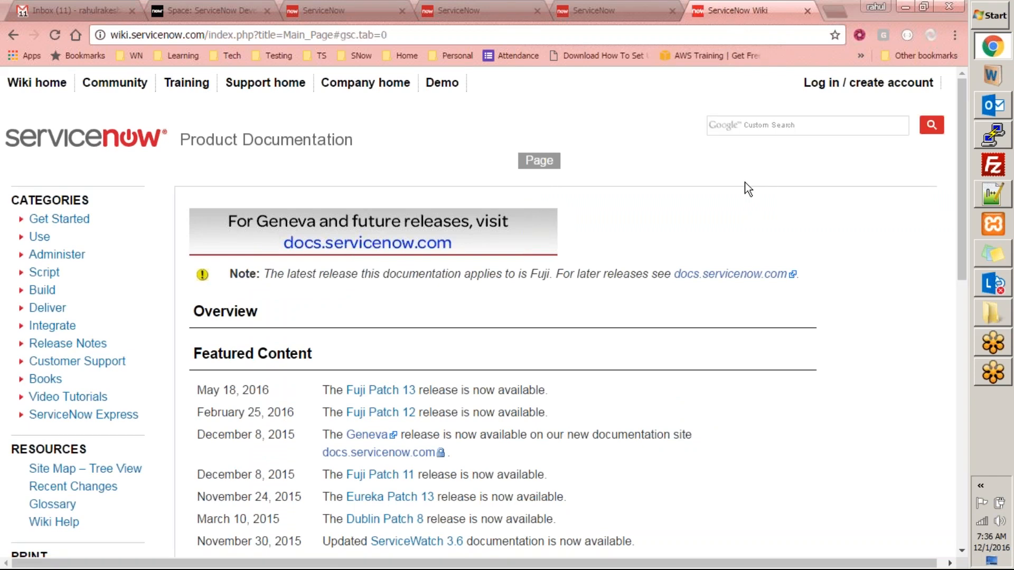
- Search the wiki for 'workflow' and read through the Workflow Concepts article
{"action": "left_click", "coordinate": [742, 123]}
{"action": "type", "text": "workf"}
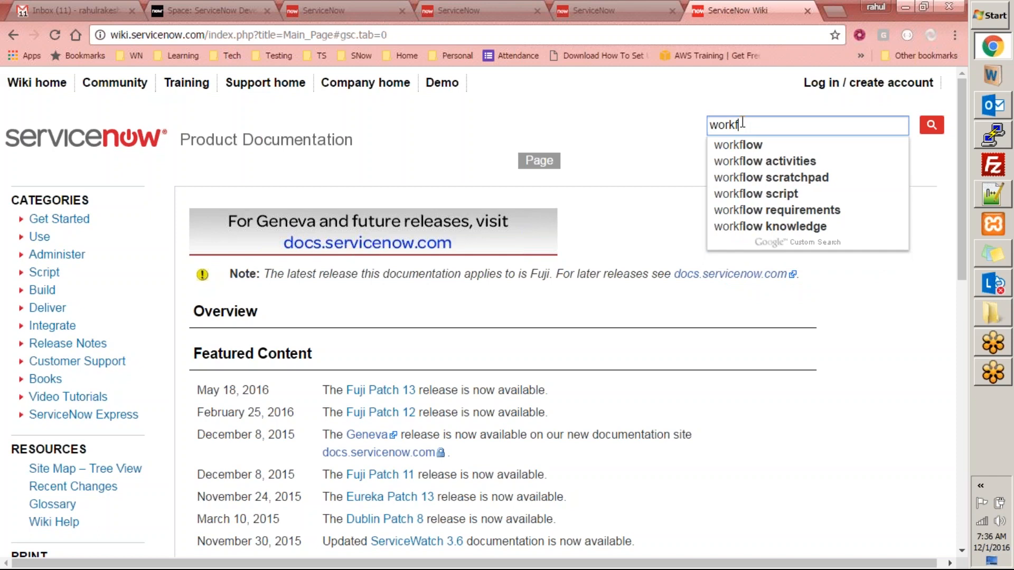
{"action": "left_click", "coordinate": [759, 144]}
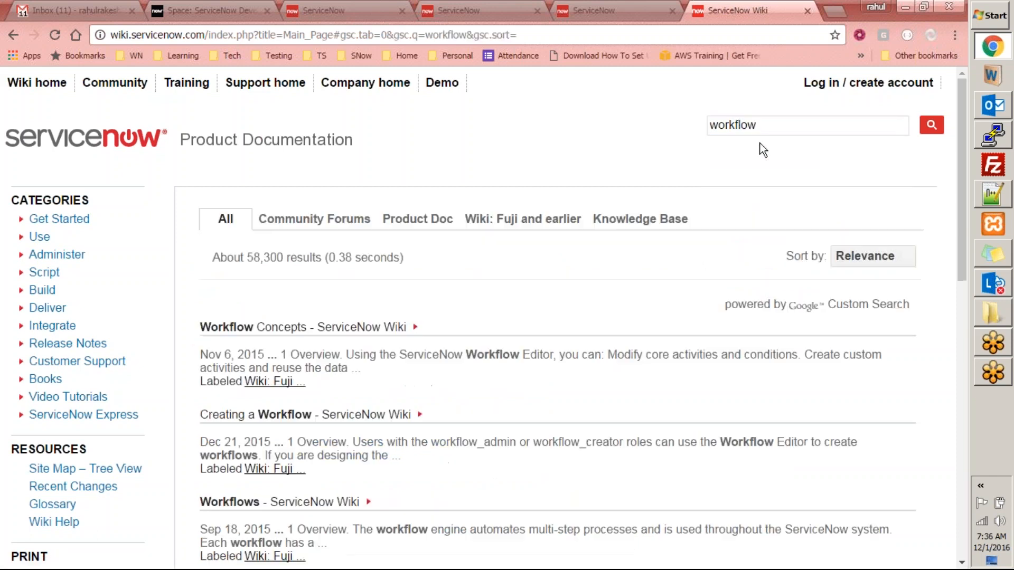
{"action": "left_click", "coordinate": [373, 330]}
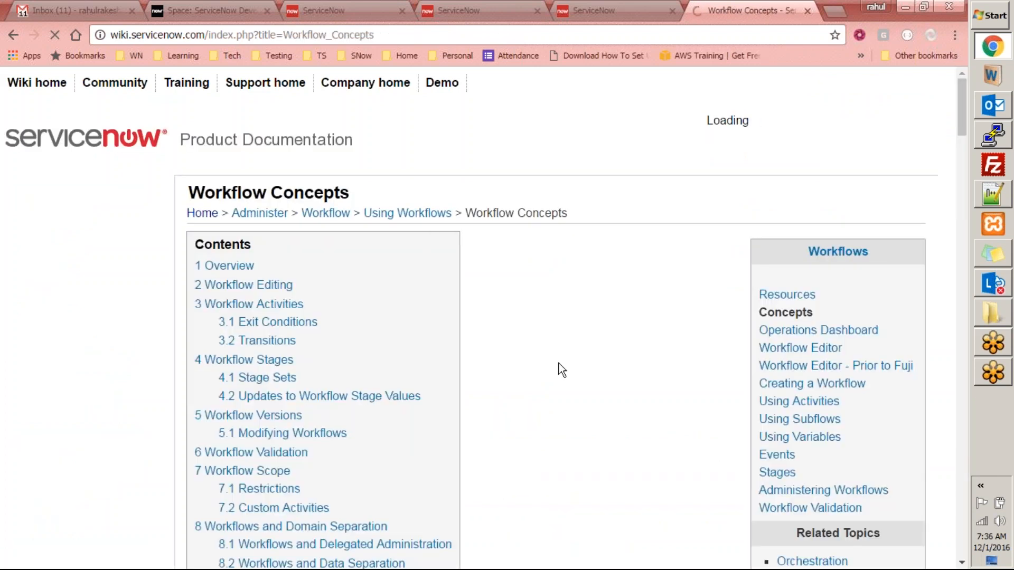
{"action": "scroll", "coordinate": [569, 267], "scroll_direction": "down", "scroll_amount": 8}
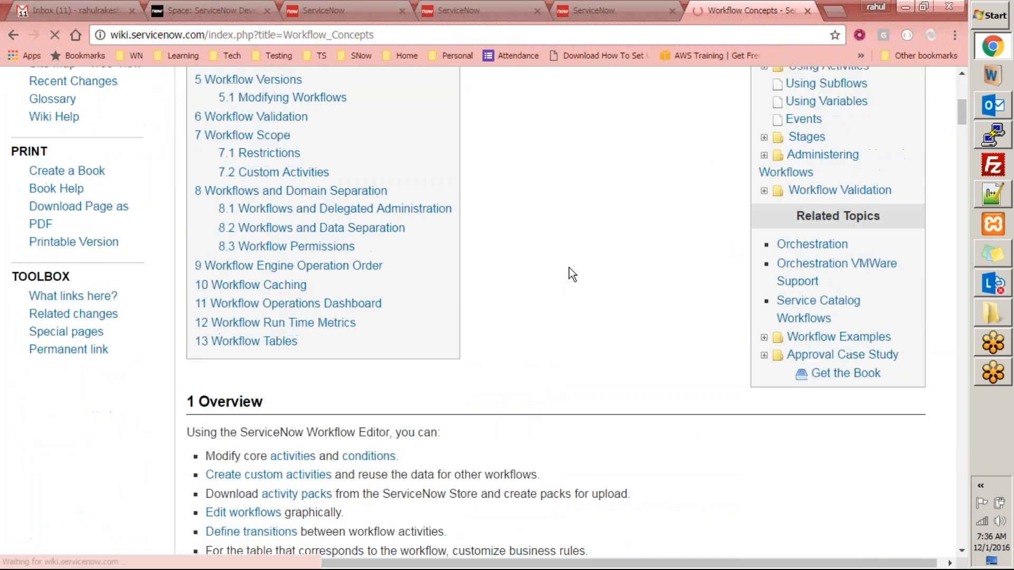
{"action": "scroll", "coordinate": [569, 267], "scroll_direction": "down", "scroll_amount": 12}
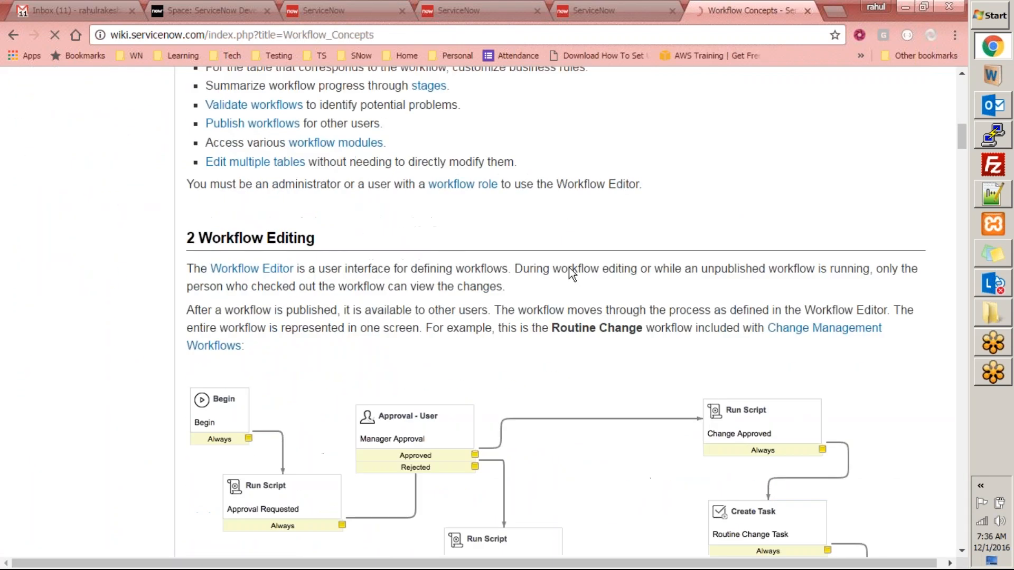
{"action": "scroll", "coordinate": [569, 267], "scroll_direction": "down", "scroll_amount": 1}
{"action": "scroll", "coordinate": [414, 161], "scroll_direction": "down", "scroll_amount": 6}
{"action": "scroll", "coordinate": [413, 161], "scroll_direction": "up", "scroll_amount": 15}
{"action": "scroll", "coordinate": [413, 161], "scroll_direction": "up", "scroll_amount": 3}
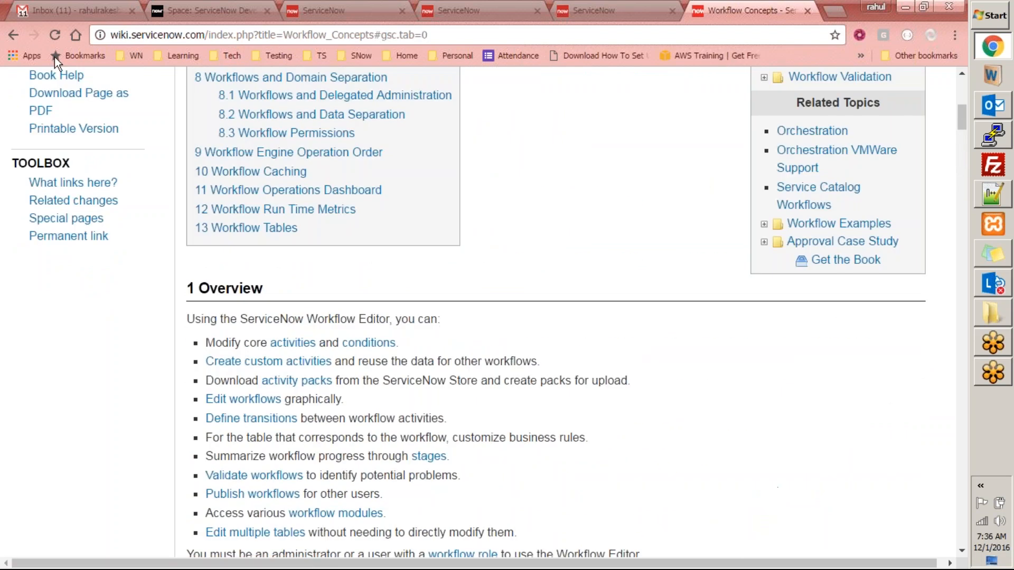
- Back in the search results, open the Workflows article in a new tab and view it
{"action": "left_click", "coordinate": [19, 34]}
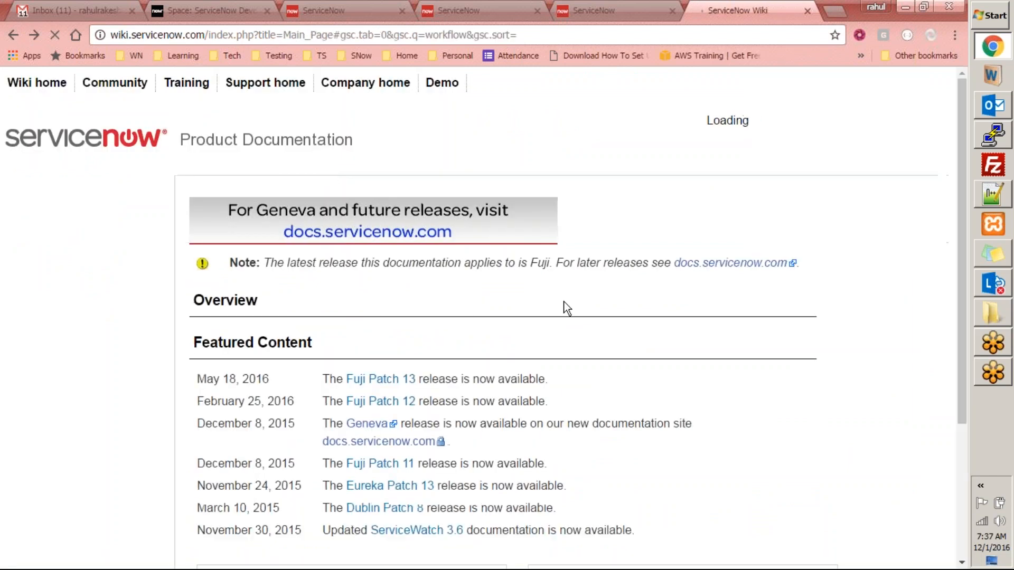
{"action": "scroll", "coordinate": [703, 146], "scroll_direction": "up", "scroll_amount": 4}
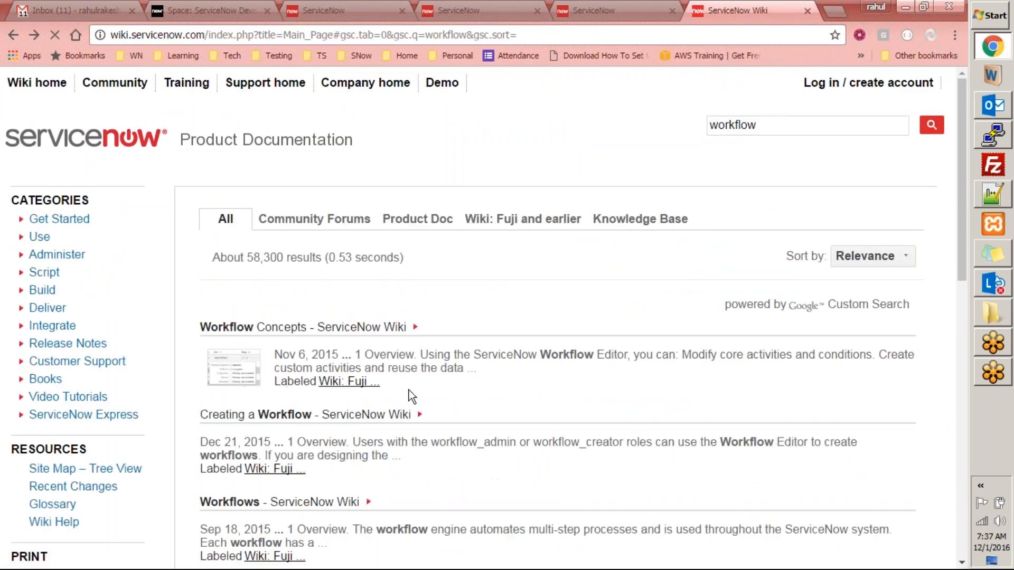
{"action": "middle_click", "coordinate": [338, 506]}
{"action": "scroll", "coordinate": [420, 514], "scroll_direction": "down", "scroll_amount": 3}
{"action": "scroll", "coordinate": [419, 514], "scroll_direction": "down", "scroll_amount": 3}
{"action": "scroll", "coordinate": [420, 514], "scroll_direction": "down", "scroll_amount": 3}
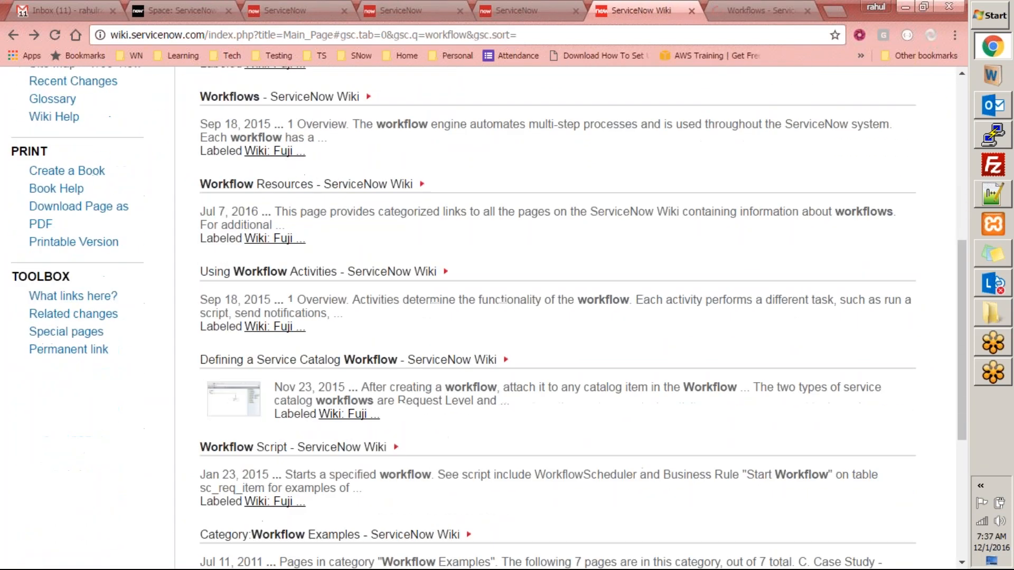
{"action": "scroll", "coordinate": [419, 514], "scroll_direction": "up", "scroll_amount": 6}
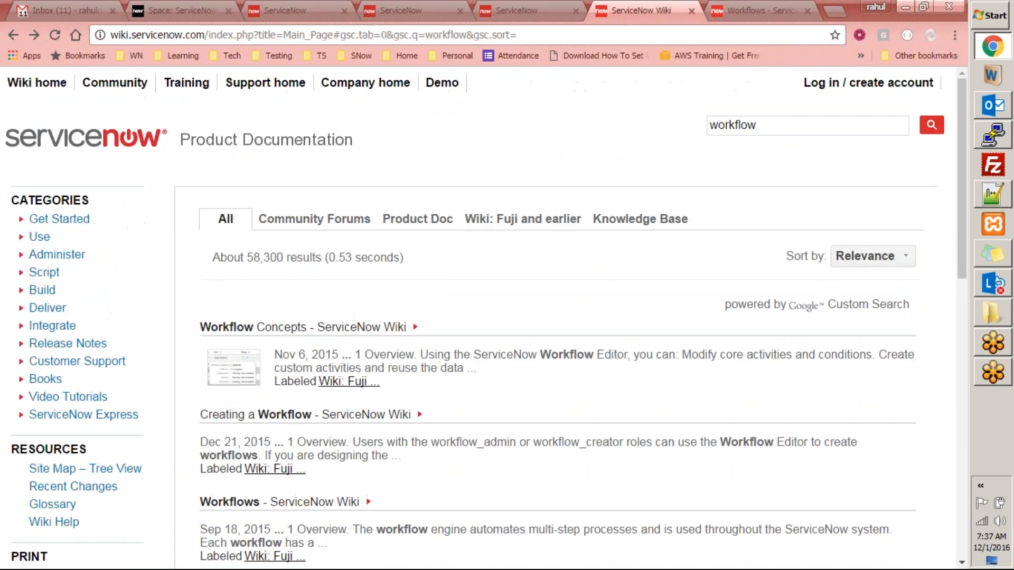
{"action": "key", "text": "ctrl+Tab"}
{"action": "scroll", "coordinate": [419, 514], "scroll_direction": "down", "scroll_amount": 6}
{"action": "scroll", "coordinate": [419, 514], "scroll_direction": "up", "scroll_amount": 5}
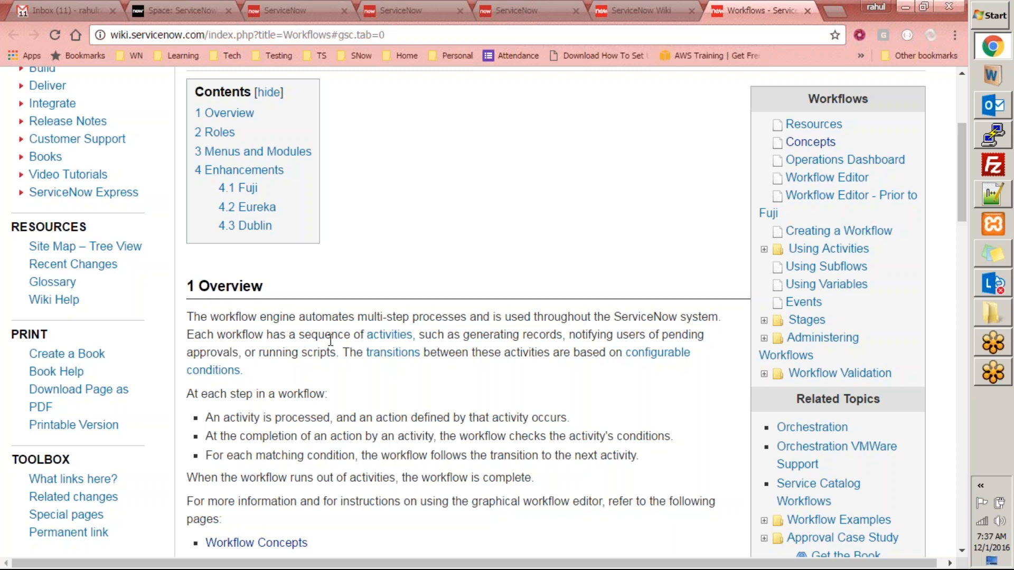
{"action": "double_click", "coordinate": [558, 335]}
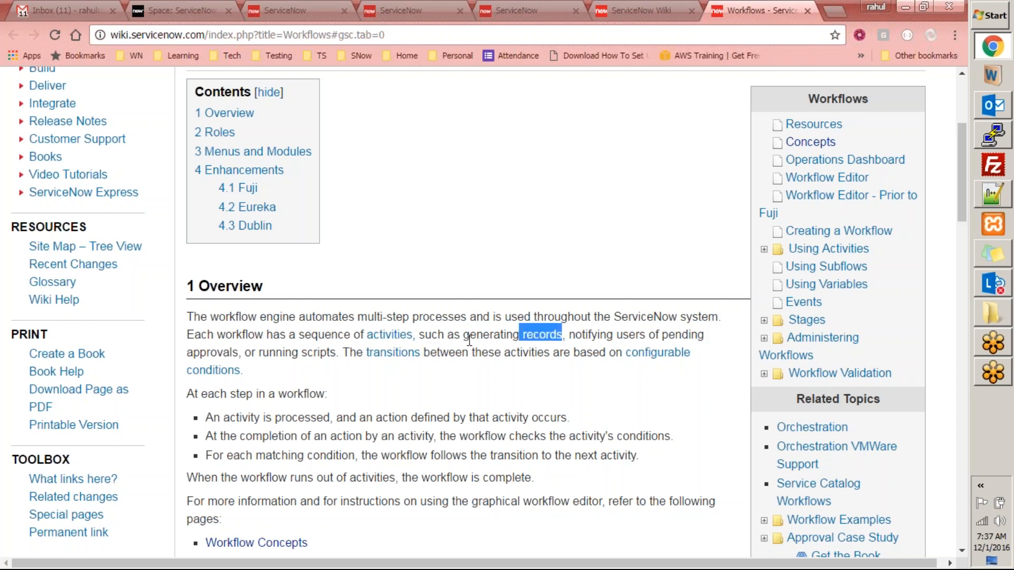
{"action": "left_click_drag", "start_coordinate": [275, 353], "coordinate": [349, 352]}
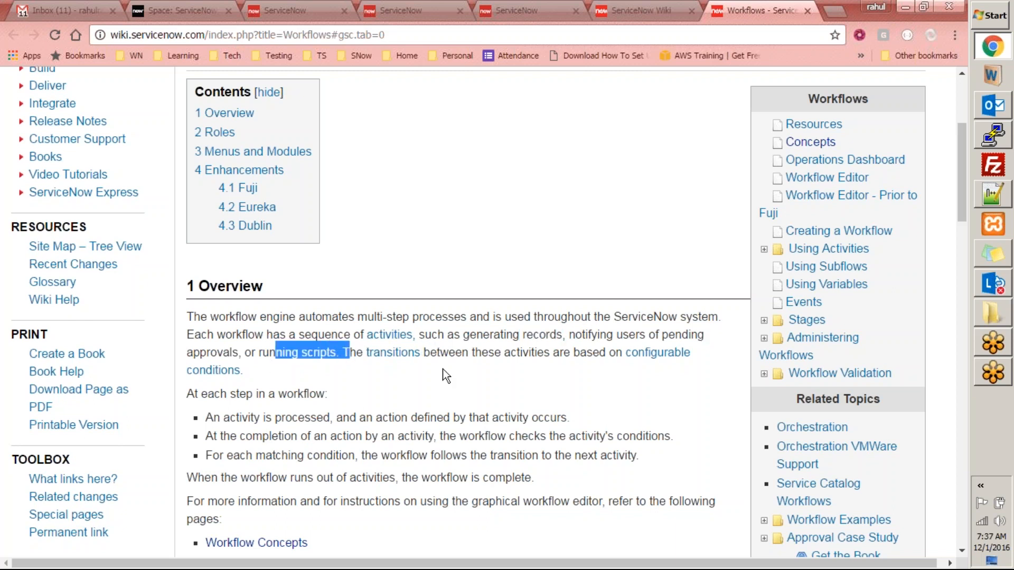
{"action": "scroll", "coordinate": [447, 375], "scroll_direction": "down", "scroll_amount": 3}
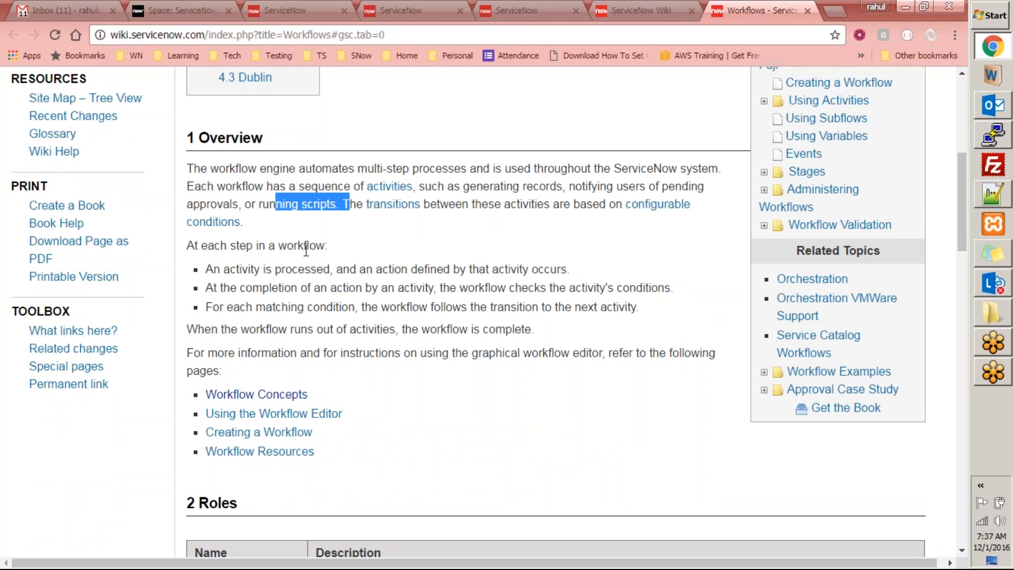
{"action": "left_click_drag", "start_coordinate": [249, 268], "coordinate": [336, 269]}
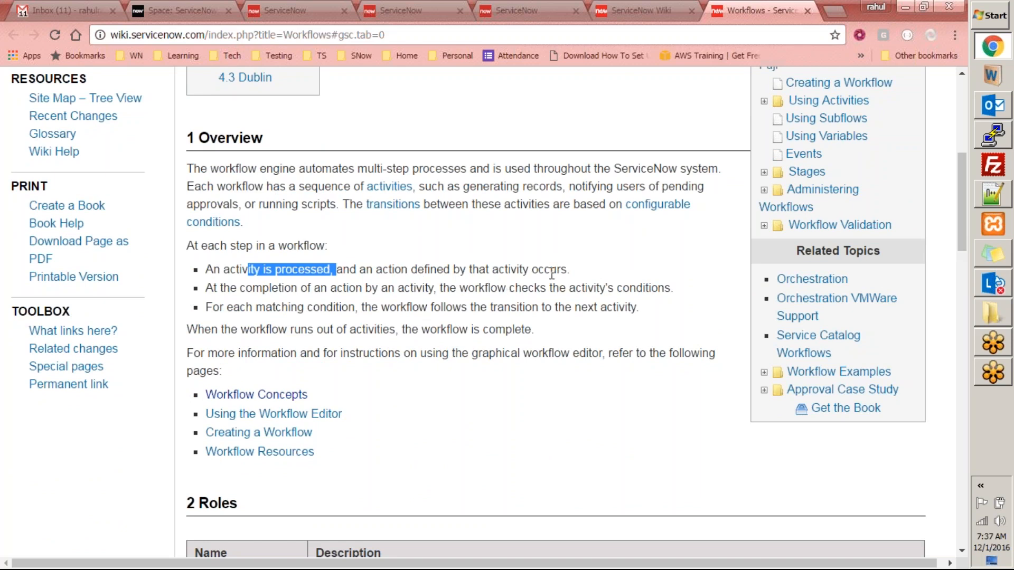
{"action": "left_click_drag", "start_coordinate": [582, 272], "coordinate": [490, 273]}
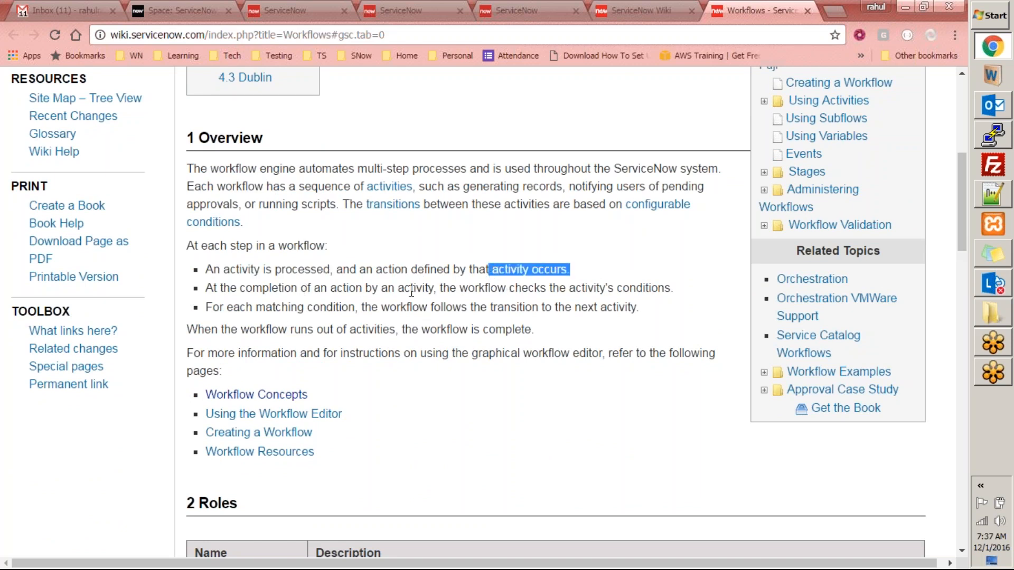
{"action": "left_click_drag", "start_coordinate": [676, 291], "coordinate": [538, 274]}
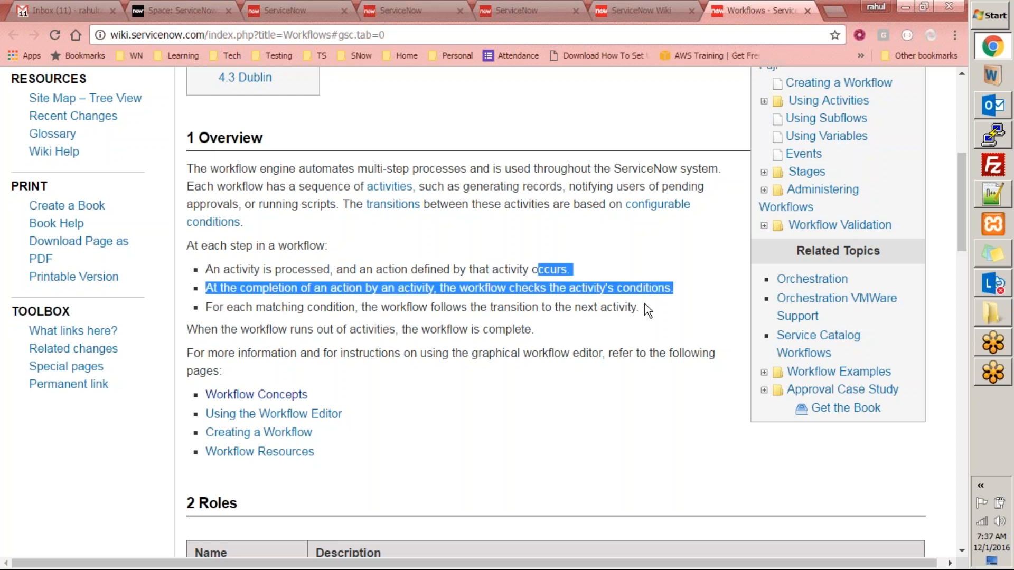
{"action": "left_click_drag", "start_coordinate": [648, 311], "coordinate": [223, 286]}
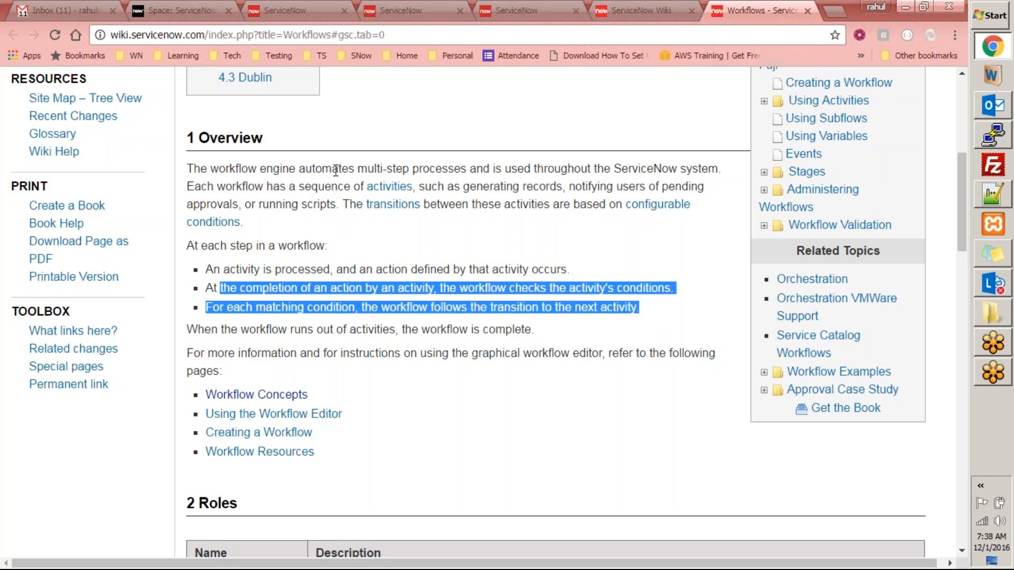
{"action": "left_click_drag", "start_coordinate": [358, 169], "coordinate": [713, 165]}
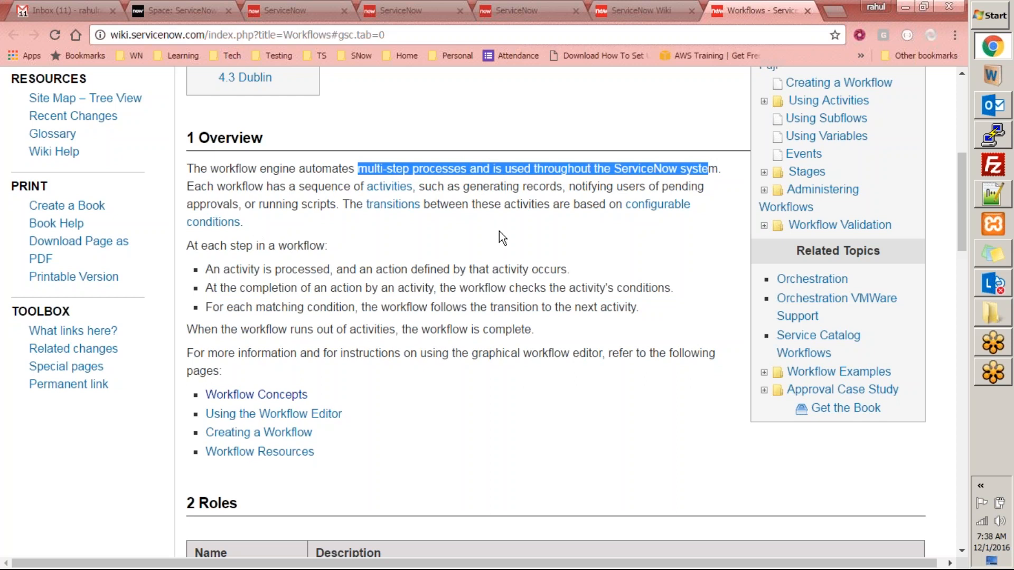
- Close both wiki tabs, filter the navigator for 'marketin' and open the Equipment Requests list
{"action": "key", "text": "ctrl+w"}
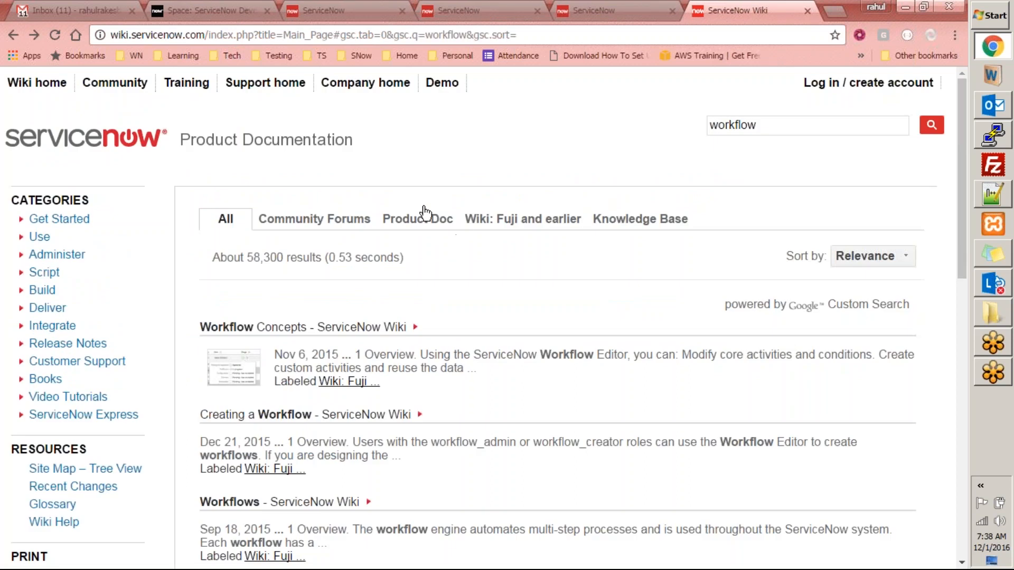
{"action": "key", "text": "ctrl+w"}
{"action": "key", "text": "ctrl+w"}
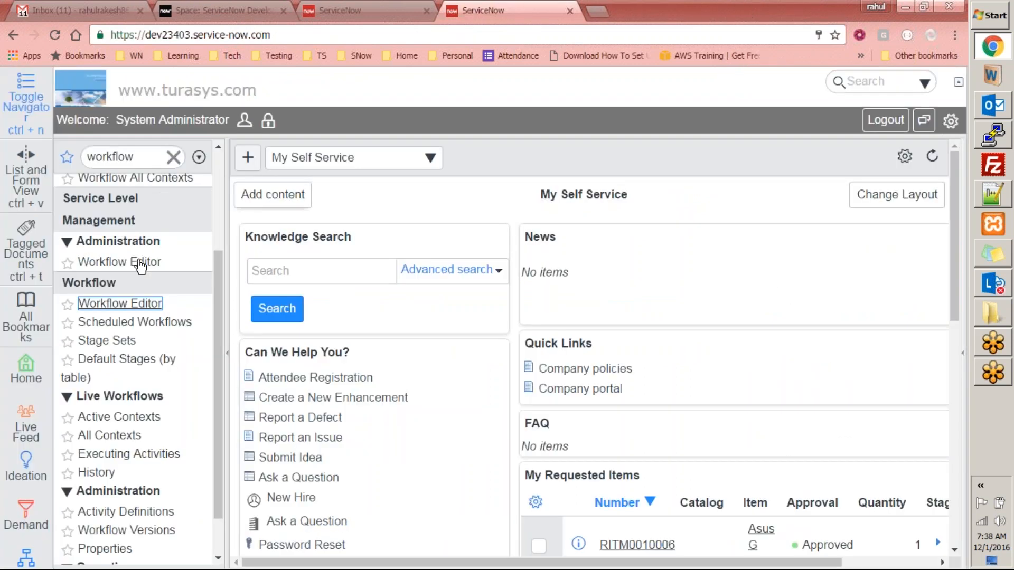
{"action": "scroll", "coordinate": [142, 285], "scroll_direction": "up", "scroll_amount": 3}
{"action": "scroll", "coordinate": [145, 293], "scroll_direction": "down", "scroll_amount": 4}
{"action": "scroll", "coordinate": [143, 238], "scroll_direction": "up", "scroll_amount": 4}
{"action": "double_click", "coordinate": [139, 157]}
{"action": "type", "text": "m"}
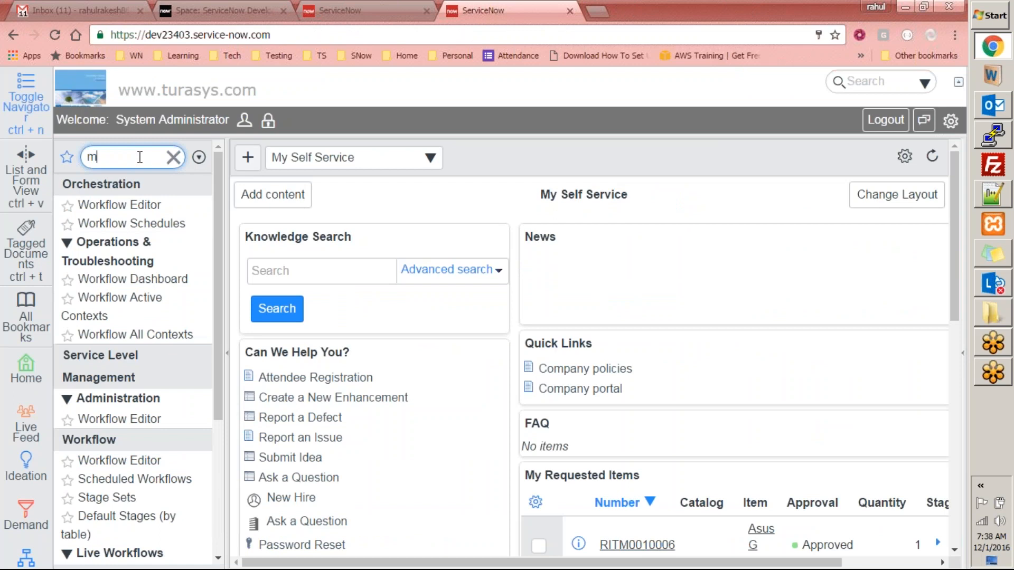
{"action": "type", "text": "arketin"}
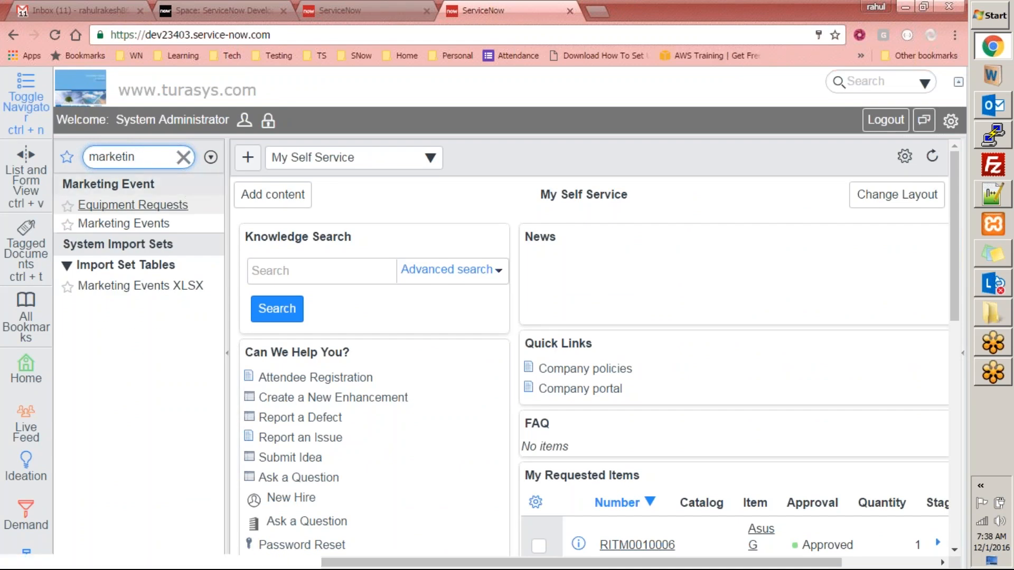
{"action": "left_click", "coordinate": [121, 224]}
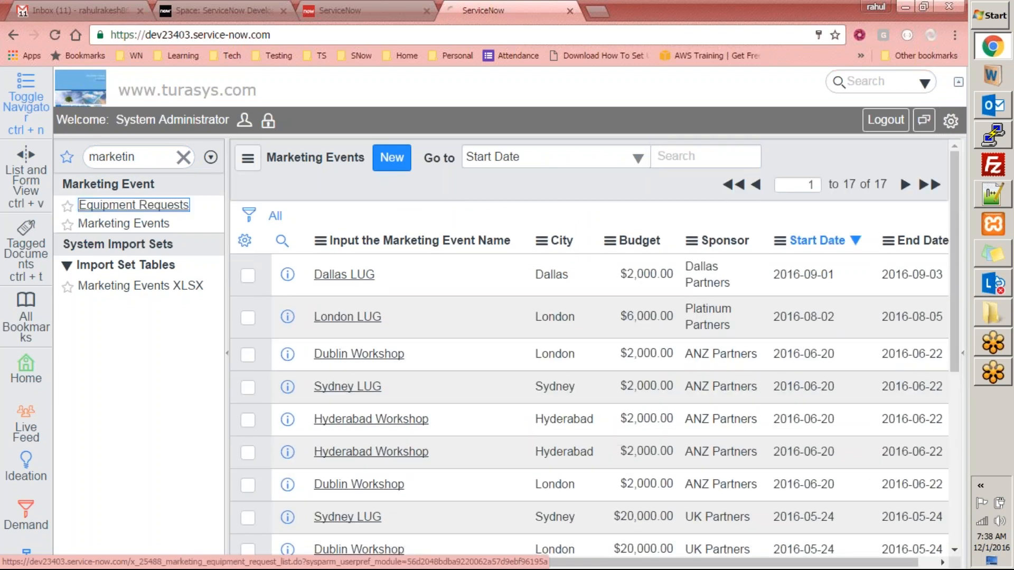
{"action": "left_click", "coordinate": [133, 205]}
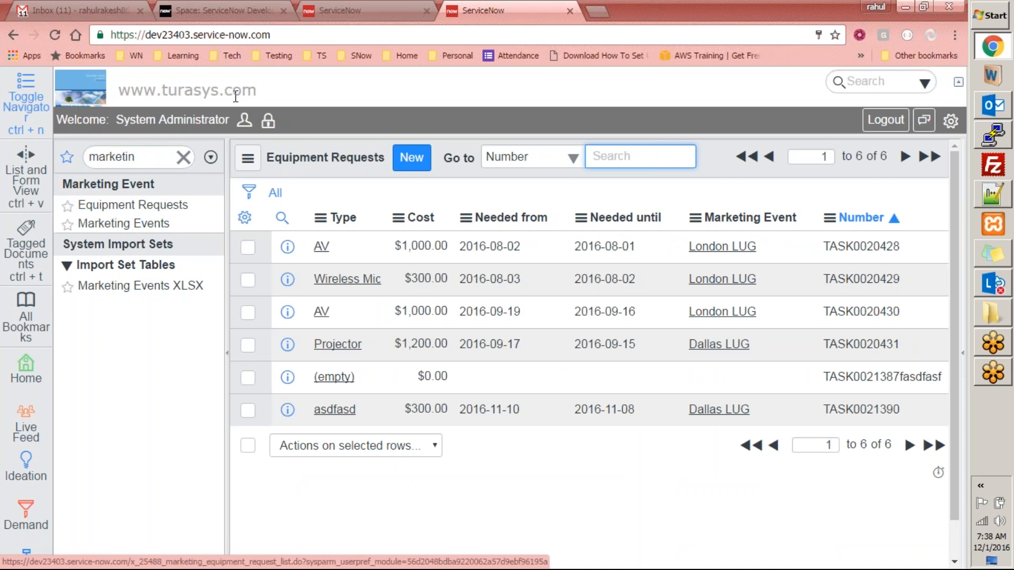
- In the other ServiceNow tab, open Workflow Editor via a 'workflow' filter, then return to Equipment Requests
{"action": "left_click", "coordinate": [393, 10]}
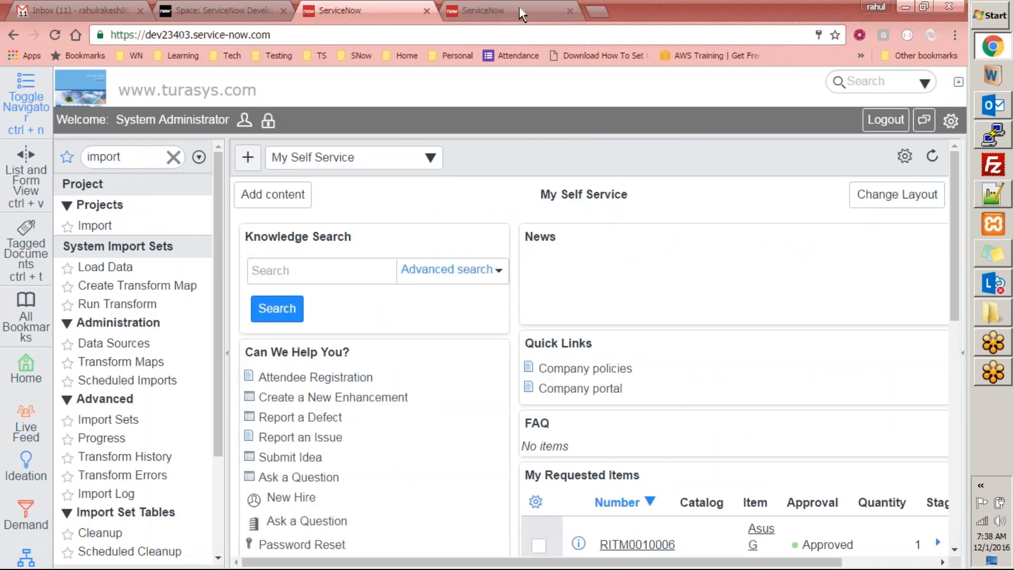
{"action": "double_click", "coordinate": [129, 153]}
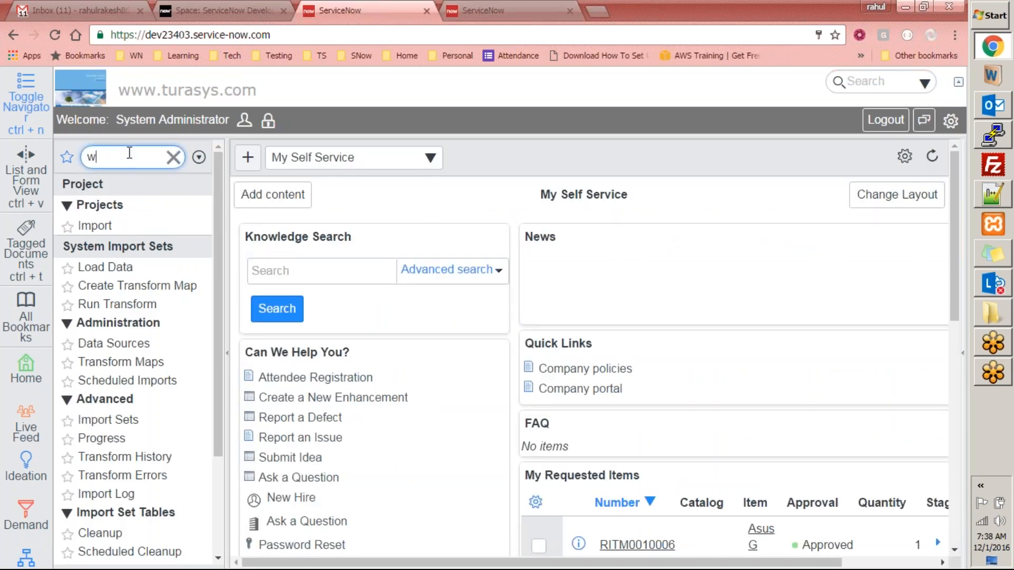
{"action": "type", "text": "workflow"}
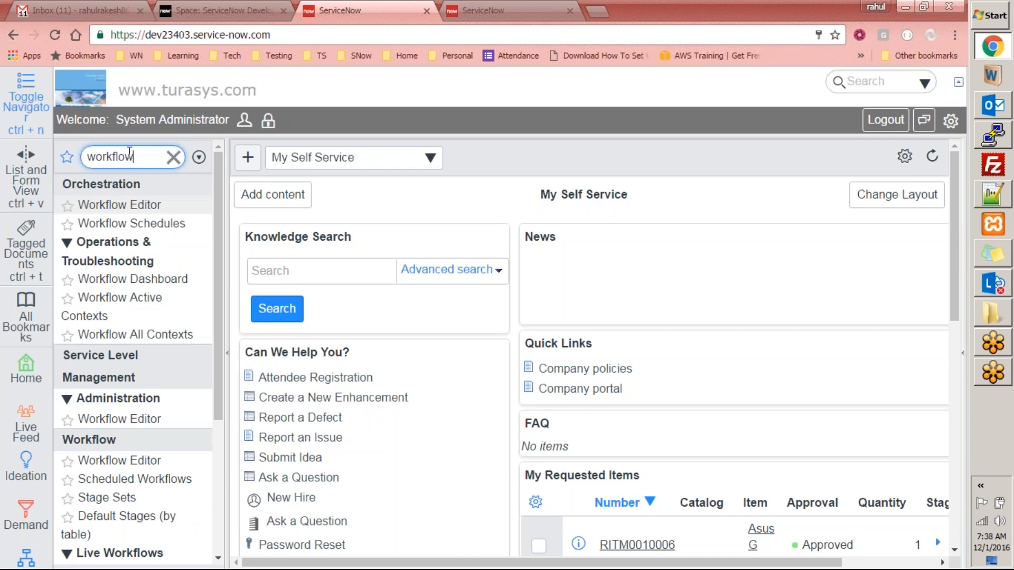
{"action": "mouse_move", "coordinate": [213, 204]}
{"action": "left_mouse_down"}
{"action": "mouse_move", "coordinate": [211, 236]}
{"action": "mouse_move", "coordinate": [212, 216]}
{"action": "left_mouse_up"}
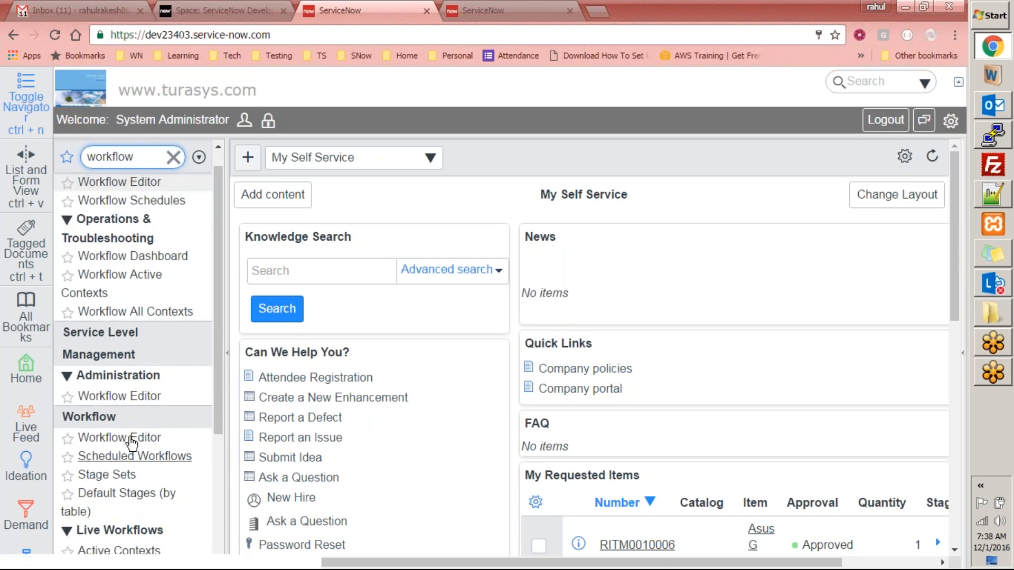
{"action": "left_click", "coordinate": [132, 440]}
{"action": "left_click", "coordinate": [490, 9]}
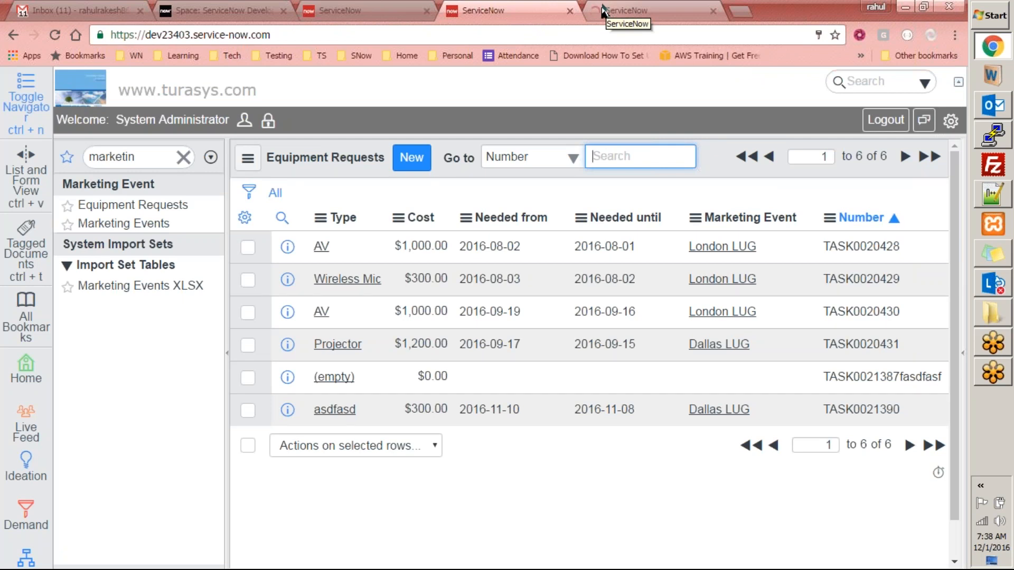
{"action": "left_click", "coordinate": [624, 11]}
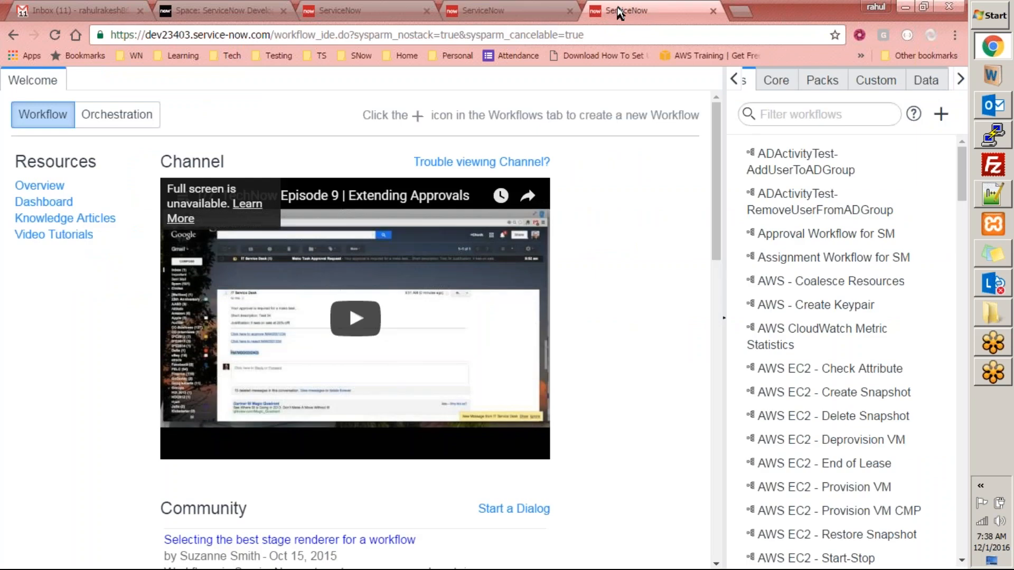
{"action": "left_click", "coordinate": [784, 113]}
{"action": "type", "text": "equi"}
{"action": "key", "text": "BackSpace"}
{"action": "key", "text": "BackSpace"}
{"action": "key", "text": "BackSpace"}
{"action": "key", "text": "BackSpace"}
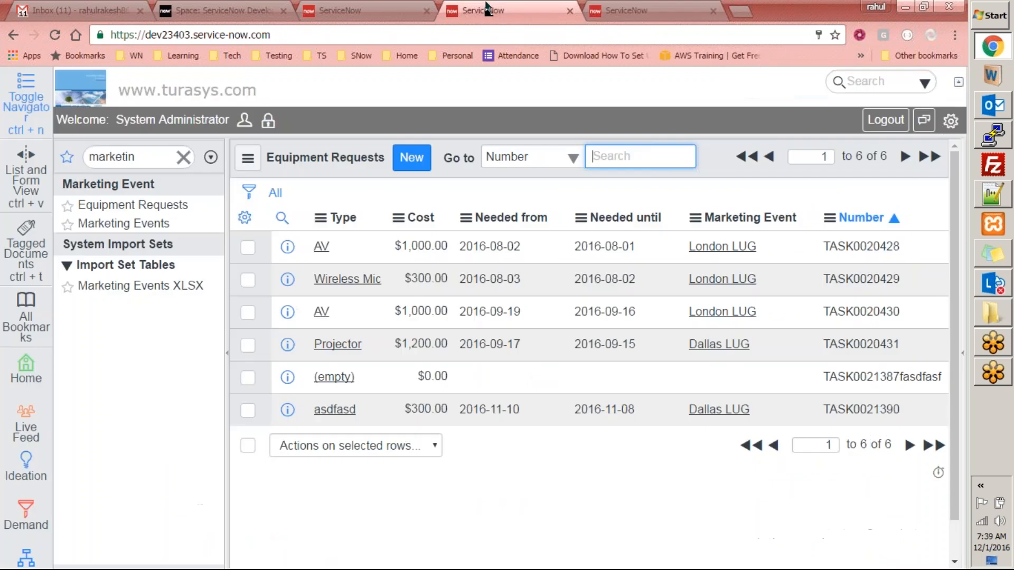
{"action": "left_click", "coordinate": [491, 10]}
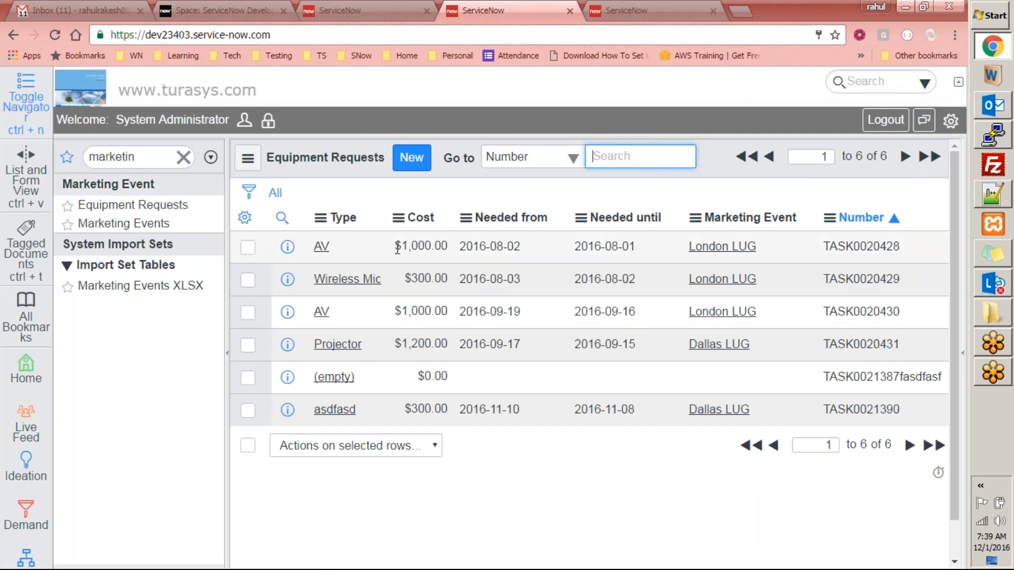
{"action": "left_click_drag", "start_coordinate": [395, 247], "coordinate": [459, 249]}
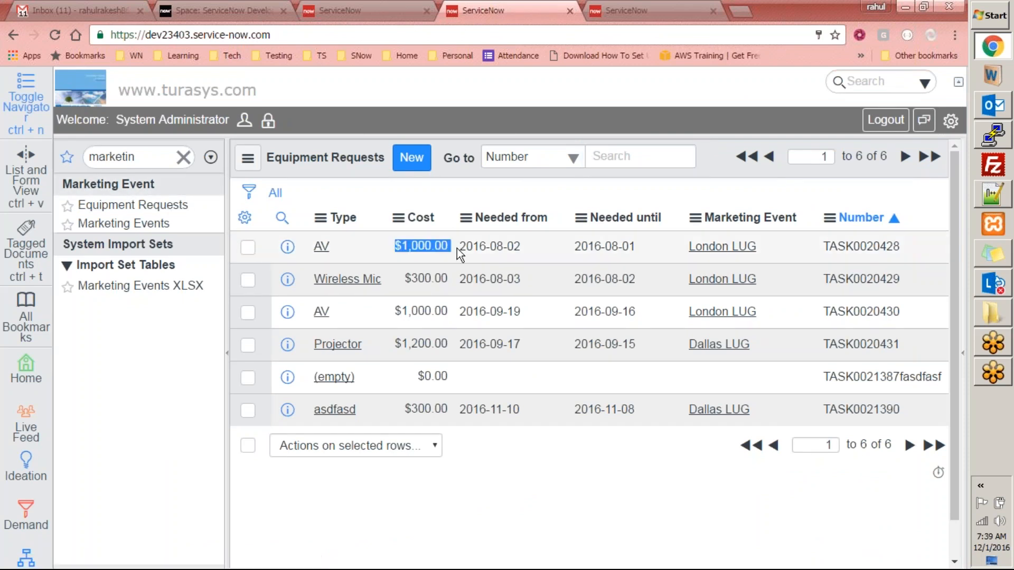
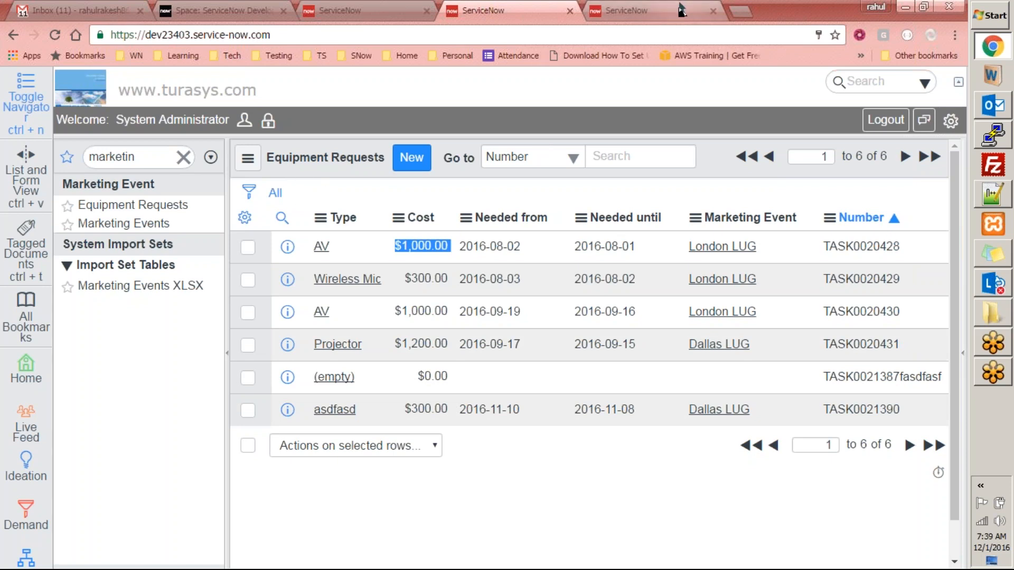
- Open the first AV equipment request and bring up its form header configuration menu
{"action": "left_click", "coordinate": [321, 246]}
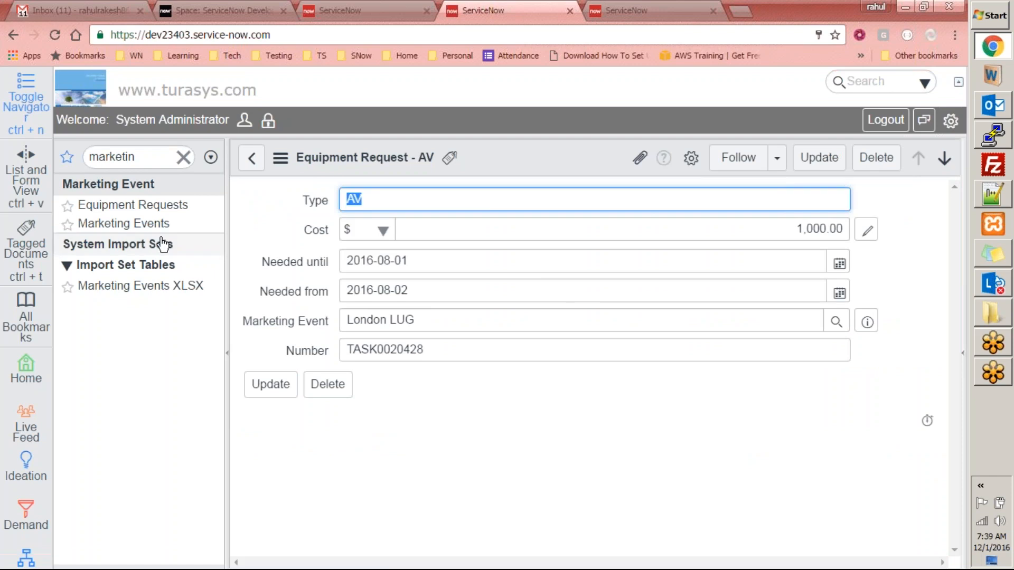
{"action": "left_click", "coordinate": [141, 224]}
{"action": "left_click", "coordinate": [145, 205]}
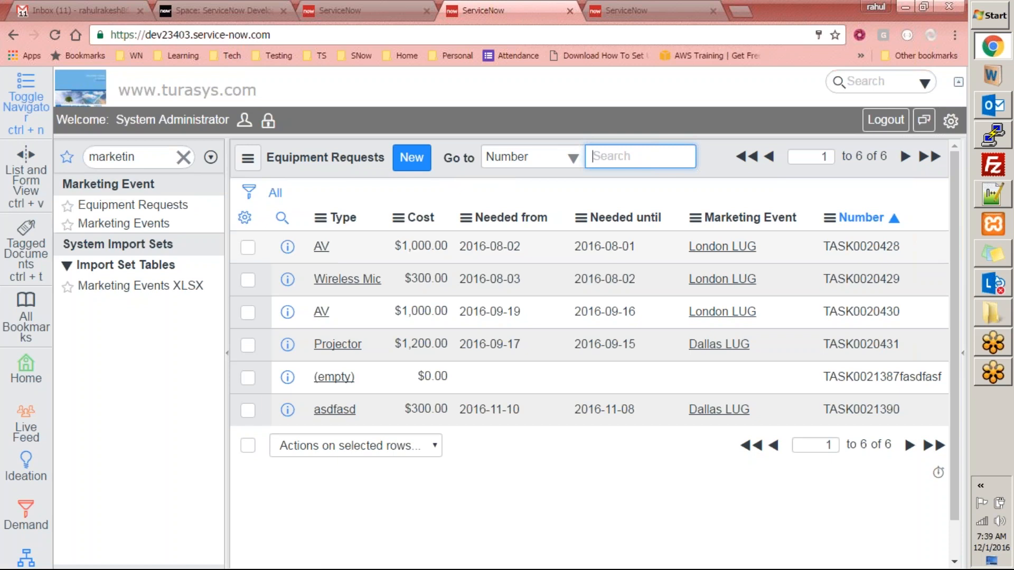
{"action": "left_click", "coordinate": [321, 246]}
{"action": "right_click", "coordinate": [503, 157]}
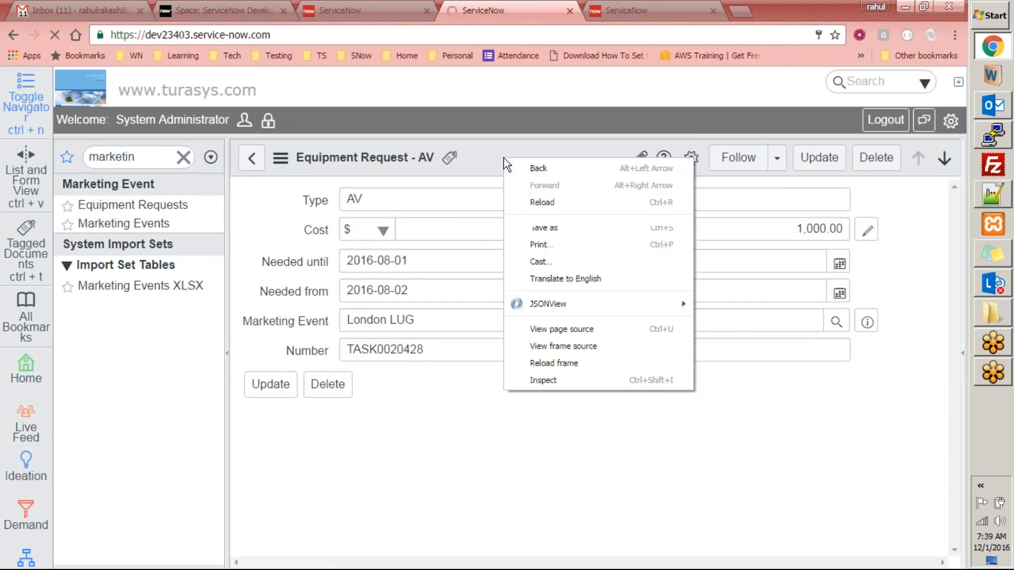
{"action": "right_click", "coordinate": [487, 154]}
- Open Form Design for the Equipment Request form and try dragging in the Approval field
{"action": "mouse_move", "coordinate": [572, 272]}
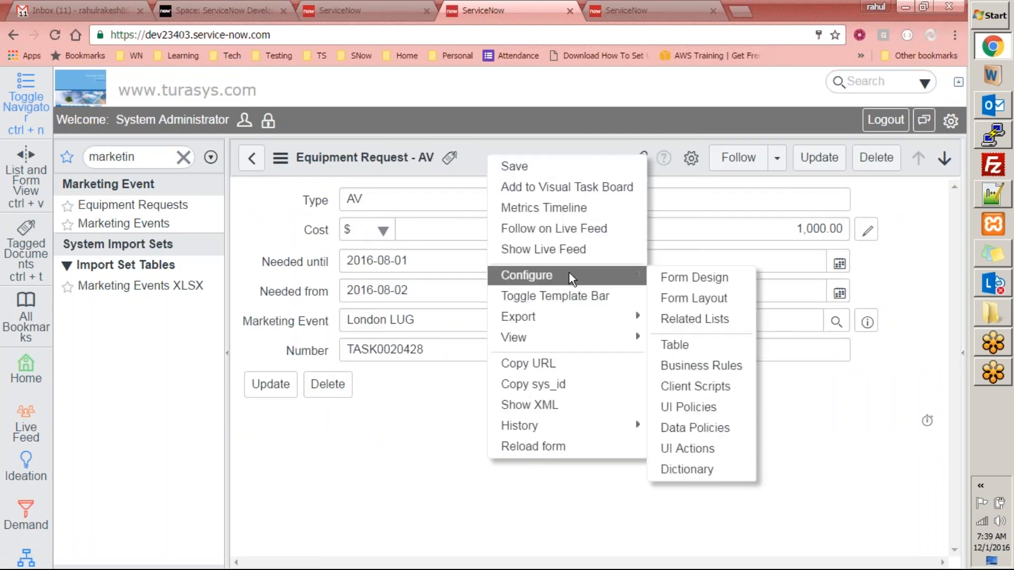
{"action": "left_click", "coordinate": [710, 277]}
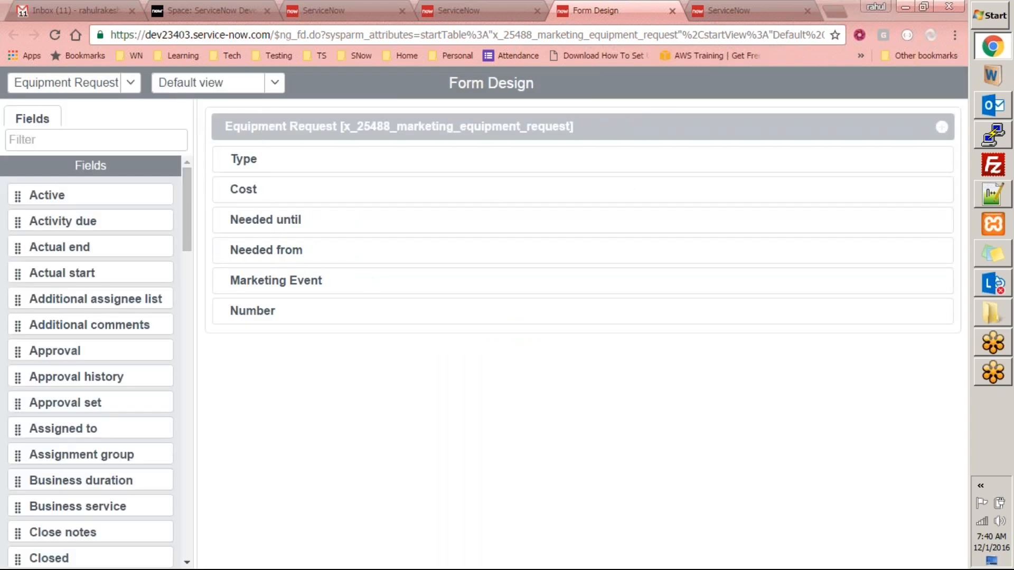
{"action": "left_click_drag", "start_coordinate": [107, 355], "coordinate": [329, 342]}
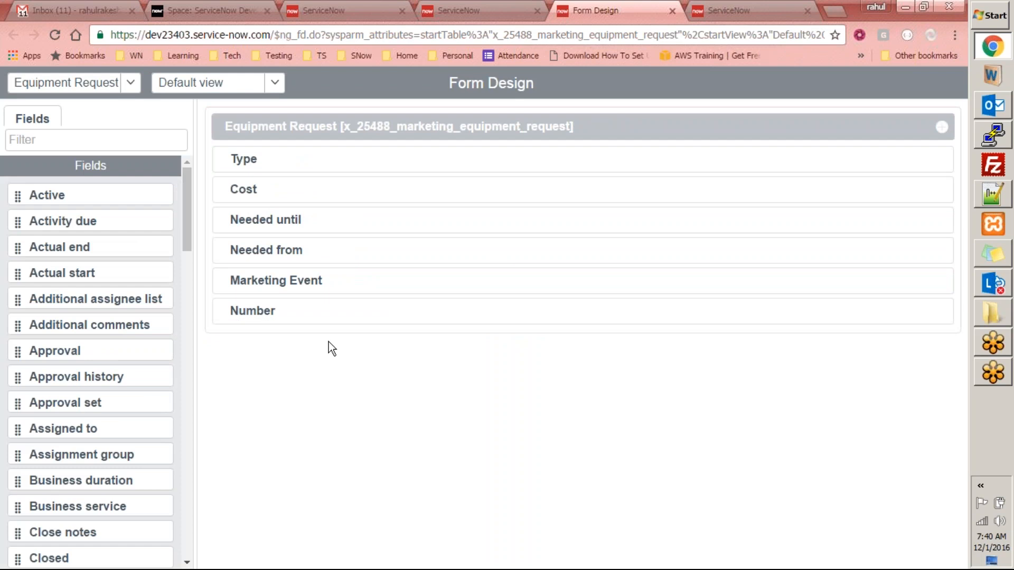
{"action": "left_click_drag", "start_coordinate": [51, 352], "coordinate": [338, 320]}
- Make Marketing Events Application the current application in personal settings
{"action": "left_click", "coordinate": [464, 11]}
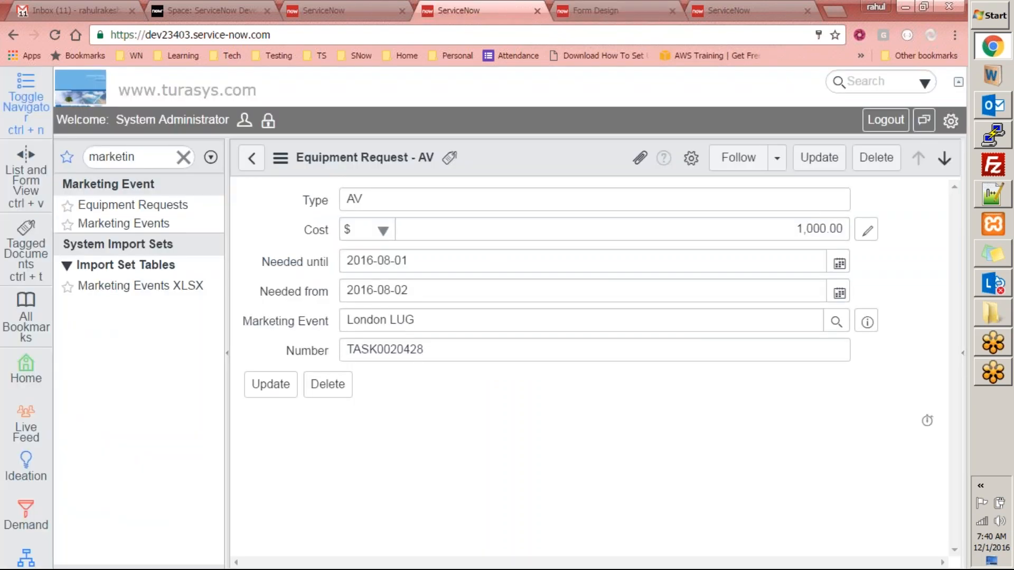
{"action": "left_click", "coordinate": [951, 121]}
{"action": "scroll", "coordinate": [937, 344], "scroll_direction": "down", "scroll_amount": 7}
{"action": "left_click", "coordinate": [809, 392]}
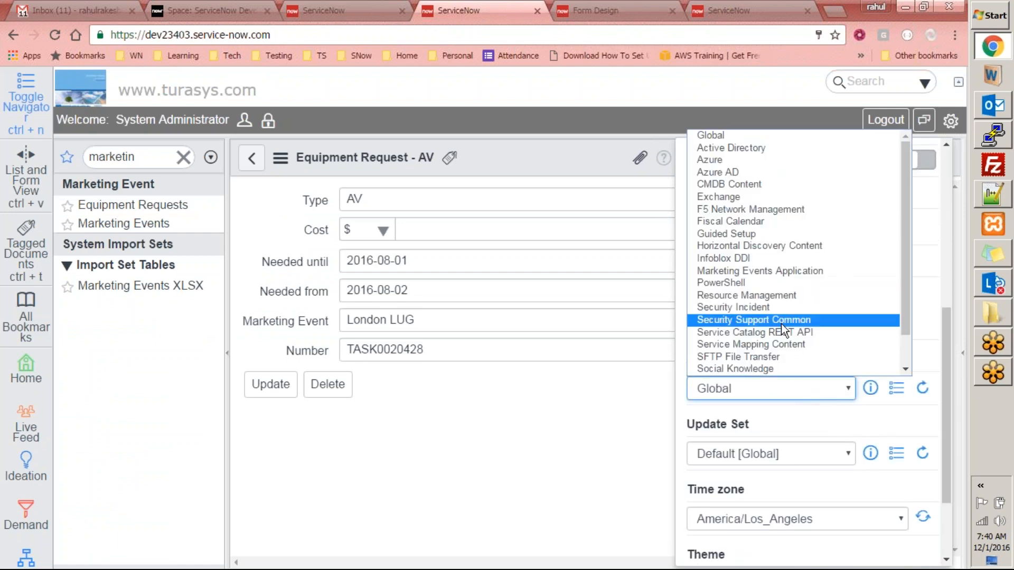
{"action": "left_click", "coordinate": [787, 271]}
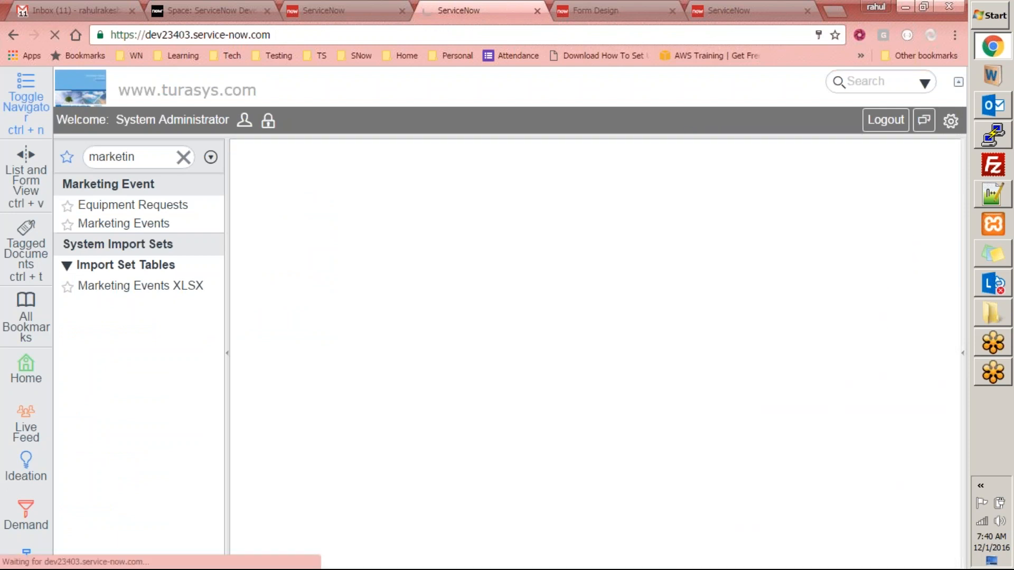
- Reload the form designer, place Approval under Number, save the layout and close the designer
{"action": "left_click", "coordinate": [592, 11]}
{"action": "right_click", "coordinate": [581, 73]}
{"action": "left_click", "coordinate": [657, 129]}
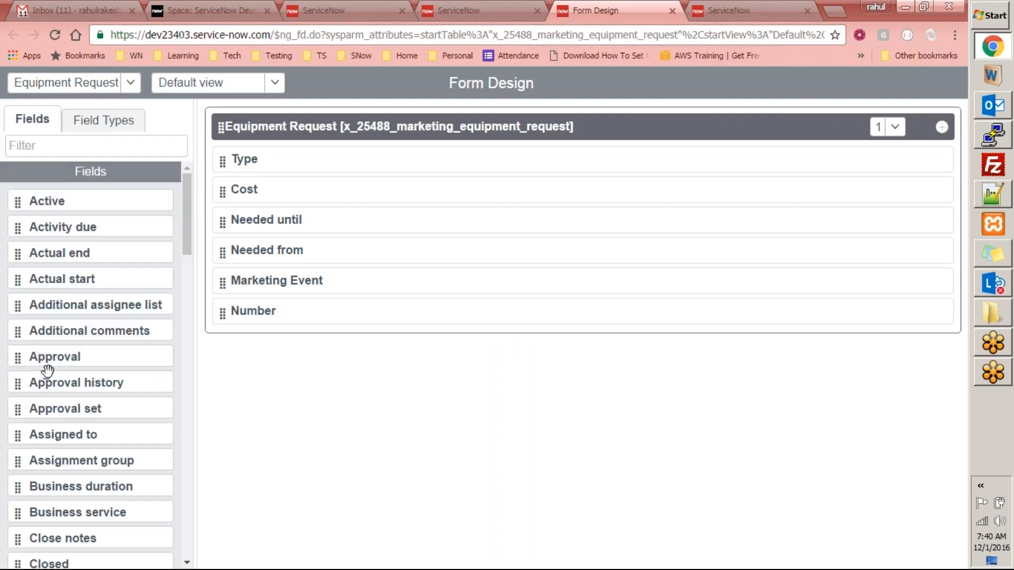
{"action": "left_click_drag", "start_coordinate": [51, 359], "coordinate": [274, 344]}
{"action": "left_click", "coordinate": [924, 83]}
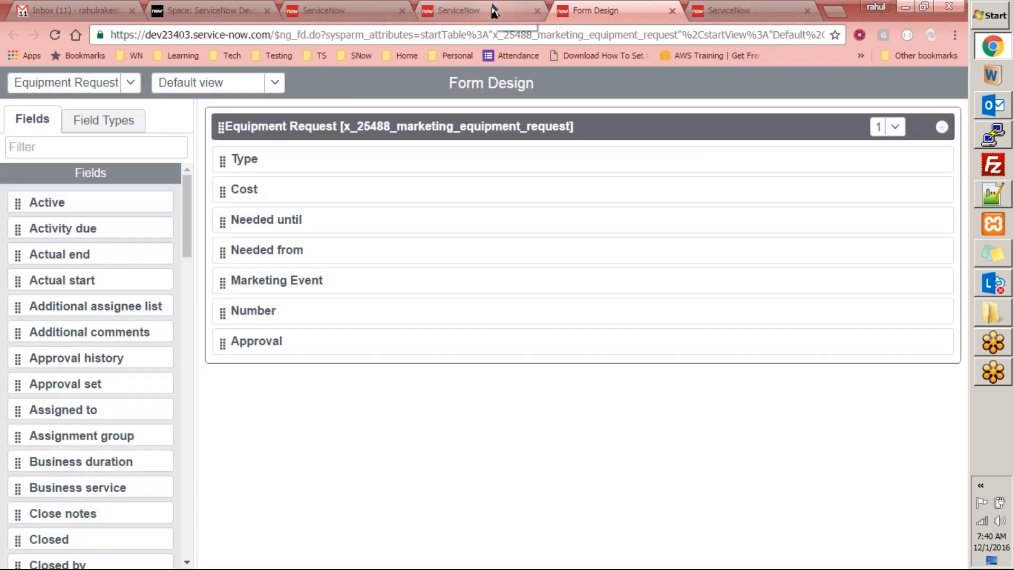
{"action": "left_click", "coordinate": [673, 12]}
{"action": "left_click", "coordinate": [493, 12]}
{"action": "right_click", "coordinate": [537, 166]}
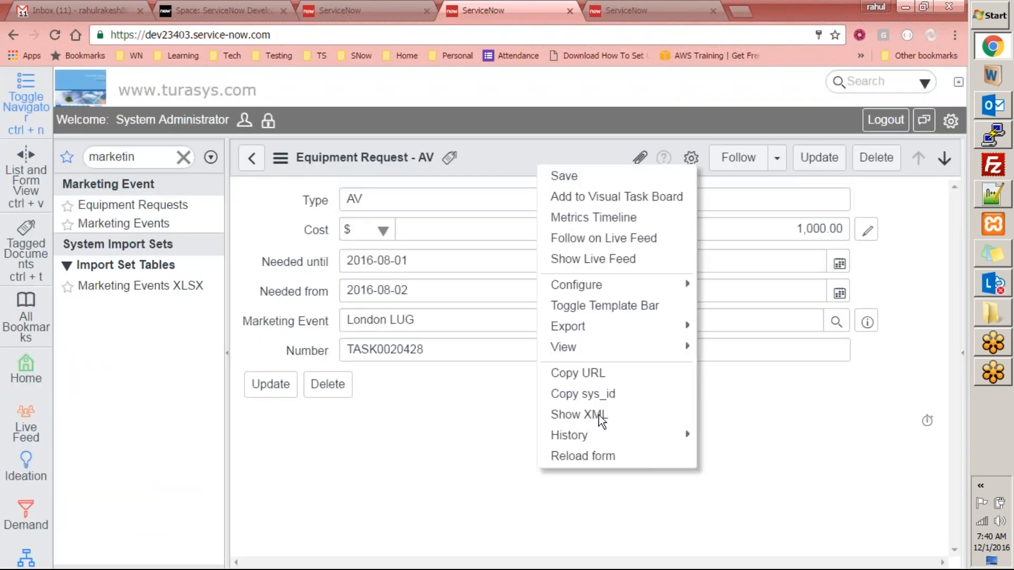
- Reload the AV request form, then go back to the Equipment Requests list
{"action": "left_click", "coordinate": [591, 460]}
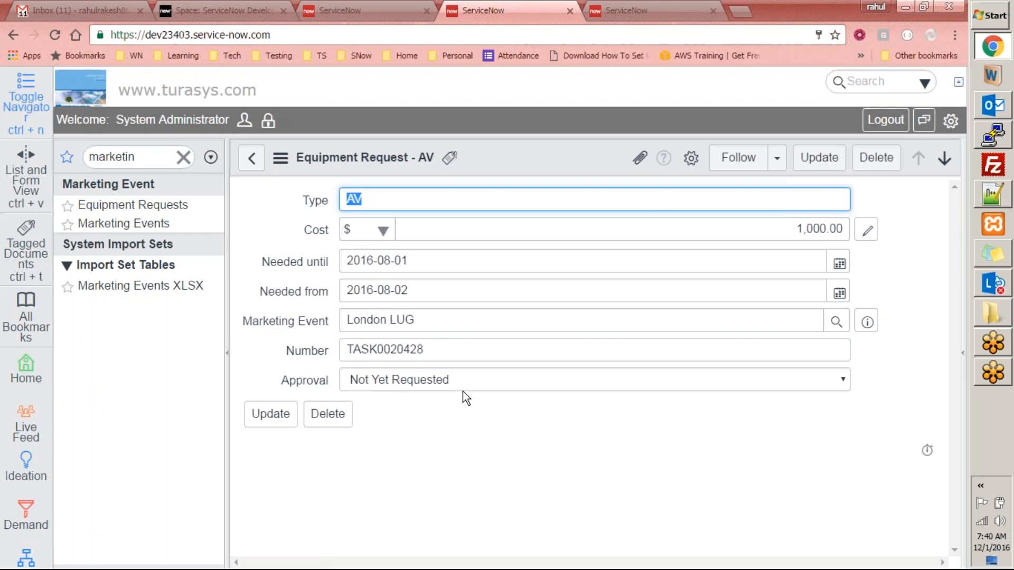
{"action": "left_click", "coordinate": [476, 436]}
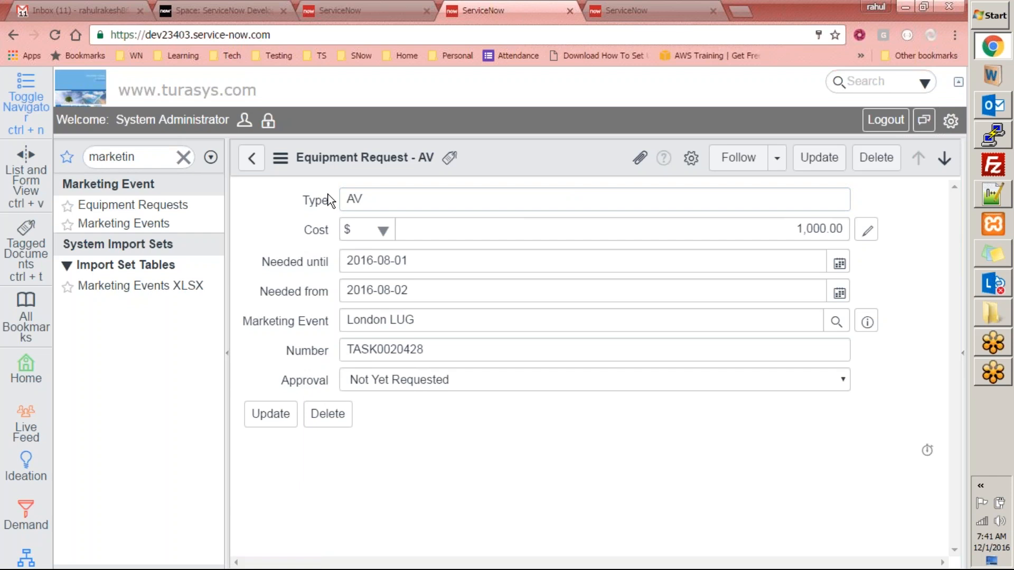
{"action": "left_click", "coordinate": [252, 158]}
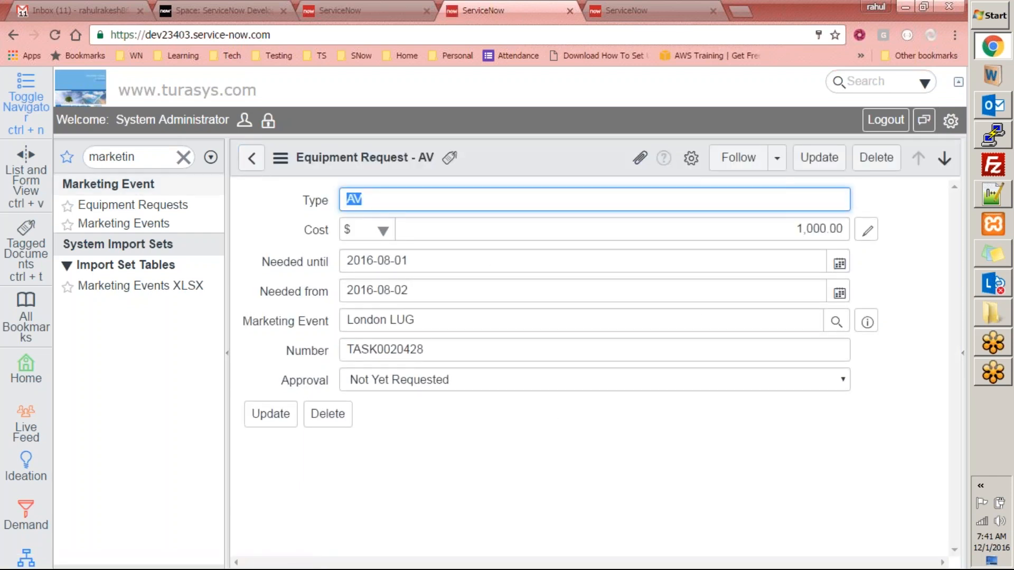
{"action": "left_click", "coordinate": [134, 205]}
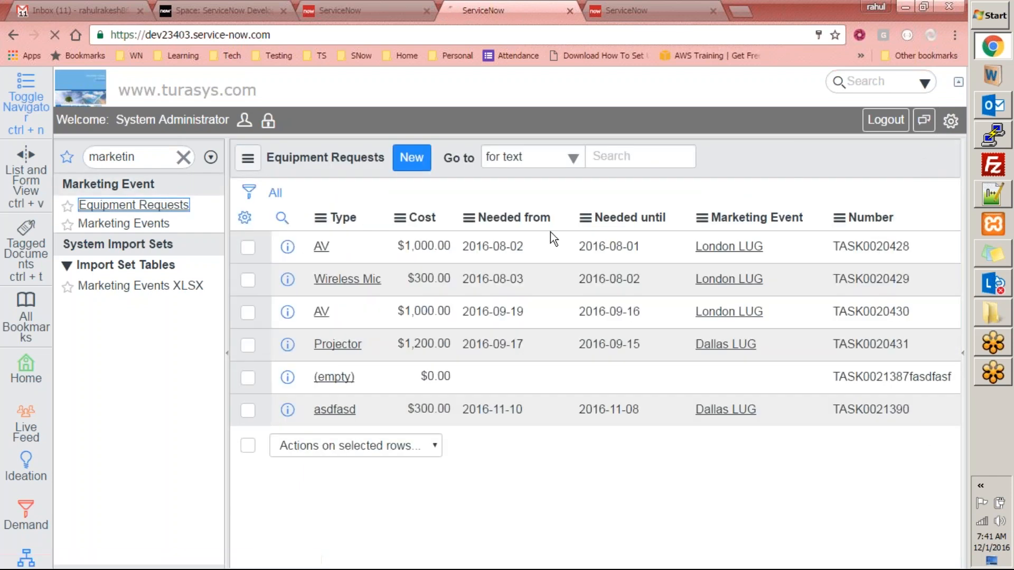
- Add an Approval column right after Needed from in the Equipment Requests list
{"action": "left_click", "coordinate": [244, 217]}
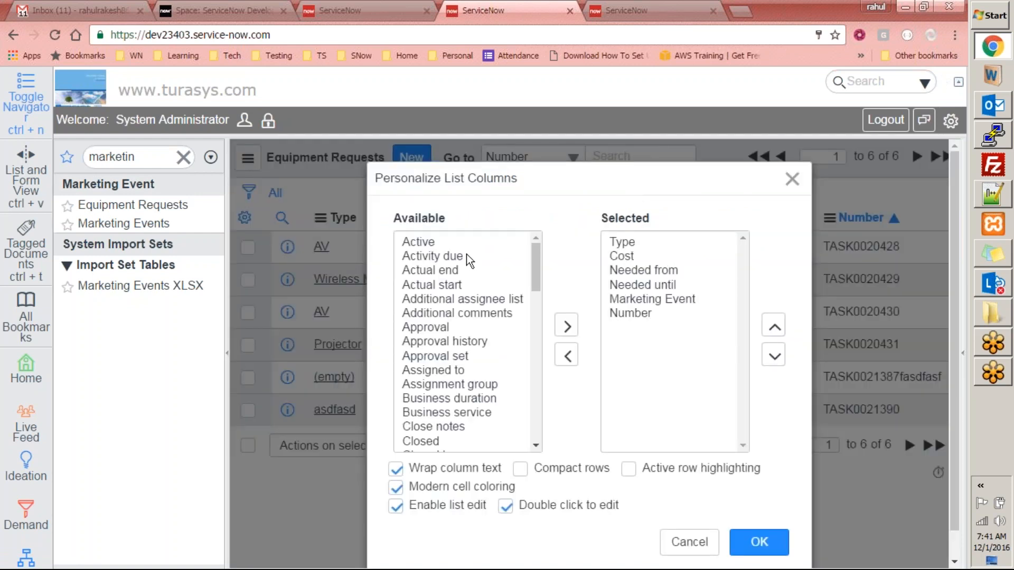
{"action": "left_click", "coordinate": [467, 254]}
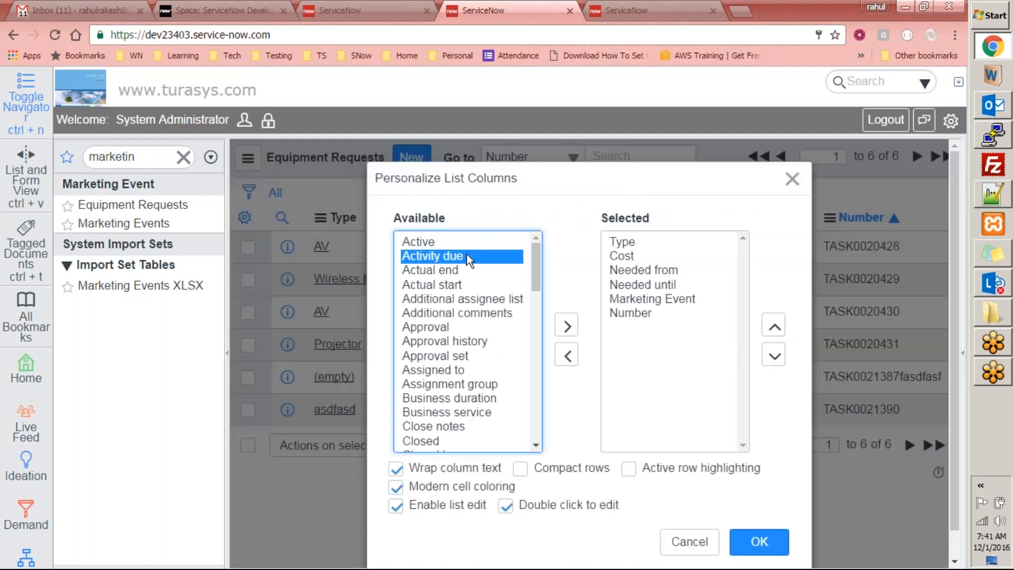
{"action": "double_click", "coordinate": [459, 328]}
{"action": "triple_click", "coordinate": [773, 330]}
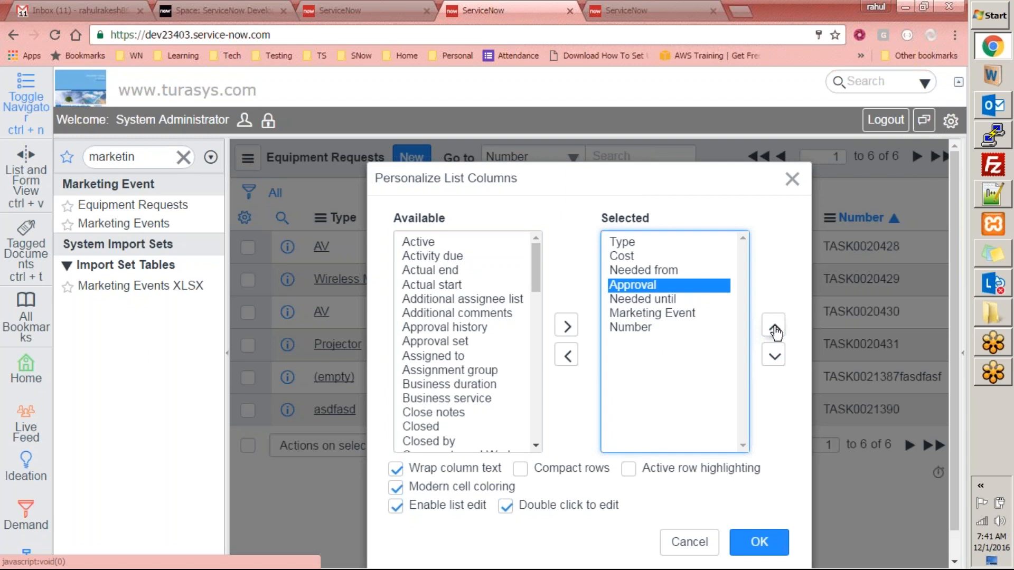
{"action": "left_click", "coordinate": [765, 546]}
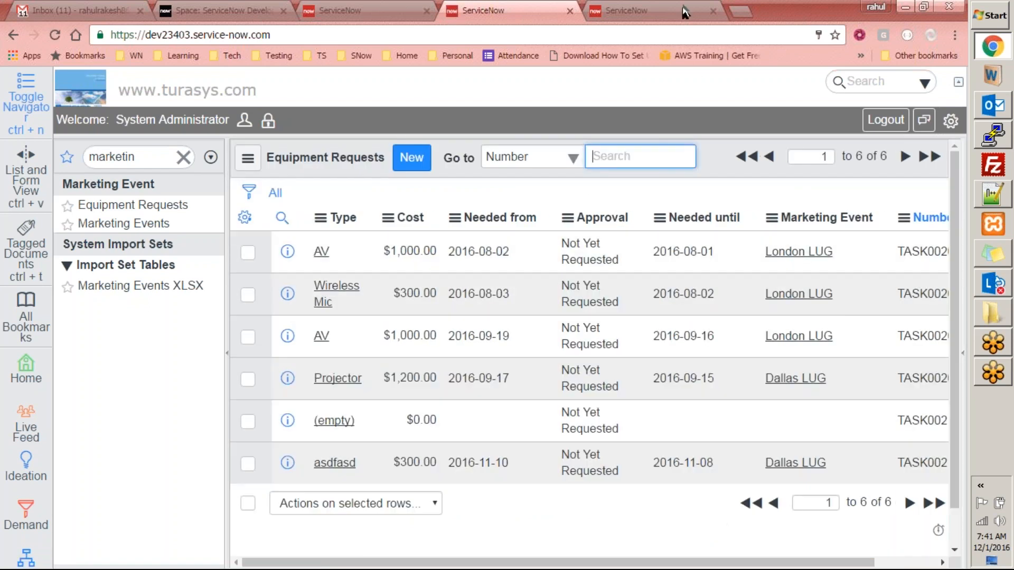
{"action": "left_click", "coordinate": [679, 9]}
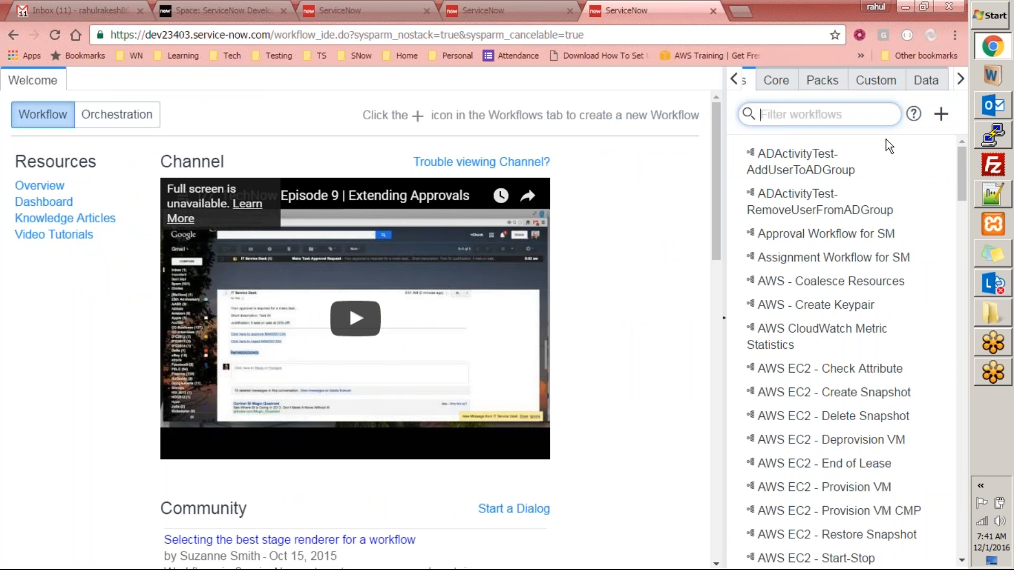
- Start a new workflow in the Workflow editor
{"action": "left_click", "coordinate": [446, 11]}
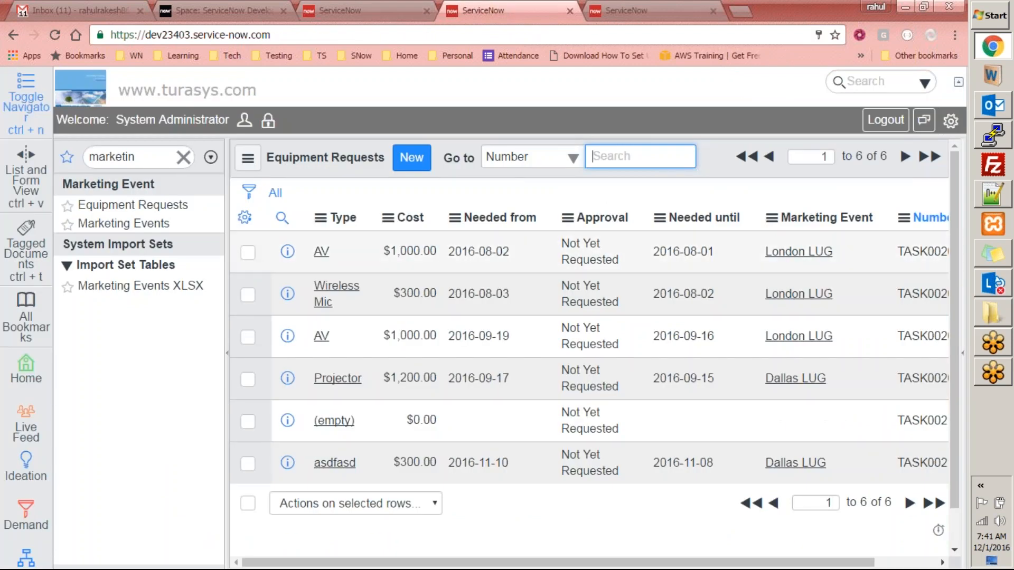
{"action": "key", "text": "ctrl+Tab"}
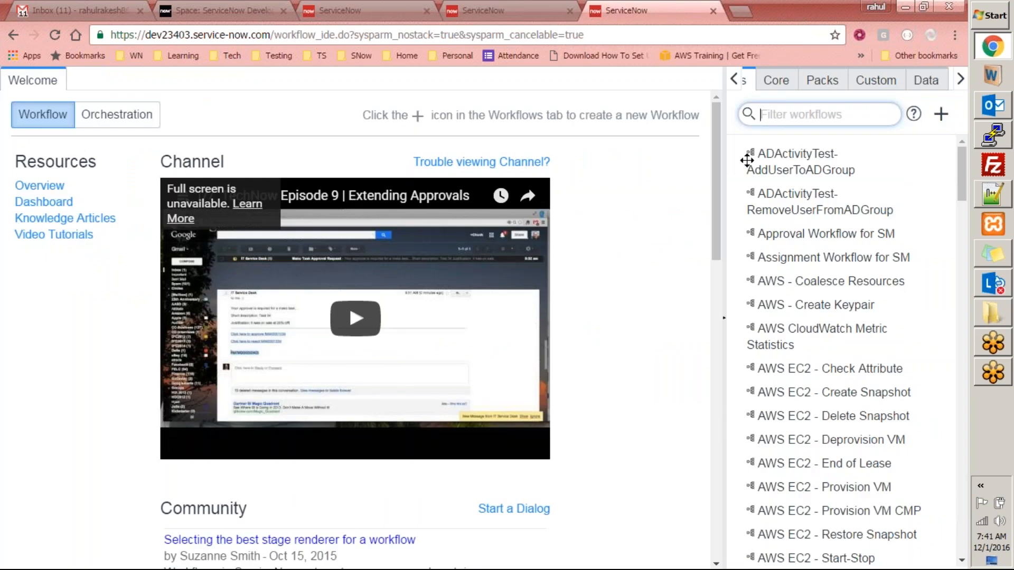
{"action": "left_click", "coordinate": [942, 121]}
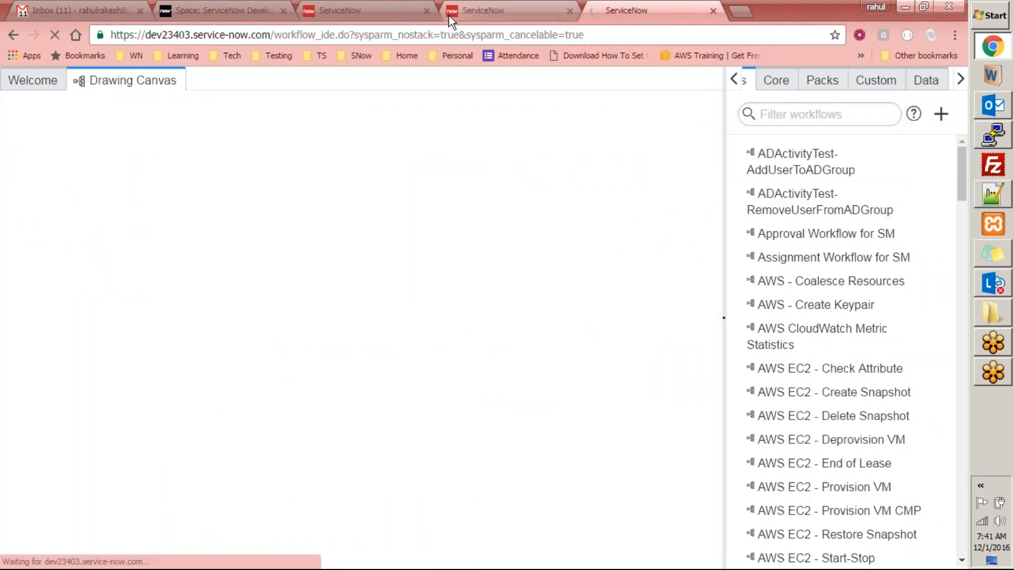
{"action": "left_click", "coordinate": [469, 13]}
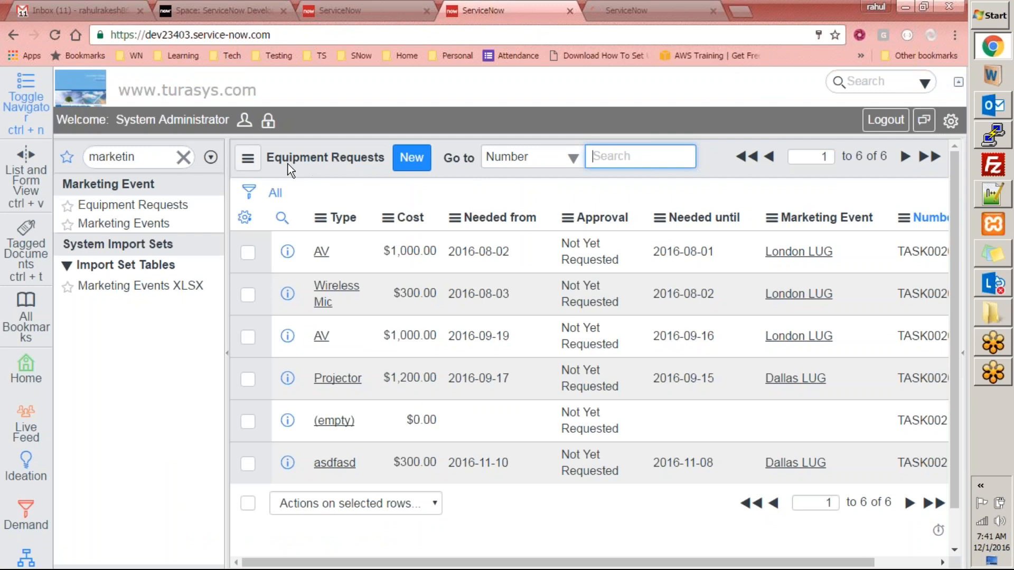
{"action": "left_click", "coordinate": [630, 9]}
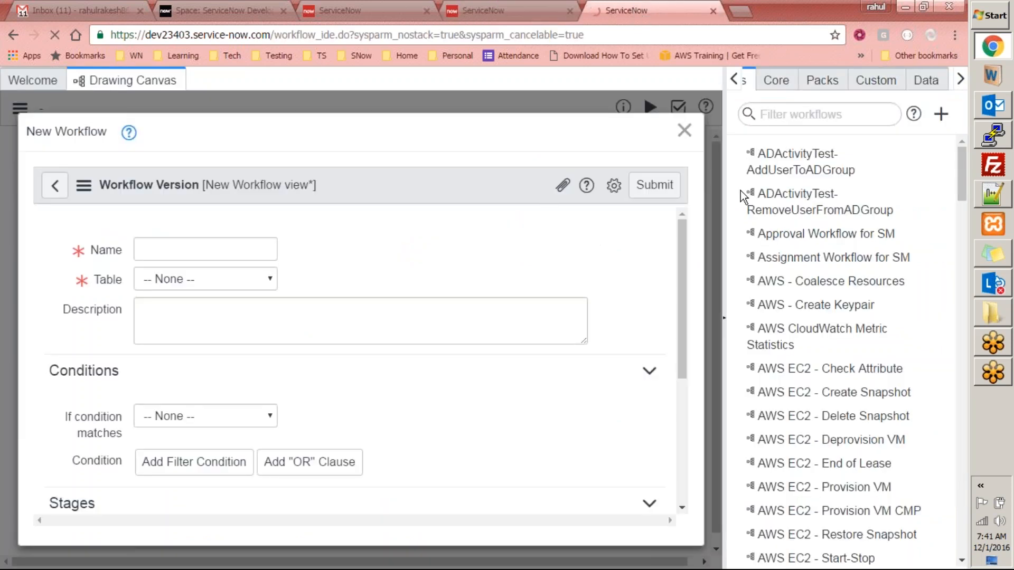
{"action": "left_click", "coordinate": [483, 10]}
{"action": "left_click", "coordinate": [630, 9]}
- Name the new workflow 'Equipment Request'
{"action": "type", "text": "Equip"}
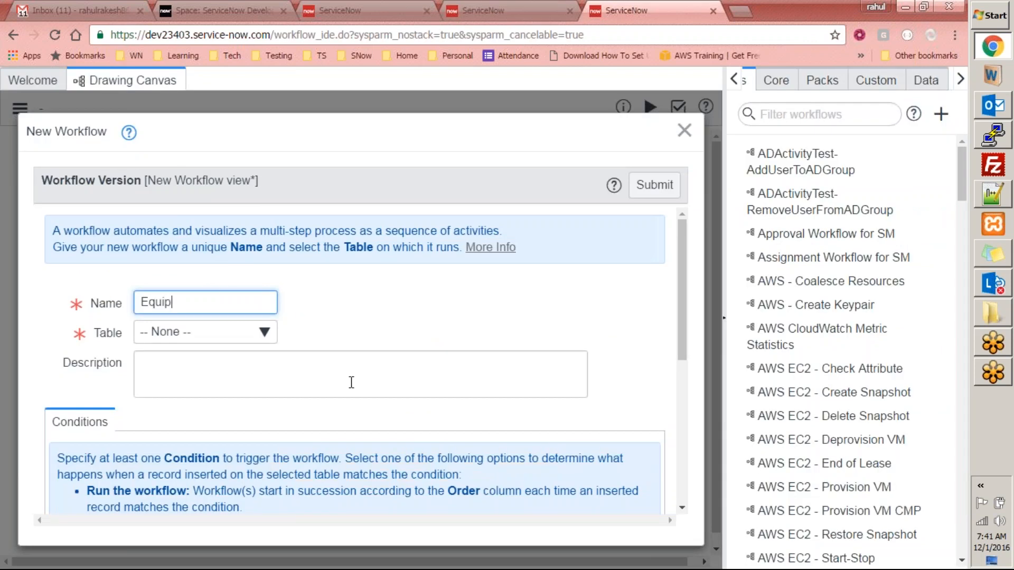
{"action": "type", "text": "metn"}
{"action": "key", "text": "BackSpace"}
{"action": "type", "text": "nt Request"}
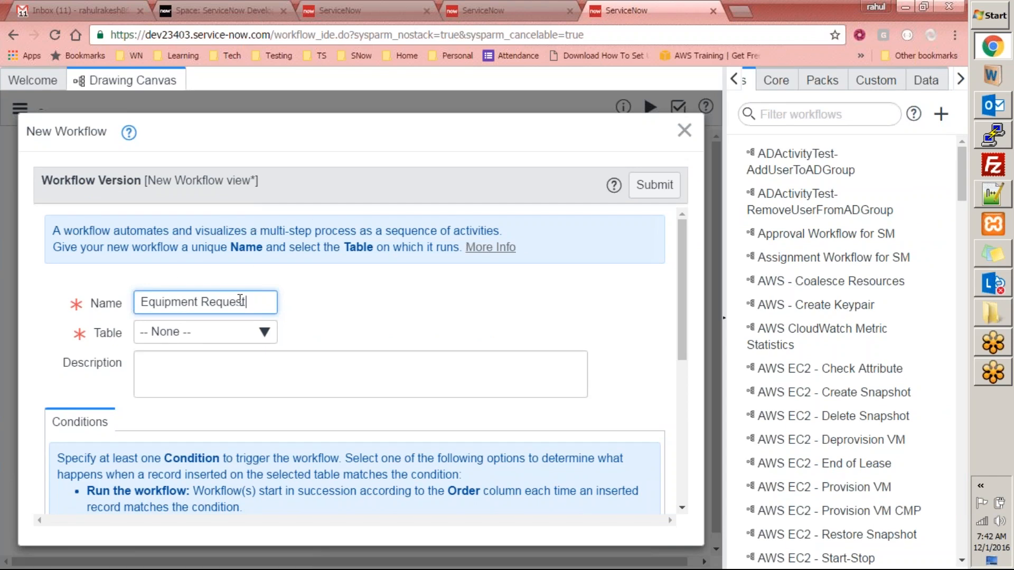
{"action": "key", "text": "ctrl+a"}
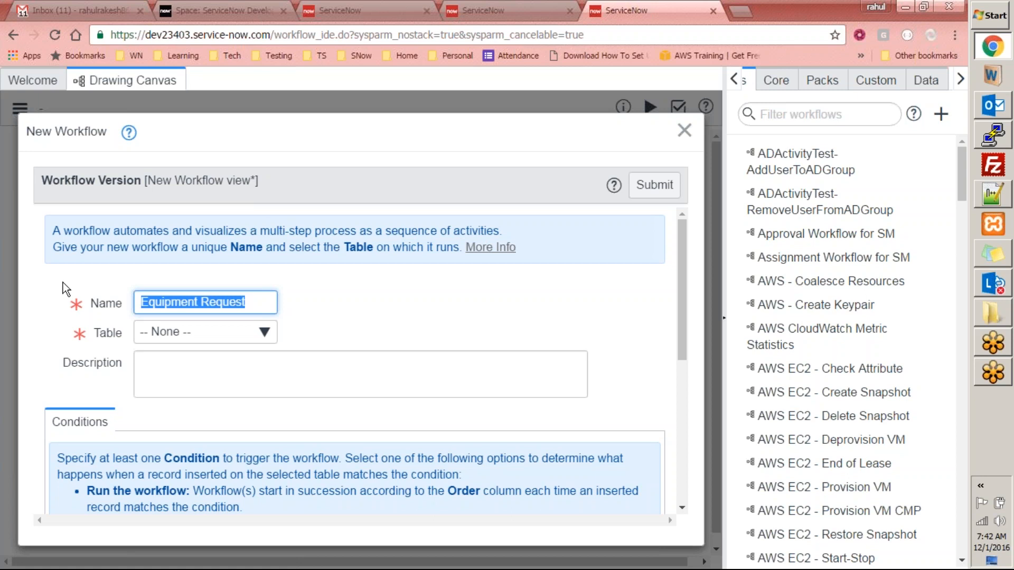
{"action": "left_click", "coordinate": [354, 316]}
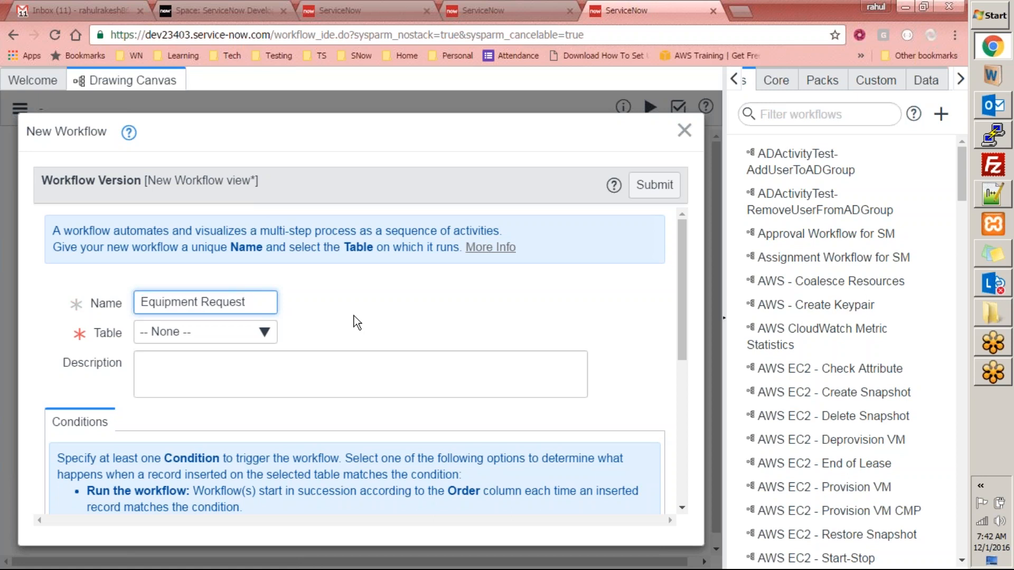
- Set the workflow's table to Equipment Request by searching 'equipmen'
{"action": "left_click", "coordinate": [249, 342]}
{"action": "type", "text": "q"}
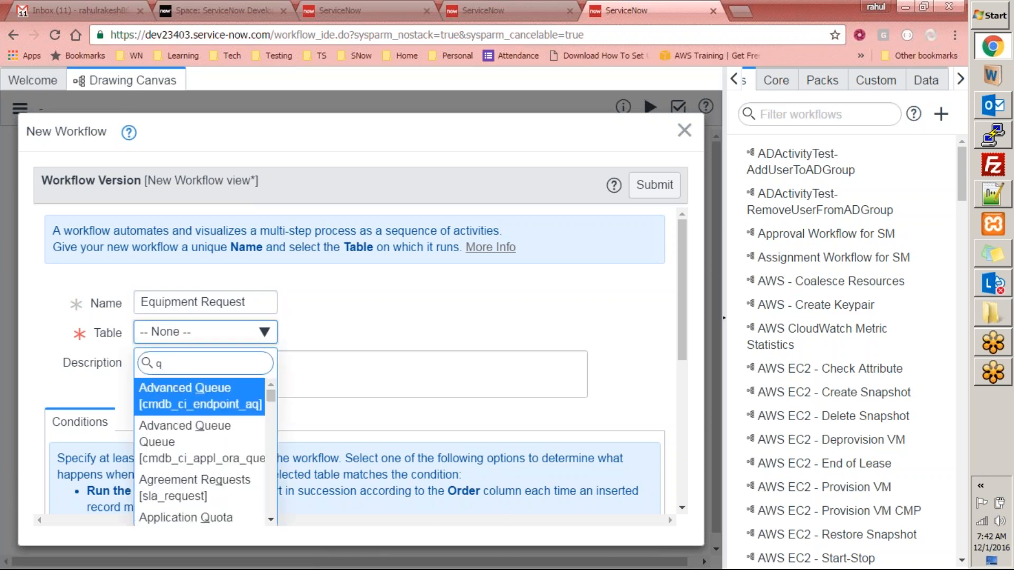
{"action": "key", "text": "BackSpace"}
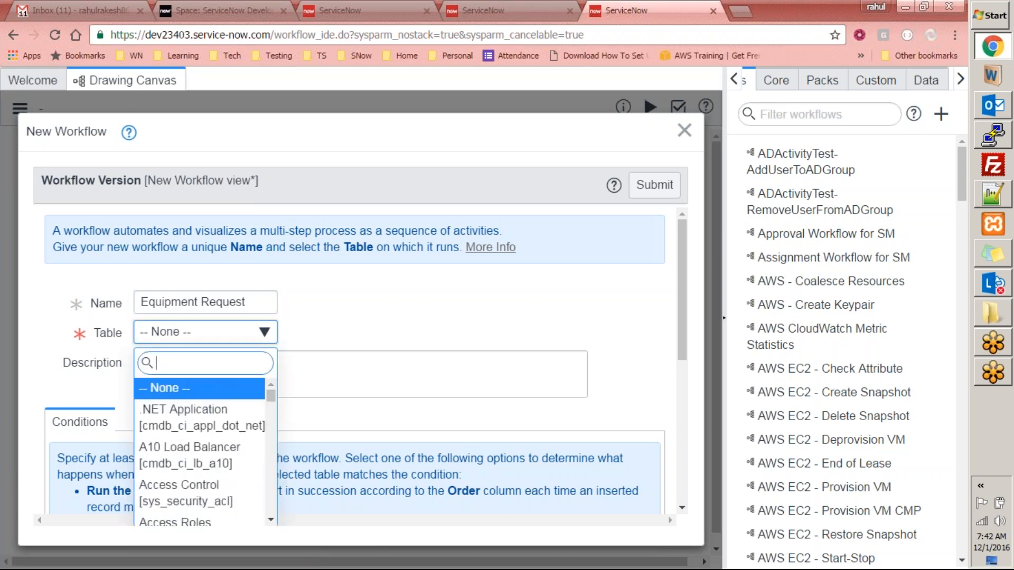
{"action": "type", "text": "equipmen"}
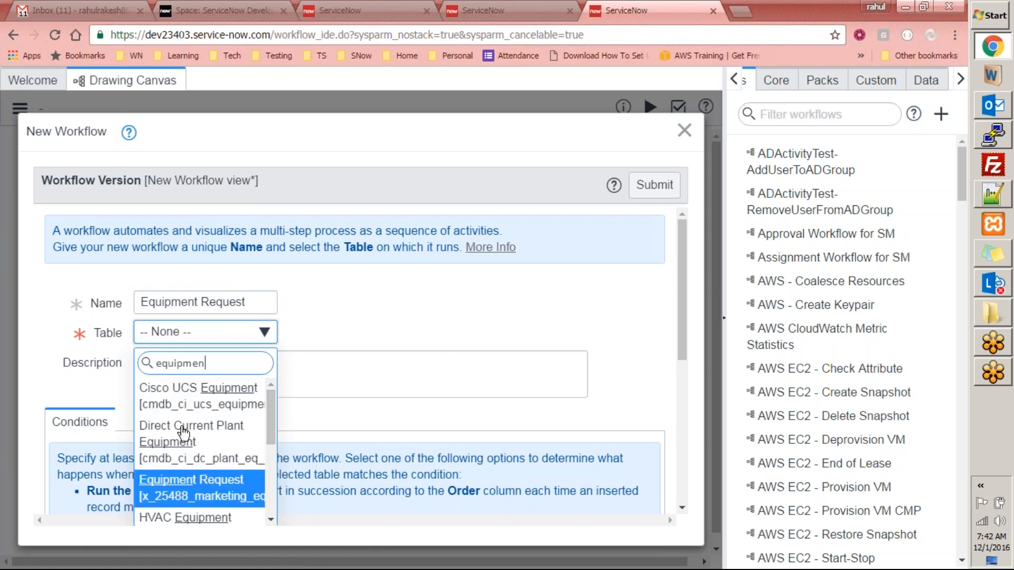
{"action": "key", "text": "Return"}
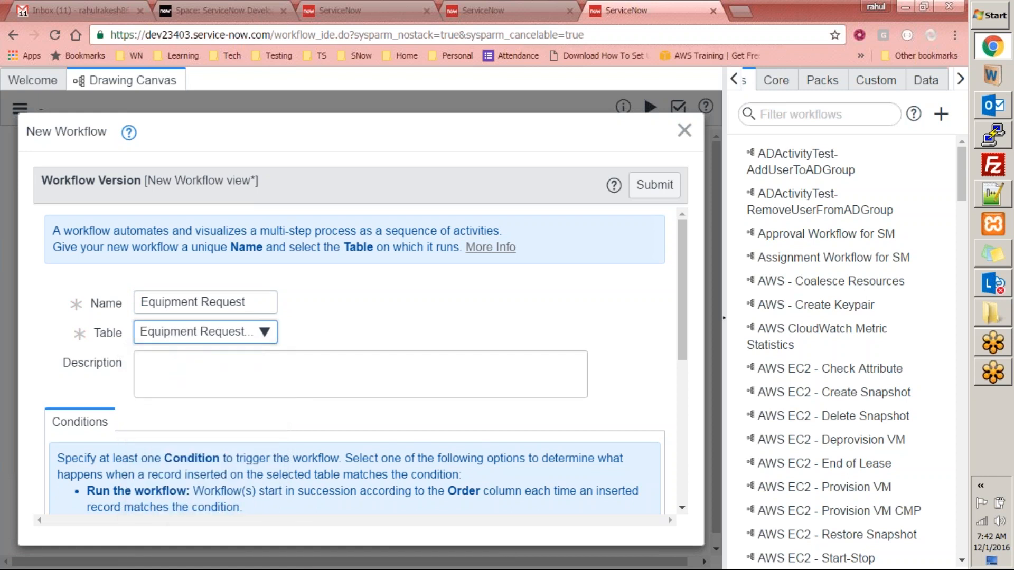
- Describe the workflow as for use when requested equipment cost exceeds $500
{"action": "left_click", "coordinate": [229, 374]}
{"action": "type", "text": "W"}
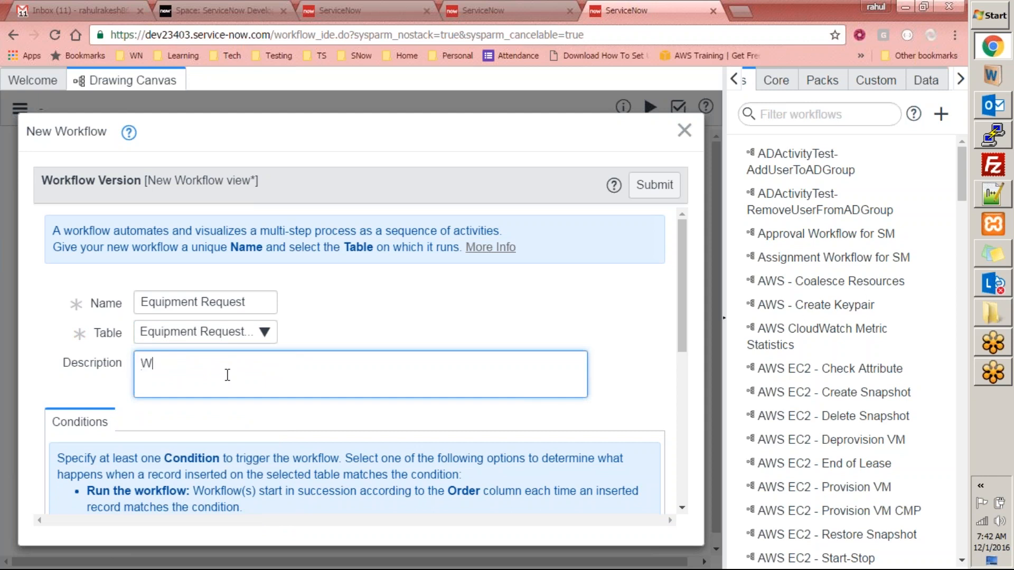
{"action": "key", "text": "BackSpace"}
{"action": "type", "text": "Equipment Request workflow"}
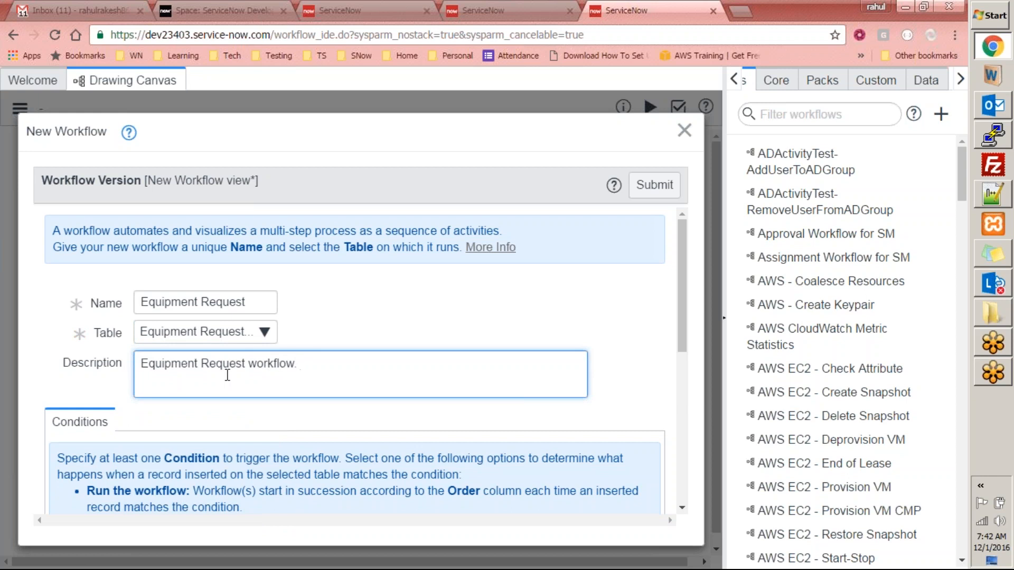
{"action": "type", "text": ". To be used when the cost o"}
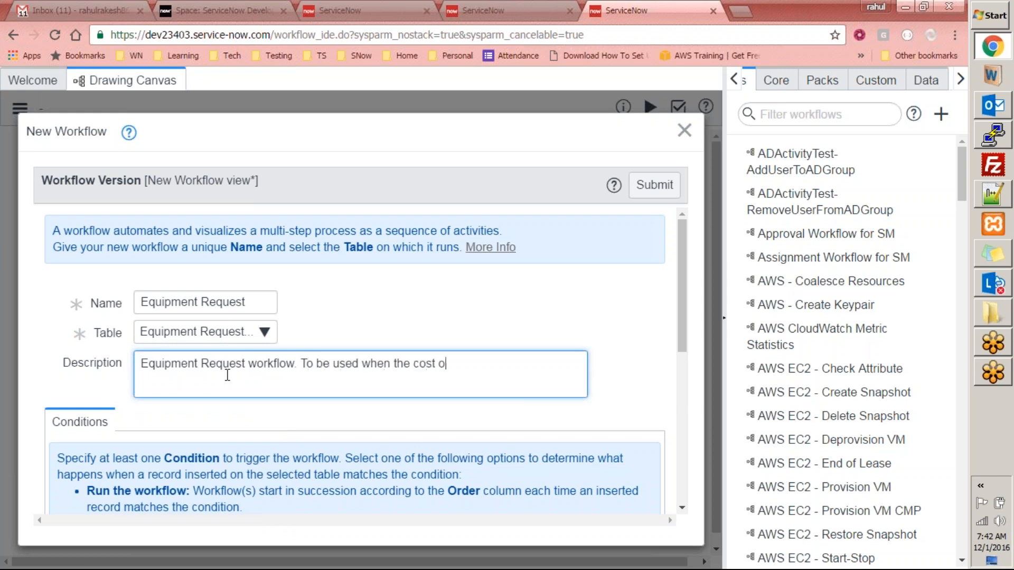
{"action": "type", "text": "f the dquipment"}
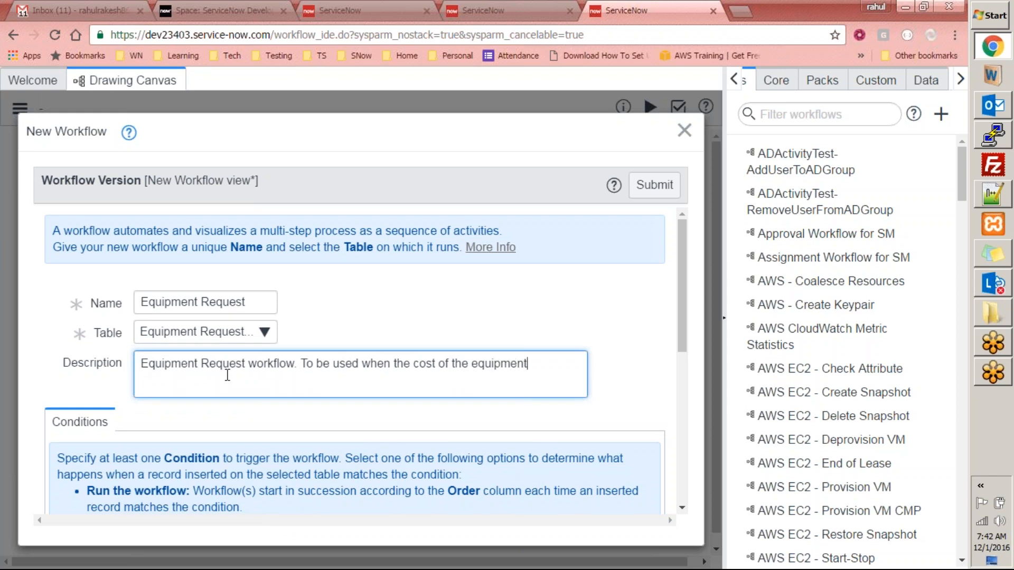
{"action": "type", "text": " requested exceded"}
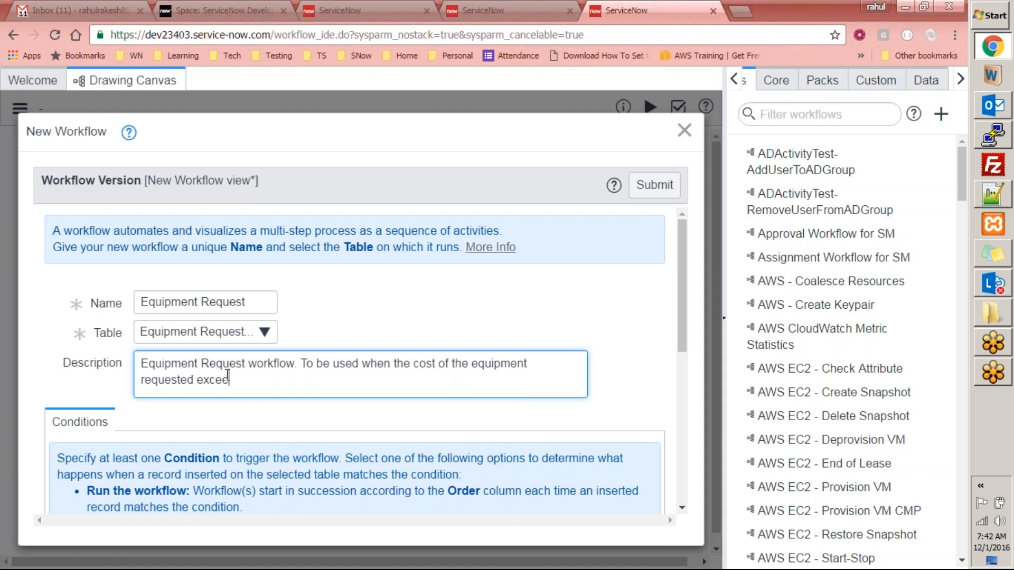
{"action": "key", "text": "BackSpace"}
{"action": "key", "text": "BackSpace"}
{"action": "key", "text": "BackSpace"}
{"action": "type", "text": "eds $500"}
{"action": "left_click_drag", "start_coordinate": [679, 284], "coordinate": [678, 368]}
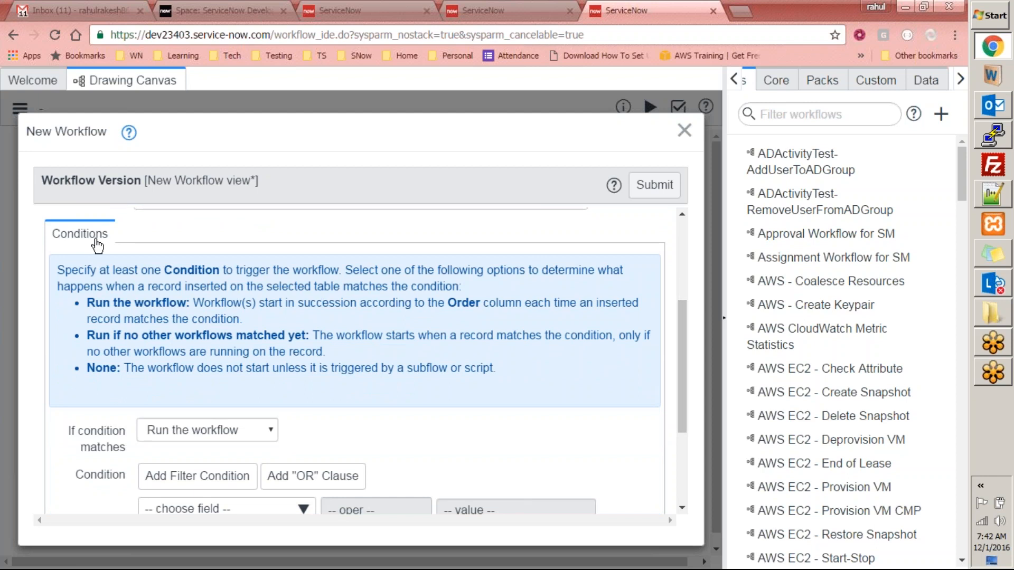
{"action": "left_click_drag", "start_coordinate": [692, 313], "coordinate": [685, 393]}
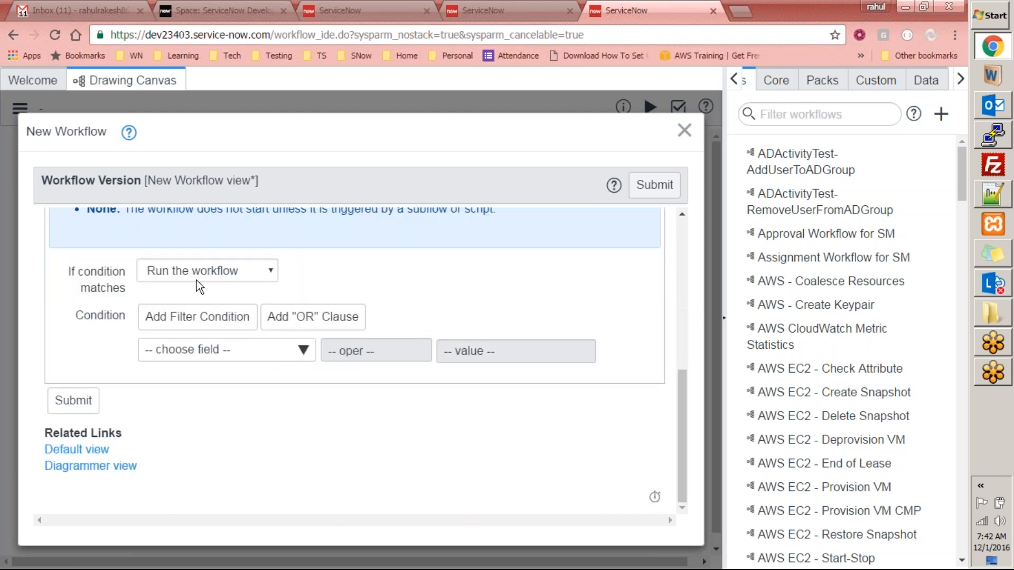
- Set the condition Cost greater than 500 USD and submit the workflow
{"action": "left_click", "coordinate": [204, 351]}
{"action": "type", "text": "cos"}
{"action": "key", "text": "Return"}
{"action": "left_click", "coordinate": [369, 351]}
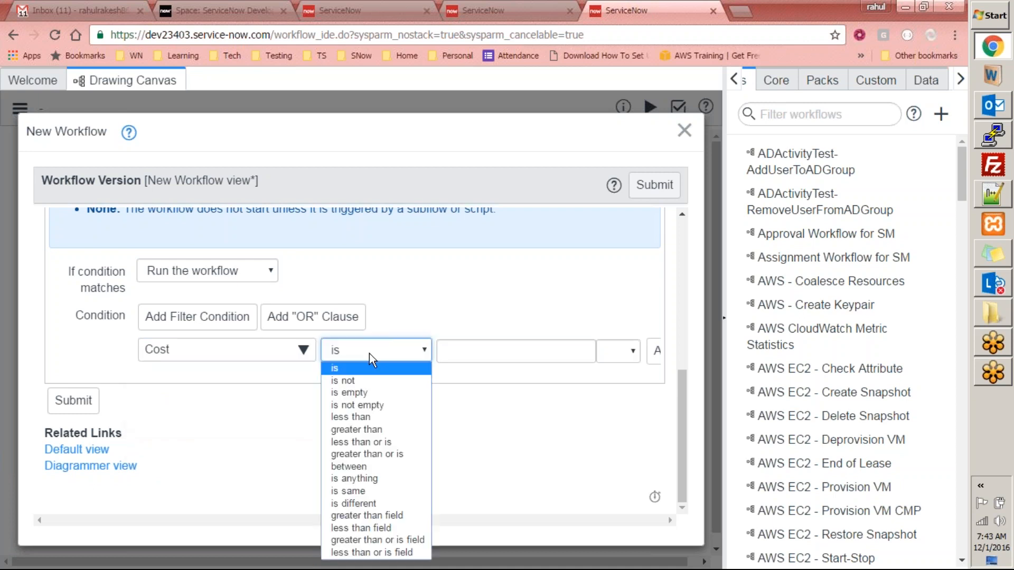
{"action": "left_click", "coordinate": [358, 430]}
{"action": "left_click", "coordinate": [480, 353]}
{"action": "type", "text": "500"}
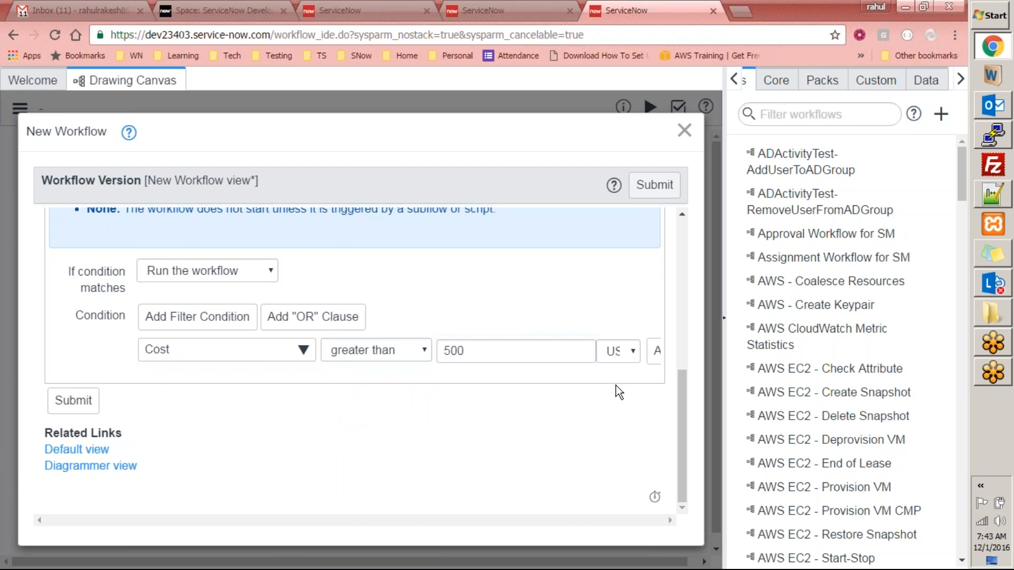
{"action": "left_click", "coordinate": [623, 360]}
{"action": "left_click", "coordinate": [625, 372]}
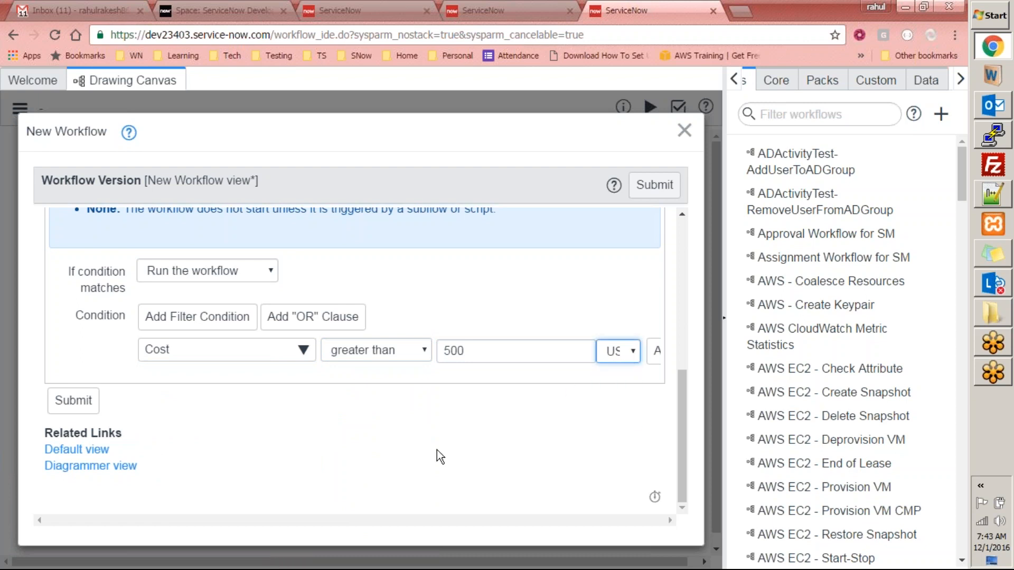
{"action": "mouse_move", "coordinate": [681, 445]}
{"action": "left_mouse_down"}
{"action": "mouse_move", "coordinate": [685, 321]}
{"action": "mouse_move", "coordinate": [676, 448]}
{"action": "left_mouse_up"}
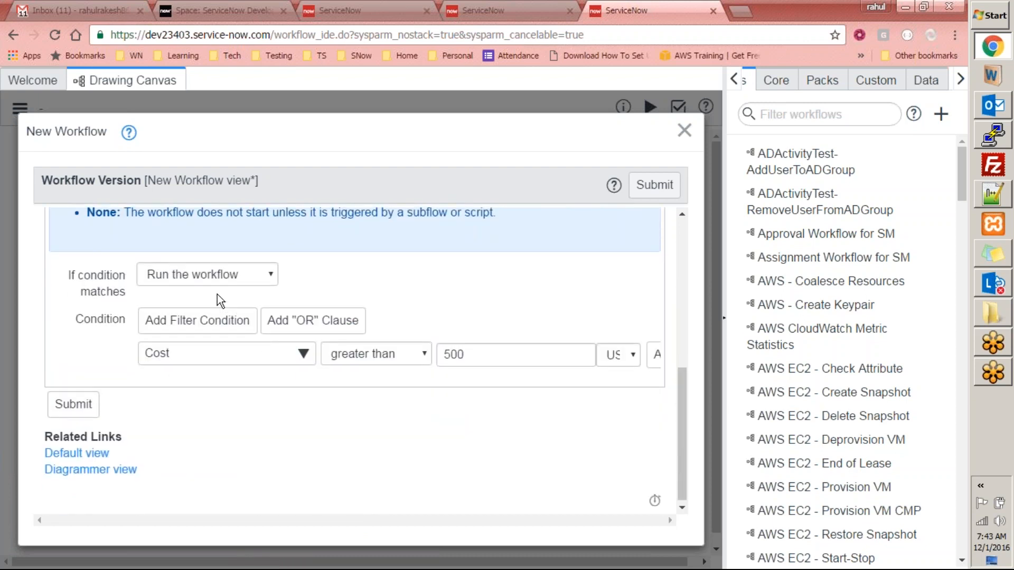
{"action": "left_click", "coordinate": [89, 405]}
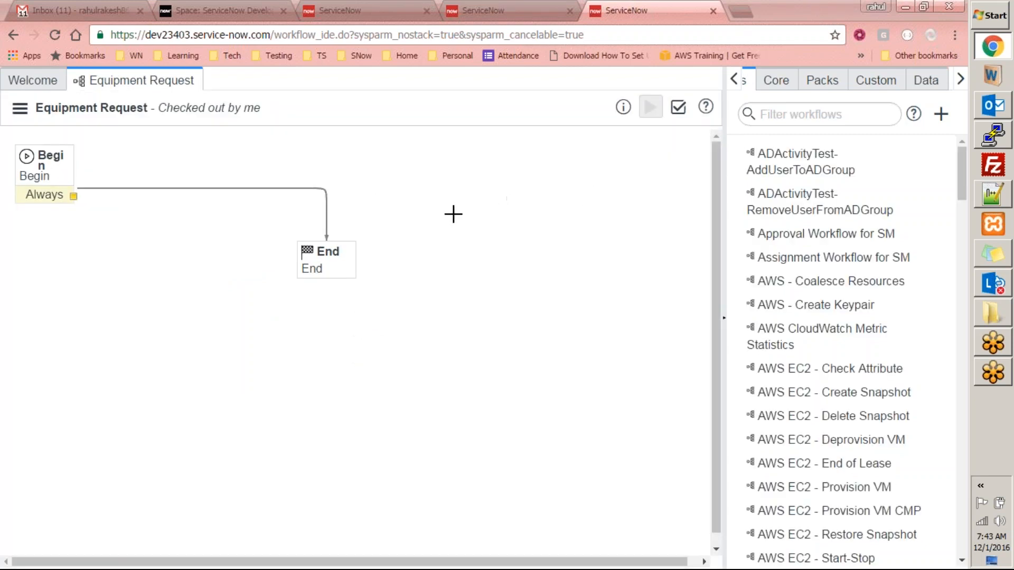
- Show the Core activities palette and inspect the Begin activity's properties without changes
{"action": "left_click", "coordinate": [774, 93]}
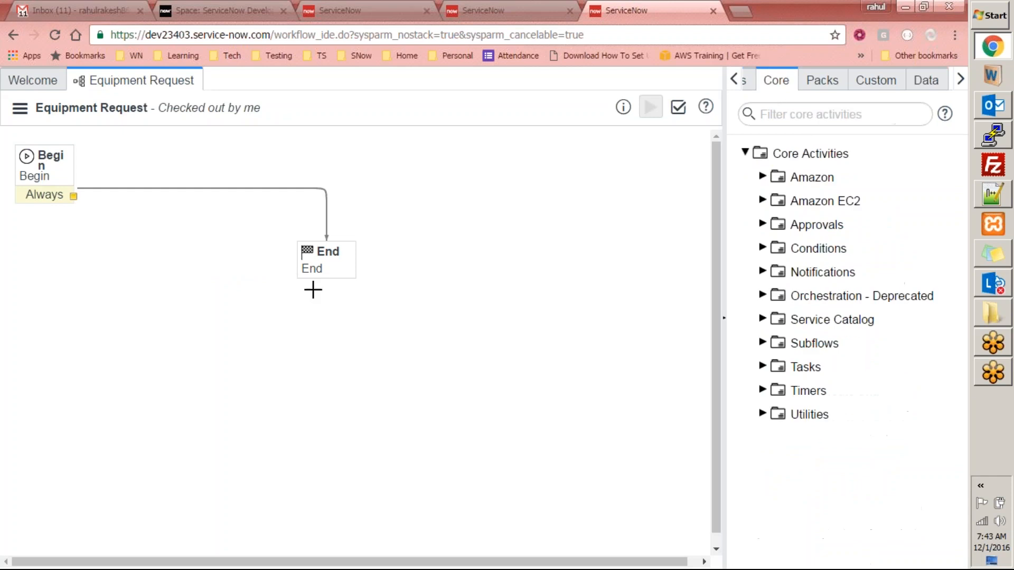
{"action": "double_click", "coordinate": [47, 182]}
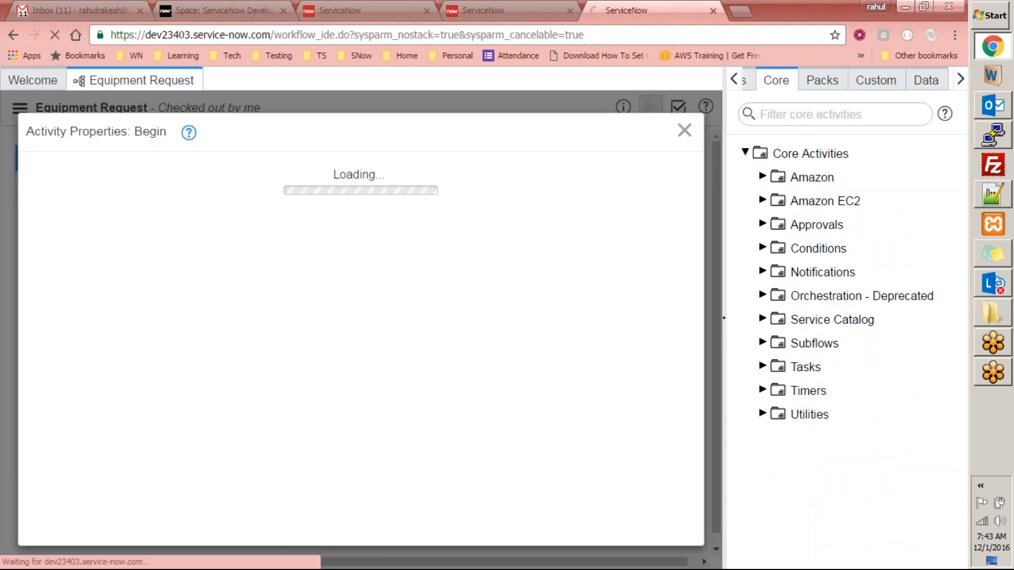
{"action": "left_click", "coordinate": [685, 130]}
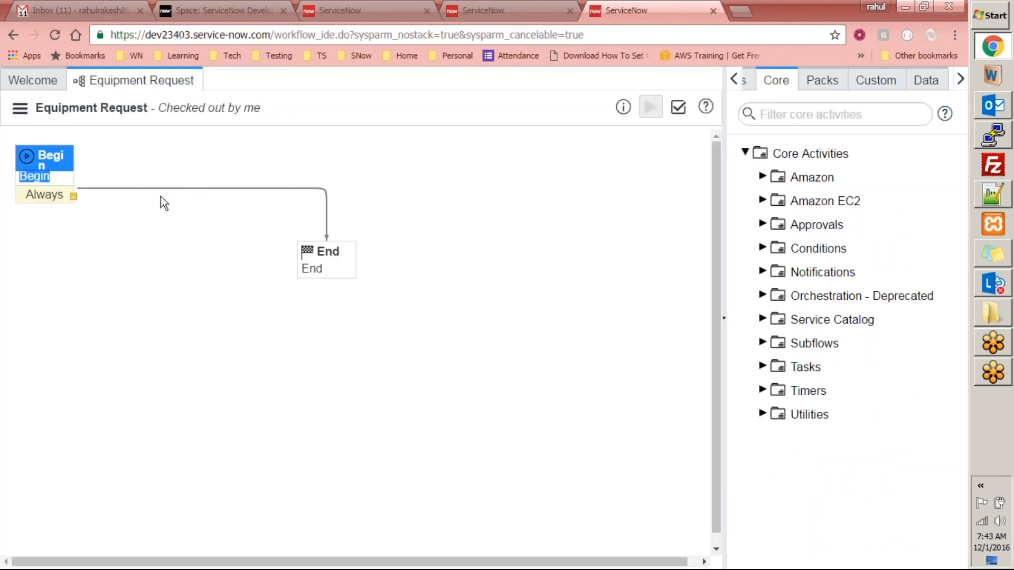
{"action": "left_click", "coordinate": [61, 179]}
{"action": "left_click", "coordinate": [86, 238]}
{"action": "double_click", "coordinate": [41, 174]}
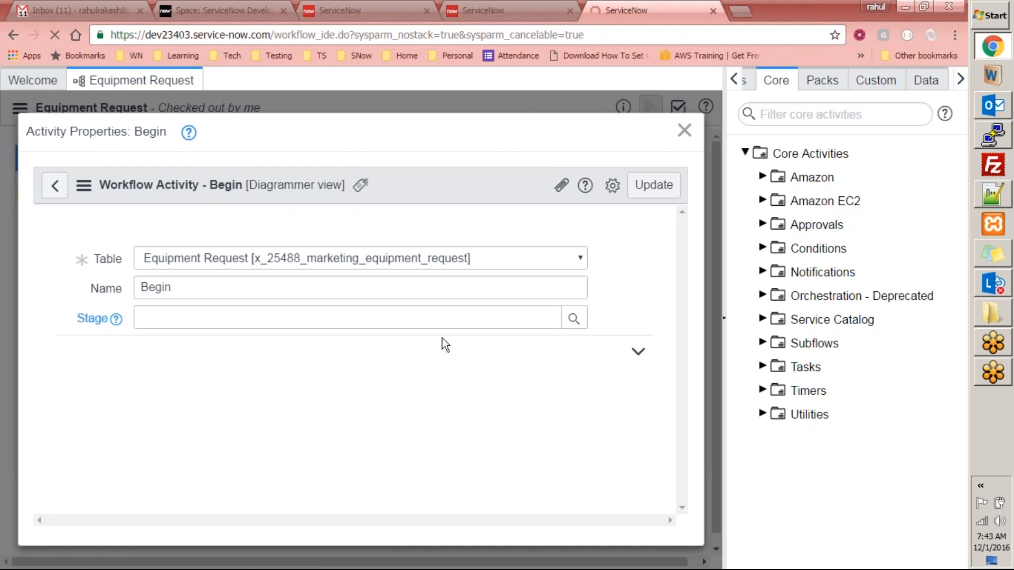
{"action": "left_click", "coordinate": [685, 130]}
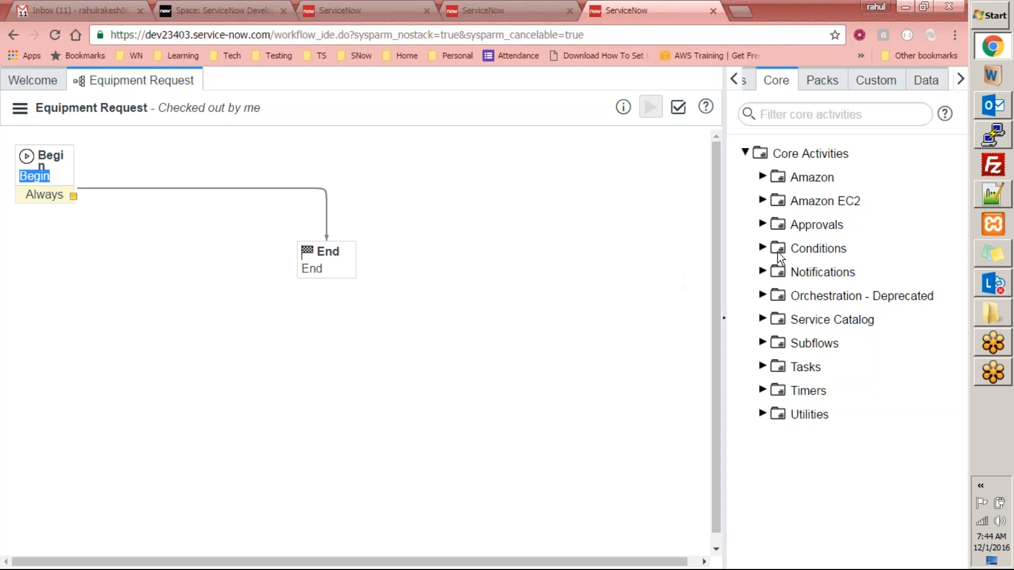
- Expand Approvals and try dropping Approval - Group onto the Begin–End connector, then cancel
{"action": "left_click", "coordinate": [762, 223]}
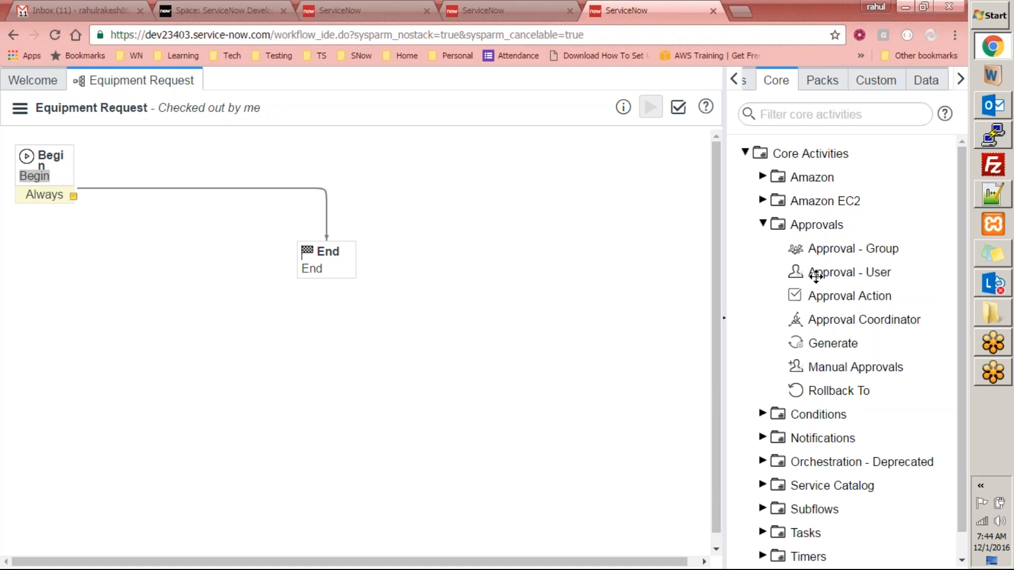
{"action": "left_click_drag", "start_coordinate": [829, 251], "coordinate": [703, 262]}
{"action": "left_click_drag", "start_coordinate": [330, 178], "coordinate": [211, 167]}
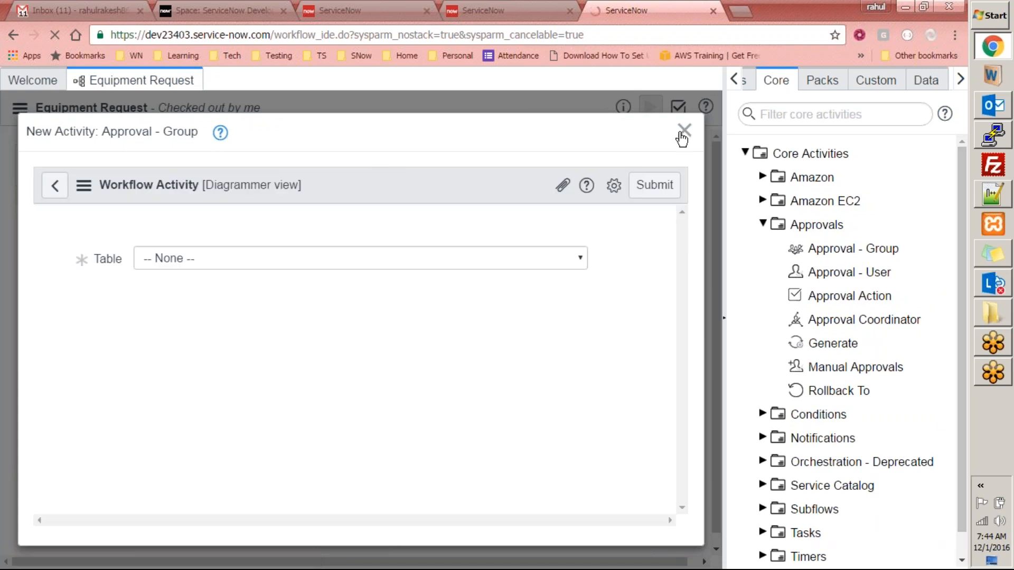
{"action": "left_click", "coordinate": [684, 130]}
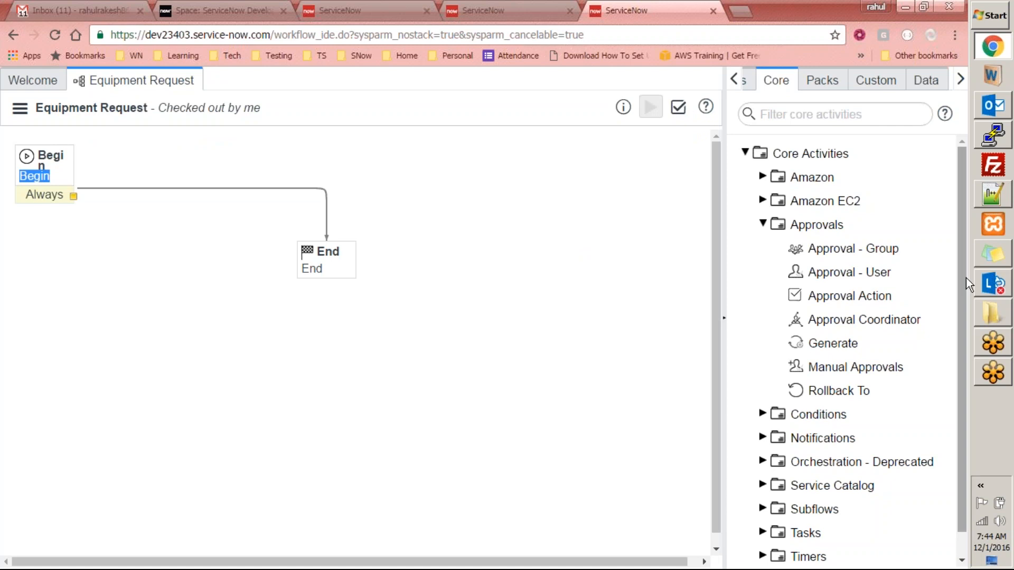
- Browse the Conditions, Notifications and Subflows activity folders, leaving Timers expanded
{"action": "left_click_drag", "start_coordinate": [956, 328], "coordinate": [956, 357]}
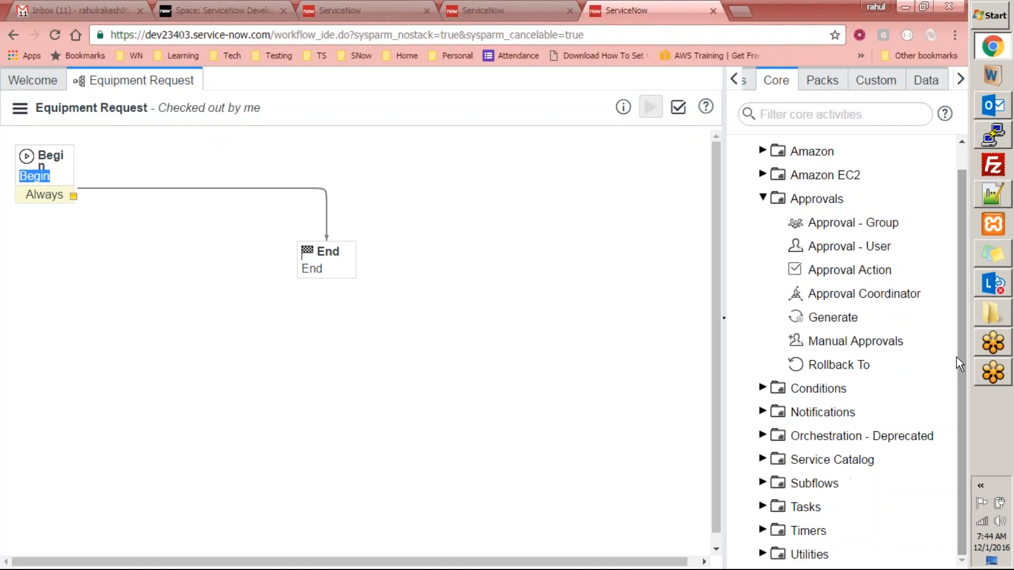
{"action": "left_click", "coordinate": [762, 388]}
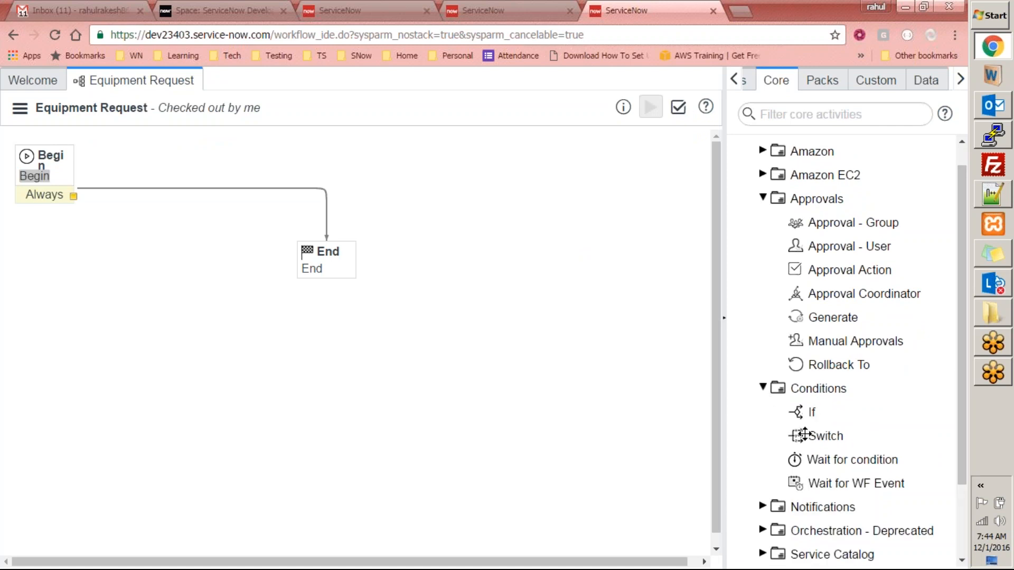
{"action": "left_click", "coordinate": [762, 389]}
{"action": "left_click", "coordinate": [762, 413]}
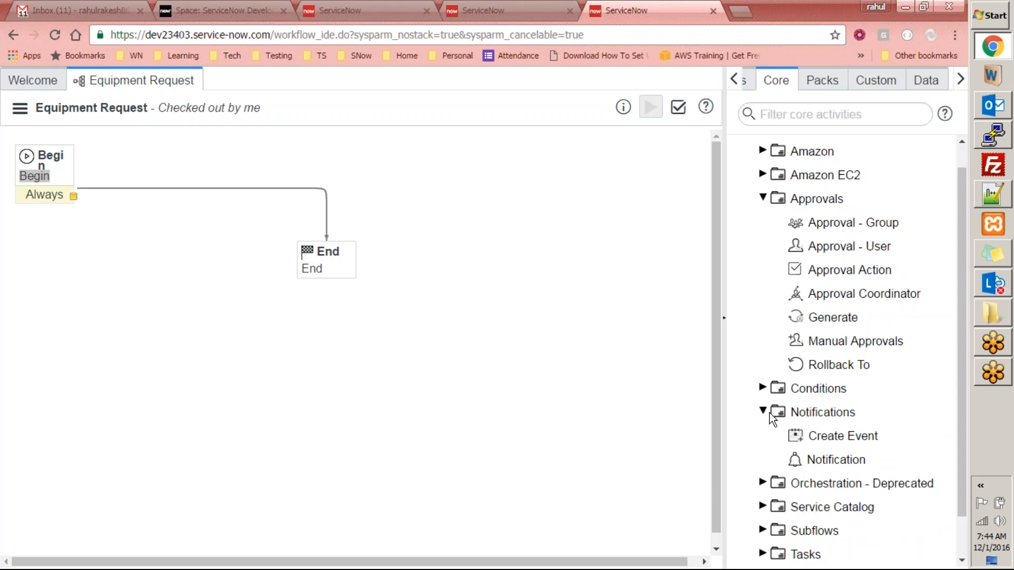
{"action": "scroll", "coordinate": [824, 380], "scroll_direction": "down", "scroll_amount": 1}
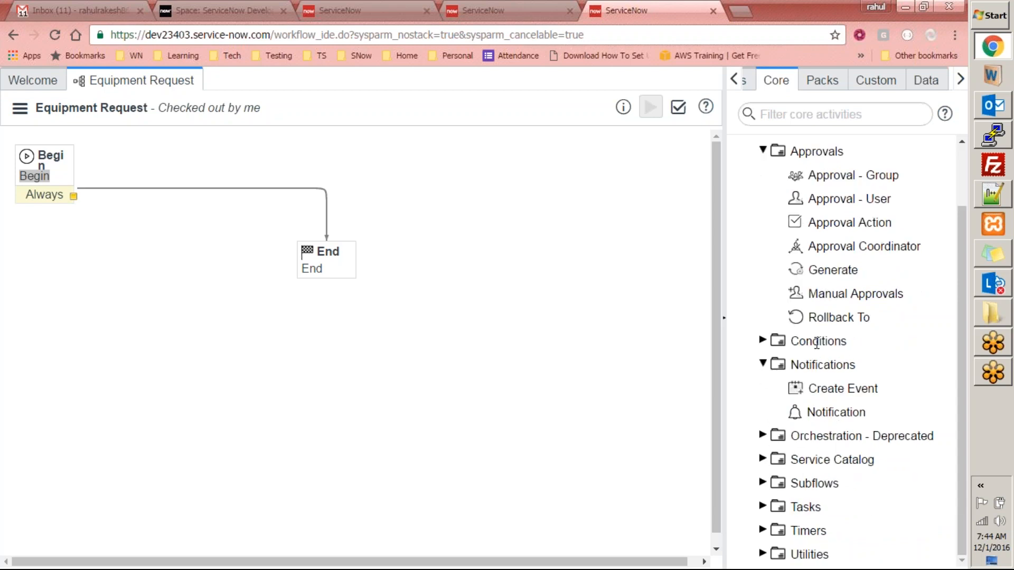
{"action": "left_click", "coordinate": [763, 364]}
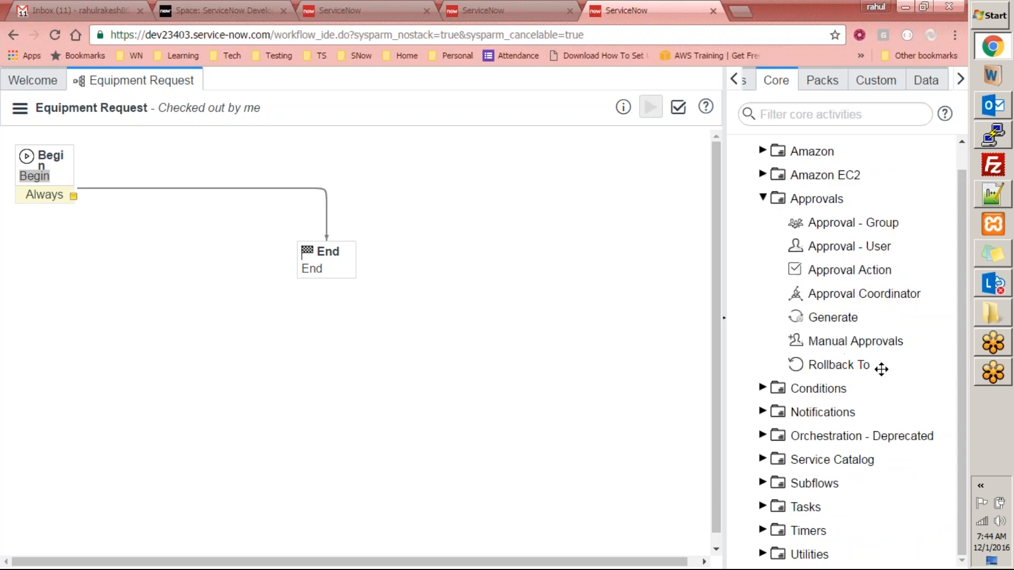
{"action": "left_click", "coordinate": [762, 483]}
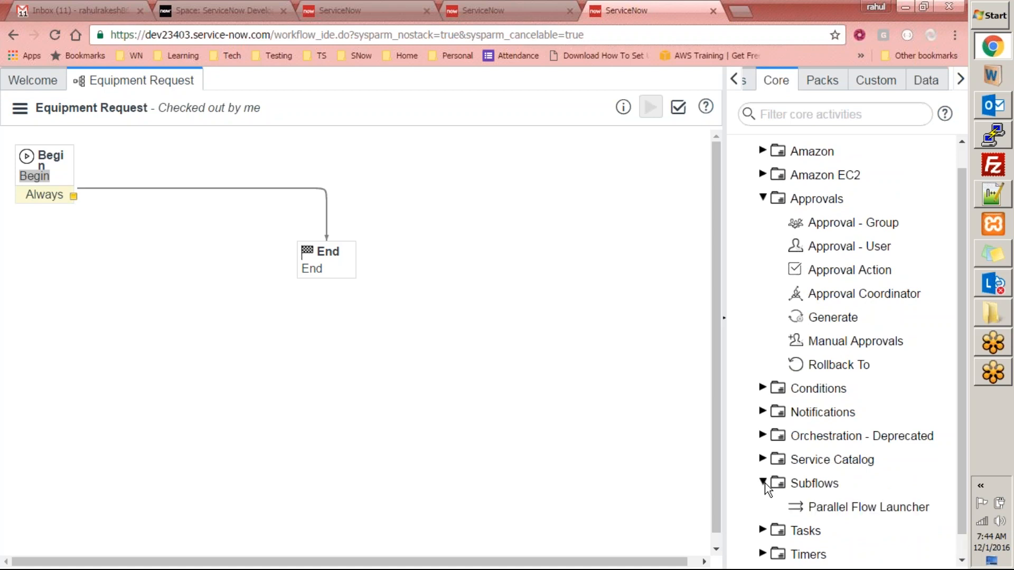
{"action": "scroll", "coordinate": [795, 473], "scroll_direction": "down", "scroll_amount": 1}
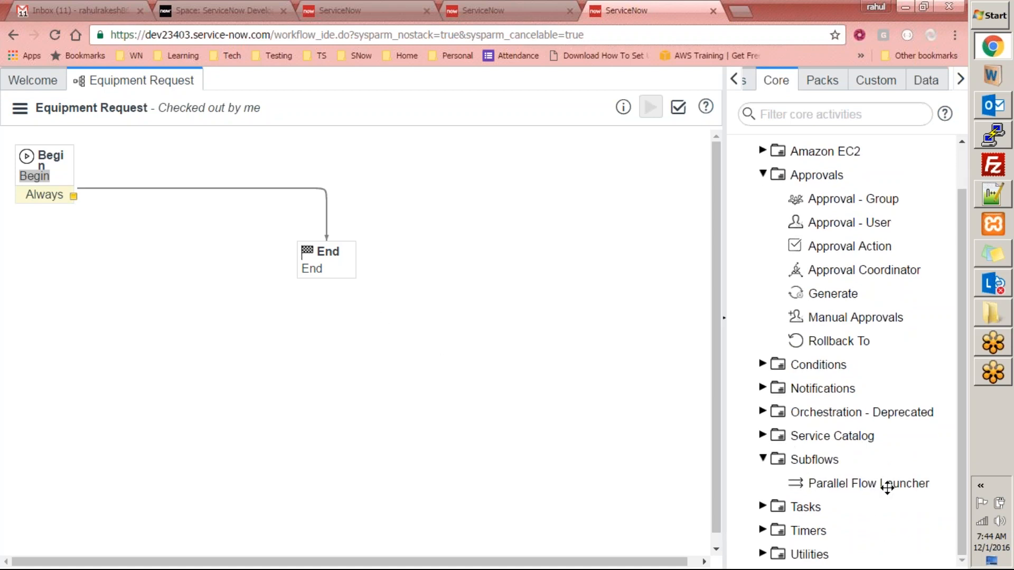
{"action": "left_click", "coordinate": [762, 458]}
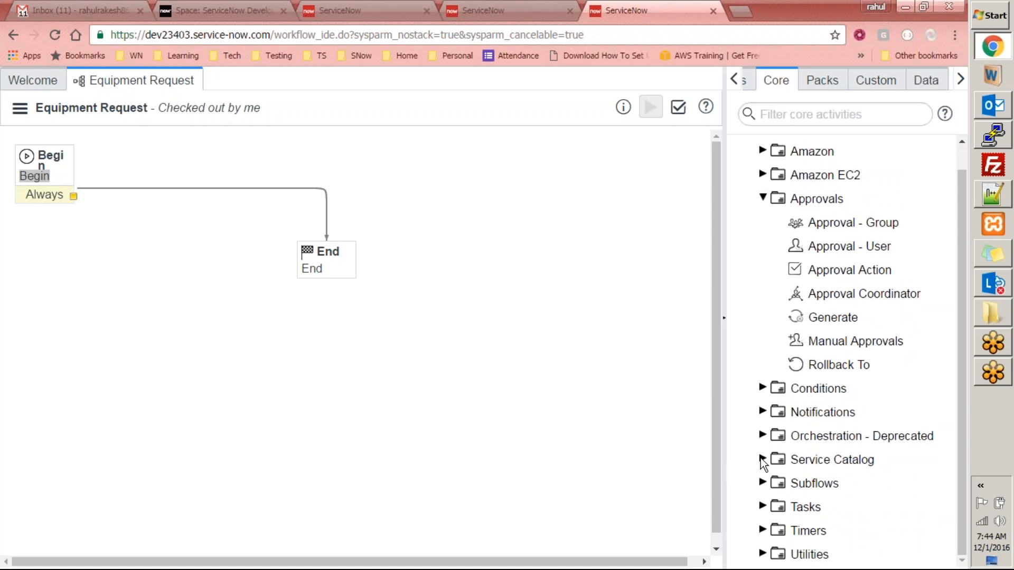
{"action": "left_click", "coordinate": [761, 530]}
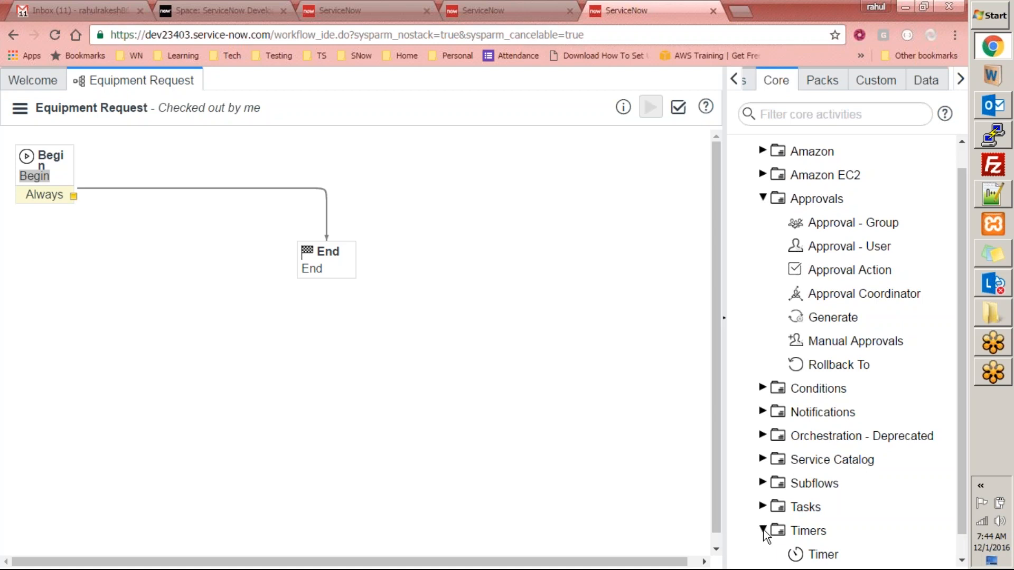
{"action": "scroll", "coordinate": [848, 486], "scroll_direction": "down", "scroll_amount": 1}
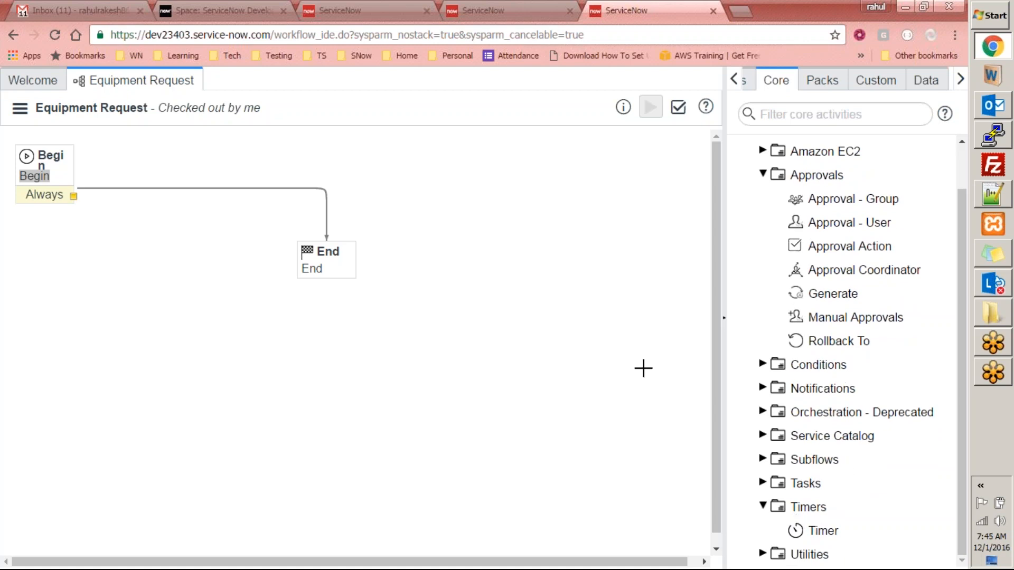
{"action": "scroll", "coordinate": [719, 317], "scroll_direction": "down", "scroll_amount": 1}
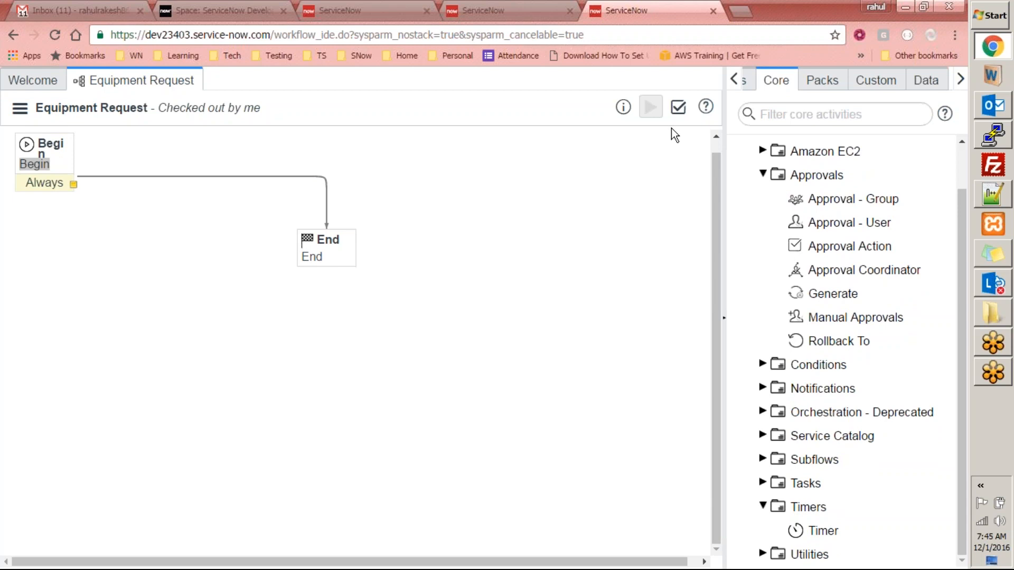
{"action": "left_click_drag", "start_coordinate": [714, 162], "coordinate": [714, 134]}
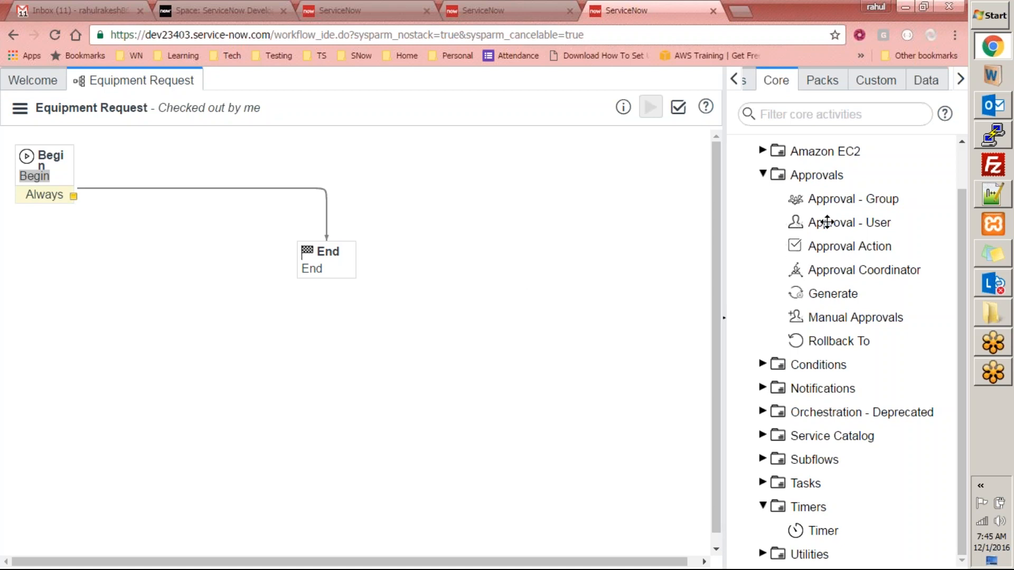
- Drop an Approval - Group activity on the canvas and name it Get Special Manager Approval
{"action": "left_click_drag", "start_coordinate": [849, 199], "coordinate": [189, 220]}
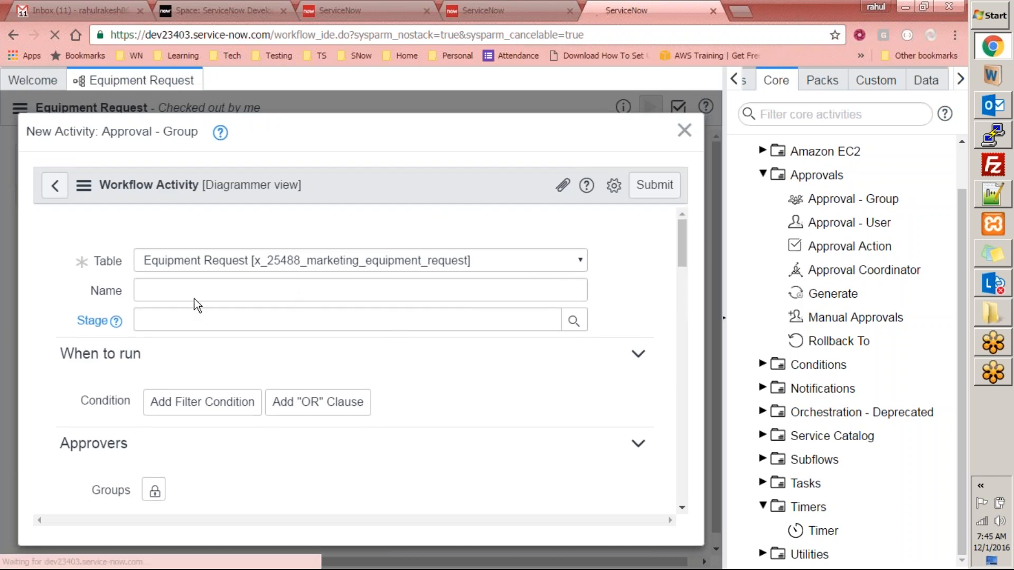
{"action": "left_click", "coordinate": [196, 262]}
{"action": "type", "text": "Get"}
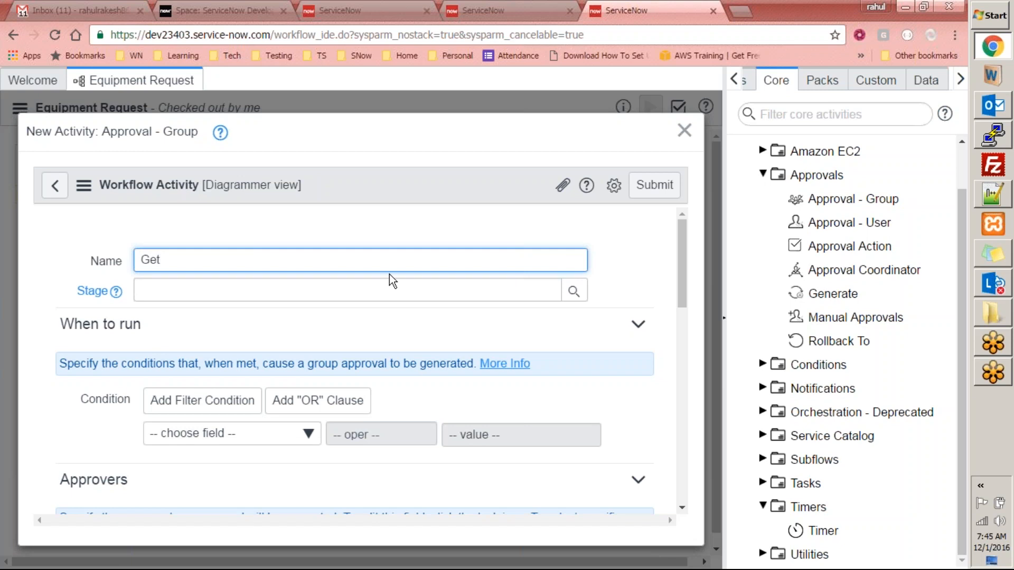
{"action": "type", "text": " Manager Approval"}
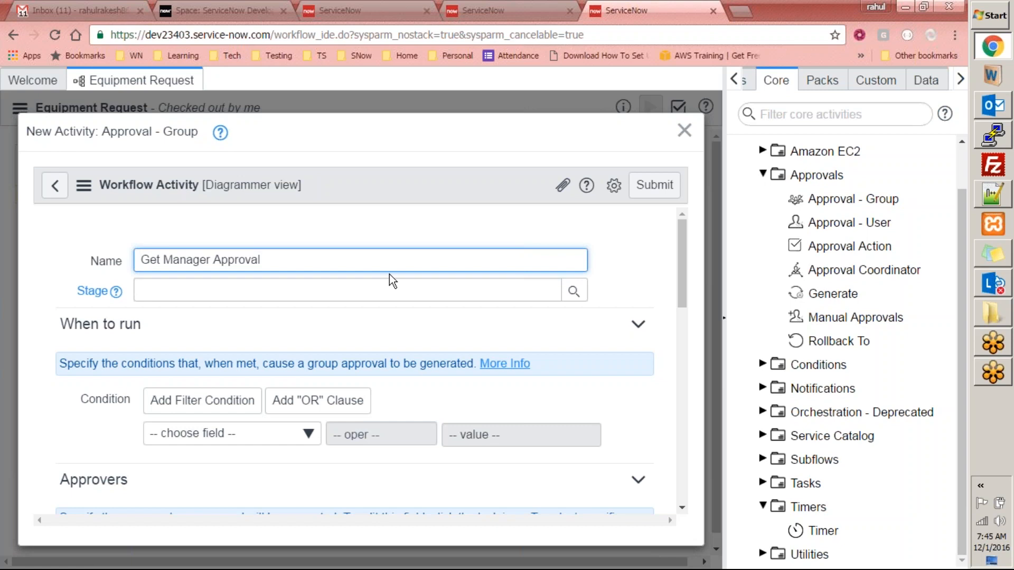
{"action": "type", "text": "Special"}
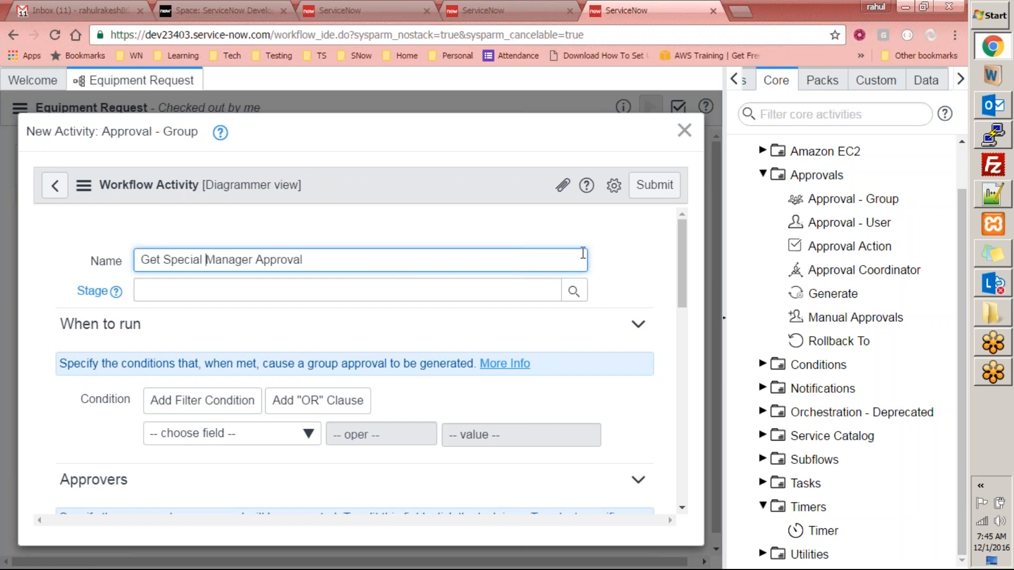
{"action": "left_click_drag", "start_coordinate": [678, 259], "coordinate": [692, 244]}
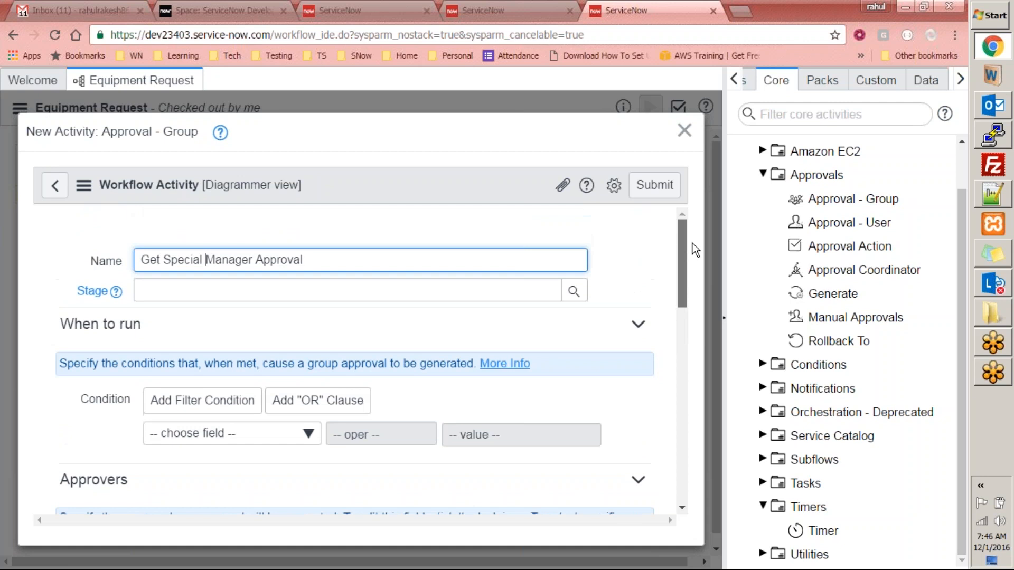
- Give the activity the condition Cost greater than 500
{"action": "left_click", "coordinate": [260, 435]}
{"action": "type", "text": "cost"}
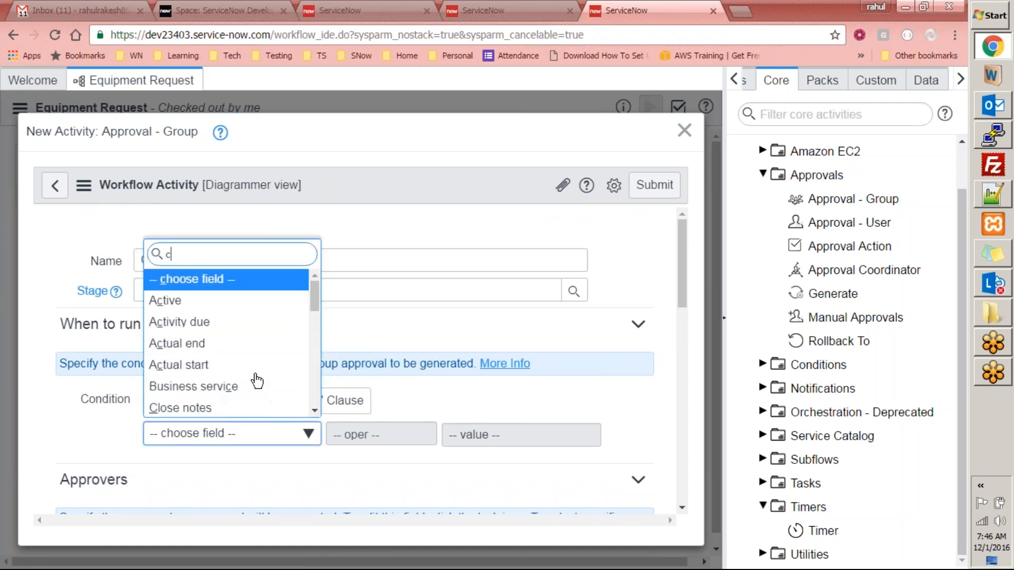
{"action": "key", "text": "Return"}
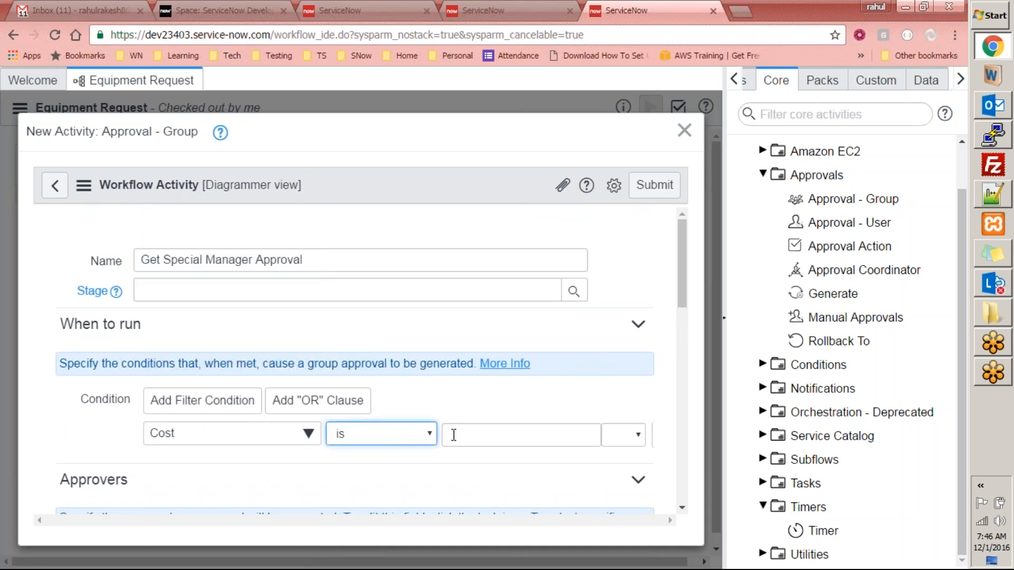
{"action": "left_click", "coordinate": [381, 433]}
{"action": "left_click", "coordinate": [370, 292]}
{"action": "left_click", "coordinate": [450, 435]}
{"action": "type", "text": "500"}
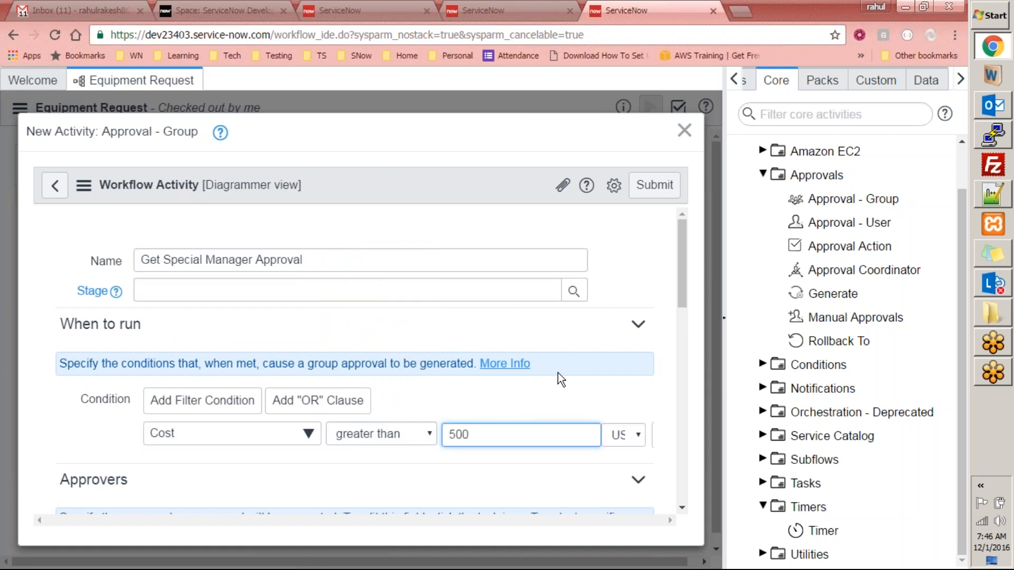
{"action": "left_click_drag", "start_coordinate": [682, 312], "coordinate": [683, 395]}
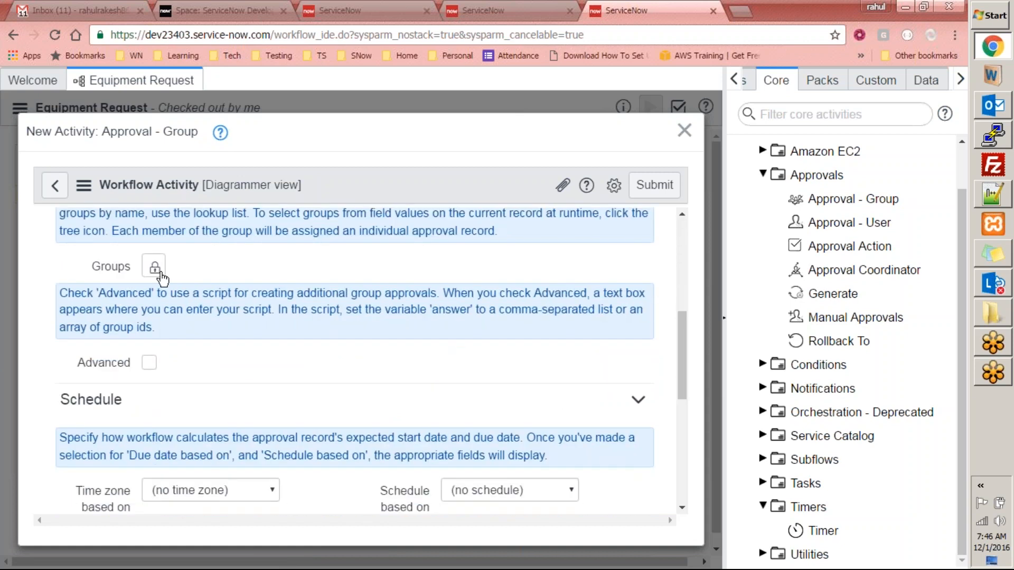
- Set the approval's Groups field to Analysts
{"action": "left_click", "coordinate": [154, 268]}
{"action": "left_click", "coordinate": [573, 407]}
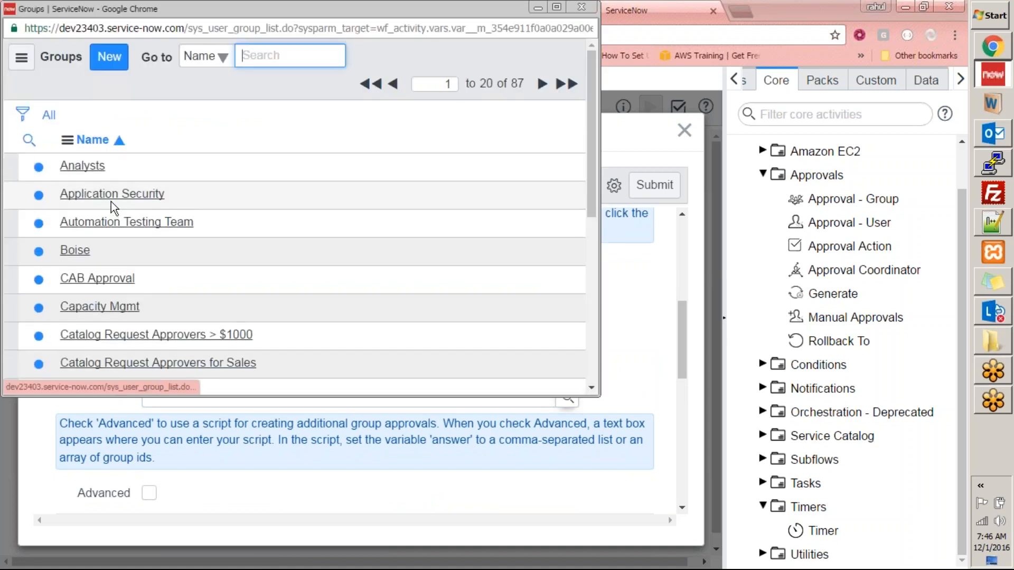
{"action": "left_click", "coordinate": [82, 166]}
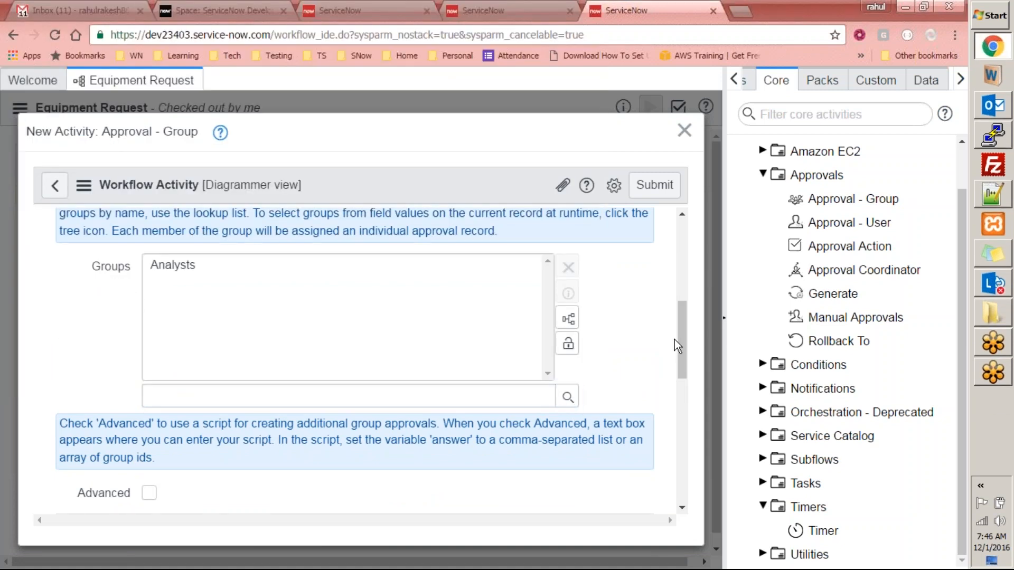
{"action": "left_click_drag", "start_coordinate": [680, 351], "coordinate": [678, 420]}
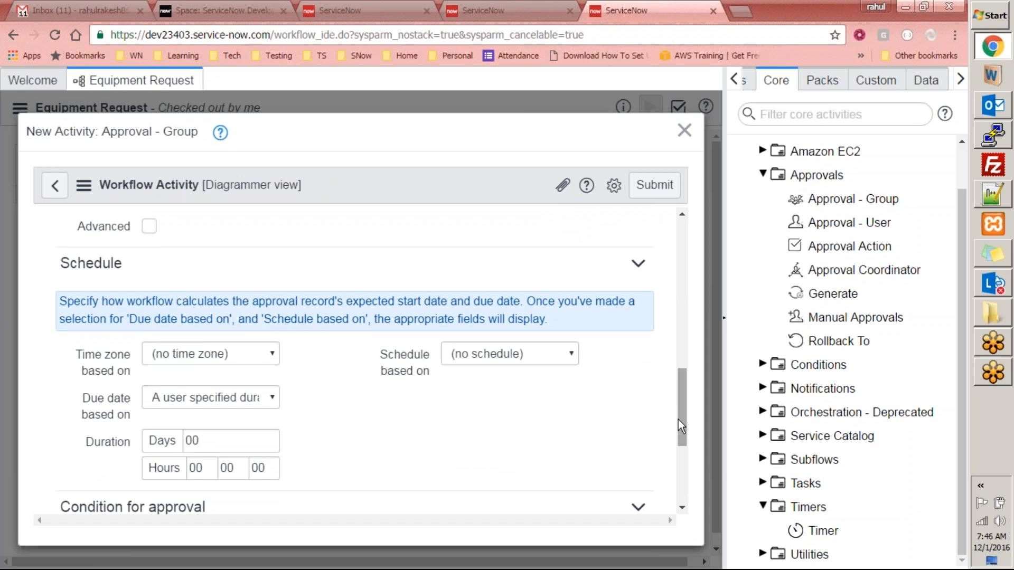
{"action": "left_click_drag", "start_coordinate": [678, 419], "coordinate": [679, 485]}
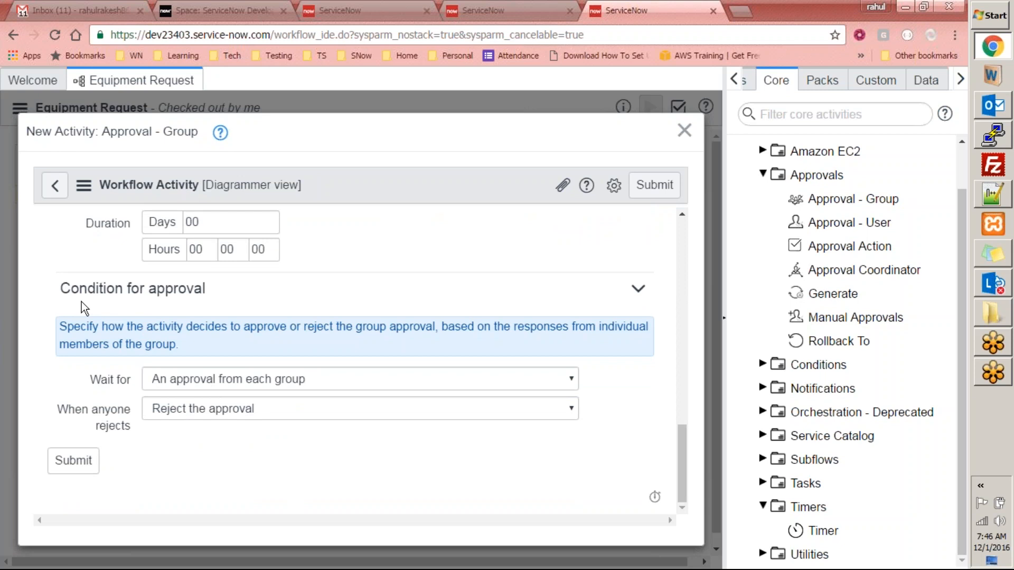
{"action": "left_click_drag", "start_coordinate": [67, 299], "coordinate": [181, 294]}
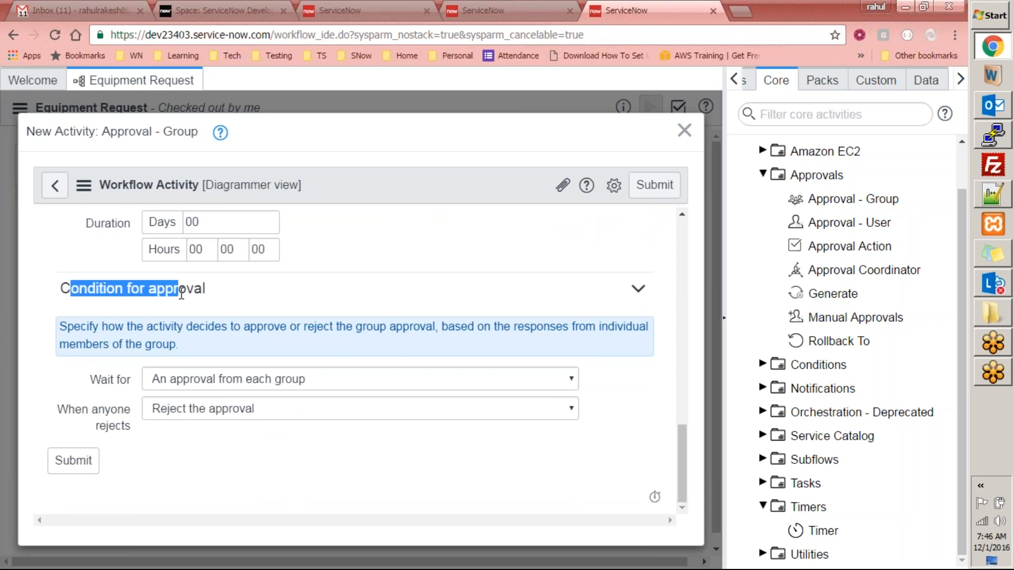
{"action": "left_click", "coordinate": [257, 449]}
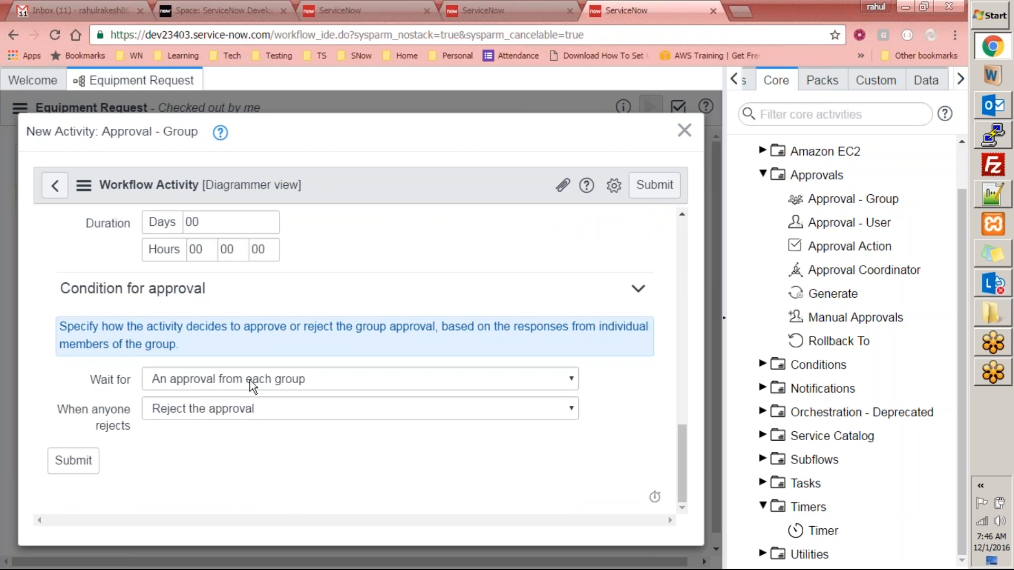
- Set Wait for to An approval from each group and submit the activity
{"action": "left_click", "coordinate": [294, 381]}
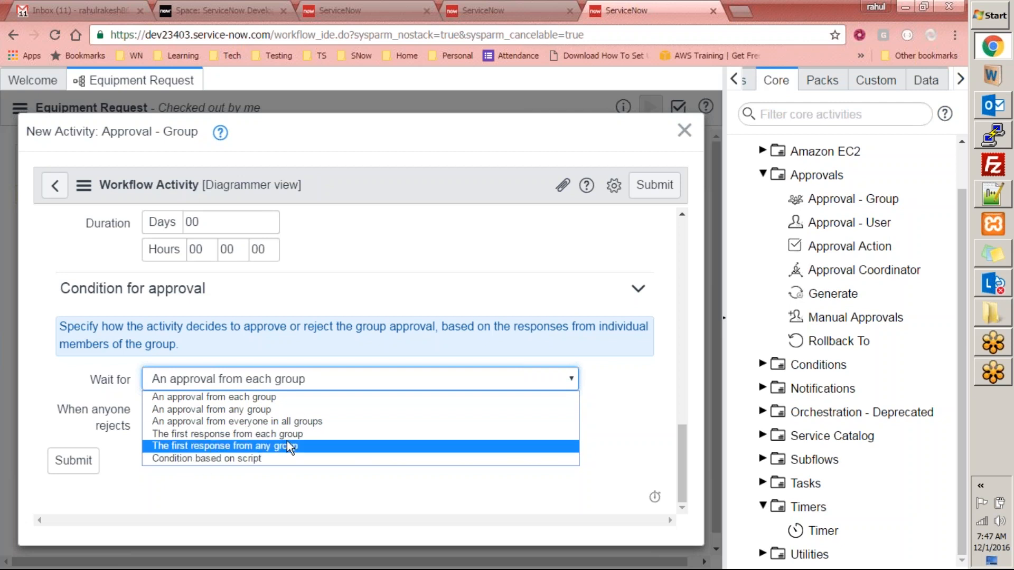
{"action": "left_click", "coordinate": [176, 445]}
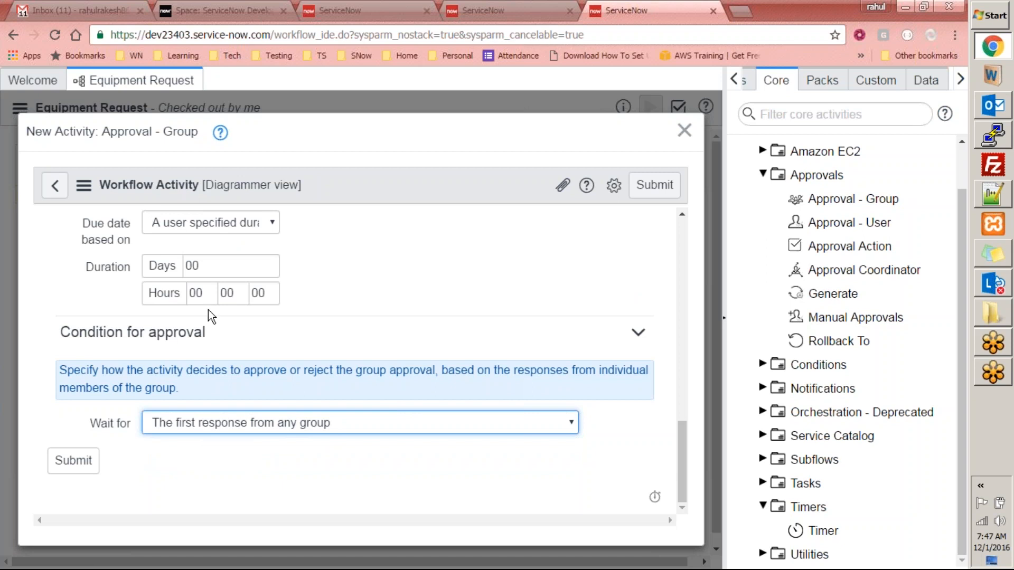
{"action": "left_click", "coordinate": [354, 427]}
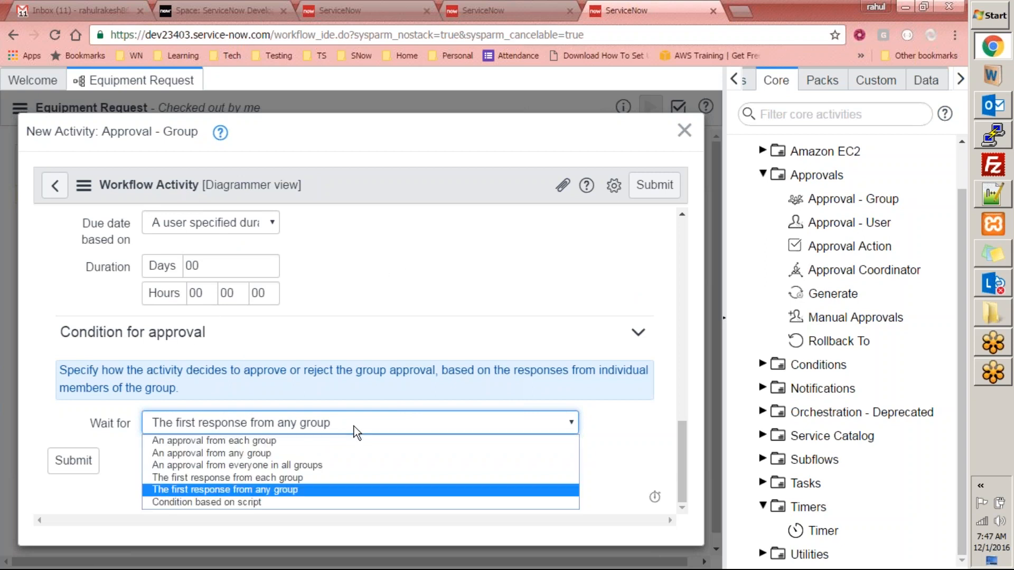
{"action": "left_click", "coordinate": [280, 441]}
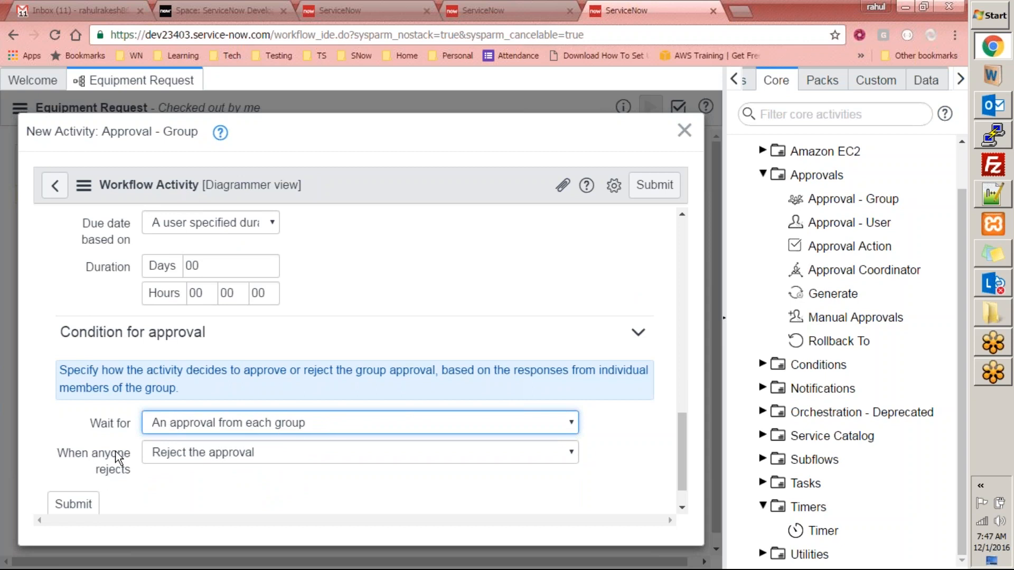
{"action": "mouse_move", "coordinate": [100, 461]}
{"action": "scroll", "coordinate": [682, 449], "scroll_direction": "down", "scroll_amount": 1}
{"action": "left_click", "coordinate": [91, 463]}
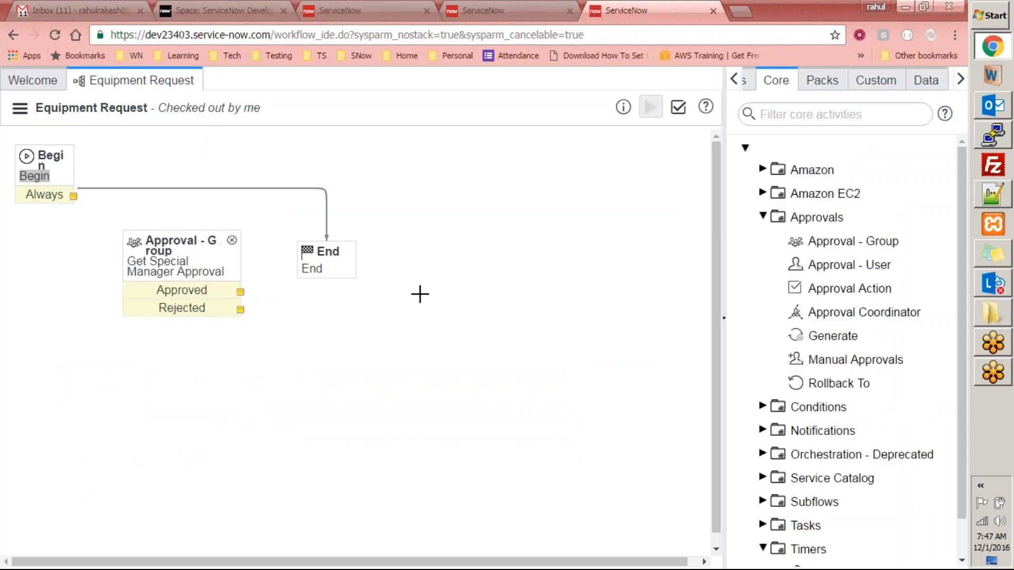
{"action": "left_click_drag", "start_coordinate": [718, 230], "coordinate": [721, 279]}
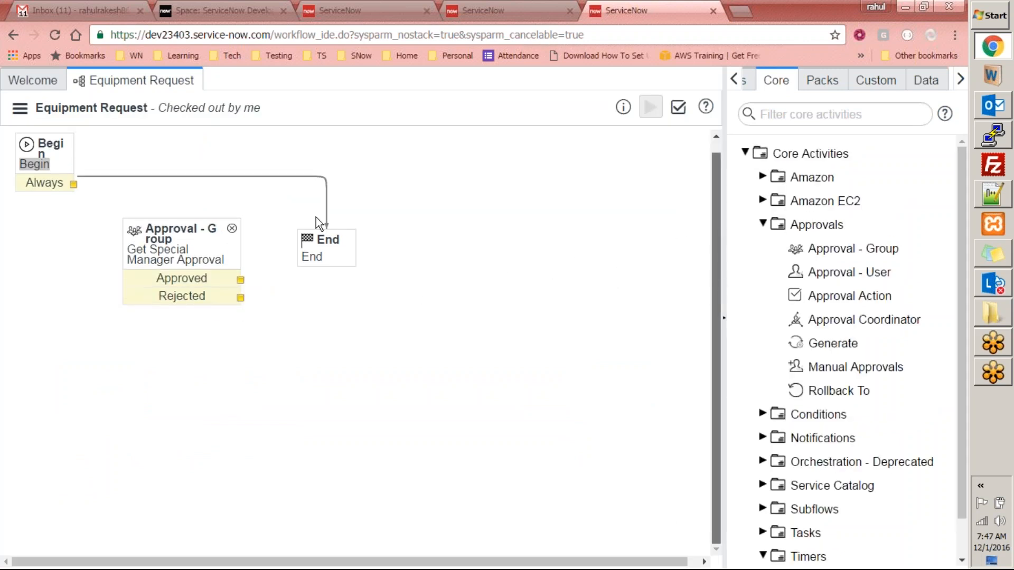
- Move End down-right, reroute Begin's Always transition to Approval - Group, and nudge it left
{"action": "left_click_drag", "start_coordinate": [312, 244], "coordinate": [505, 306]}
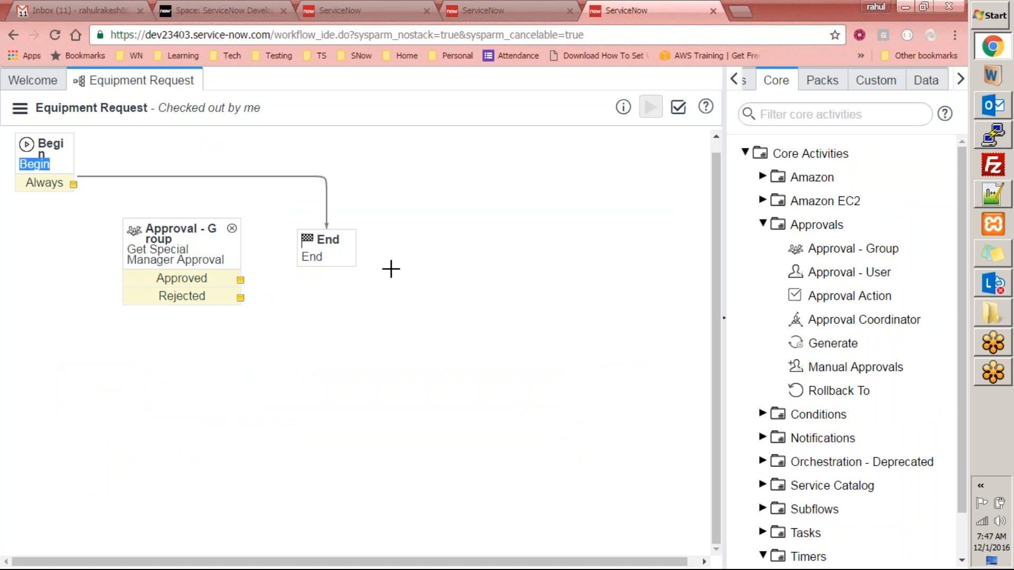
{"action": "left_click_drag", "start_coordinate": [323, 247], "coordinate": [570, 432]}
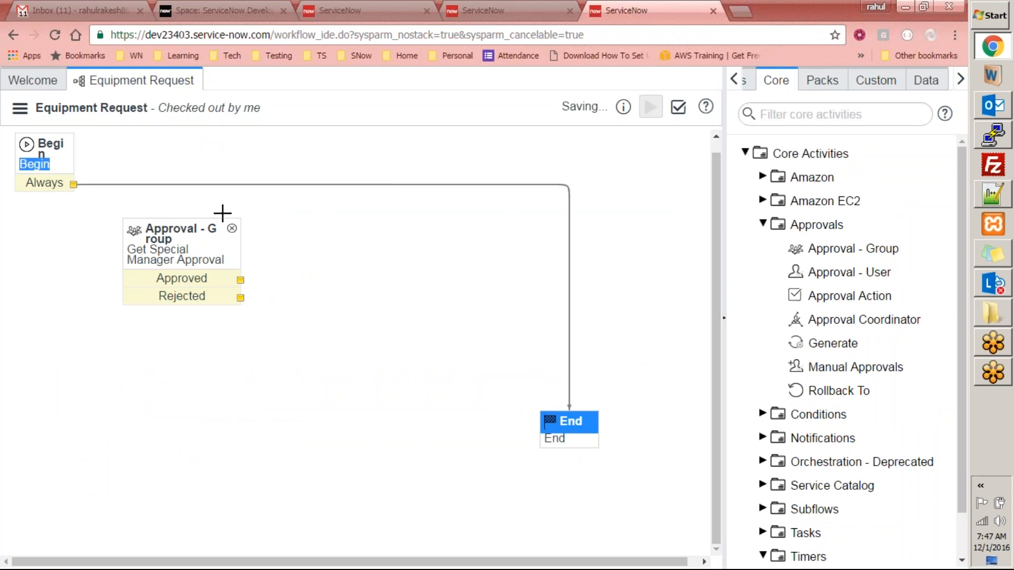
{"action": "left_click", "coordinate": [129, 184]}
{"action": "left_click_drag", "start_coordinate": [570, 408], "coordinate": [243, 244]}
{"action": "left_click_drag", "start_coordinate": [182, 223], "coordinate": [183, 225]}
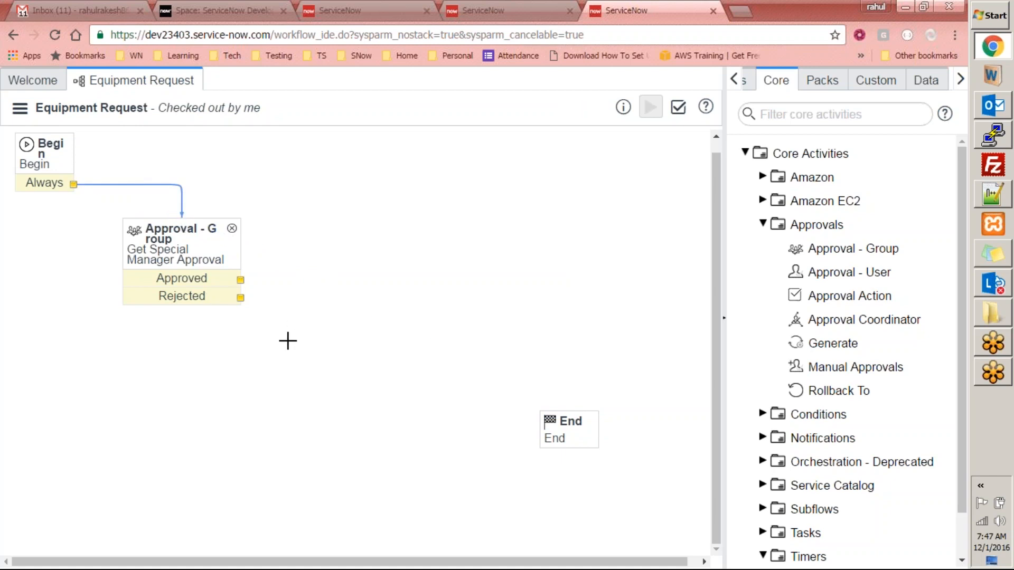
{"action": "mouse_move", "coordinate": [169, 240]}
{"action": "left_mouse_down"}
{"action": "mouse_move", "coordinate": [177, 239]}
{"action": "mouse_move", "coordinate": [156, 239]}
{"action": "left_mouse_up"}
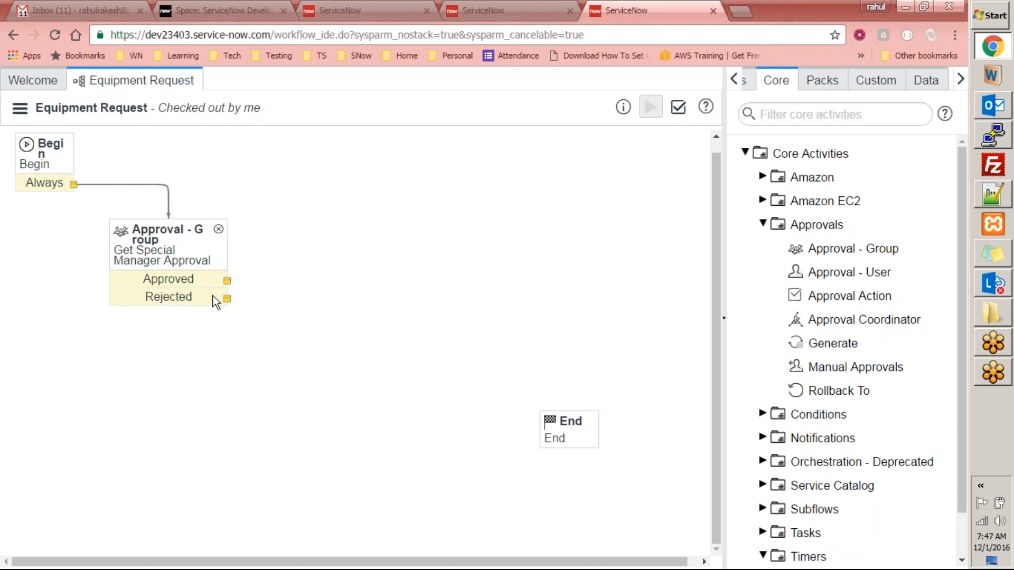
- Add a Create Task activity from the Tasks group to the Equipment Request workflow
{"action": "left_click", "coordinate": [762, 222]}
{"action": "left_click", "coordinate": [762, 366]}
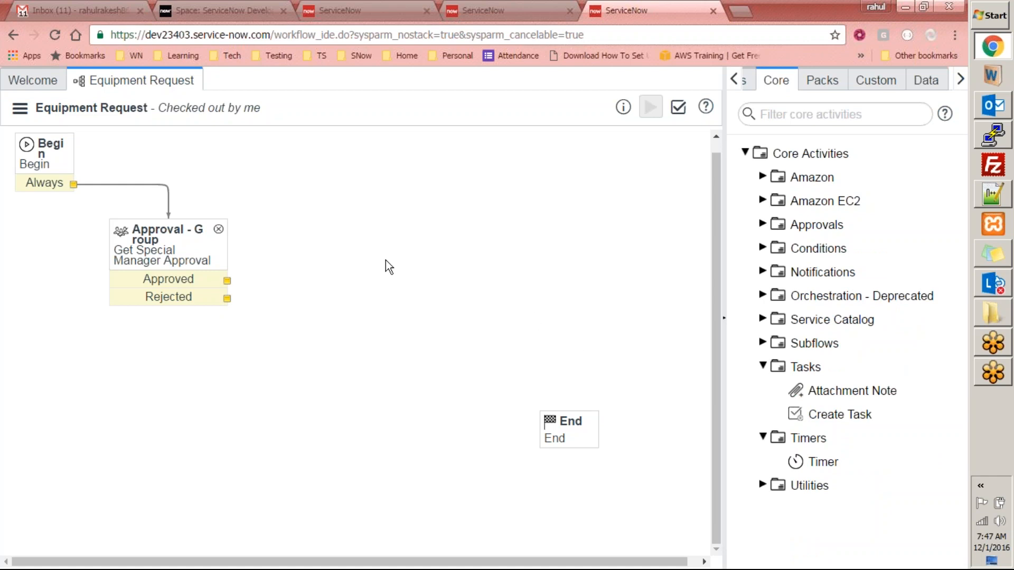
{"action": "left_click_drag", "start_coordinate": [361, 214], "coordinate": [385, 210]}
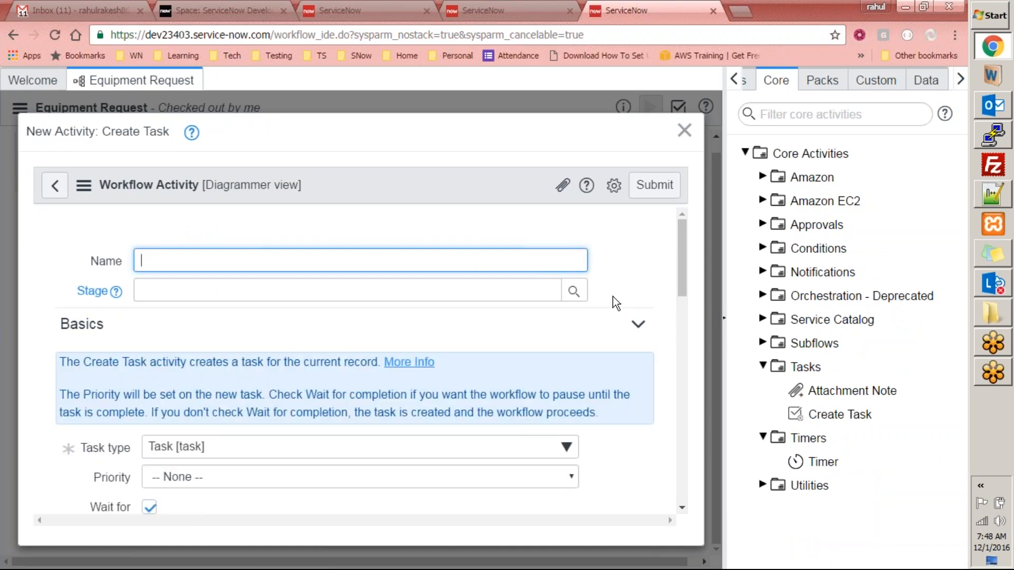
- Name the new task activity 'Create Procurement Task'
{"action": "type", "text": "Create Procurement Task"}
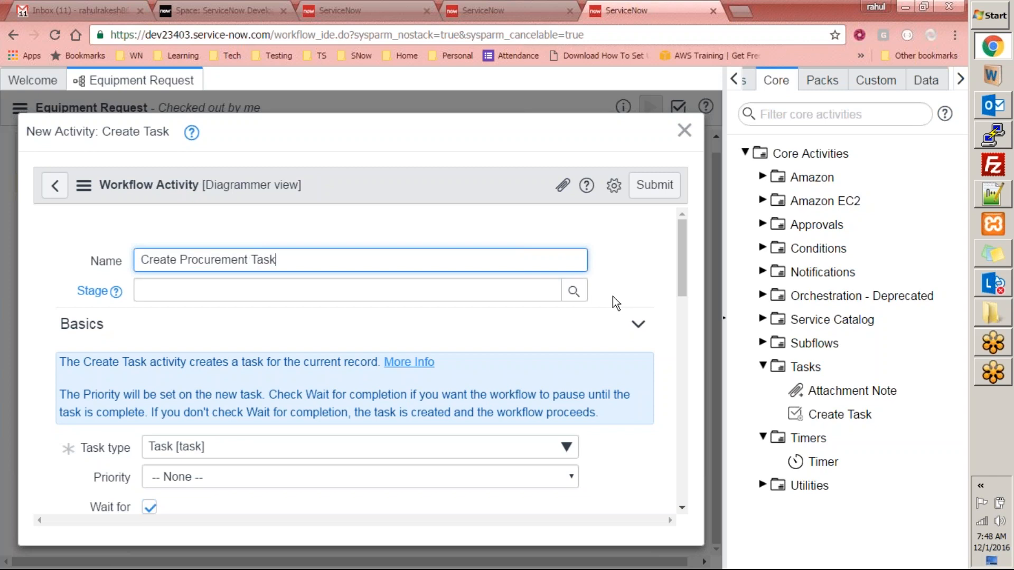
{"action": "left_click_drag", "start_coordinate": [678, 264], "coordinate": [674, 290]}
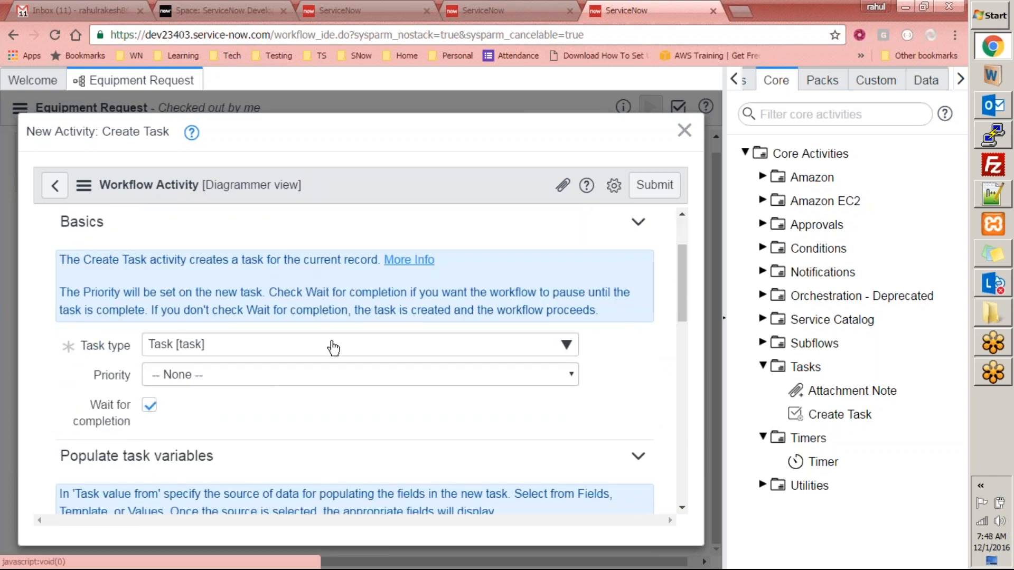
{"action": "left_click", "coordinate": [487, 379]}
{"action": "left_click", "coordinate": [223, 404]}
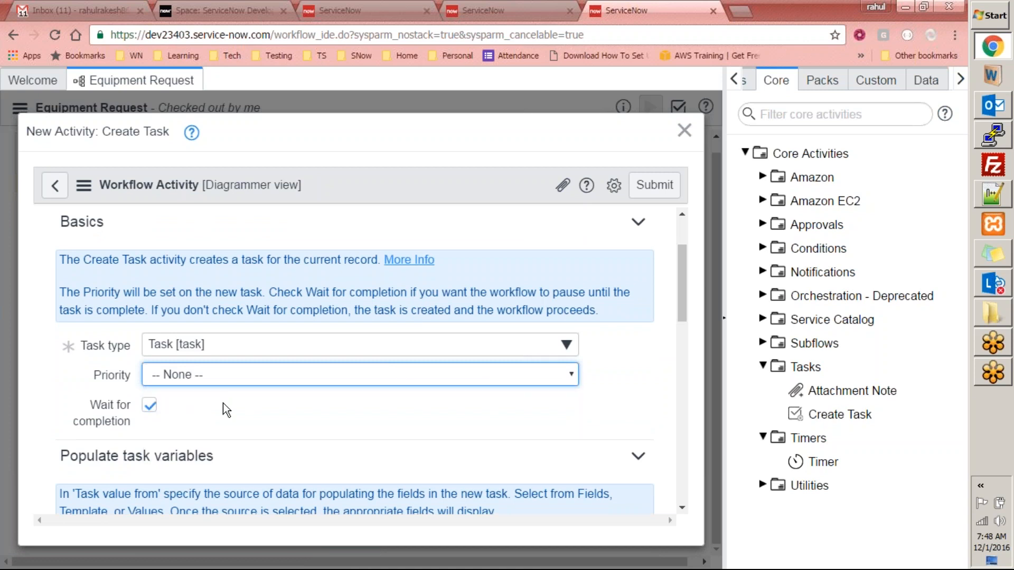
{"action": "left_click_drag", "start_coordinate": [679, 284], "coordinate": [677, 365]}
- Open the Fulfillment group lookup and browse the Groups list for Capacity Mgmt
{"action": "left_click", "coordinate": [564, 265]}
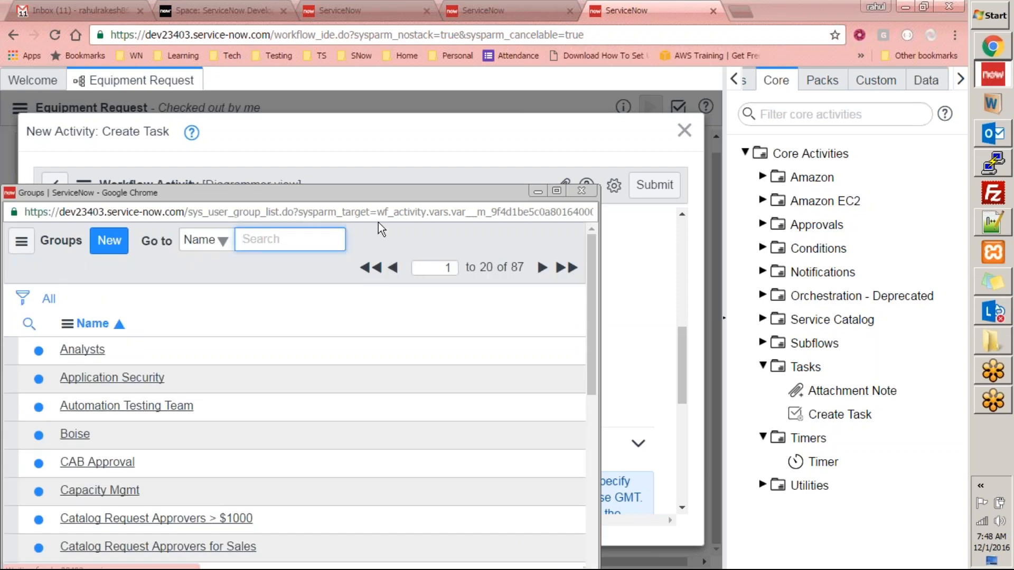
{"action": "left_click_drag", "start_coordinate": [394, 195], "coordinate": [431, 131]}
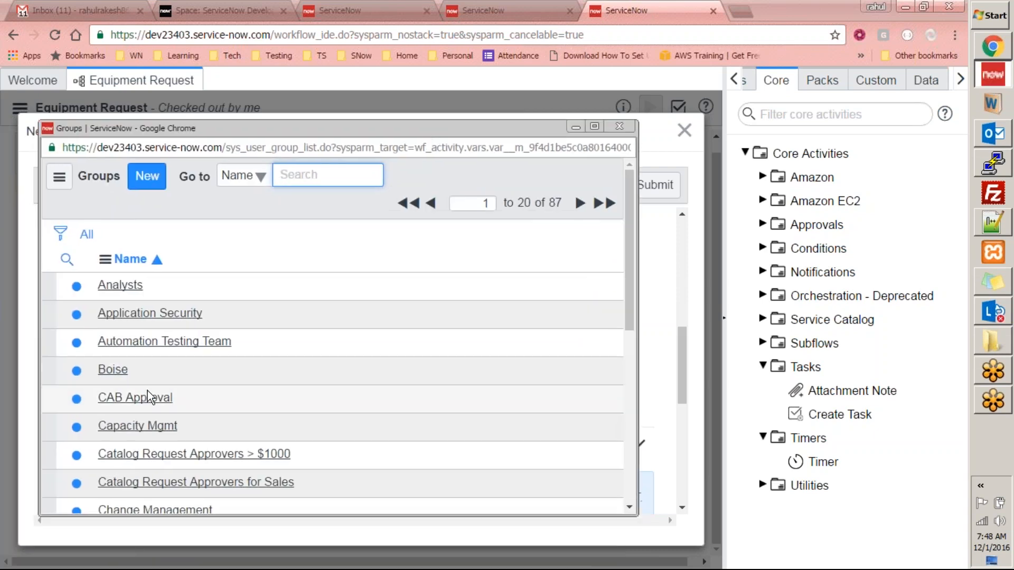
{"action": "scroll", "coordinate": [310, 380], "scroll_direction": "down", "scroll_amount": 2}
{"action": "scroll", "coordinate": [311, 380], "scroll_direction": "down", "scroll_amount": 5}
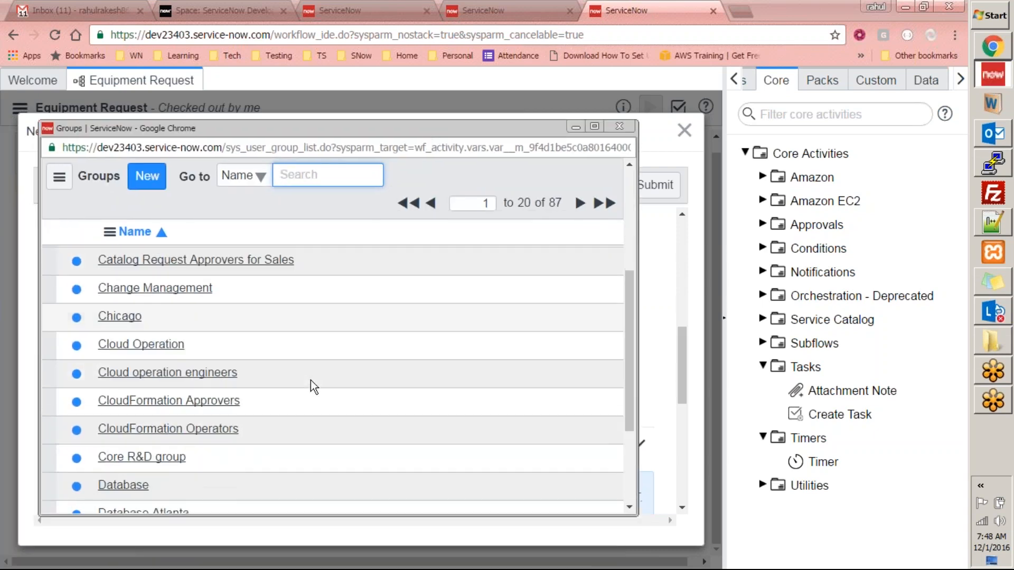
{"action": "scroll", "coordinate": [314, 387], "scroll_direction": "down", "scroll_amount": 2}
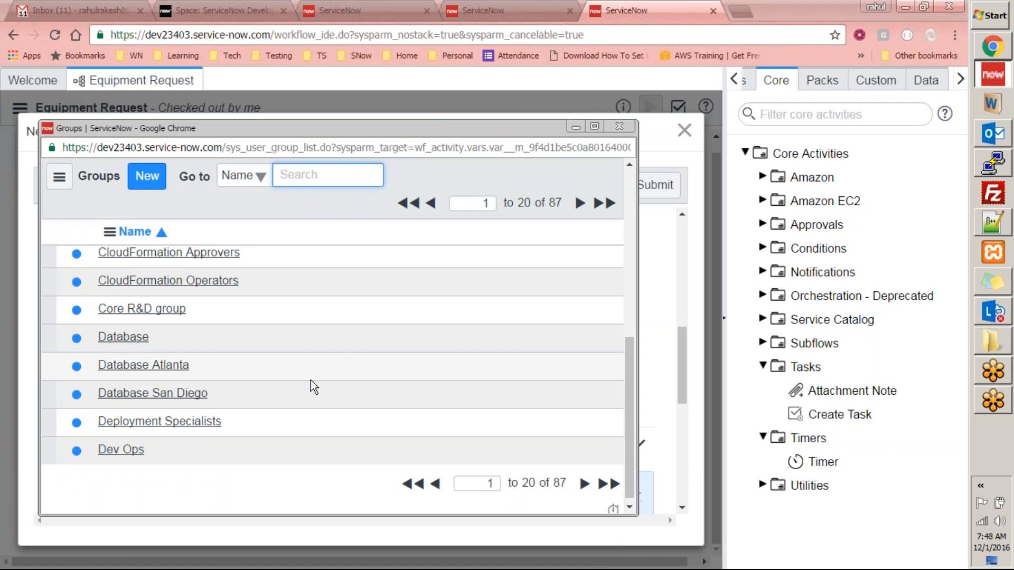
{"action": "scroll", "coordinate": [310, 380], "scroll_direction": "up", "scroll_amount": 3}
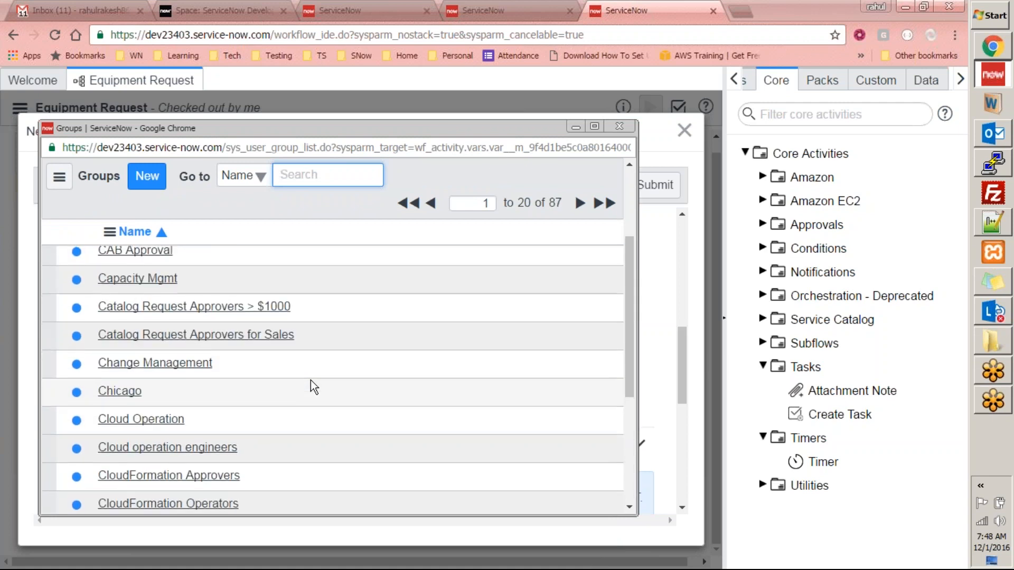
{"action": "scroll", "coordinate": [313, 387], "scroll_direction": "up", "scroll_amount": 1}
- Set the fulfillment group to Capacity Mgmt and assign the task to a user
{"action": "left_click", "coordinate": [130, 353]}
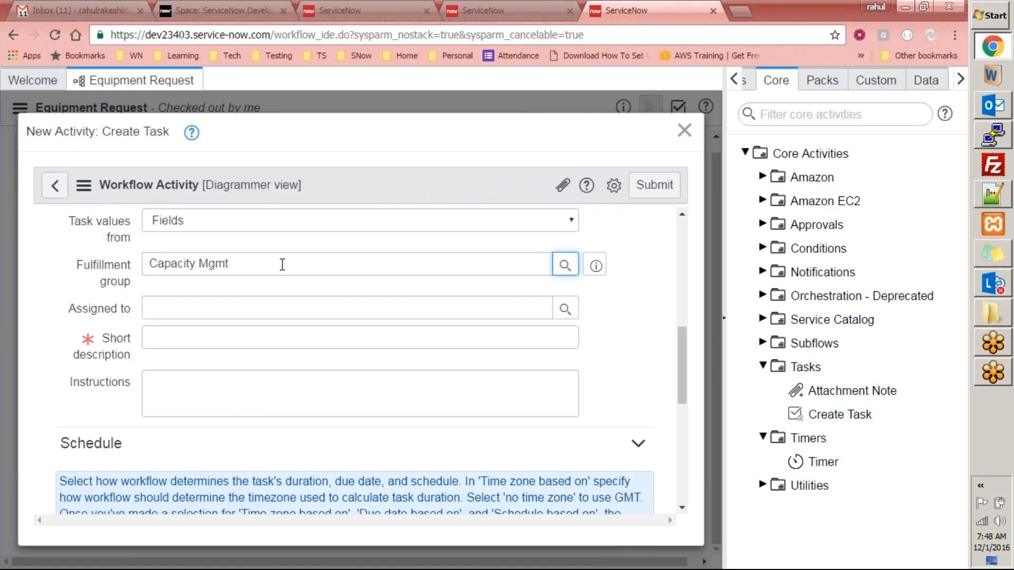
{"action": "scroll", "coordinate": [280, 264], "scroll_direction": "up", "scroll_amount": 3}
{"action": "scroll", "coordinate": [228, 271], "scroll_direction": "up", "scroll_amount": 4}
{"action": "scroll", "coordinate": [388, 293], "scroll_direction": "down", "scroll_amount": 5}
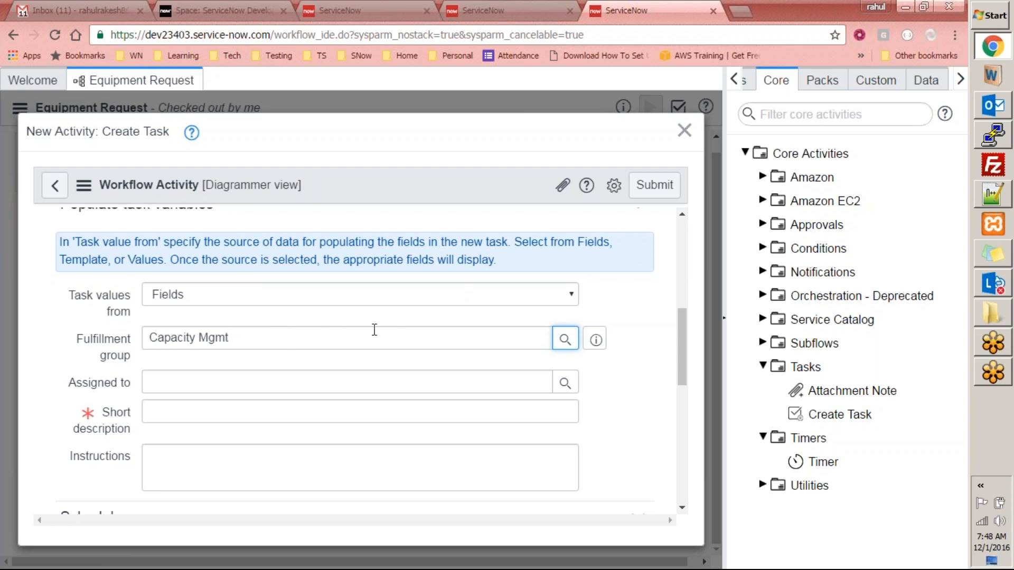
{"action": "left_click", "coordinate": [565, 382]}
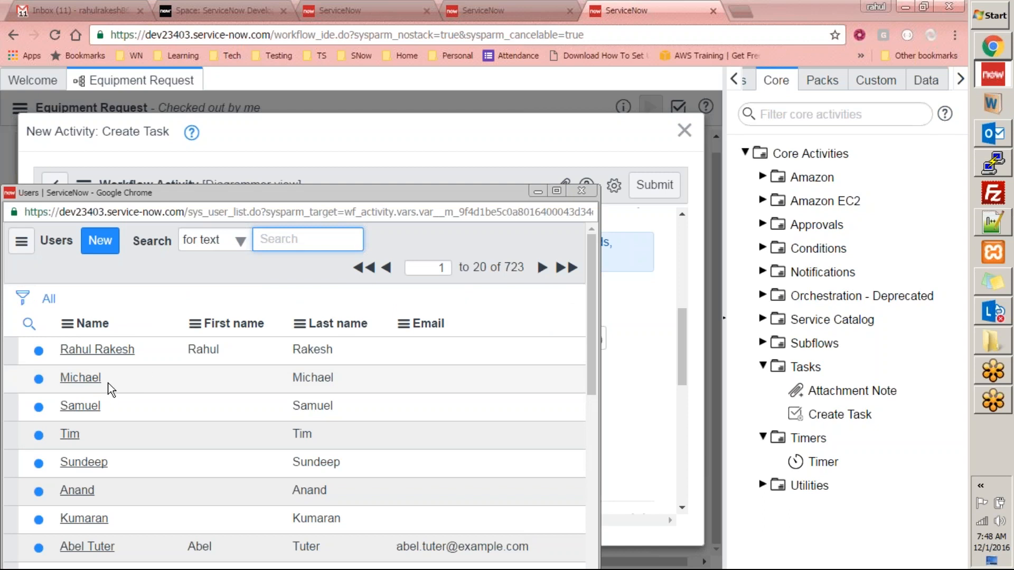
{"action": "left_click", "coordinate": [106, 353]}
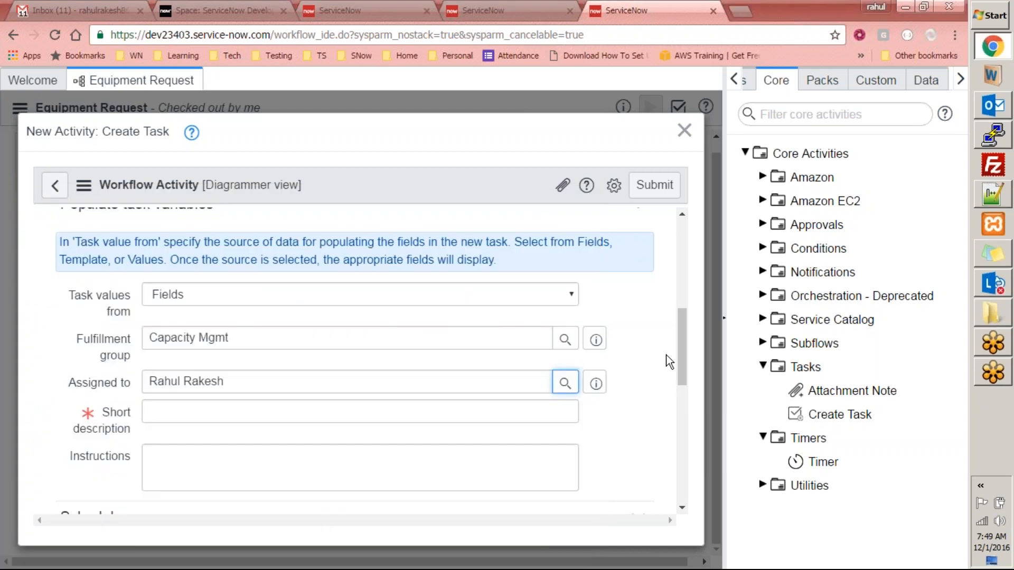
- Enter the short description 'Equipment Requested, please start procurement'
{"action": "left_click_drag", "start_coordinate": [682, 351], "coordinate": [683, 398]}
{"action": "left_click", "coordinate": [244, 227]}
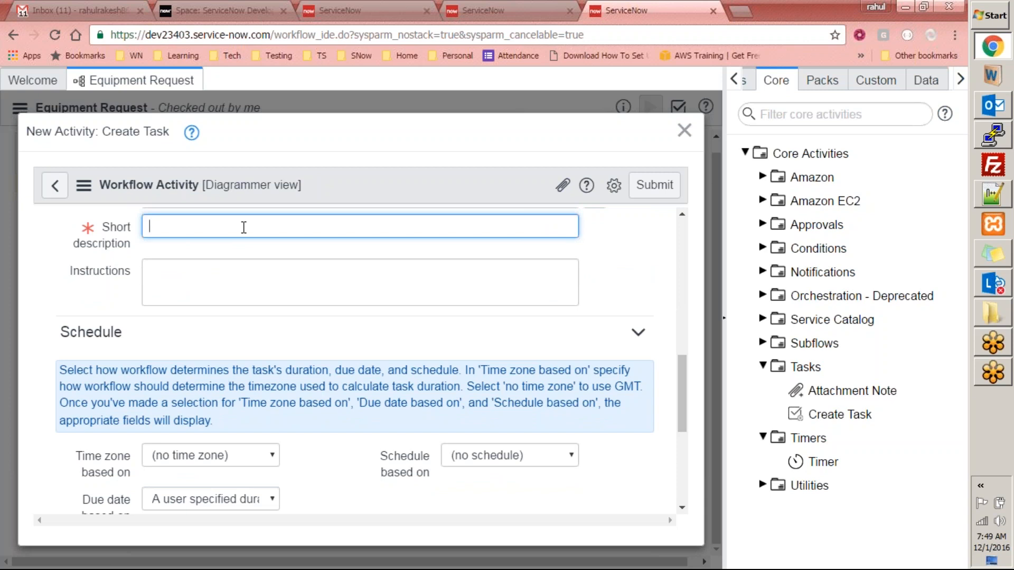
{"action": "type", "text": "Equipment Requested, please sta"}
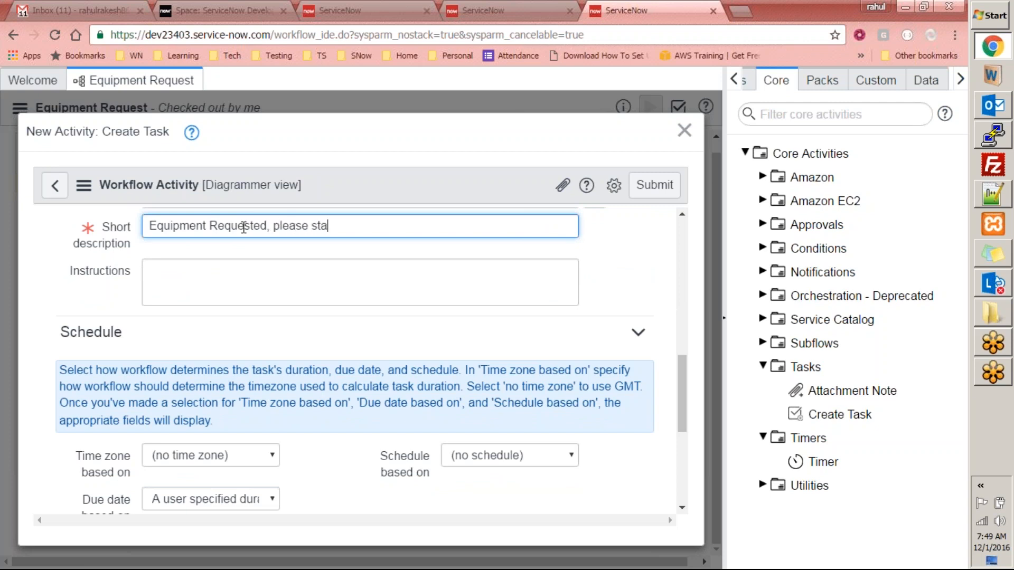
{"action": "type", "text": "rt procumener"}
{"action": "key", "text": "BackSpace"}
{"action": "key", "text": "BackSpace"}
{"action": "key", "text": "BackSpace"}
{"action": "key", "text": "BackSpace"}
{"action": "type", "text": "rement"}
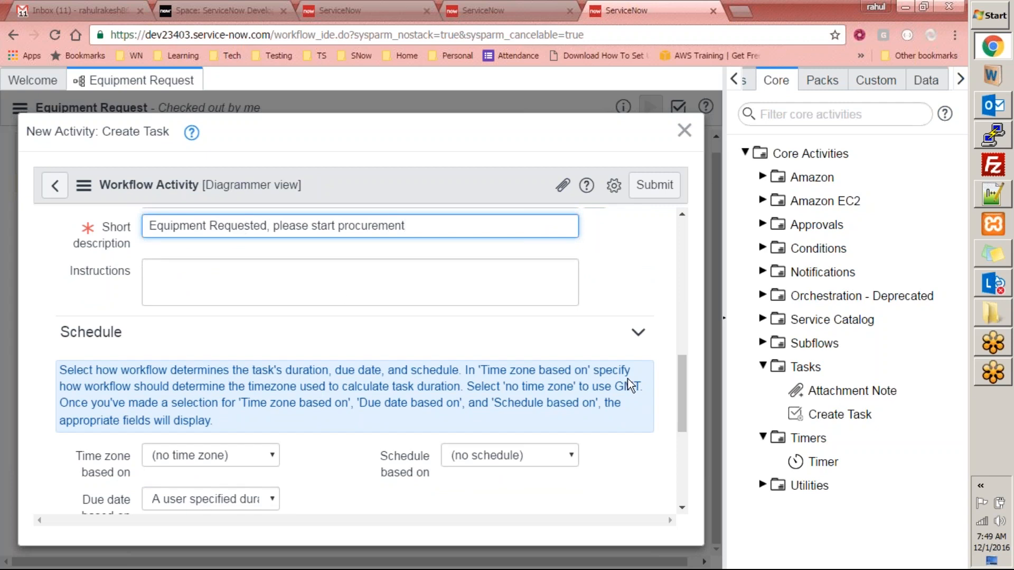
- Submit the Create Procurement Task activity to save it on the canvas
{"action": "scroll", "coordinate": [676, 377], "scroll_direction": "down", "scroll_amount": 4}
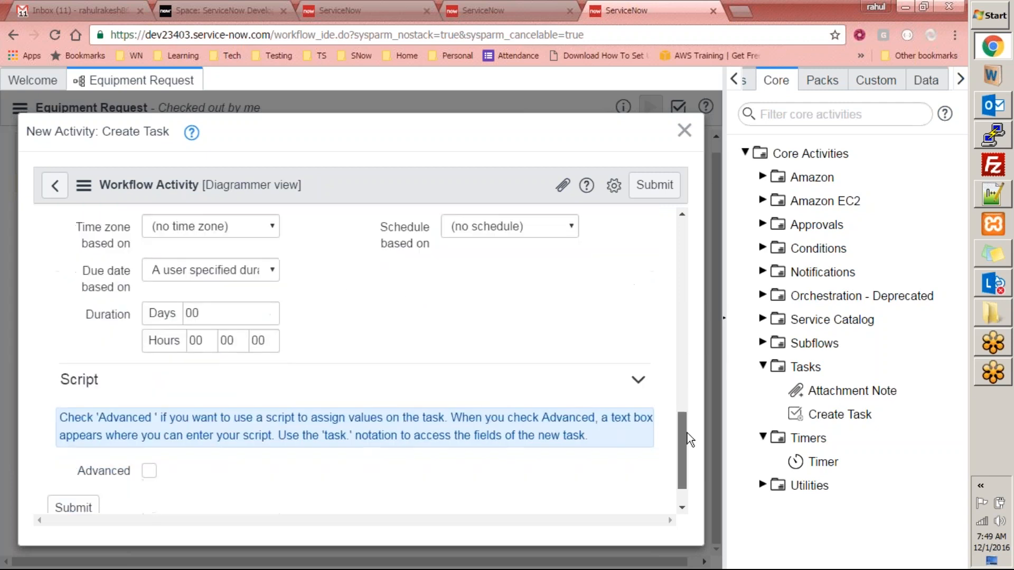
{"action": "scroll", "coordinate": [687, 433], "scroll_direction": "down", "scroll_amount": 1}
{"action": "scroll", "coordinate": [635, 447], "scroll_direction": "up", "scroll_amount": 2}
{"action": "scroll", "coordinate": [411, 375], "scroll_direction": "up", "scroll_amount": 3}
{"action": "scroll", "coordinate": [347, 360], "scroll_direction": "down", "scroll_amount": 4}
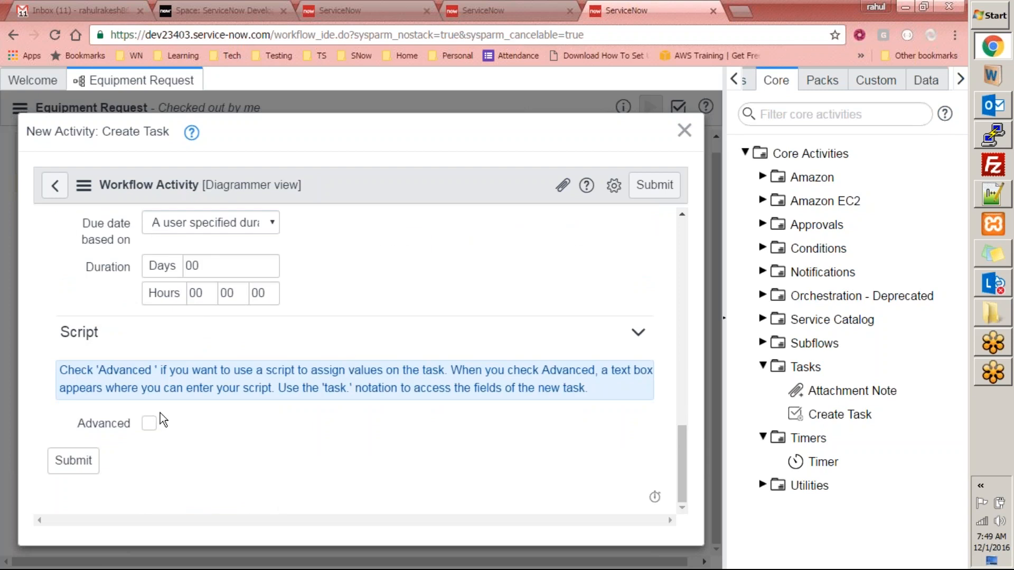
{"action": "scroll", "coordinate": [158, 412], "scroll_direction": "up", "scroll_amount": 3}
{"action": "scroll", "coordinate": [113, 319], "scroll_direction": "up", "scroll_amount": 1}
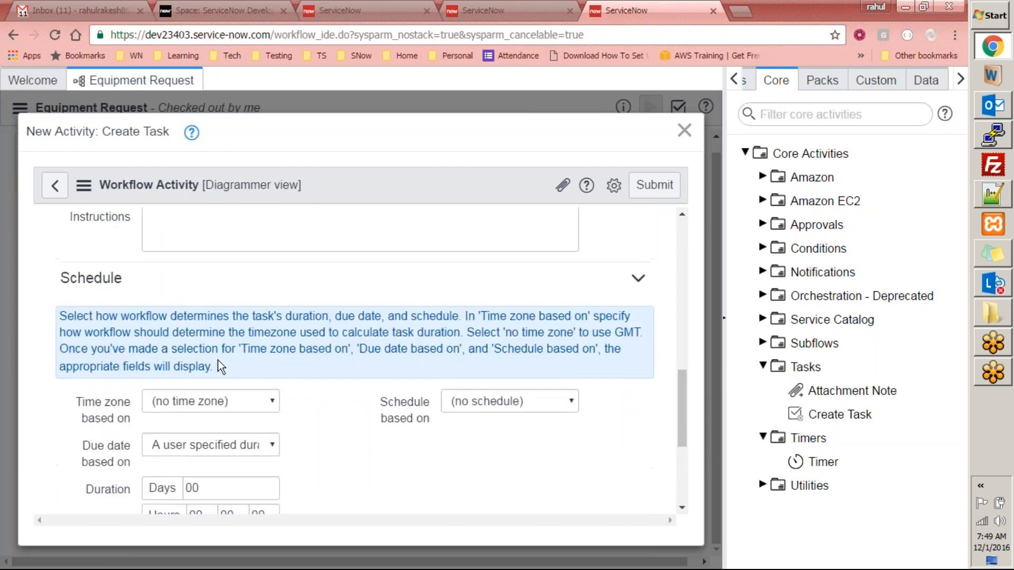
{"action": "scroll", "coordinate": [219, 366], "scroll_direction": "down", "scroll_amount": 1}
{"action": "scroll", "coordinate": [171, 460], "scroll_direction": "down", "scroll_amount": 3}
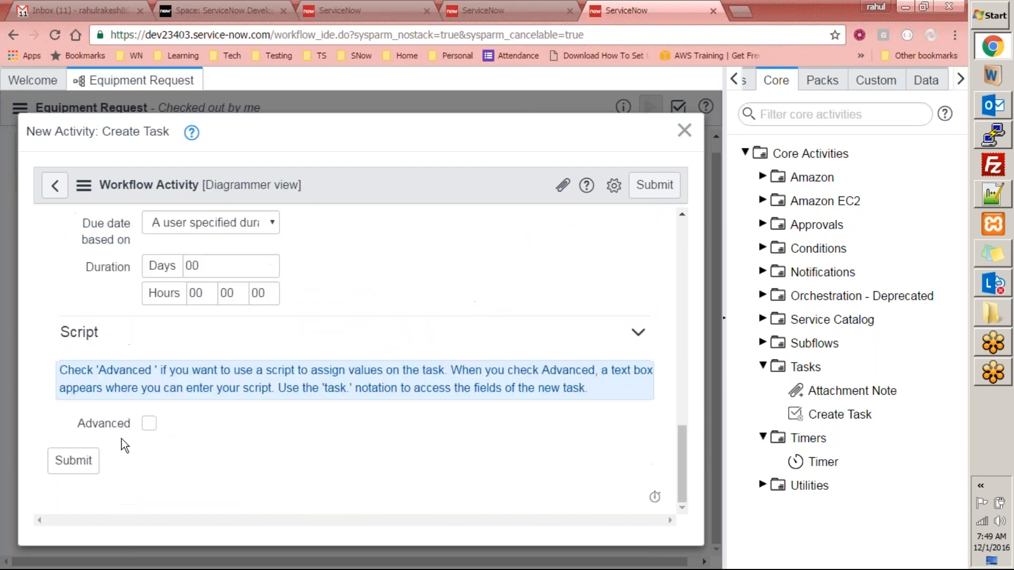
{"action": "scroll", "coordinate": [167, 423], "scroll_direction": "up", "scroll_amount": 1}
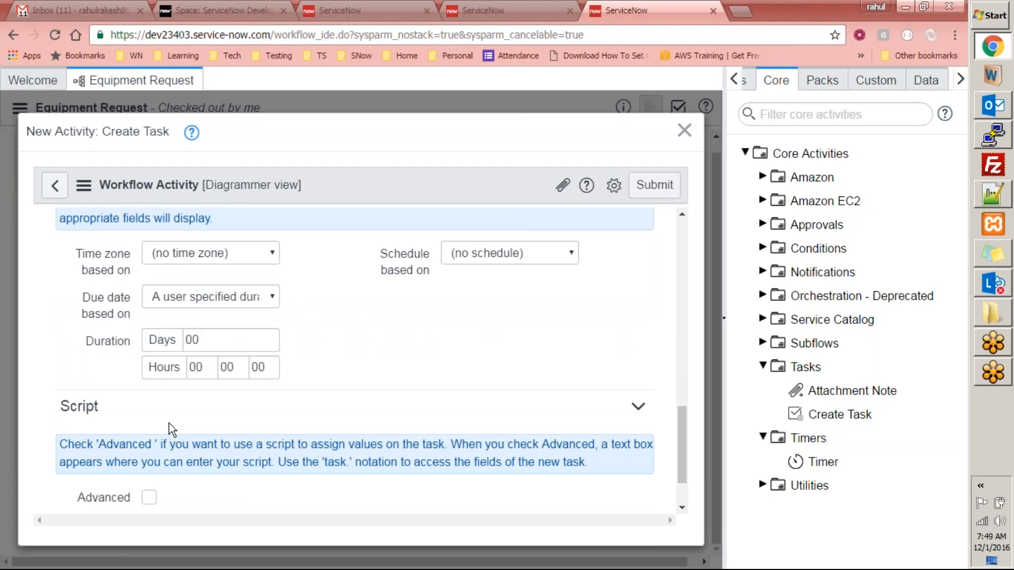
{"action": "scroll", "coordinate": [117, 491], "scroll_direction": "down", "scroll_amount": 1}
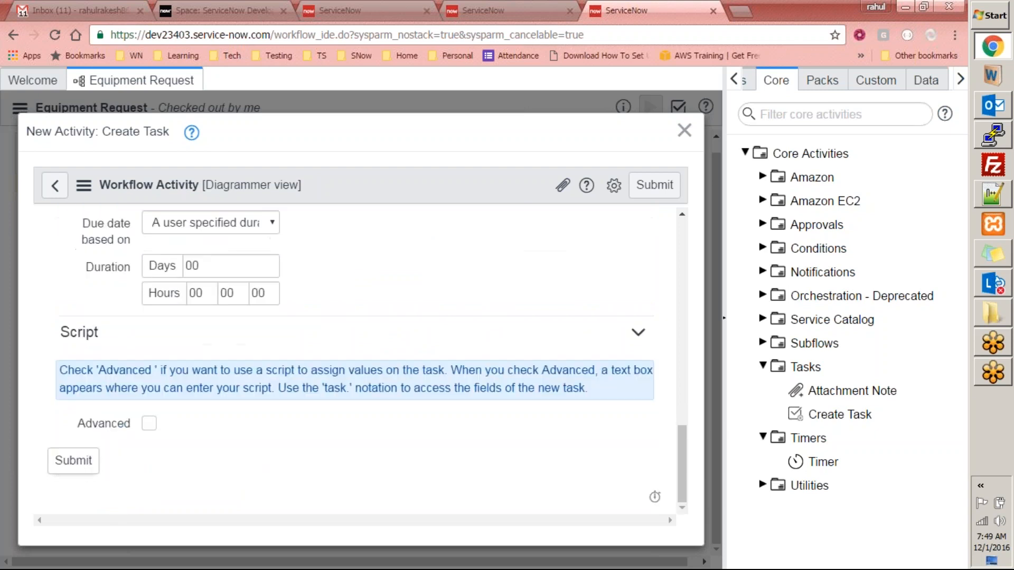
{"action": "left_click", "coordinate": [76, 463]}
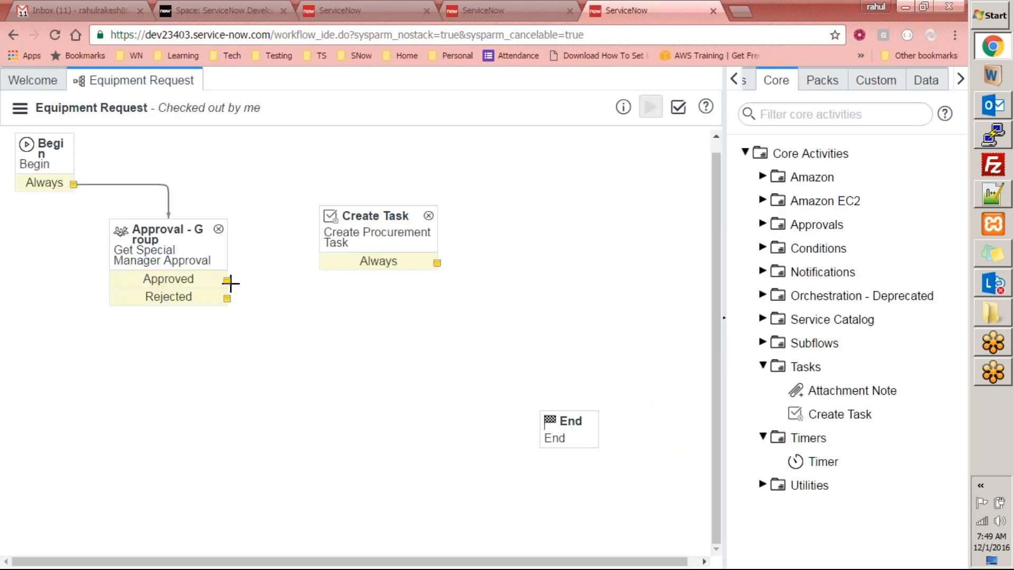
- Link the approval's Approved exit to Create Procurement Task and drop a Notification activity on the canvas
{"action": "left_click_drag", "start_coordinate": [226, 280], "coordinate": [319, 233]}
{"action": "left_click", "coordinate": [762, 271]}
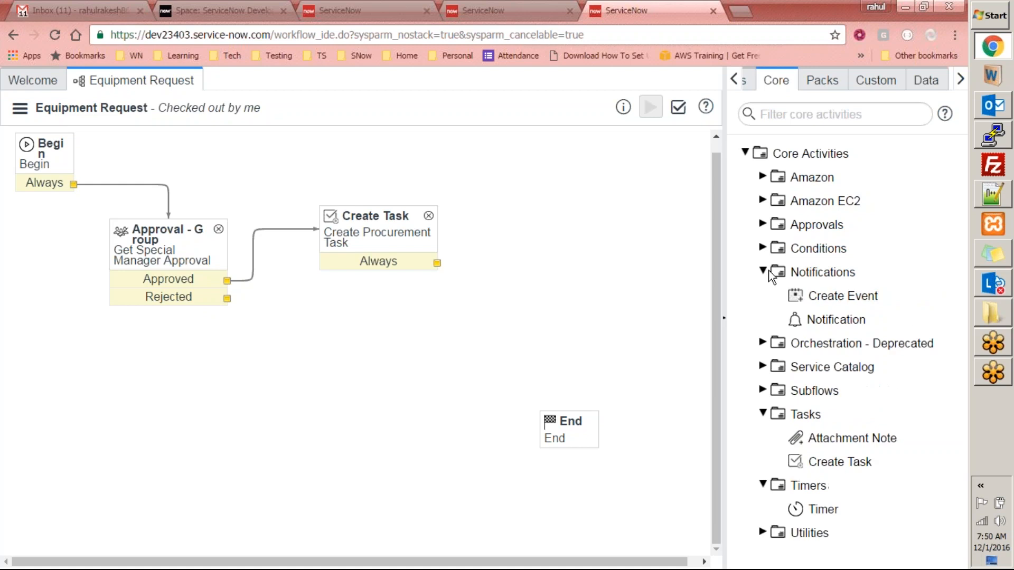
{"action": "left_click_drag", "start_coordinate": [827, 317], "coordinate": [485, 336]}
{"action": "left_click_drag", "start_coordinate": [248, 353], "coordinate": [250, 351]}
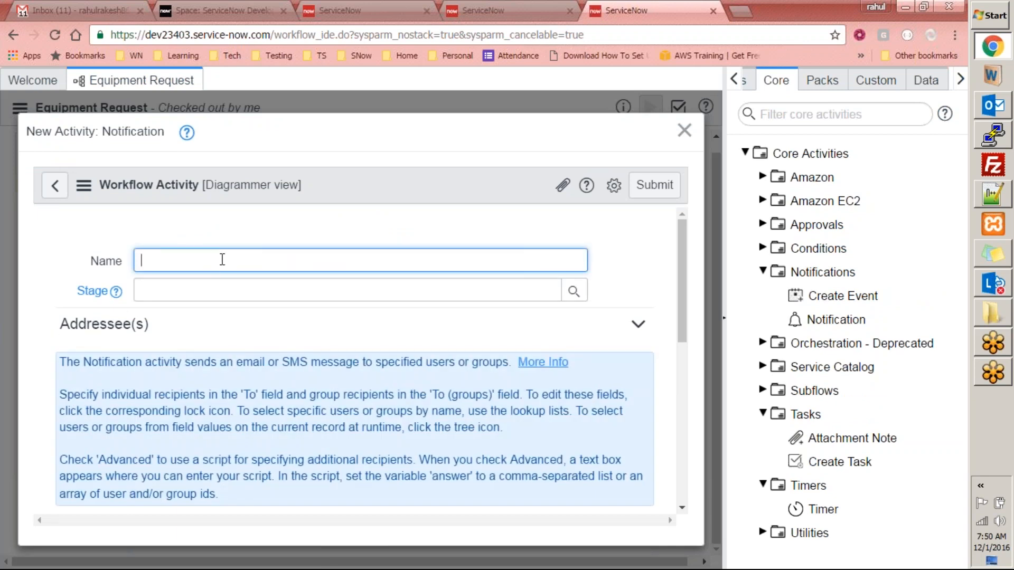
- Name the notification 'Equipment Request Rejection' and add one individual recipient's e-mail address
{"action": "type", "text": "quipment Request"}
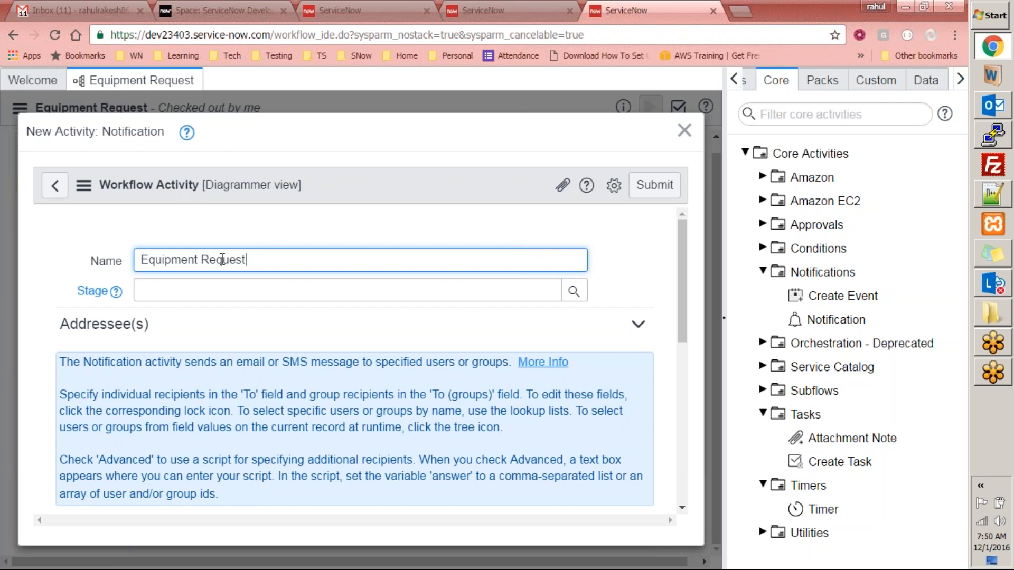
{"action": "type", "text": " Rejection"}
{"action": "left_click_drag", "start_coordinate": [679, 240], "coordinate": [661, 340]}
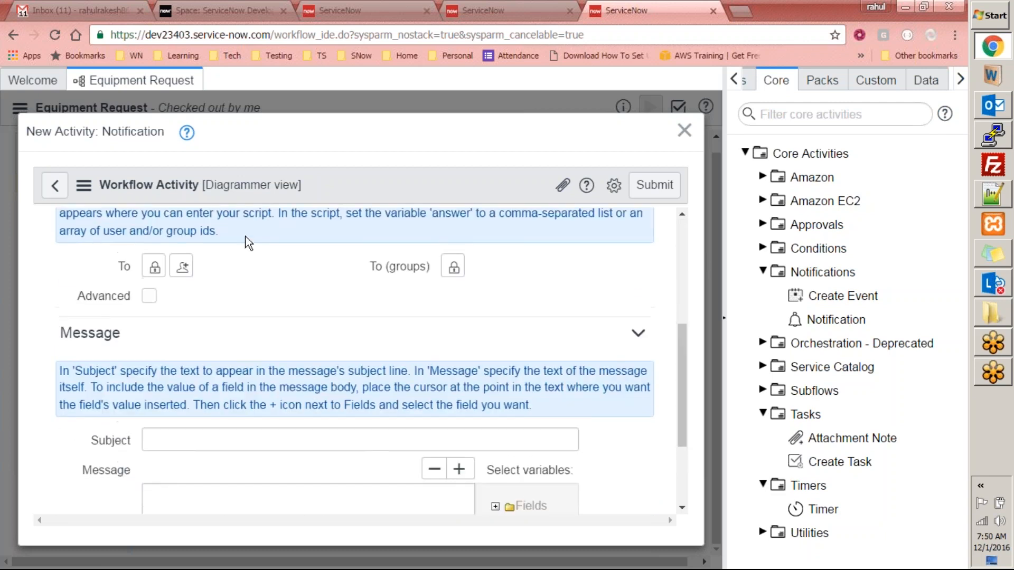
{"action": "left_click", "coordinate": [155, 267]}
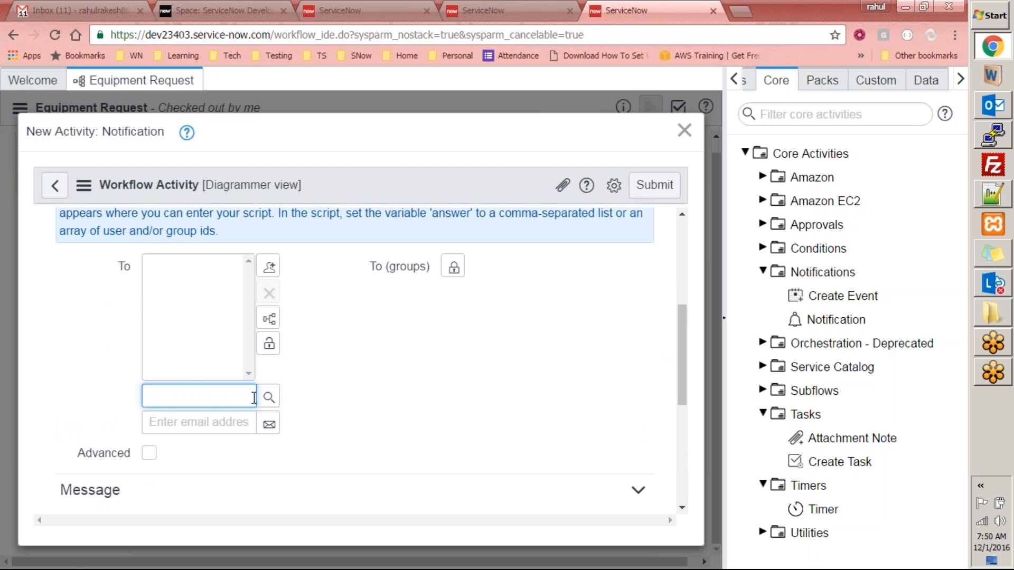
{"action": "left_click", "coordinate": [230, 422]}
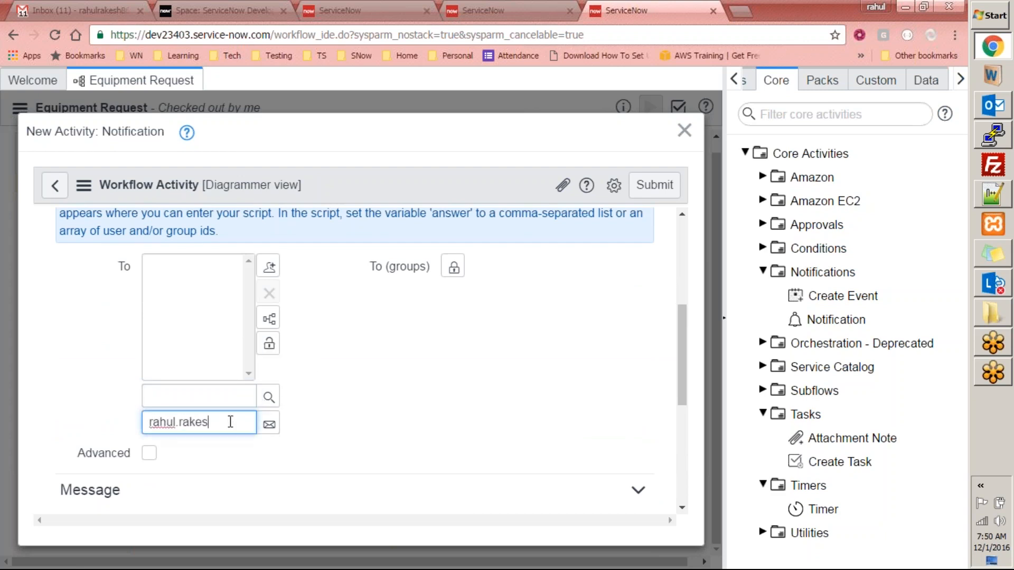
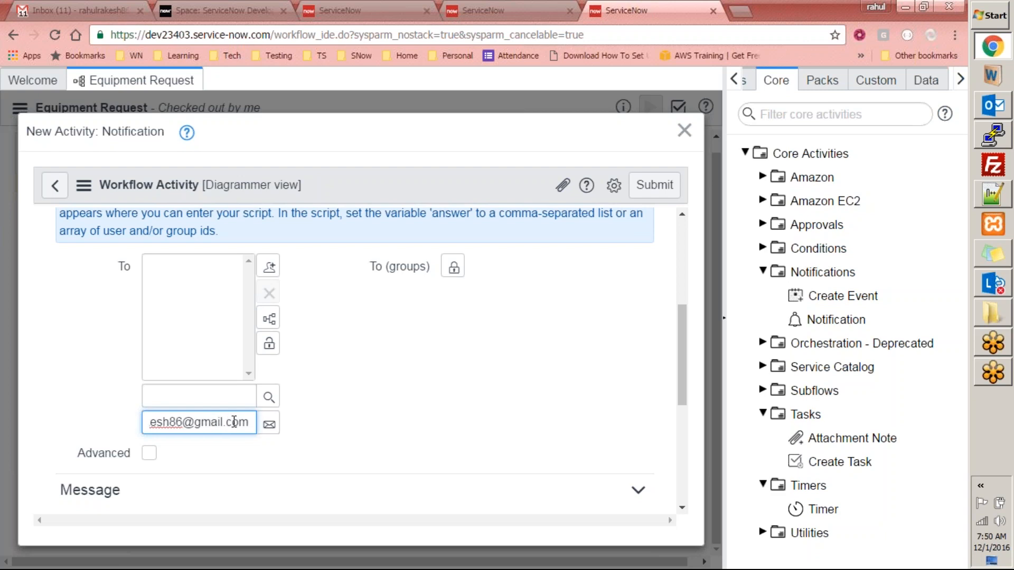
{"action": "left_click", "coordinate": [268, 425]}
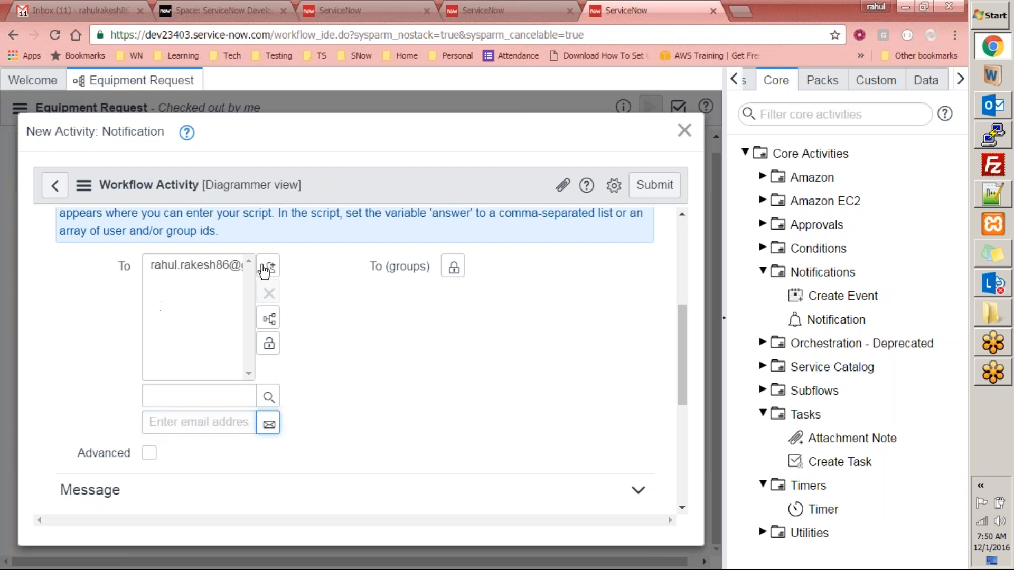
{"action": "left_click", "coordinate": [269, 345]}
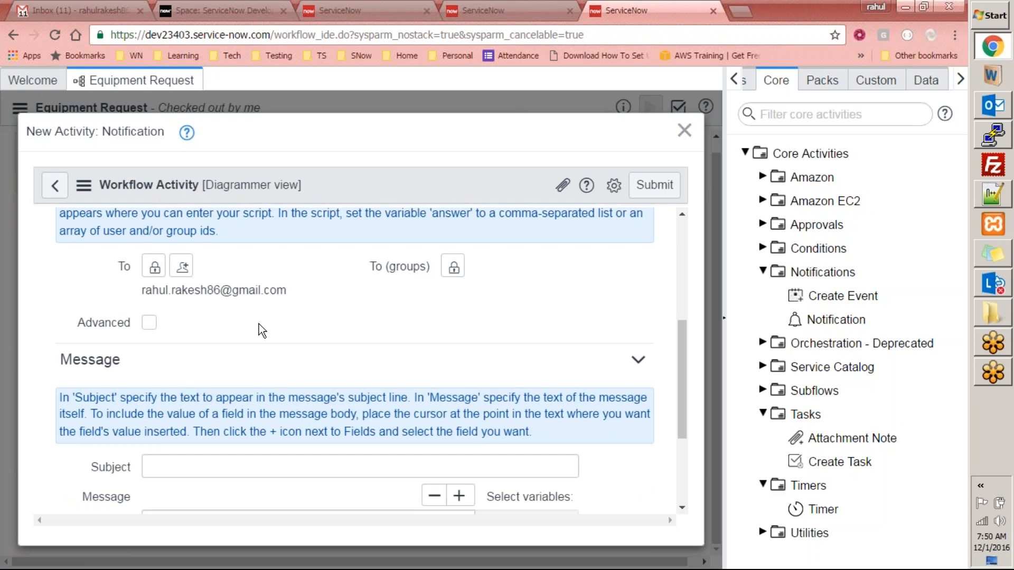
- Add the Analysts group to the To (groups) recipients
{"action": "scroll", "coordinate": [259, 324], "scroll_direction": "up", "scroll_amount": 3}
{"action": "scroll", "coordinate": [255, 316], "scroll_direction": "down", "scroll_amount": 2}
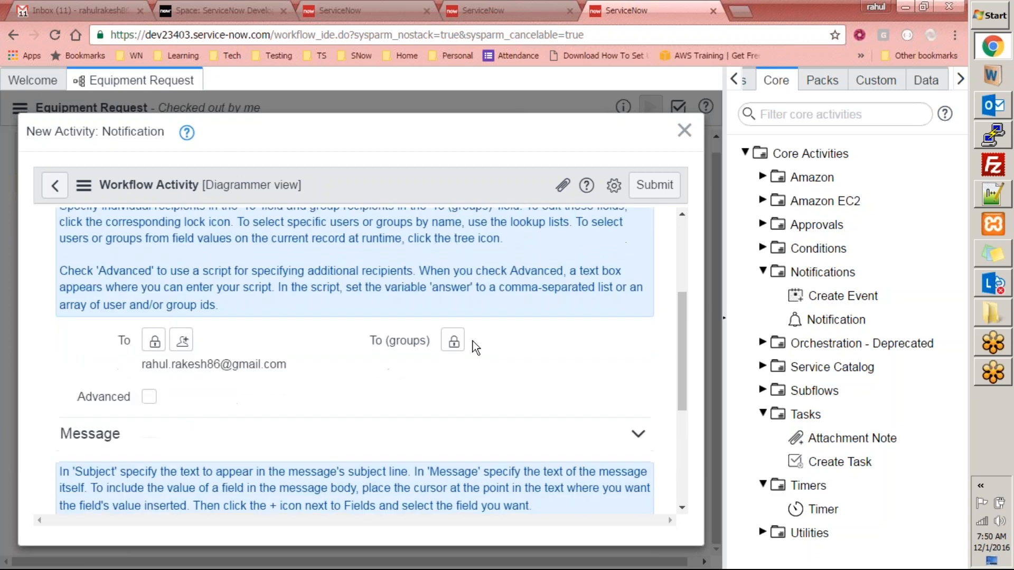
{"action": "scroll", "coordinate": [453, 347], "scroll_direction": "down", "scroll_amount": 2}
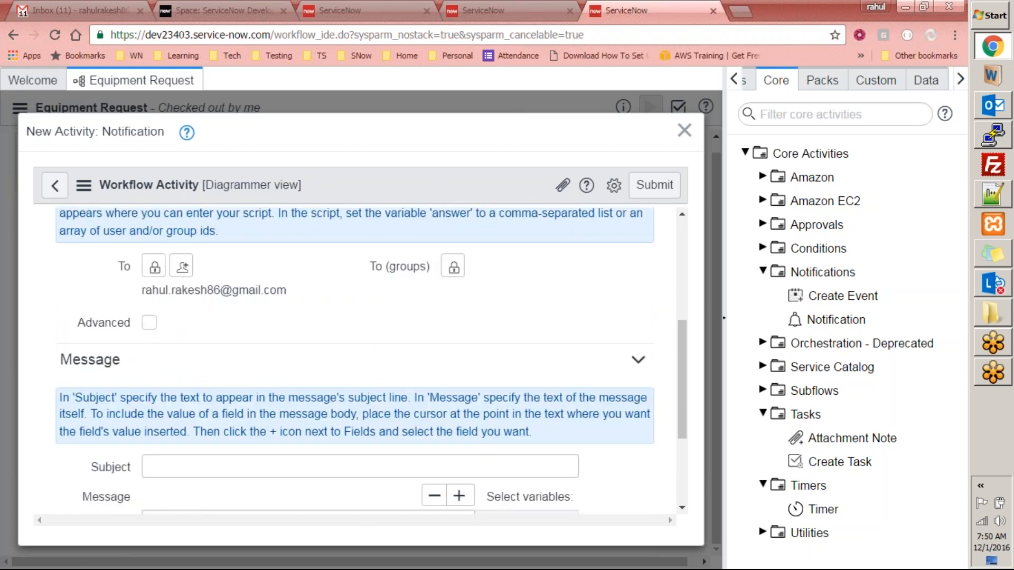
{"action": "left_click", "coordinate": [454, 267]}
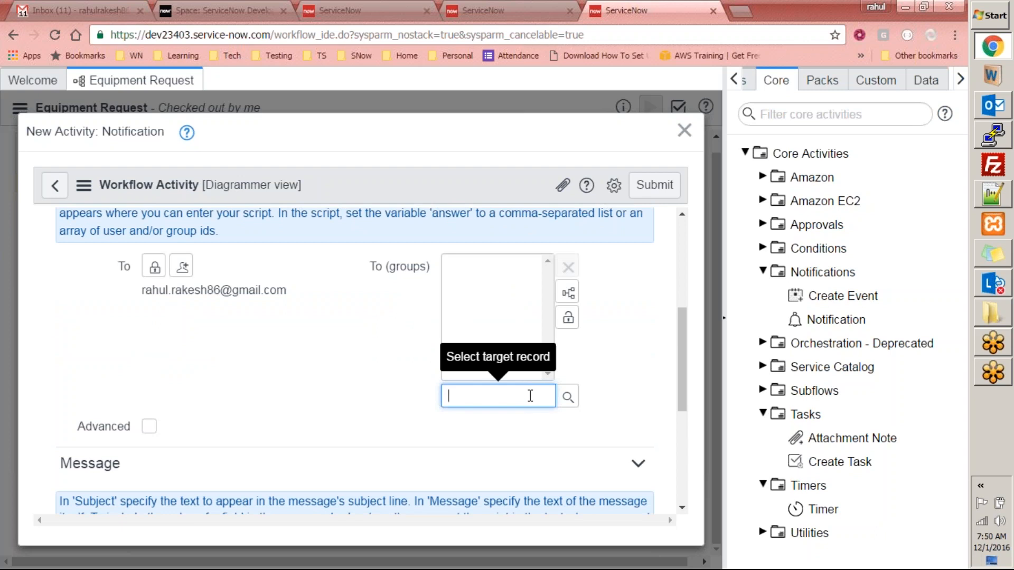
{"action": "type", "text": "anal"}
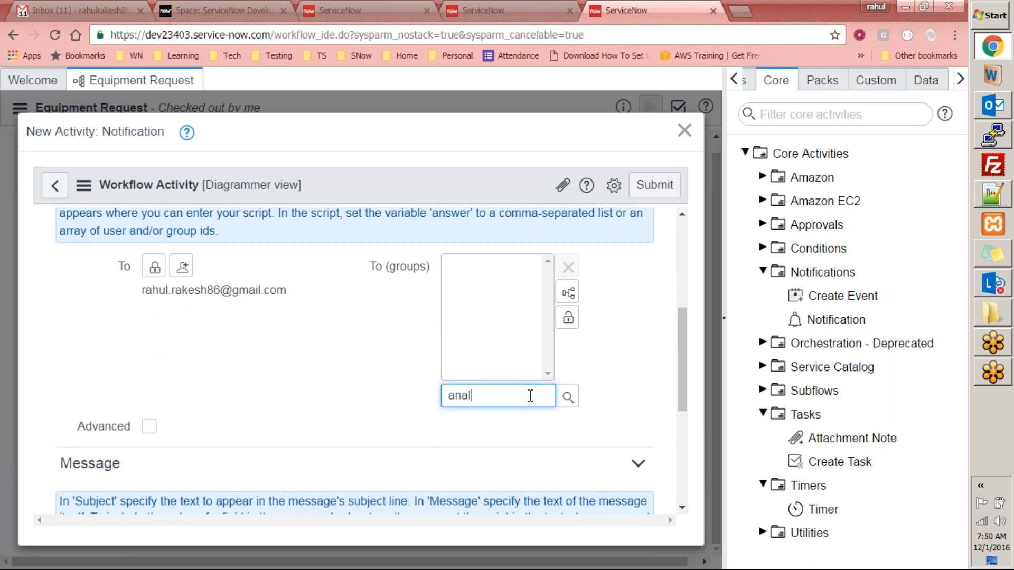
{"action": "type", "text": "ys"}
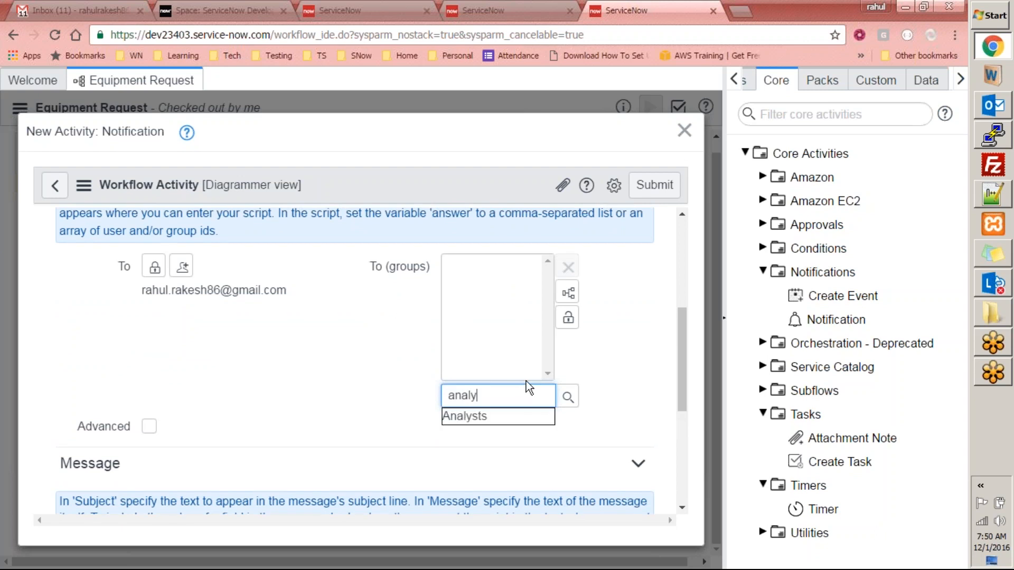
{"action": "left_click", "coordinate": [502, 414]}
{"action": "left_click", "coordinate": [571, 319]}
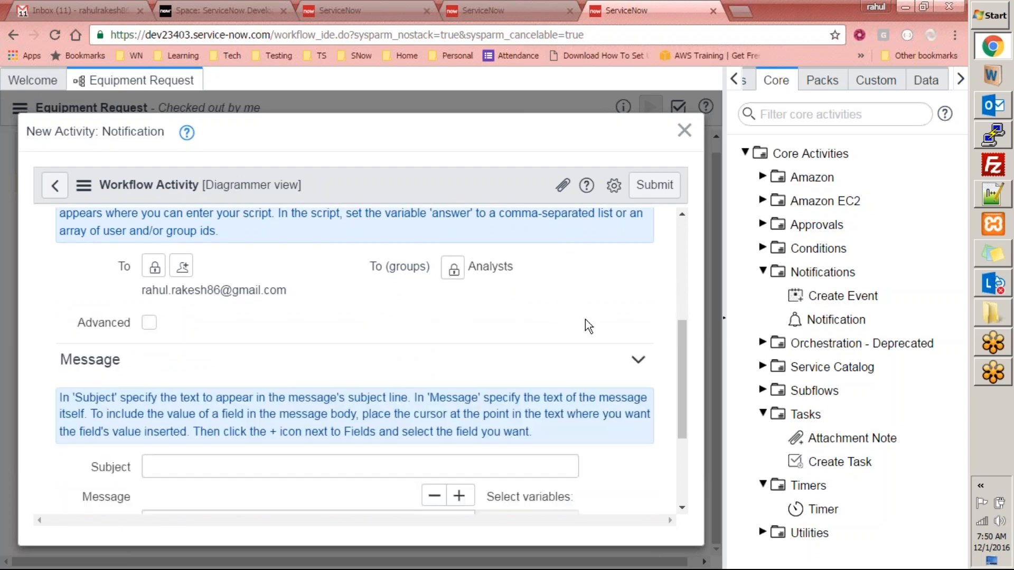
{"action": "scroll", "coordinate": [257, 351], "scroll_direction": "down", "scroll_amount": 3}
- Insert the request's Type field into the message as 'Type: ${type}', checking the Equipment Requests list
{"action": "left_click", "coordinate": [282, 323]}
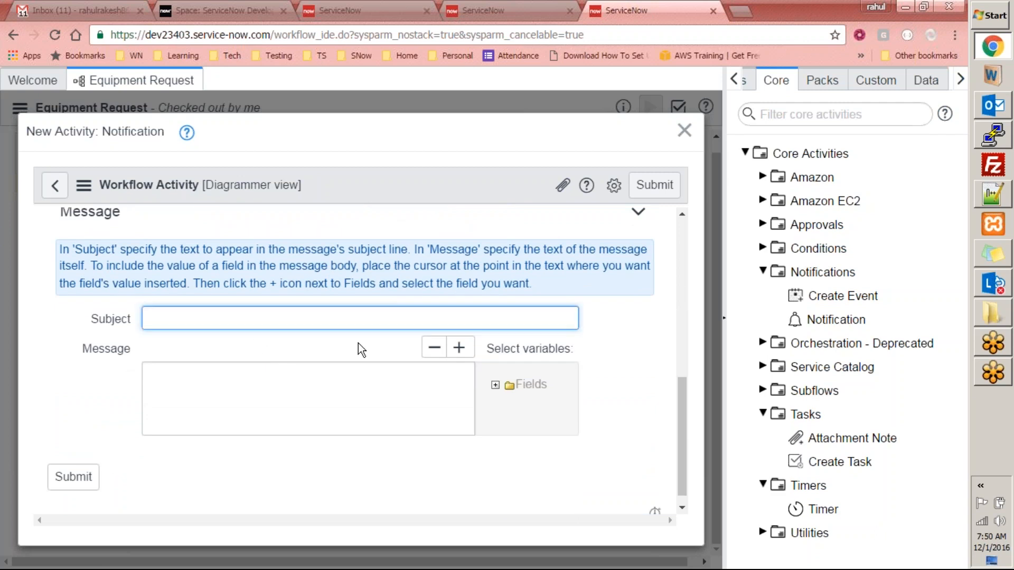
{"action": "left_click", "coordinate": [495, 385]}
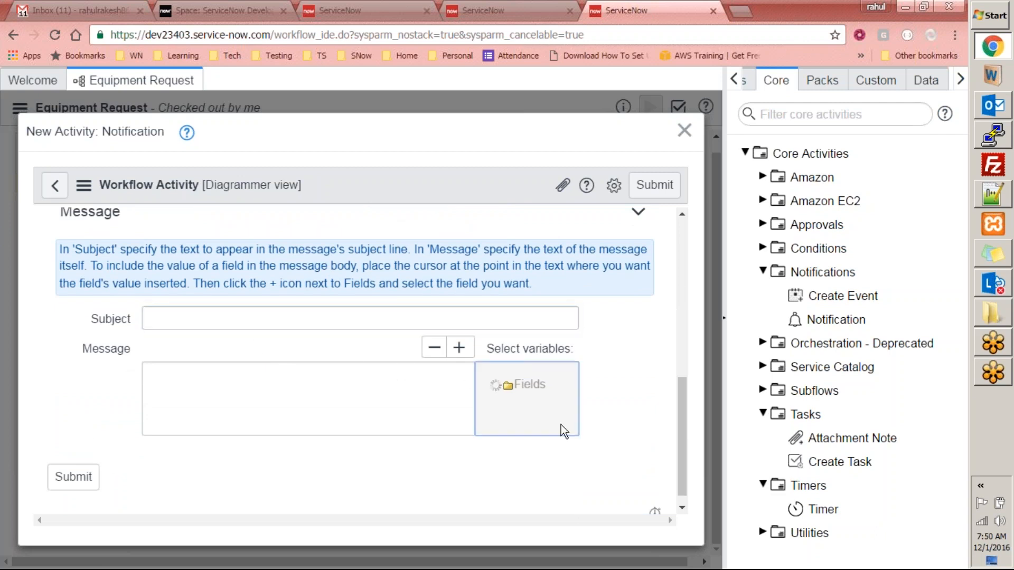
{"action": "scroll", "coordinate": [686, 395], "scroll_direction": "down", "scroll_amount": 10}
{"action": "left_click_drag", "start_coordinate": [679, 365], "coordinate": [681, 289]}
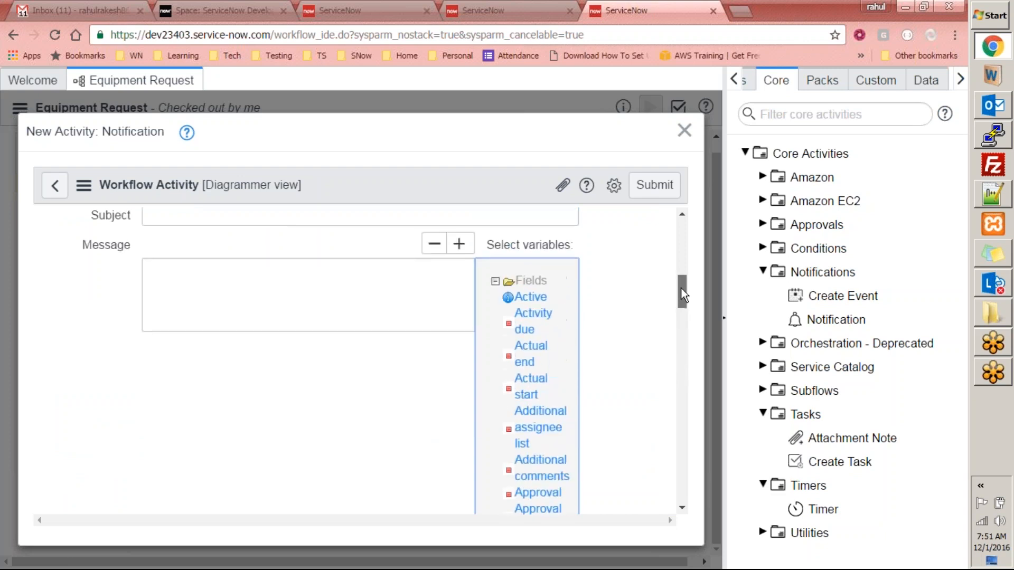
{"action": "left_click", "coordinate": [296, 301]}
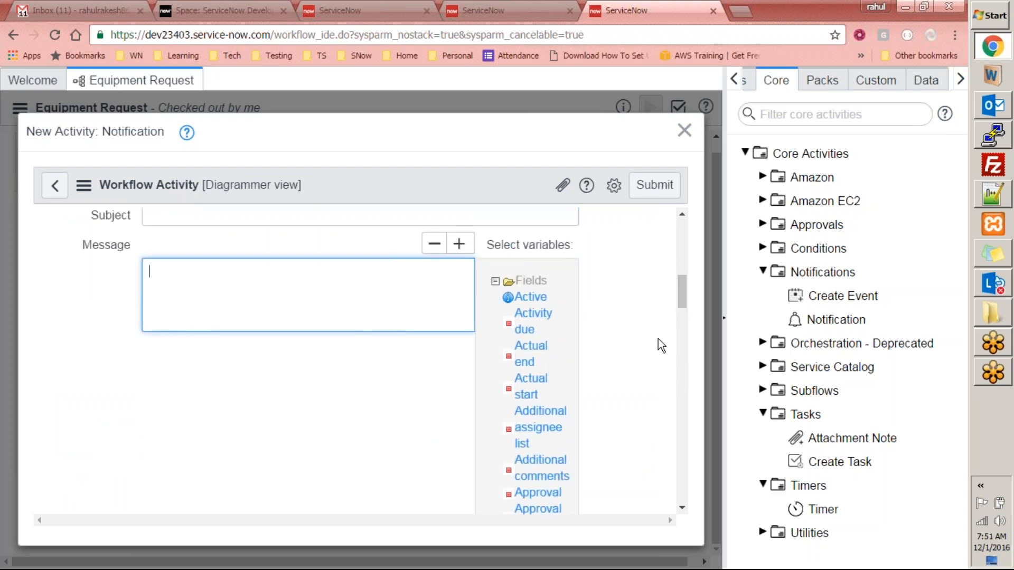
{"action": "left_click_drag", "start_coordinate": [682, 299], "coordinate": [676, 390]}
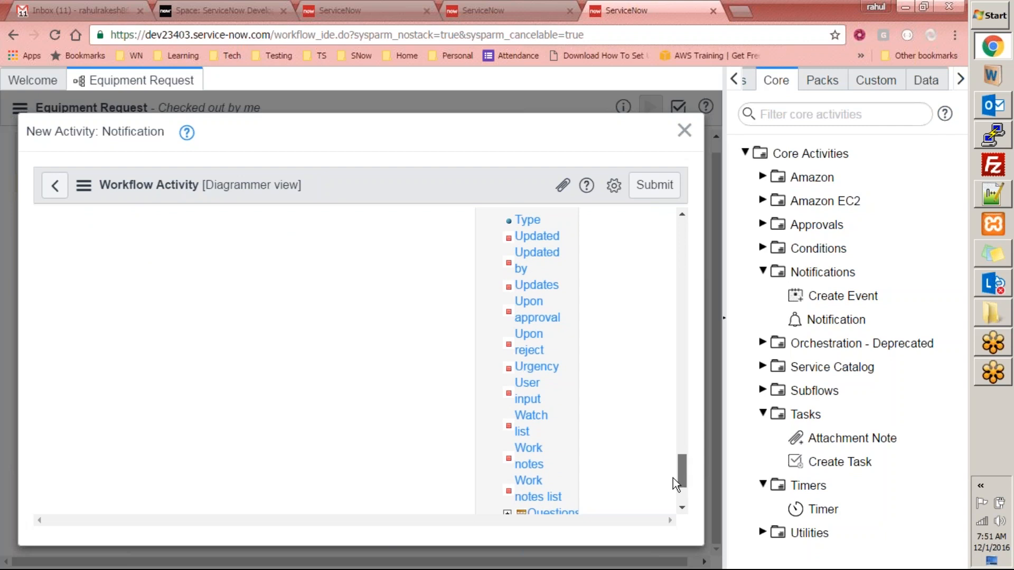
{"action": "left_click_drag", "start_coordinate": [672, 485], "coordinate": [657, 419]}
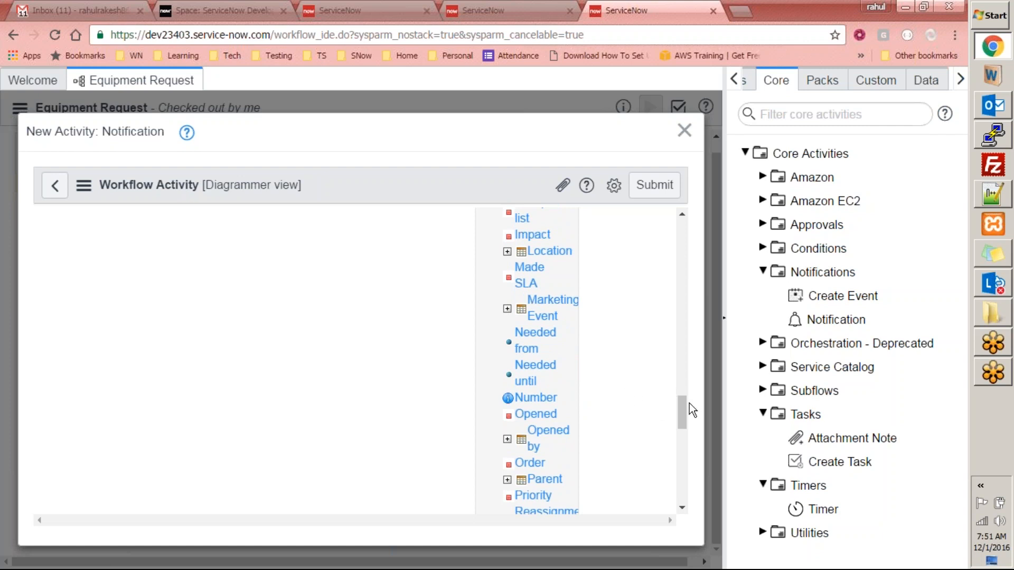
{"action": "left_click", "coordinate": [493, 11]}
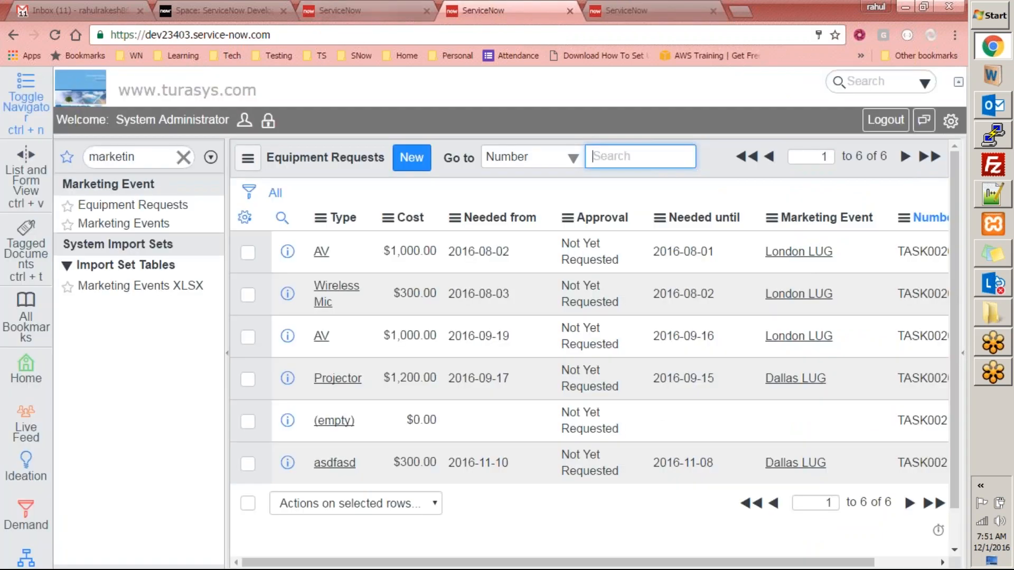
{"action": "left_click", "coordinate": [629, 11]}
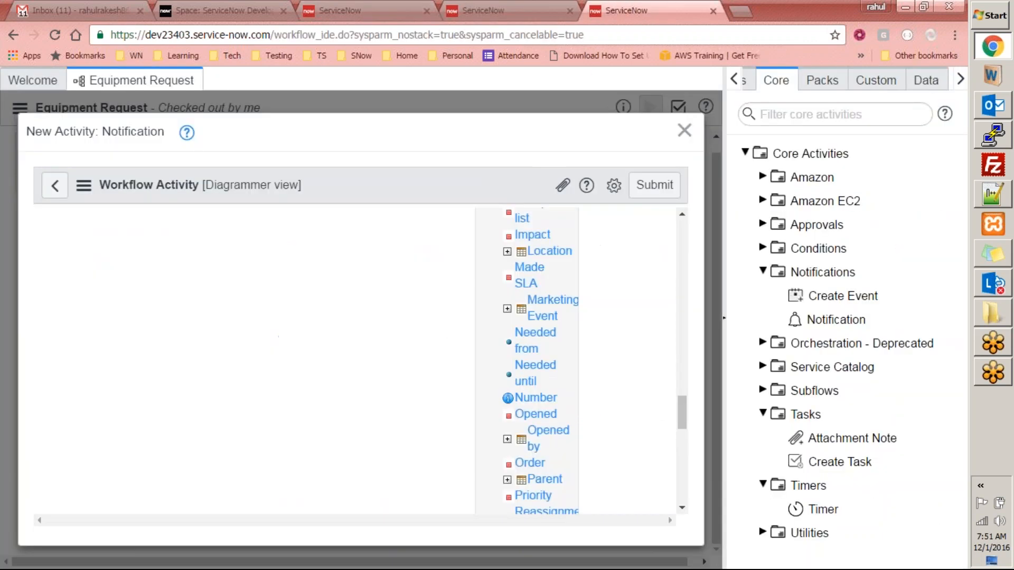
{"action": "left_click_drag", "start_coordinate": [680, 408], "coordinate": [679, 437]}
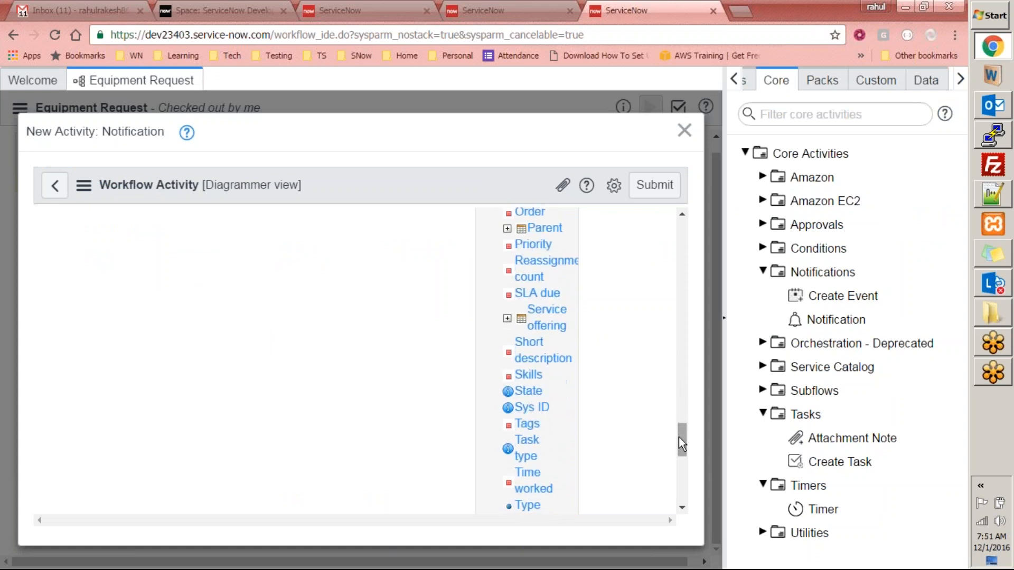
{"action": "left_click_drag", "start_coordinate": [681, 448], "coordinate": [682, 274]}
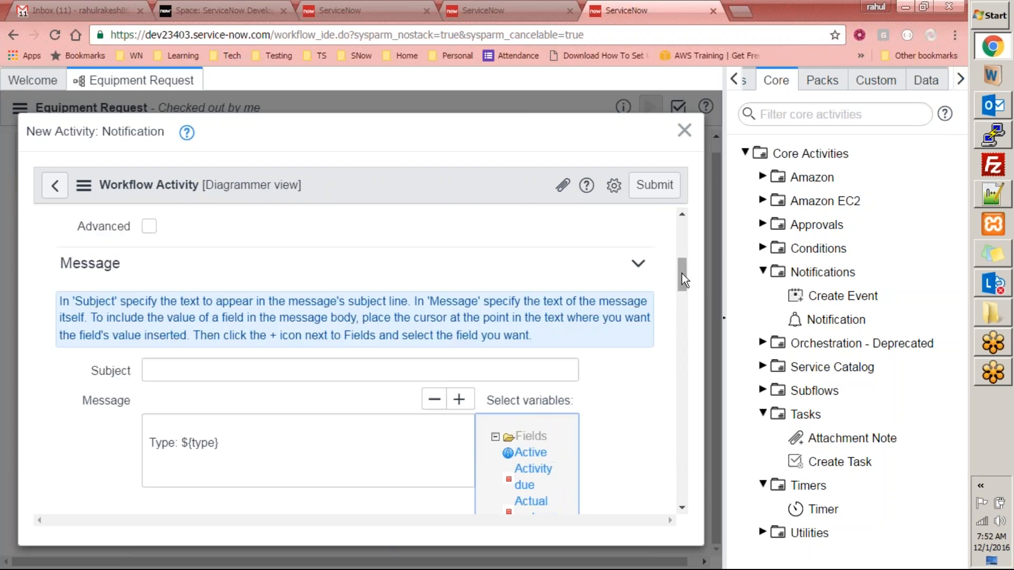
- Set the subject to 'Equipment' with the ${type} variable and 'request rejected by the approvers'
{"action": "left_click_drag", "start_coordinate": [219, 442], "coordinate": [182, 442]}
{"action": "key", "text": "ctrl+c"}
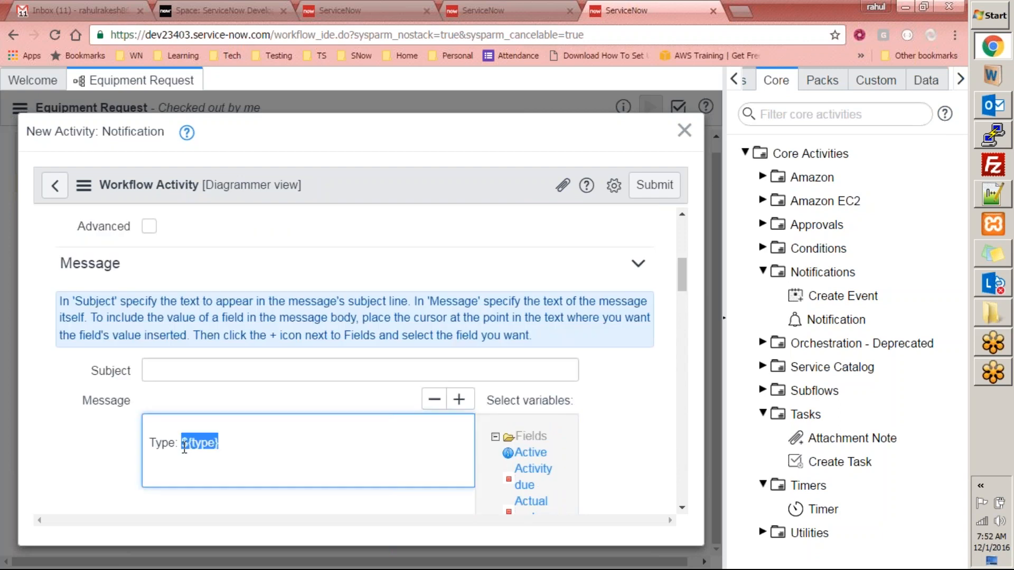
{"action": "key", "text": "BackSpace"}
{"action": "left_click", "coordinate": [172, 364]}
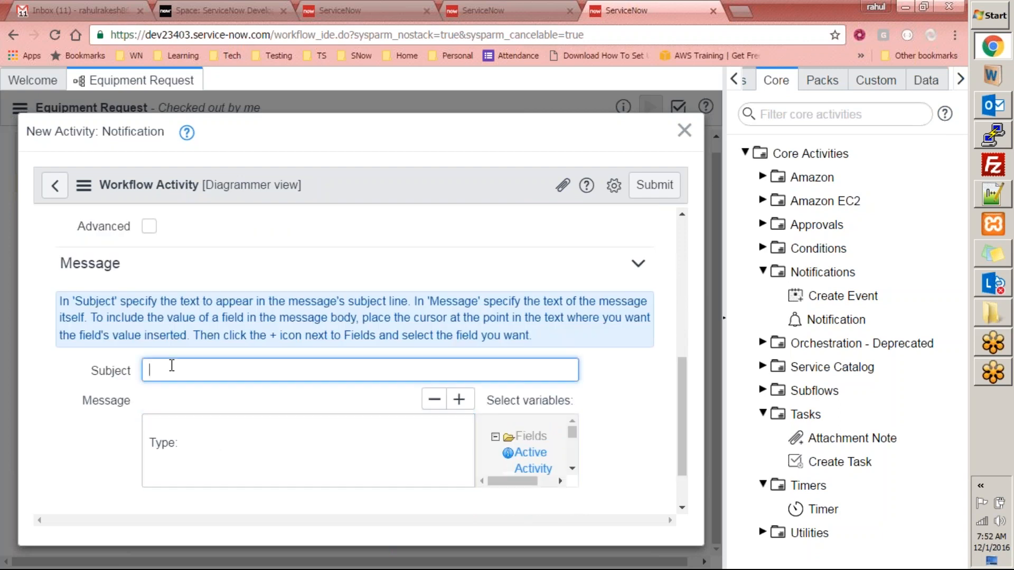
{"action": "type", "text": "Equipment"}
{"action": "key", "text": "ctrl+v"}
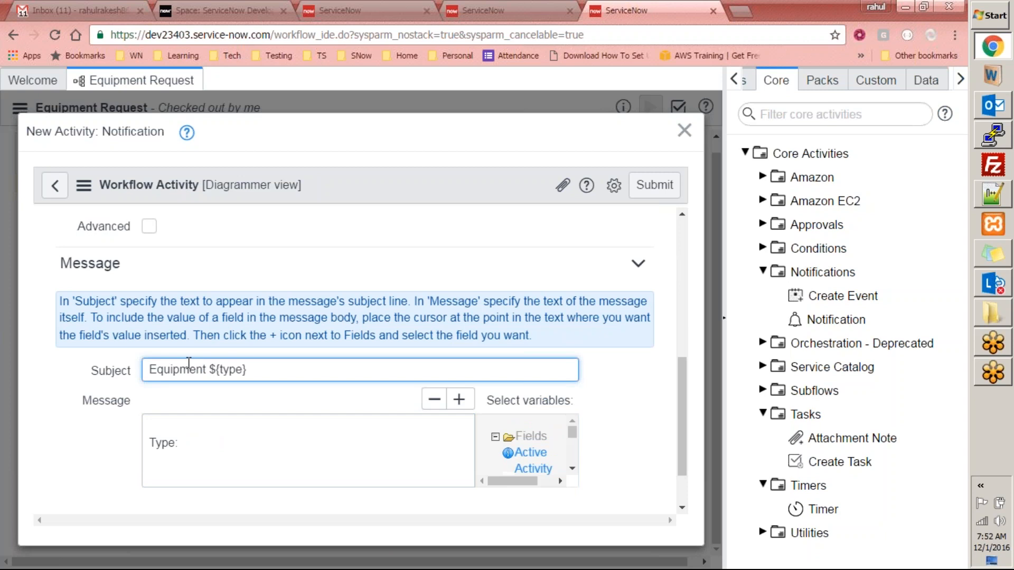
{"action": "key", "text": "Left"}
{"action": "key", "text": "Left"}
{"action": "key", "text": "Left"}
{"action": "key", "text": "Left"}
{"action": "key", "text": "Left"}
{"action": "key", "text": "Left"}
{"action": "key", "text": "Left"}
{"action": "key", "text": "Left"}
{"action": "key", "text": "Left"}
{"action": "type", "text": ":"}
{"action": "key", "text": "End"}
{"action": "type", "text": "request reje"}
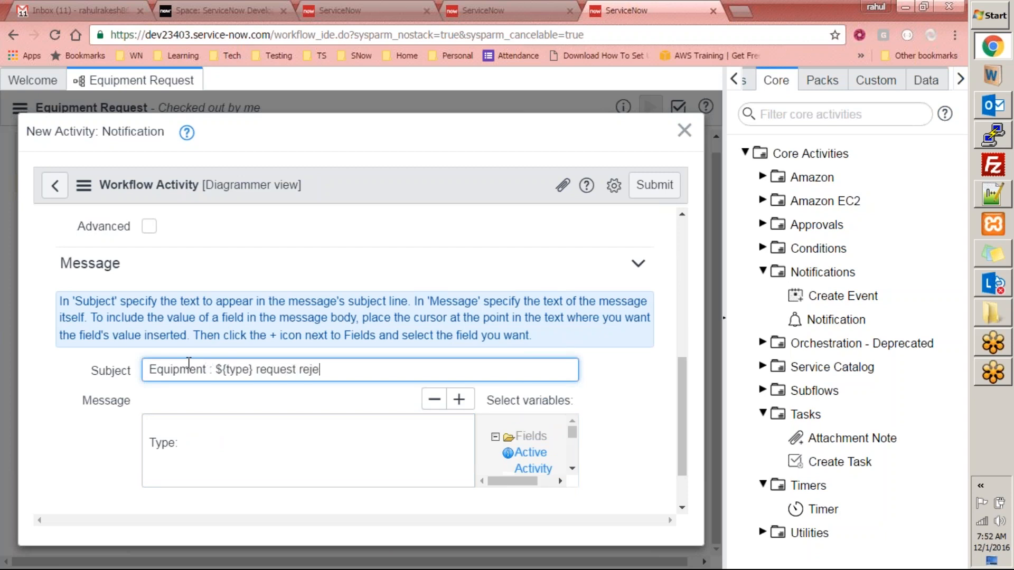
{"action": "type", "text": "cted by the approvers"}
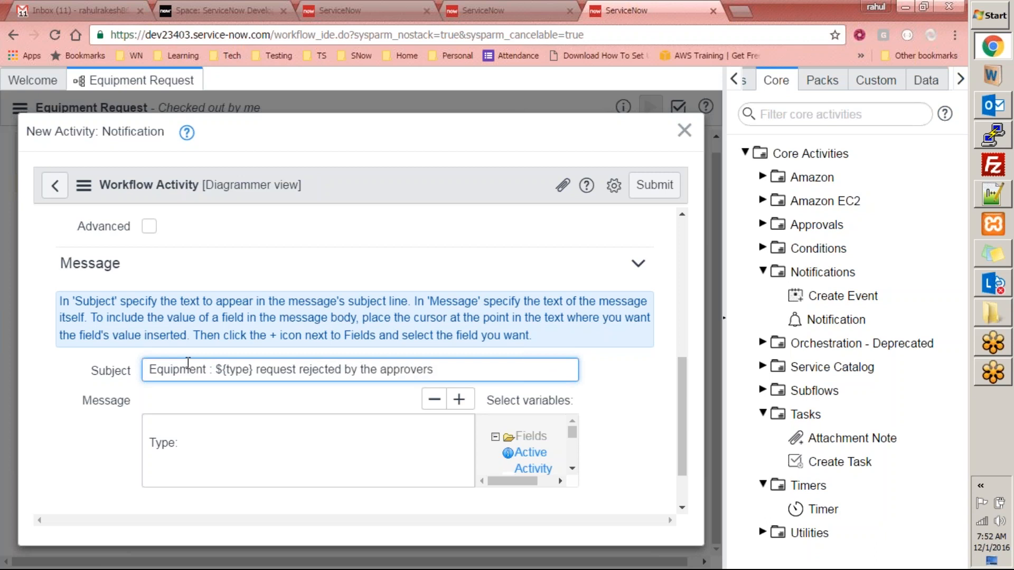
- Start the message body with 'Details:' and the 'Type: ${type}' line
{"action": "left_click", "coordinate": [216, 446]}
{"action": "type", "text": "D"}
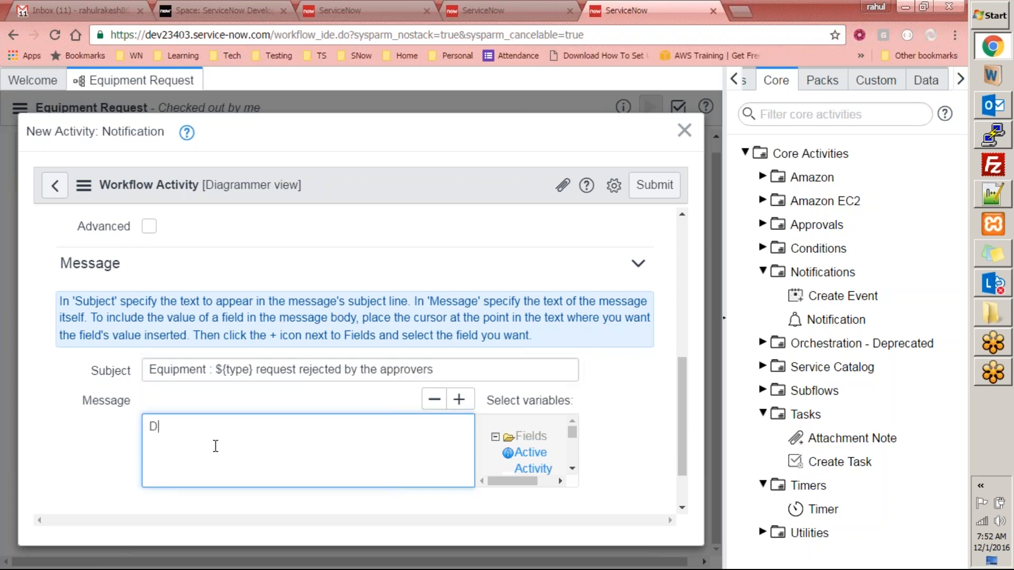
{"action": "type", "text": "etails:  "}
{"action": "type", "text": "Type: "}
{"action": "type", "text": "${type}"}
{"action": "key", "text": "Return"}
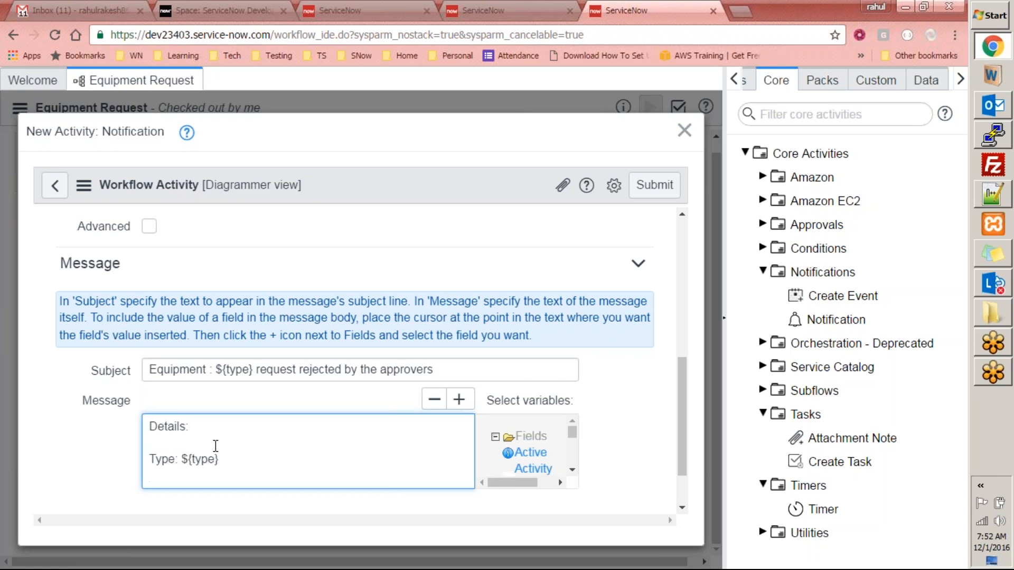
{"action": "scroll", "coordinate": [680, 421], "scroll_direction": "down", "scroll_amount": 2}
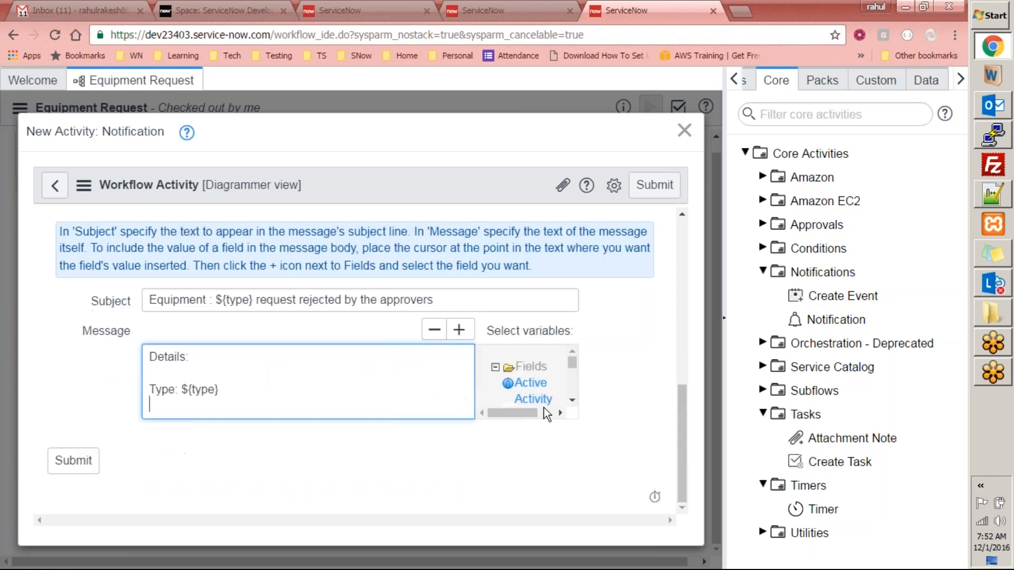
{"action": "left_click_drag", "start_coordinate": [572, 364], "coordinate": [572, 369]}
{"action": "left_click_drag", "start_coordinate": [572, 404], "coordinate": [571, 404]}
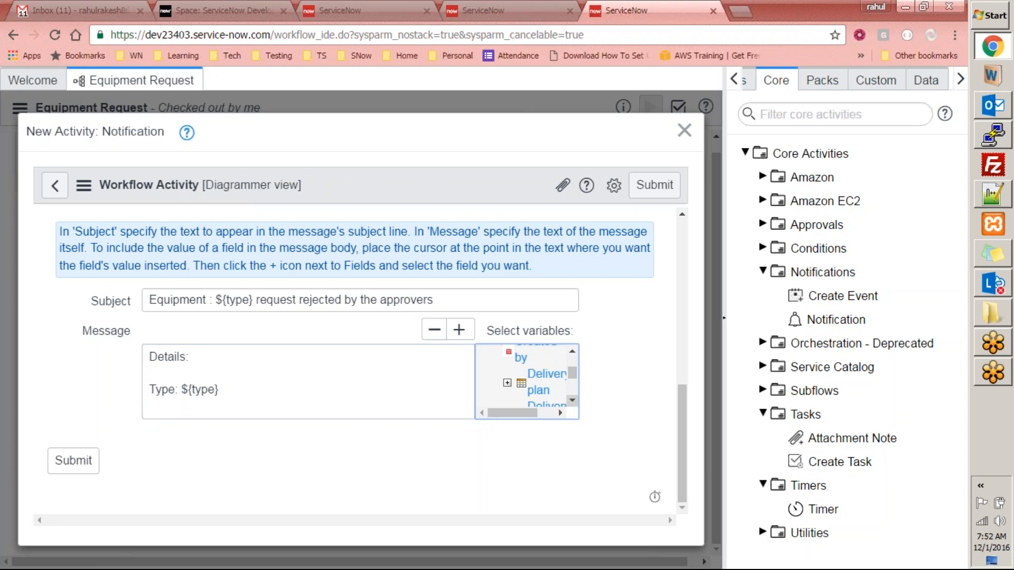
{"action": "scroll", "coordinate": [561, 395], "scroll_direction": "down", "scroll_amount": 1}
- Begin a new message line reading 'Please get in touch with the'
{"action": "left_click", "coordinate": [320, 390]}
{"action": "key", "text": "Return"}
{"action": "key", "text": "Return"}
{"action": "type", "text": "Please ge"}
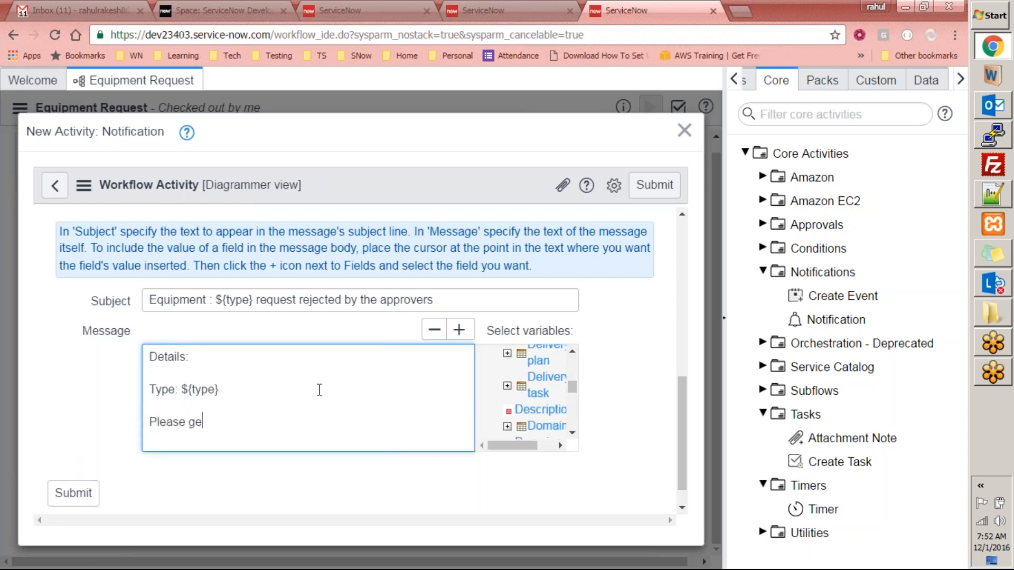
{"action": "type", "text": "t in touch with the"}
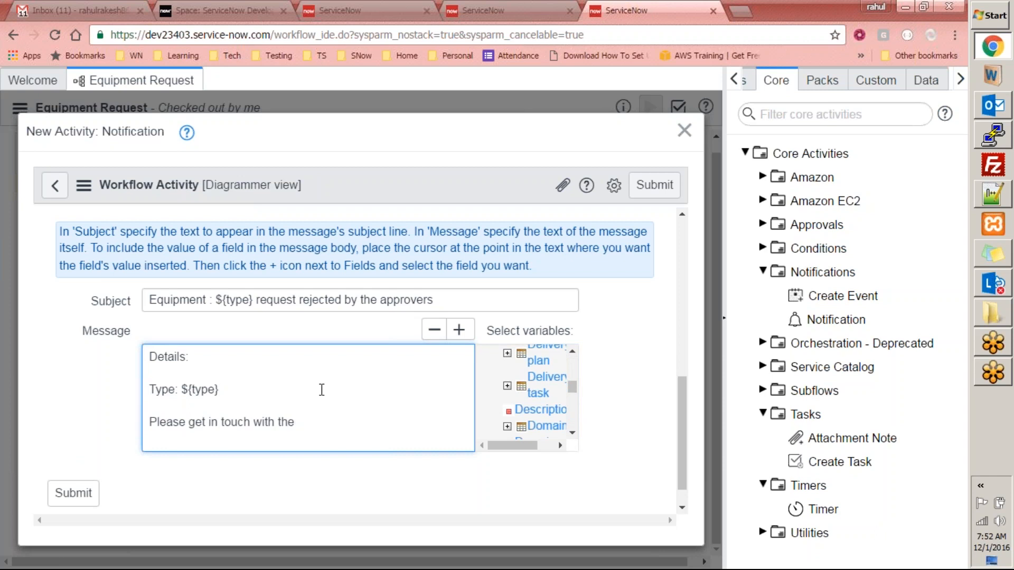
{"action": "left_click_drag", "start_coordinate": [572, 388], "coordinate": [574, 417]}
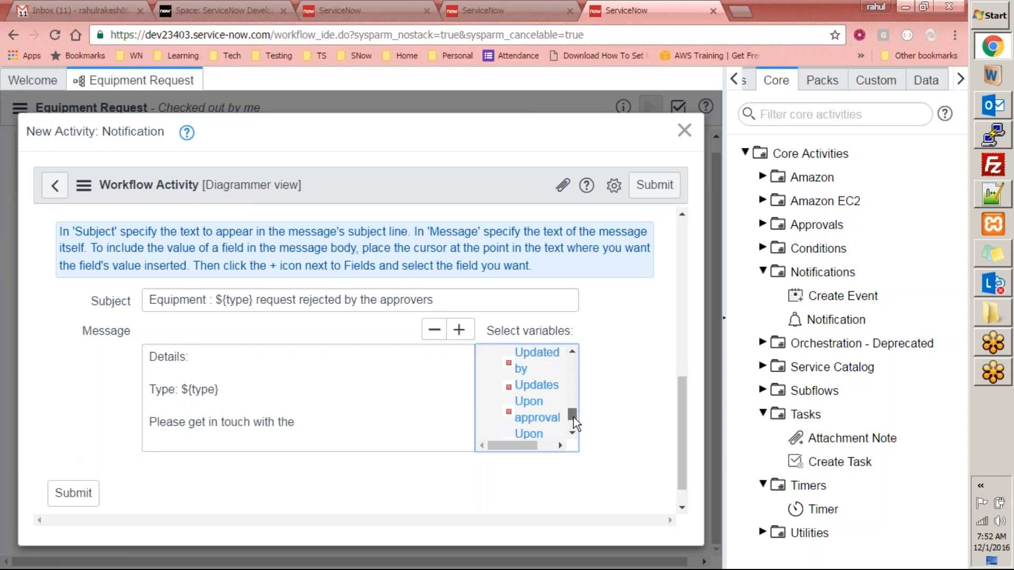
{"action": "left_click", "coordinate": [571, 355]}
{"action": "left_click_drag", "start_coordinate": [573, 411], "coordinate": [575, 376]}
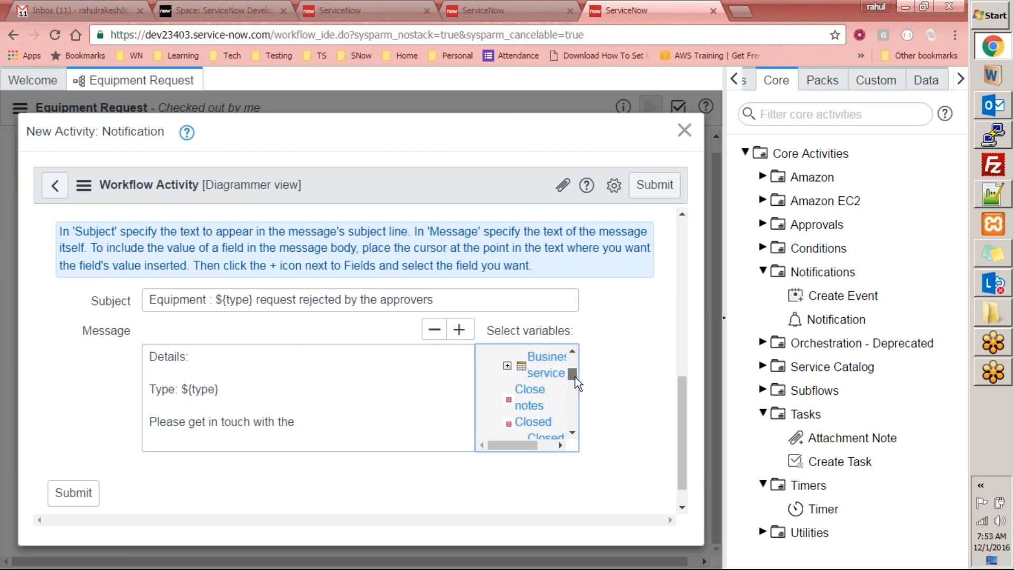
- Finish with 'relevant person to discuss rejection and request again if needed.' and a 'Thanks,' sign-off
{"action": "left_click", "coordinate": [317, 423]}
{"action": "type", "text": "relevan"}
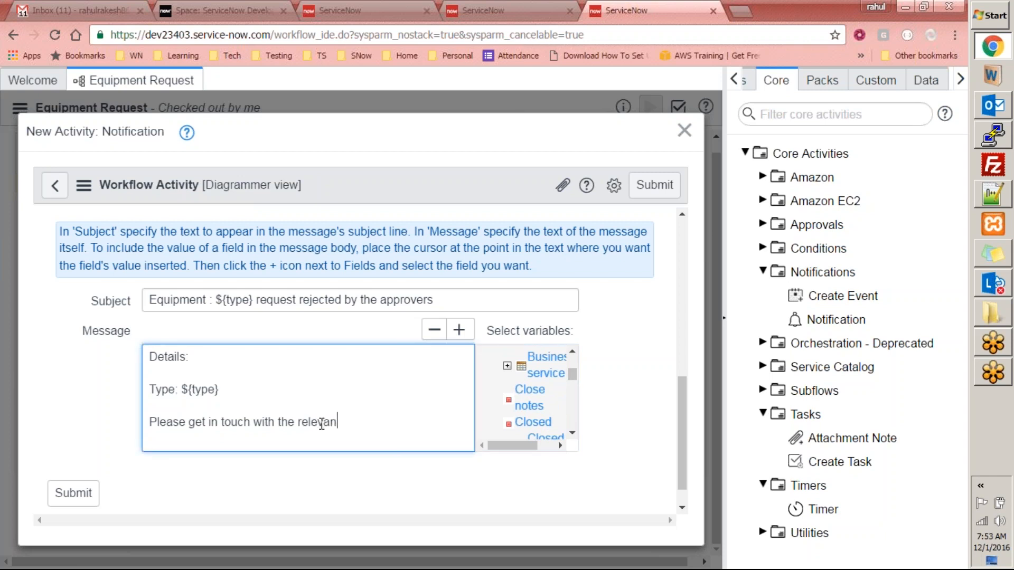
{"action": "type", "text": "t person to discussion"}
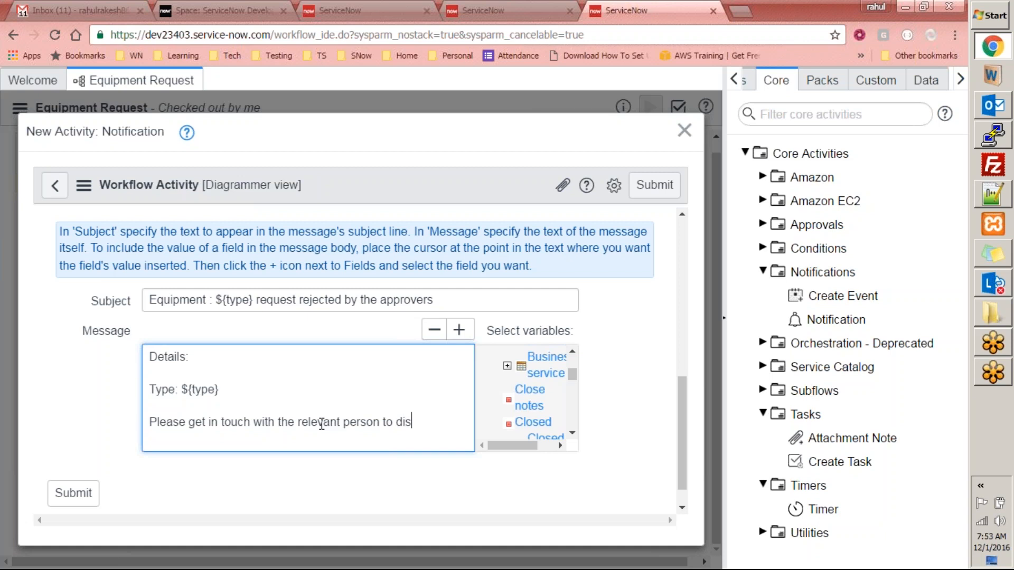
{"action": "key", "text": "BackSpace"}
{"action": "key", "text": "BackSpace"}
{"action": "key", "text": "BackSpace"}
{"action": "type", "text": "rejection"}
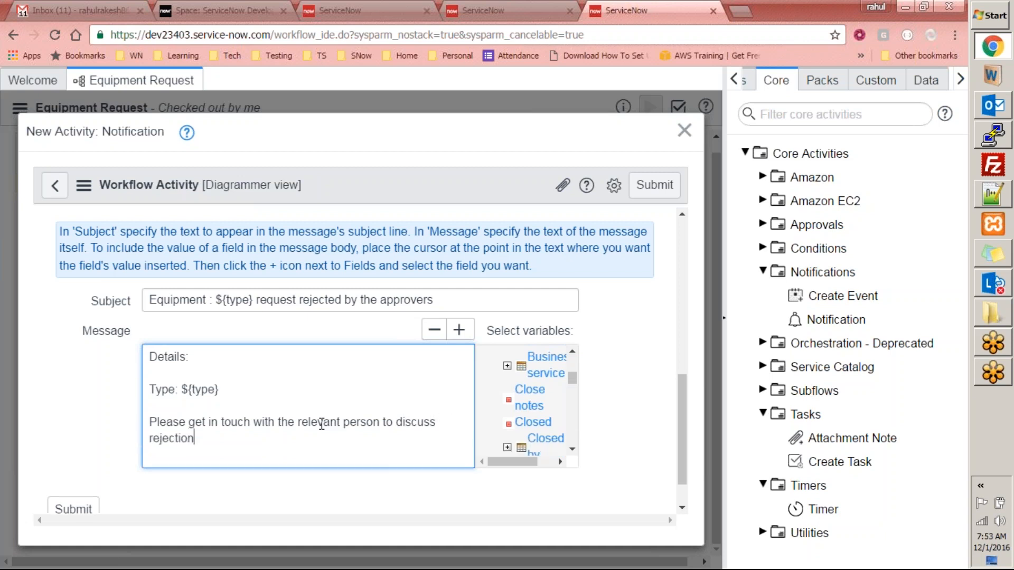
{"action": "type", "text": " and reissue the"}
{"action": "key", "text": "ctrl+shift+Left"}
{"action": "key", "text": "ctrl+shift+Left"}
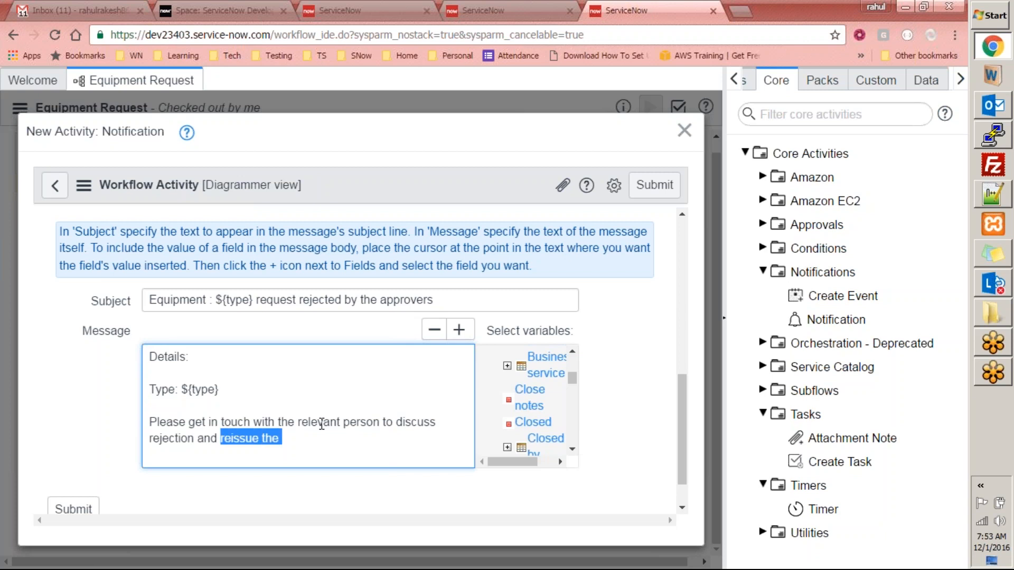
{"action": "type", "text": "request again if needed."}
{"action": "key", "text": "Return"}
{"action": "key", "text": "Return"}
{"action": "type", "text": "Thanks,"}
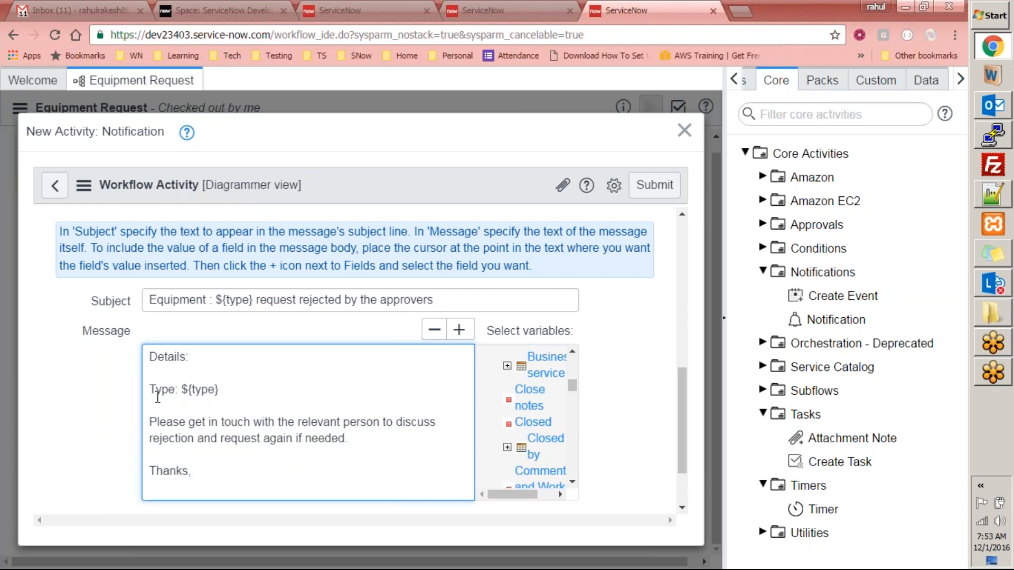
{"action": "left_click", "coordinate": [73, 413]}
{"action": "scroll", "coordinate": [682, 394], "scroll_direction": "down", "scroll_amount": 2}
- Save the notification, place it below Create Task, and connect the approval's Rejected exit to it
{"action": "left_click", "coordinate": [70, 469]}
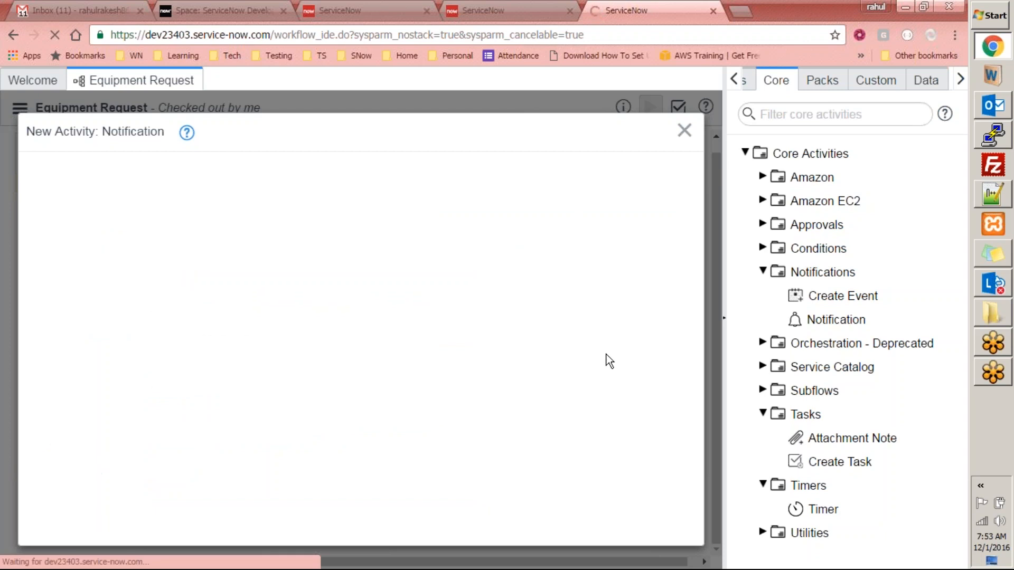
{"action": "left_click_drag", "start_coordinate": [244, 360], "coordinate": [297, 362]}
{"action": "left_click_drag", "start_coordinate": [369, 367], "coordinate": [347, 322]}
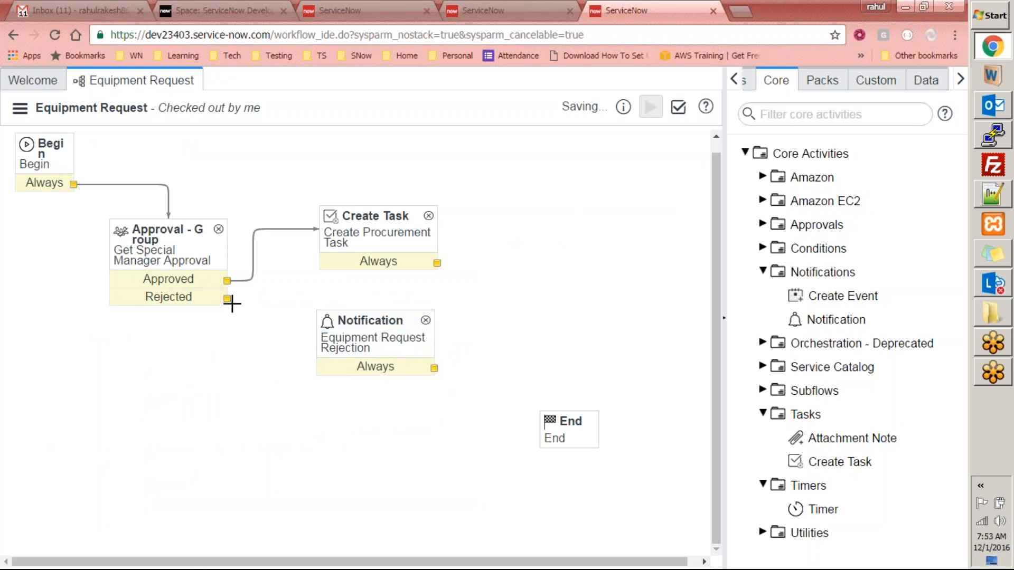
{"action": "left_click_drag", "start_coordinate": [230, 302], "coordinate": [318, 366]}
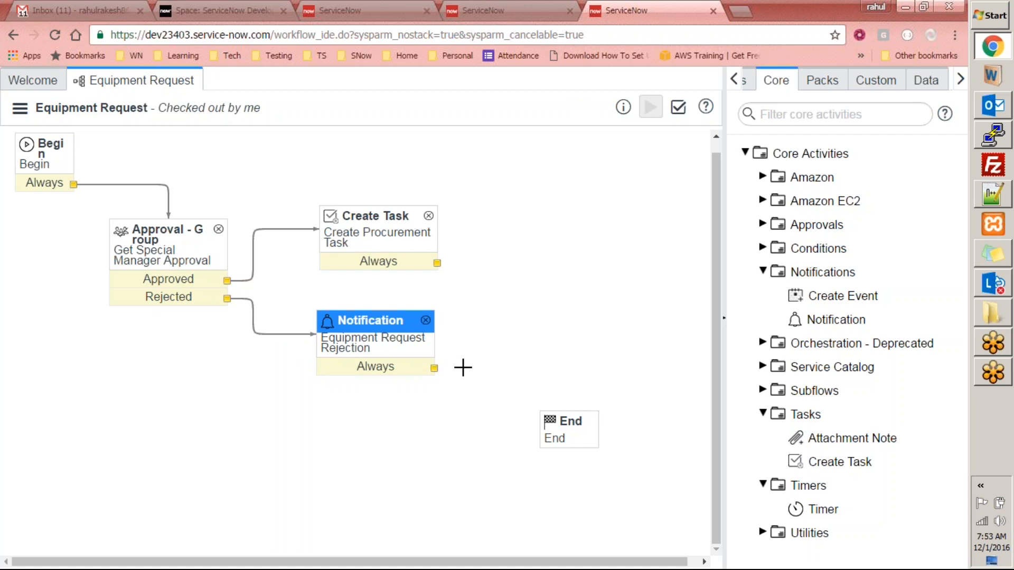
{"action": "left_click_drag", "start_coordinate": [384, 327], "coordinate": [385, 326]}
{"action": "left_click", "coordinate": [396, 428]}
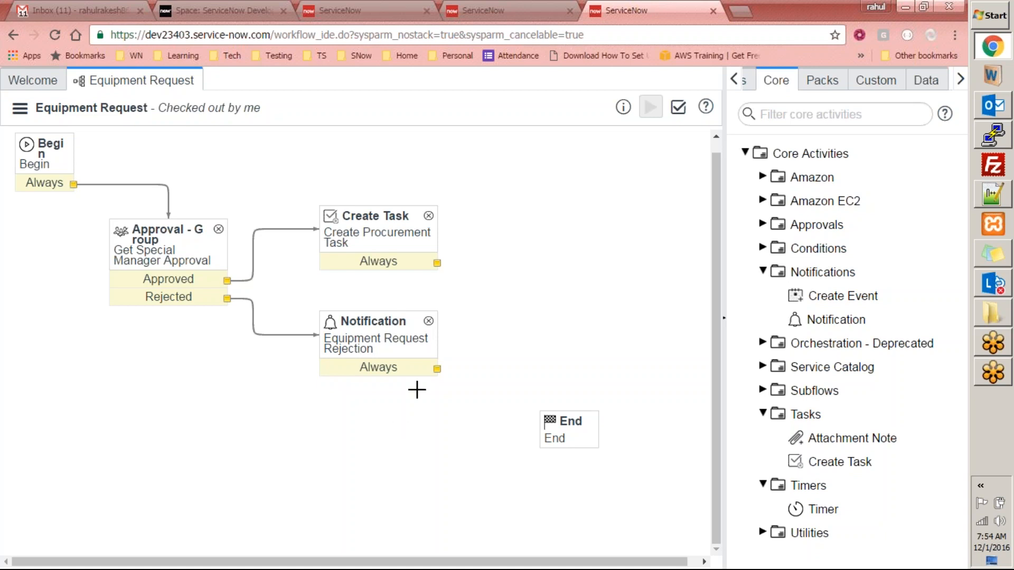
- Insert the Actual end field into the rejection notification's message below the Type line
{"action": "double_click", "coordinate": [396, 348]}
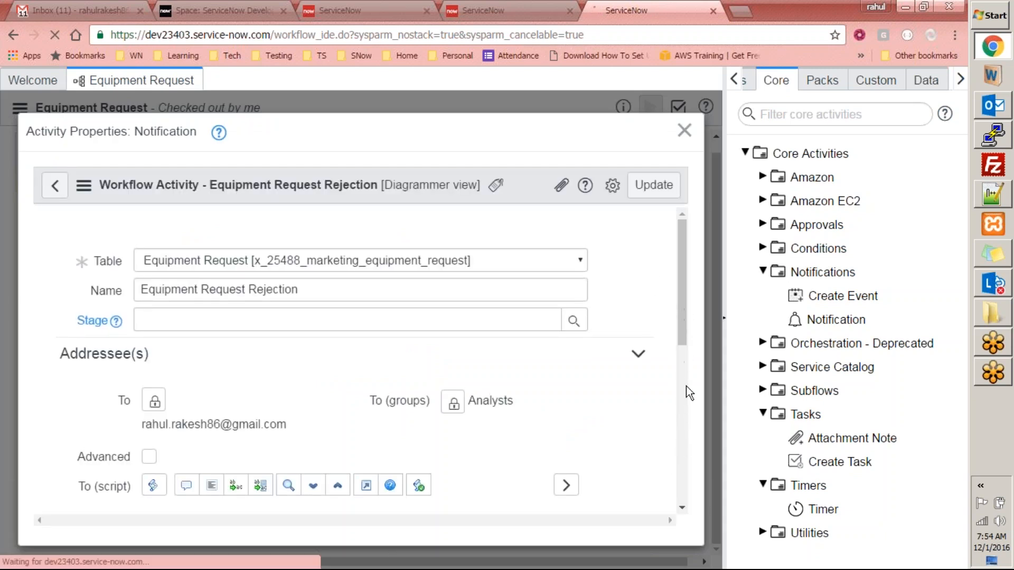
{"action": "left_click_drag", "start_coordinate": [682, 310], "coordinate": [685, 419]}
{"action": "left_click_drag", "start_coordinate": [683, 347], "coordinate": [680, 472]}
{"action": "left_click", "coordinate": [495, 301]}
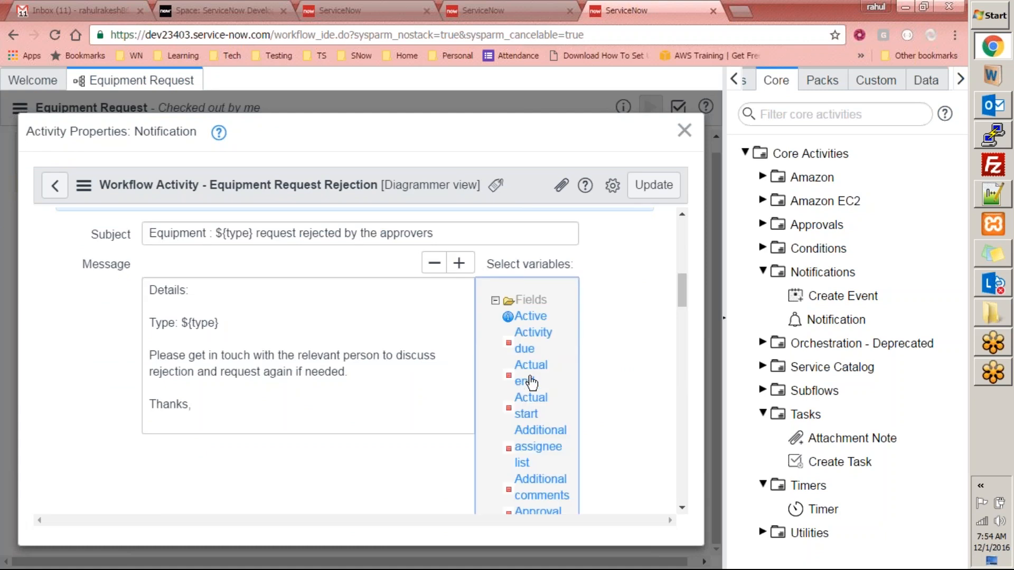
{"action": "left_click", "coordinate": [246, 323]}
{"action": "key", "text": "Return"}
{"action": "key", "text": "Return"}
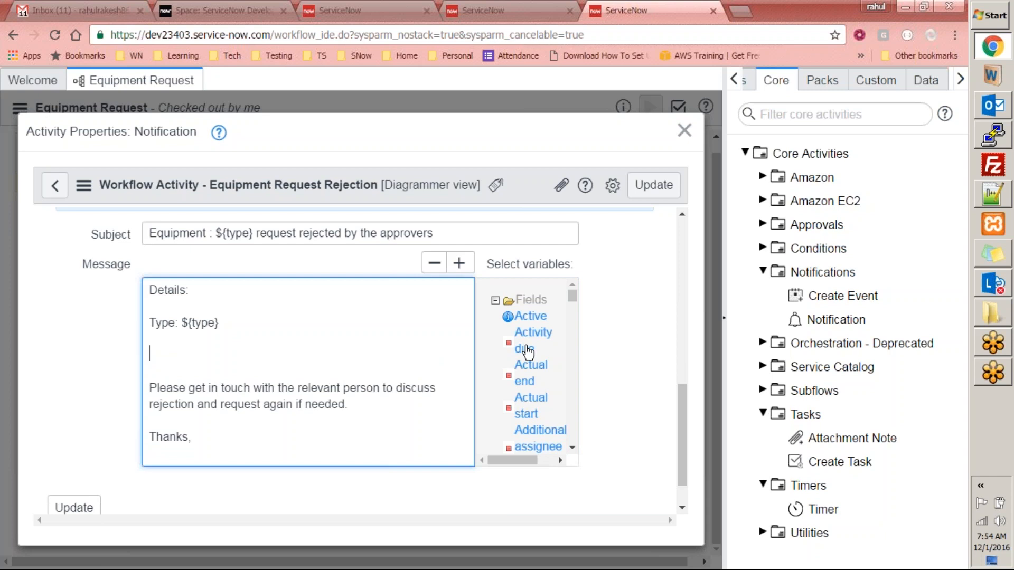
{"action": "left_click", "coordinate": [532, 376]}
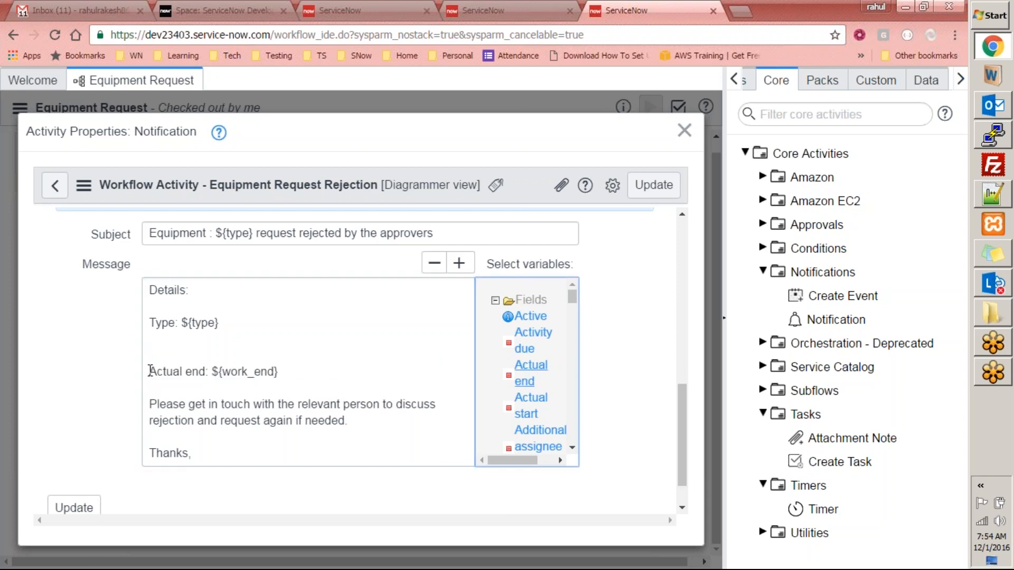
{"action": "left_click", "coordinate": [187, 343]}
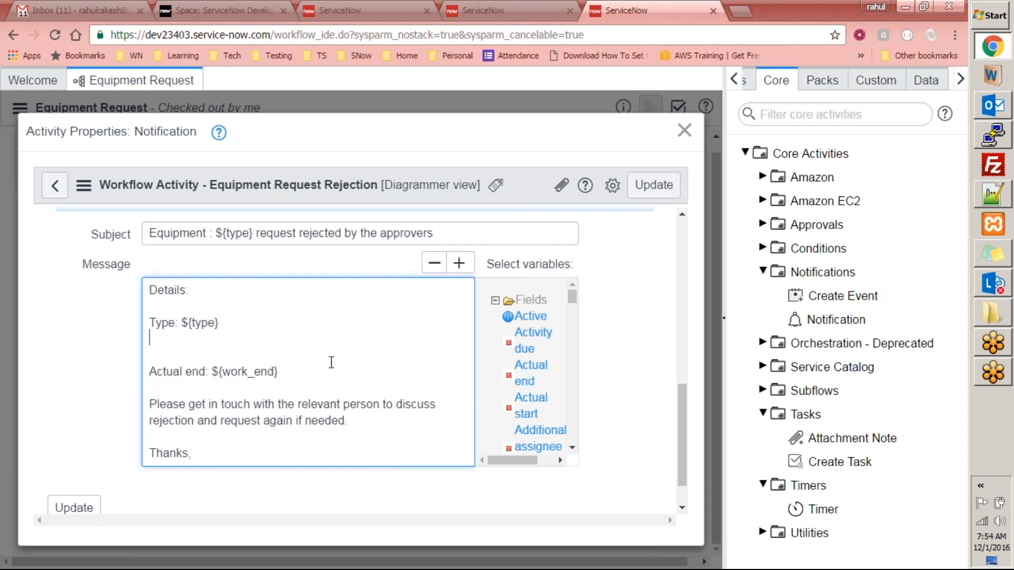
{"action": "key", "text": "Delete"}
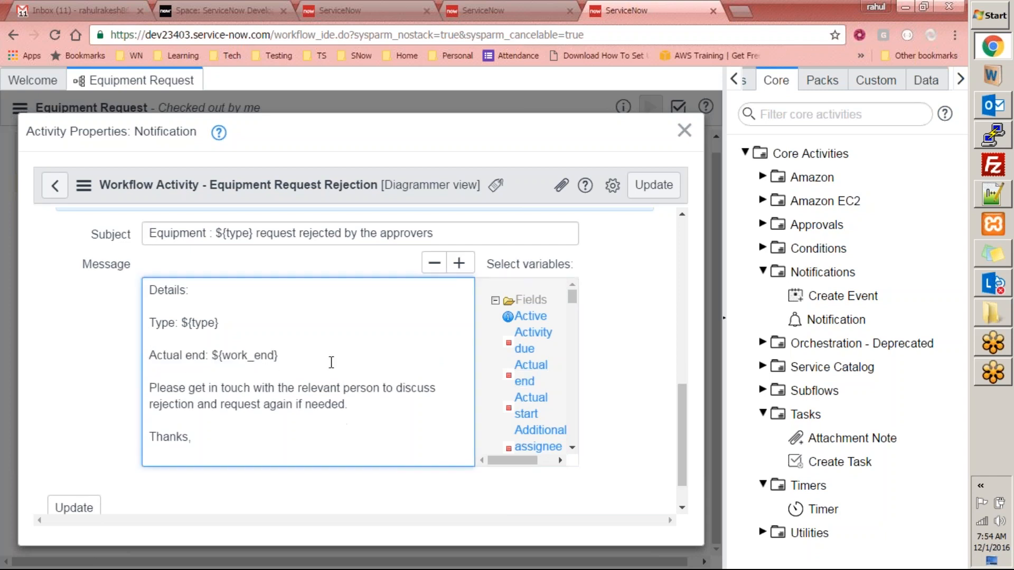
- Add the Assigned to and Business service fields on their own lines in the message
{"action": "left_click", "coordinate": [572, 299]}
{"action": "left_click", "coordinate": [320, 351]}
{"action": "key", "text": "Return"}
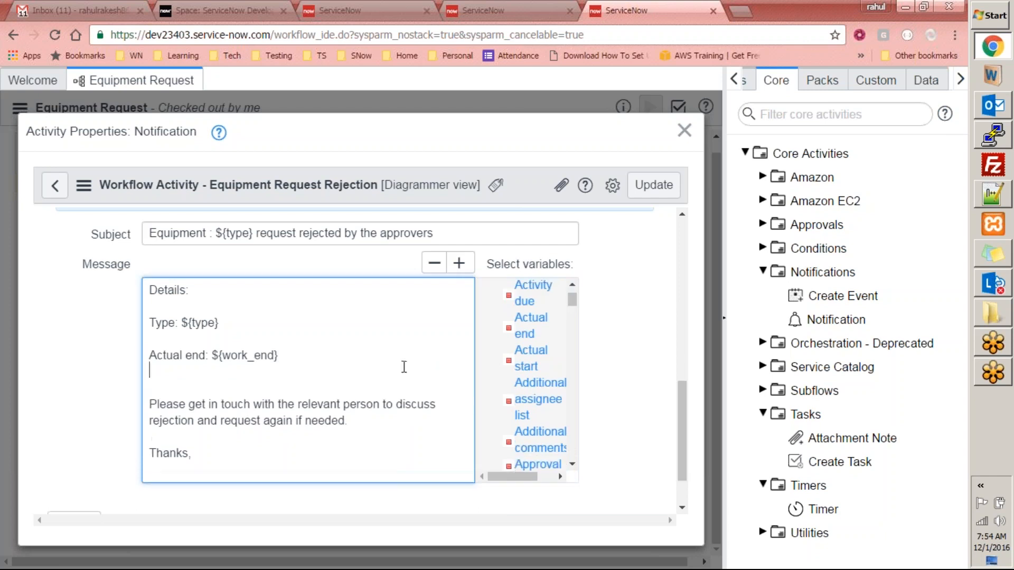
{"action": "left_click_drag", "start_coordinate": [574, 309], "coordinate": [575, 331]}
{"action": "left_click", "coordinate": [553, 294]}
{"action": "key", "text": "Return"}
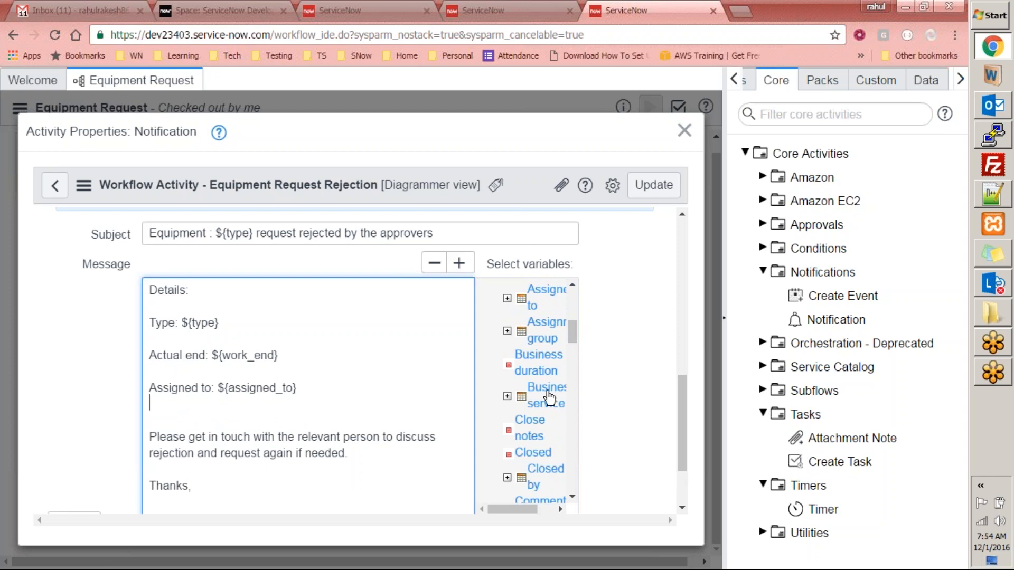
{"action": "left_click", "coordinate": [548, 395]}
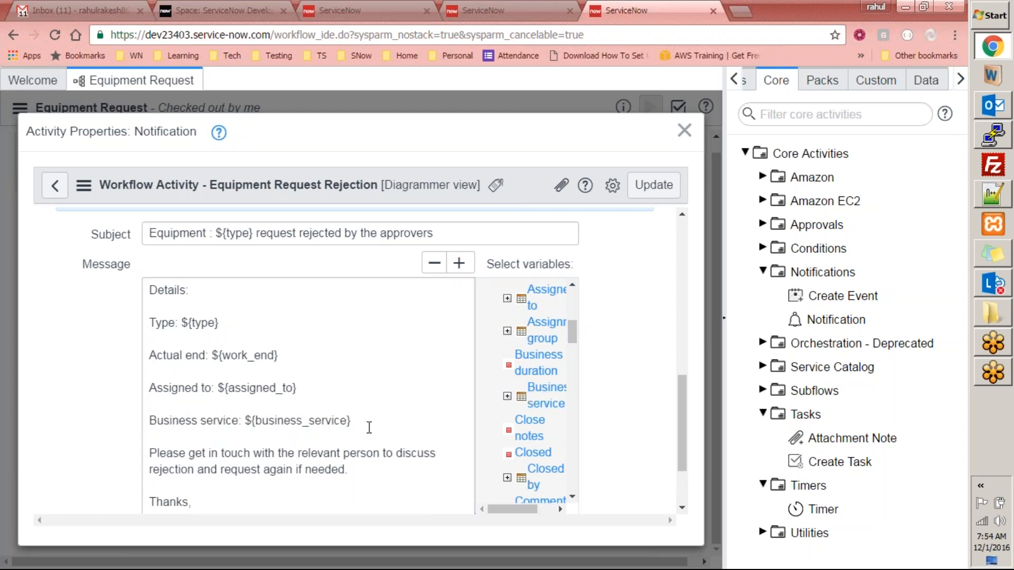
{"action": "left_click", "coordinate": [368, 428]}
{"action": "key", "text": "Return"}
- Add the Description and Marketing Event fields to the message and tidy the blank lines
{"action": "left_click_drag", "start_coordinate": [575, 340], "coordinate": [577, 400]}
{"action": "left_click", "coordinate": [544, 330]}
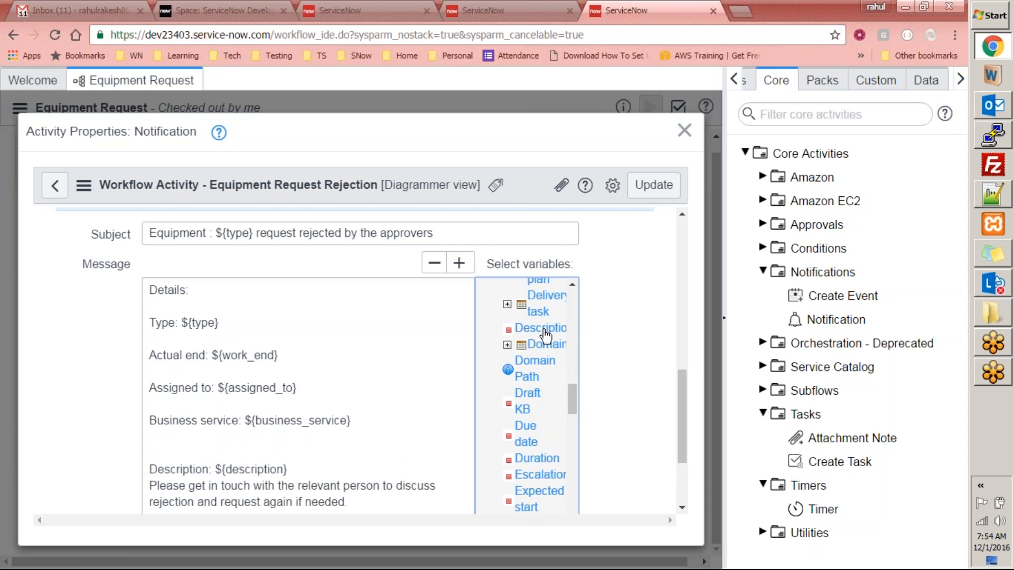
{"action": "left_click", "coordinate": [296, 471]}
{"action": "key", "text": "Return"}
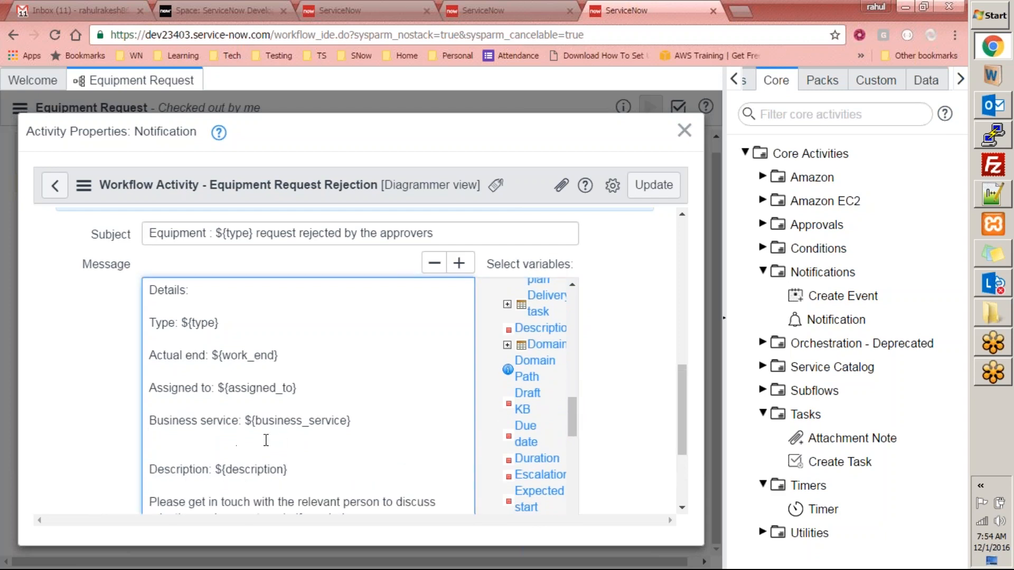
{"action": "key", "text": "BackSpace"}
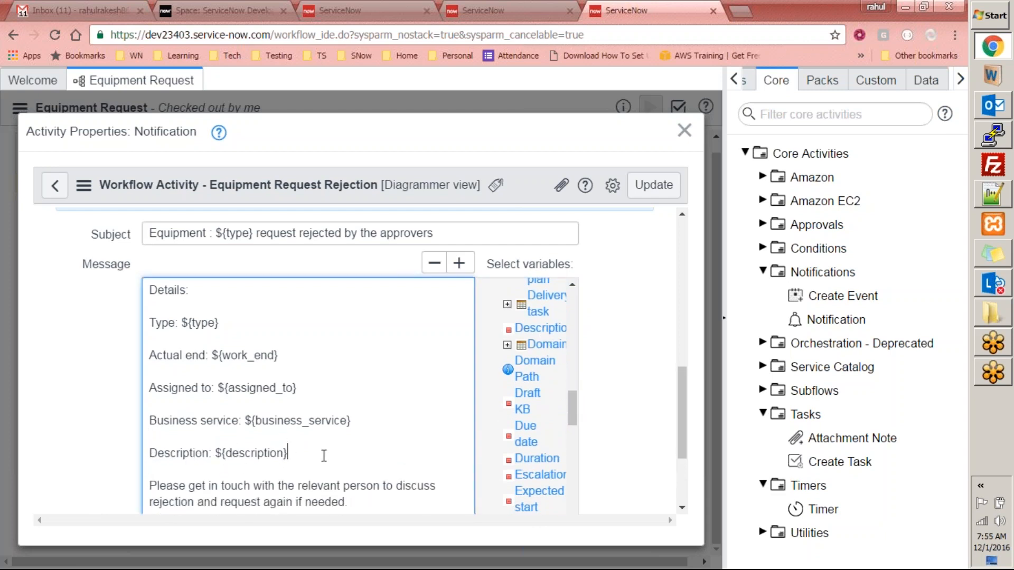
{"action": "key", "text": "Return"}
{"action": "key", "text": "Return"}
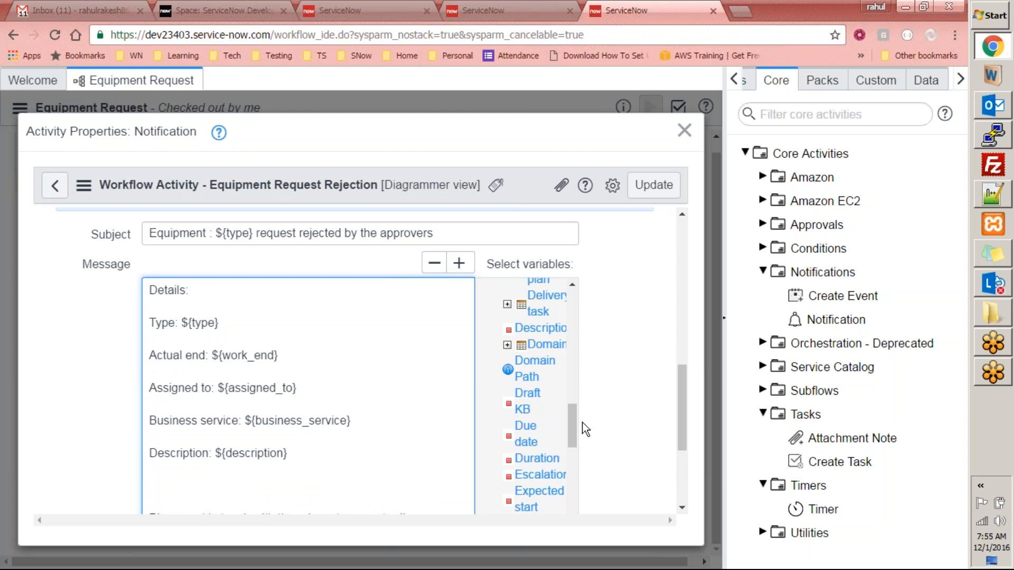
{"action": "left_click_drag", "start_coordinate": [575, 423], "coordinate": [576, 467]}
{"action": "left_click", "coordinate": [541, 375]}
{"action": "left_click", "coordinate": [306, 475]}
{"action": "key", "text": "Delete"}
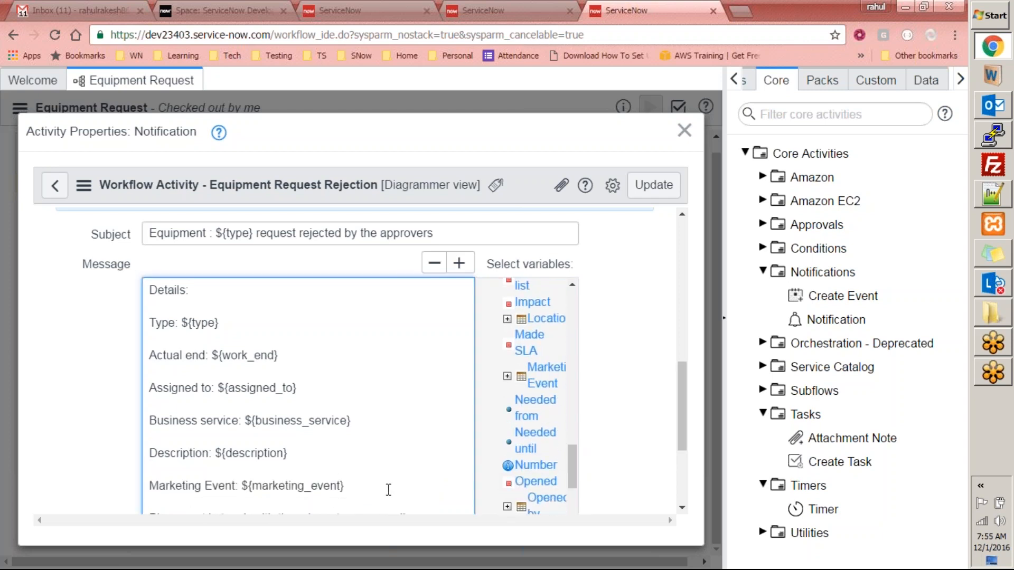
{"action": "scroll", "coordinate": [388, 487], "scroll_direction": "down", "scroll_amount": 3}
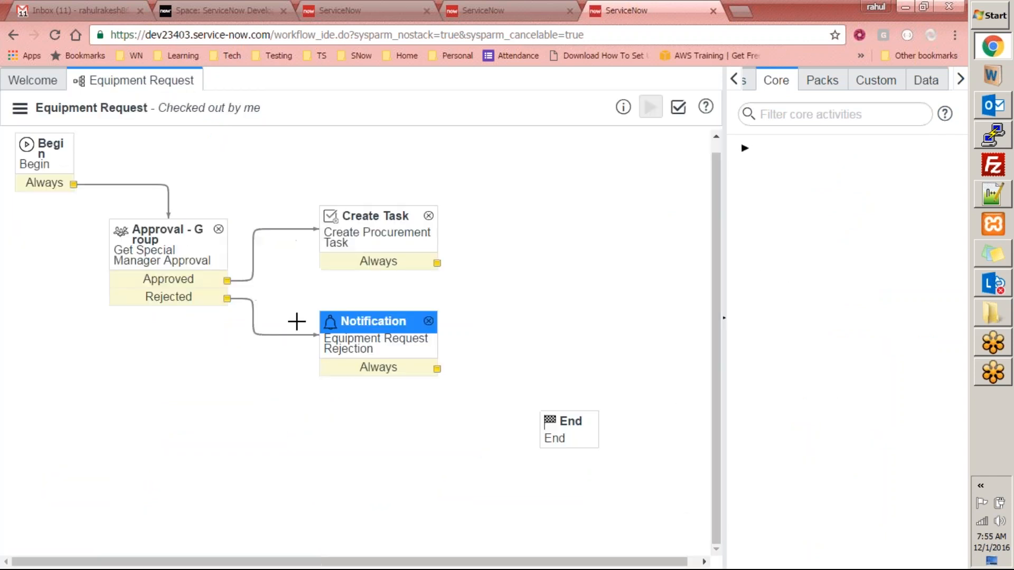
- Save the rejection notification and add a new notification named 'Procurement Completed'
{"action": "left_click", "coordinate": [371, 445]}
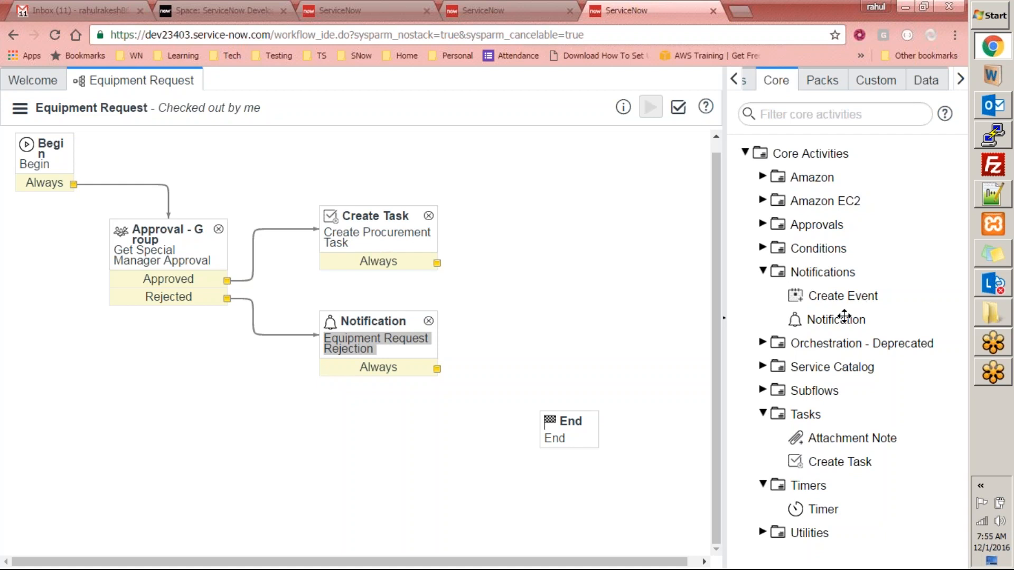
{"action": "left_click_drag", "start_coordinate": [572, 226], "coordinate": [576, 214]}
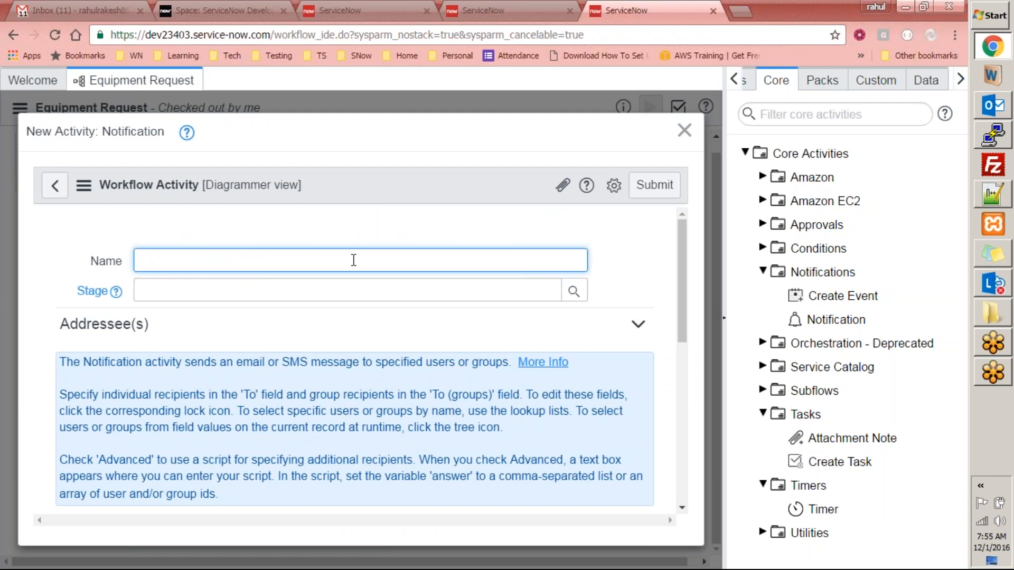
{"action": "type", "text": "ement Completed"}
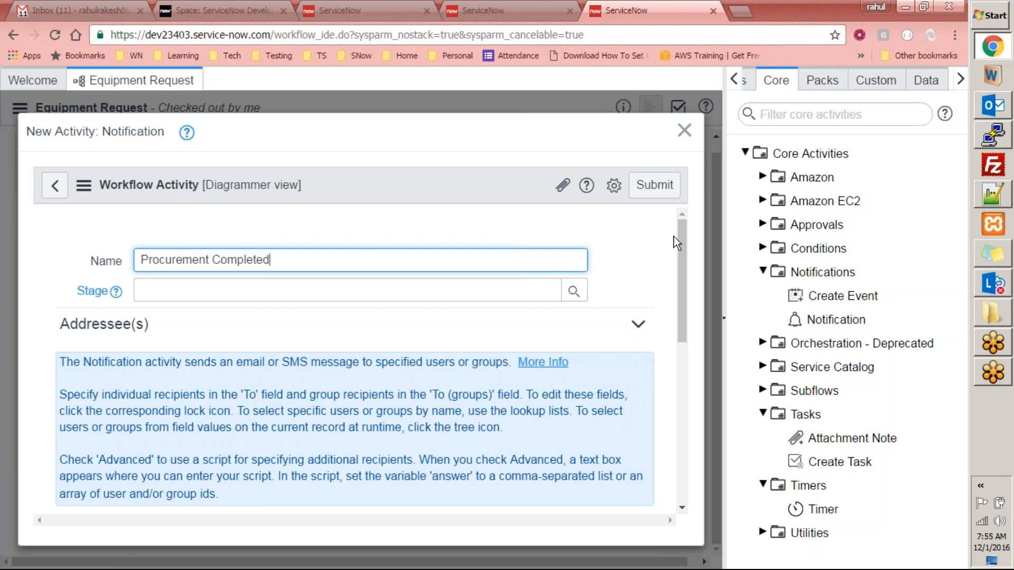
{"action": "left_click_drag", "start_coordinate": [682, 242], "coordinate": [675, 329]}
- Address the notification to a recipient's email address and the Analysts group
{"action": "left_click", "coordinate": [155, 310]}
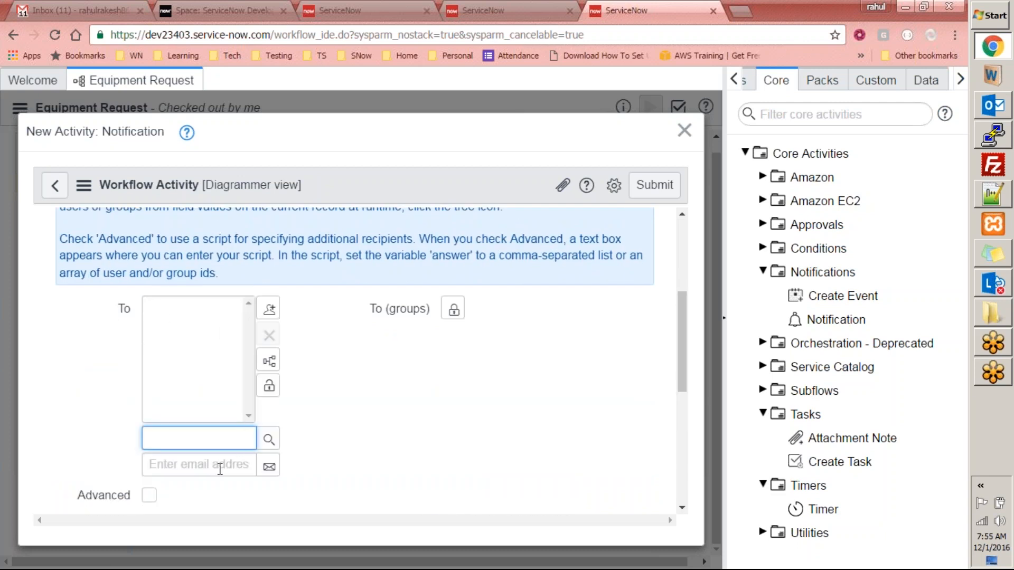
{"action": "left_click", "coordinate": [220, 469]}
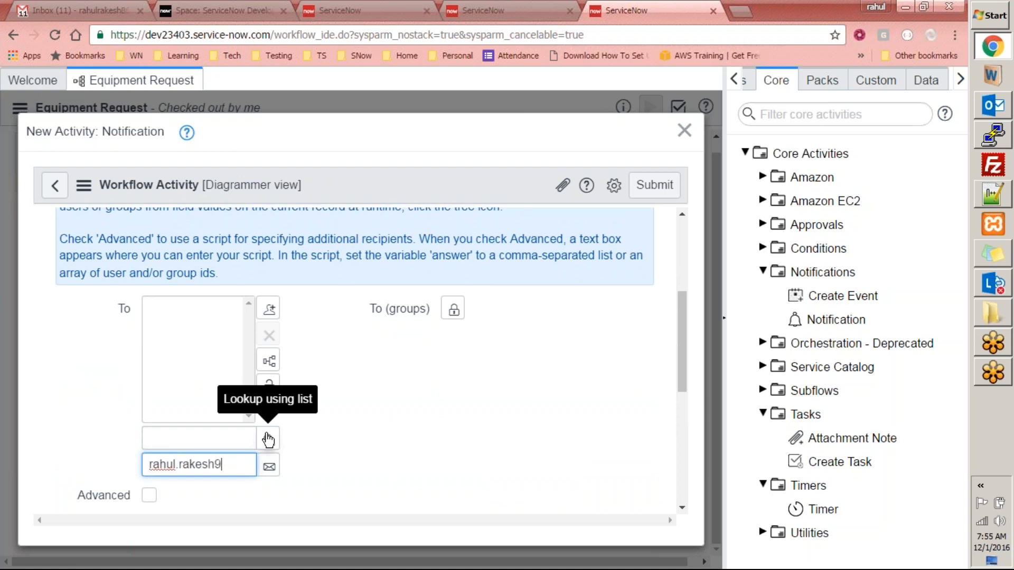
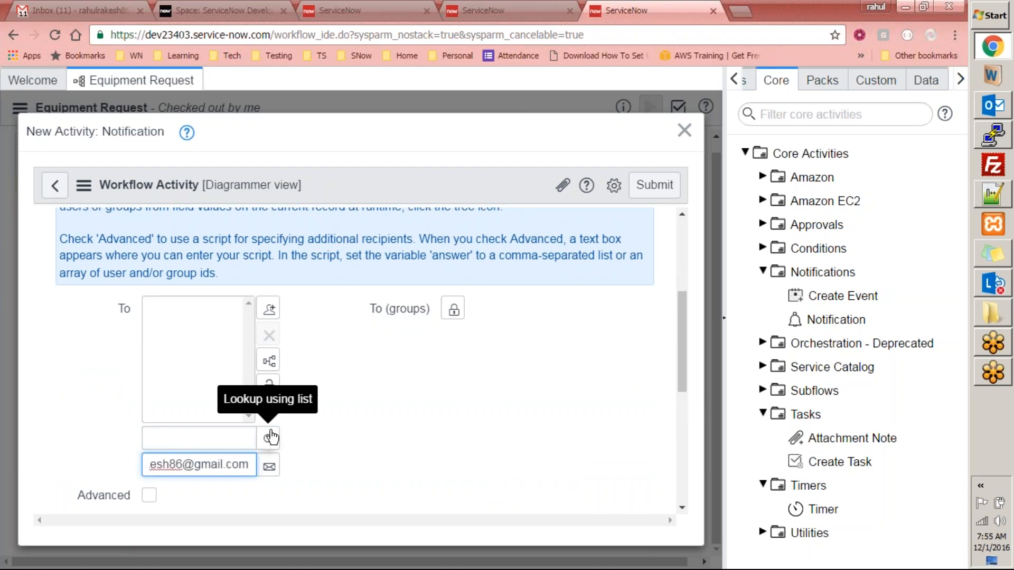
{"action": "left_click", "coordinate": [270, 466]}
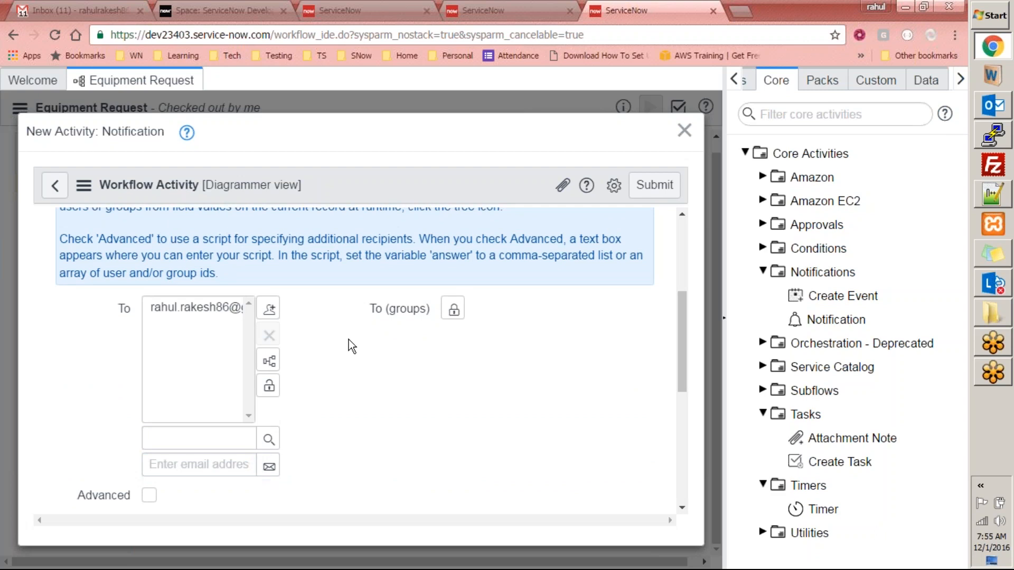
{"action": "left_click", "coordinate": [457, 311]}
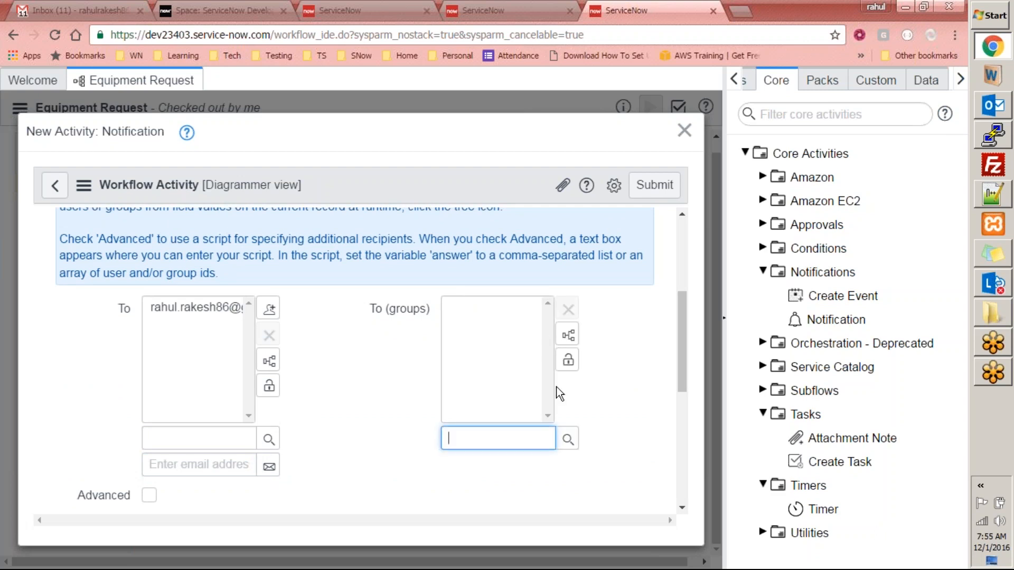
{"action": "type", "text": "analy"}
{"action": "left_click", "coordinate": [487, 460]}
{"action": "left_click", "coordinate": [567, 363]}
{"action": "left_click_drag", "start_coordinate": [676, 348], "coordinate": [677, 462]}
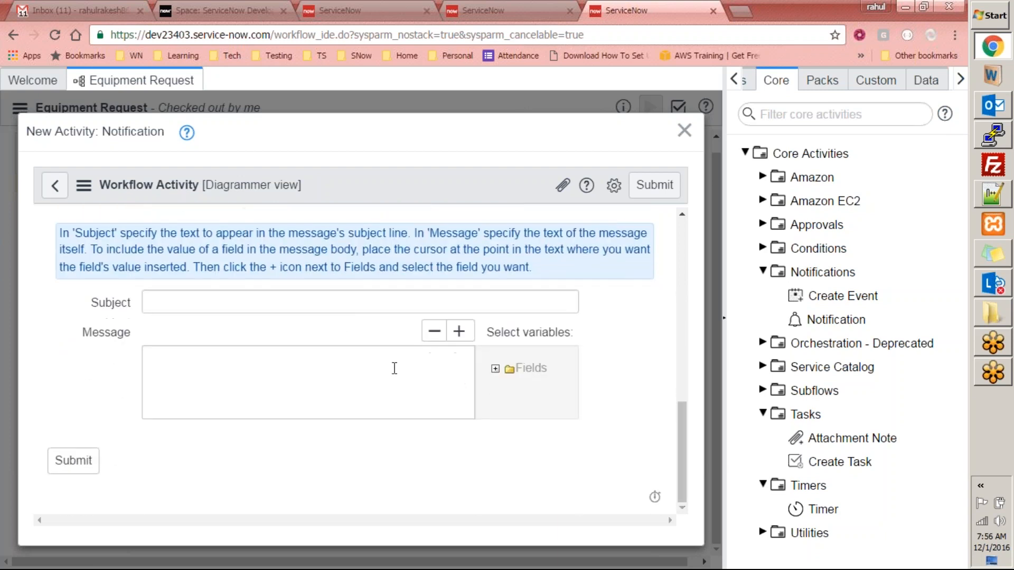
- Give it subject 'Equipment Request fulfilled / procurement done', a procurement-completed message, and submit
{"action": "left_click", "coordinate": [360, 307]}
{"action": "type", "text": "Equipment "}
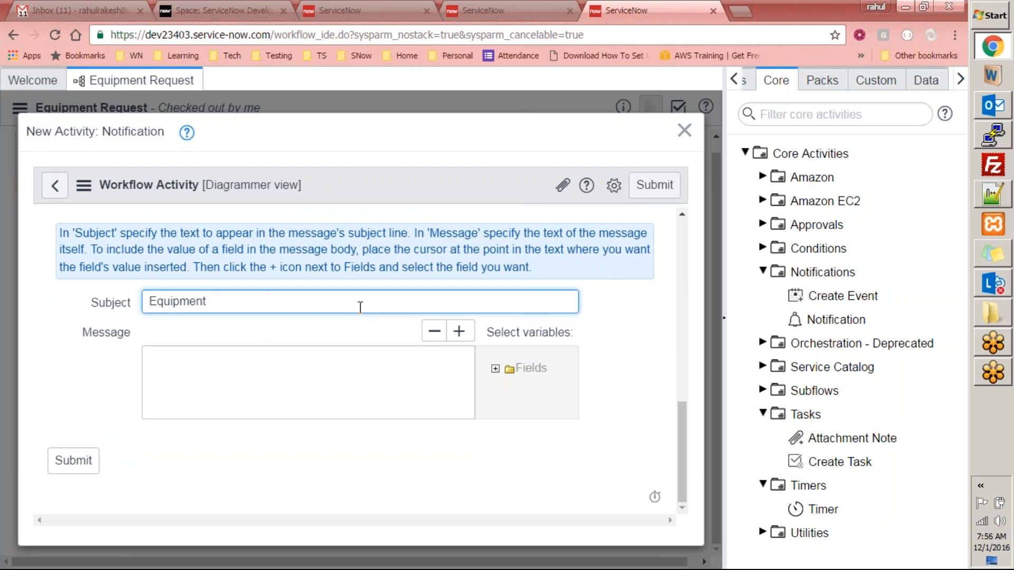
{"action": "type", "text": "Request fulfilled"}
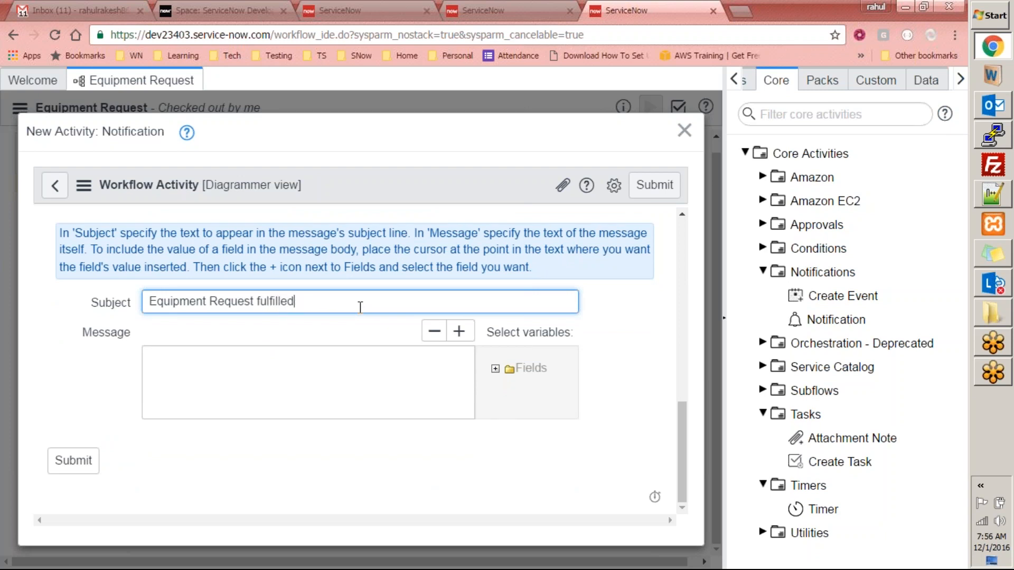
{"action": "type", "text": "rement done"}
{"action": "left_click", "coordinate": [295, 356]}
{"action": "type", "text": "Procurement complet"}
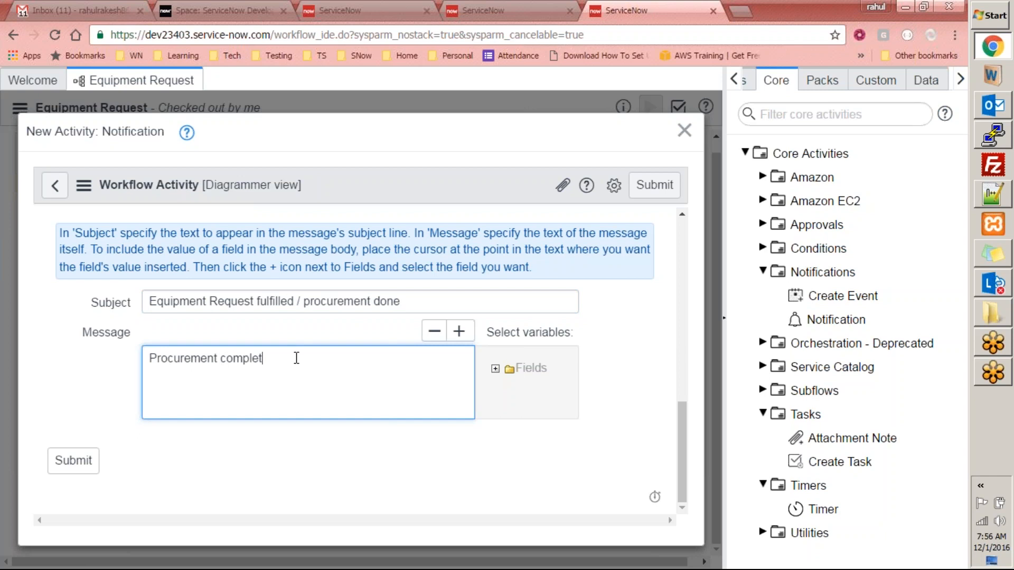
{"action": "type", "text": "ed. You will get your equipment soon."}
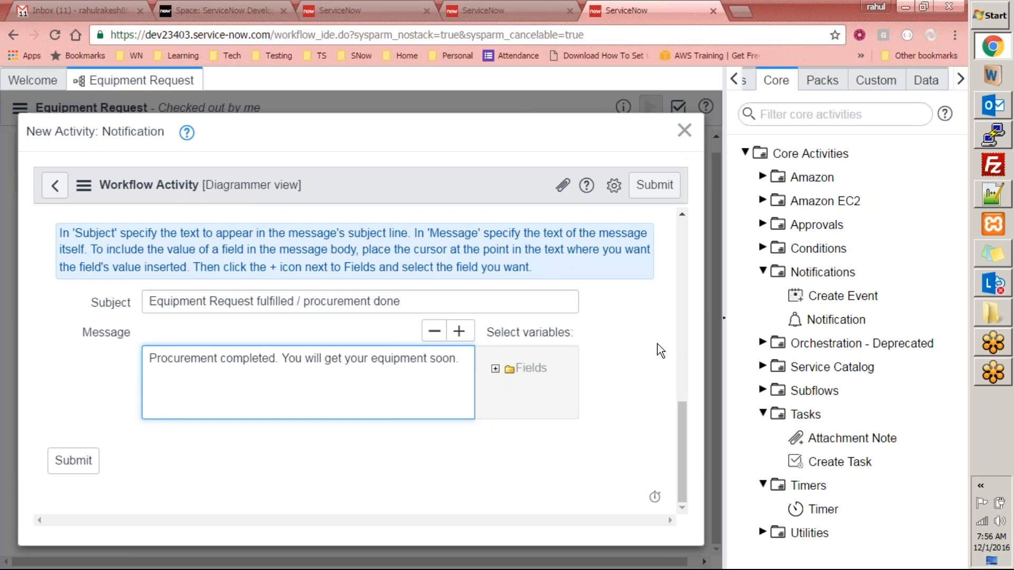
{"action": "left_click", "coordinate": [72, 468]}
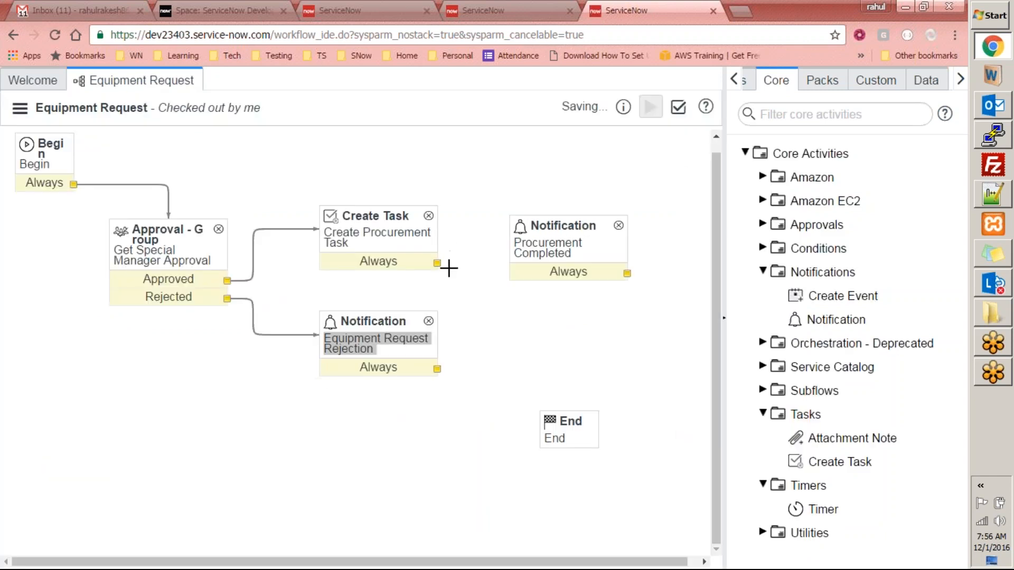
- Connect Create Task to Procurement Completed, and link both notifications to End
{"action": "left_click_drag", "start_coordinate": [436, 263], "coordinate": [523, 249]}
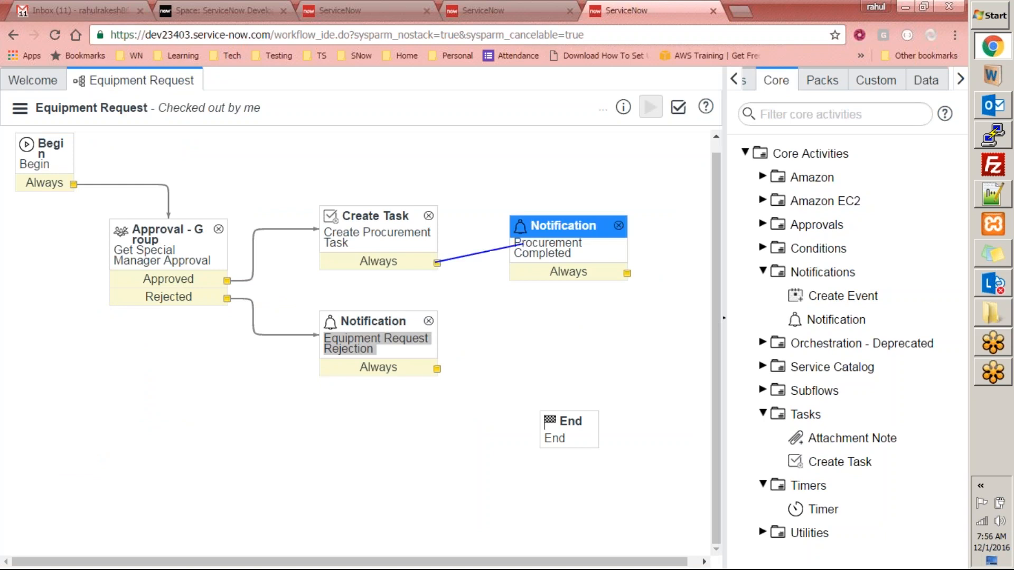
{"action": "left_click_drag", "start_coordinate": [562, 281], "coordinate": [587, 413]}
{"action": "left_click", "coordinate": [665, 275]}
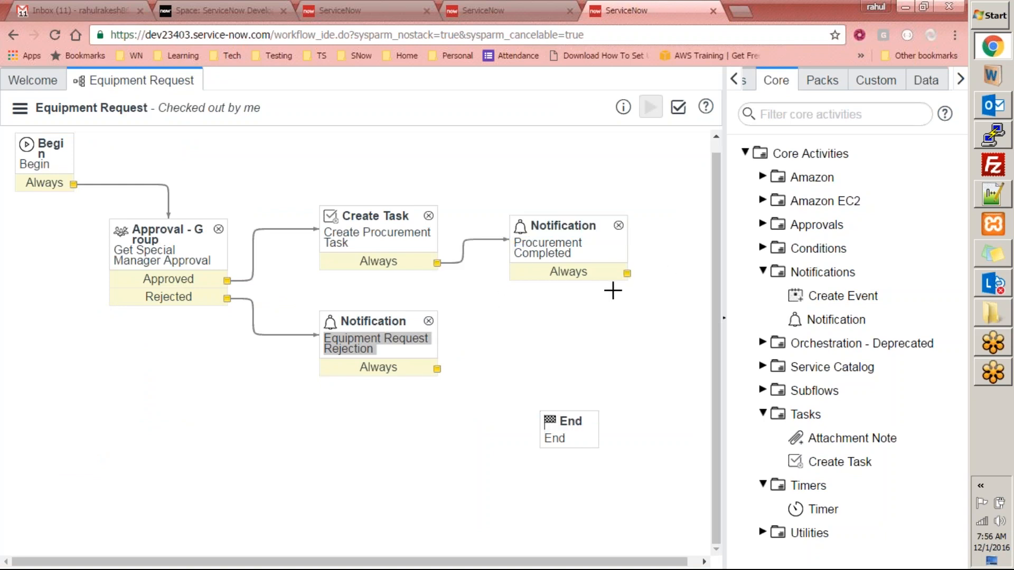
{"action": "left_click_drag", "start_coordinate": [626, 276], "coordinate": [583, 415]}
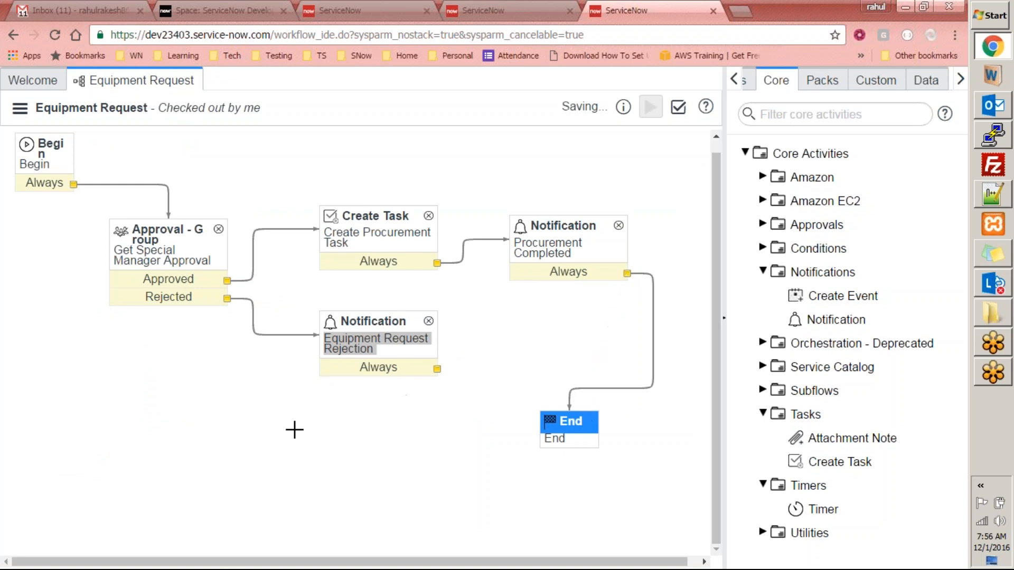
{"action": "left_click_drag", "start_coordinate": [437, 367], "coordinate": [541, 437]}
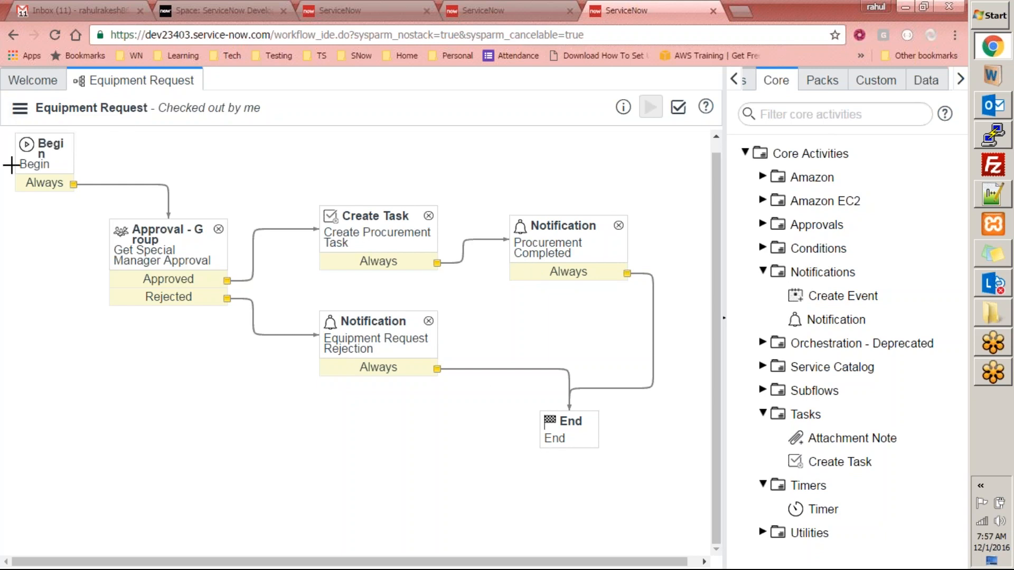
- Validate the Equipment Request workflow (16 info checks, no warnings), then publish it
{"action": "left_click", "coordinate": [20, 108]}
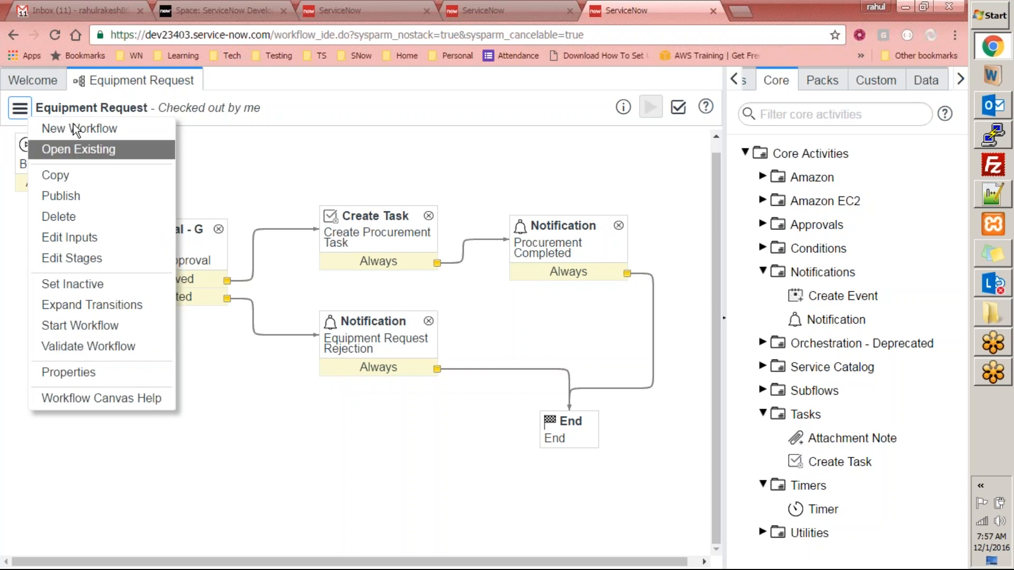
{"action": "left_click", "coordinate": [255, 158]}
{"action": "left_click", "coordinate": [21, 109]}
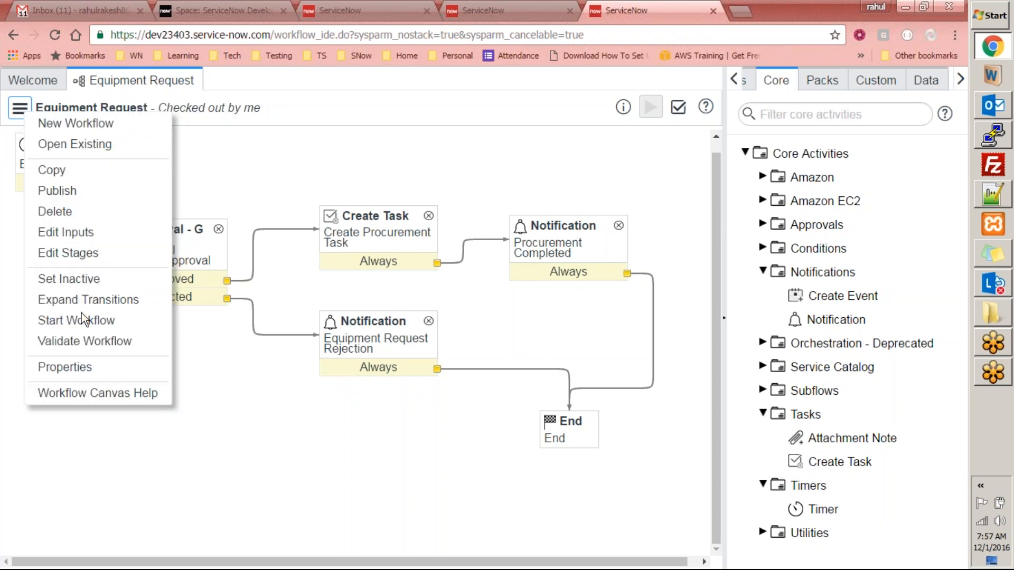
{"action": "left_click", "coordinate": [80, 341]}
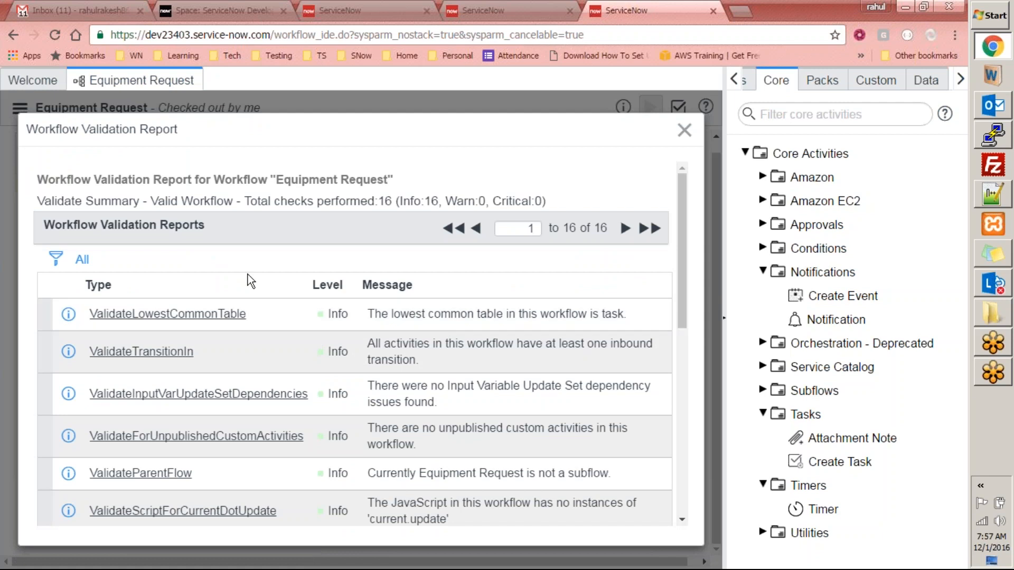
{"action": "left_click_drag", "start_coordinate": [683, 245], "coordinate": [669, 459]}
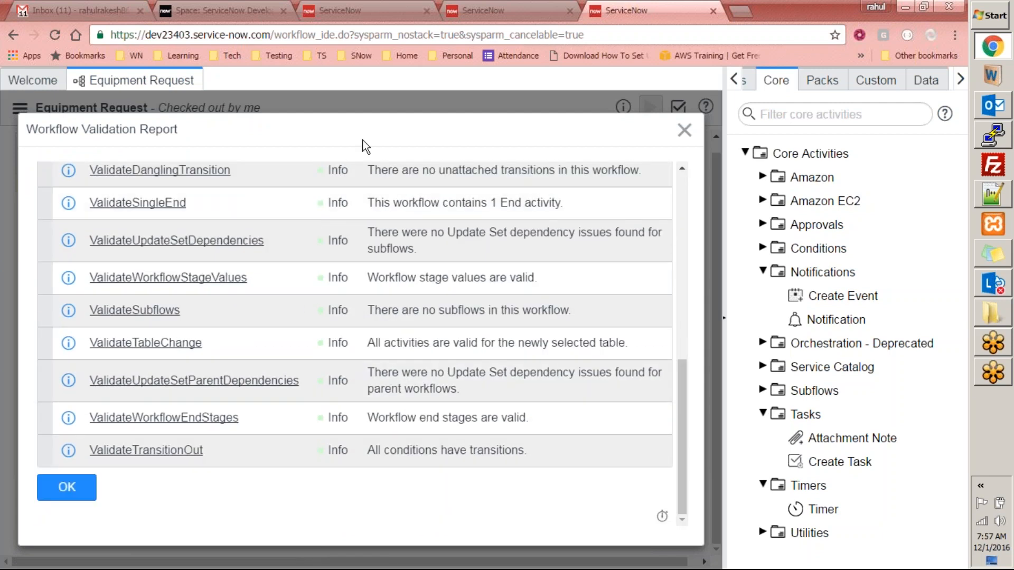
{"action": "scroll", "coordinate": [348, 194], "scroll_direction": "up", "scroll_amount": 1}
{"action": "scroll", "coordinate": [216, 351], "scroll_direction": "down", "scroll_amount": 8}
{"action": "left_click", "coordinate": [67, 487]}
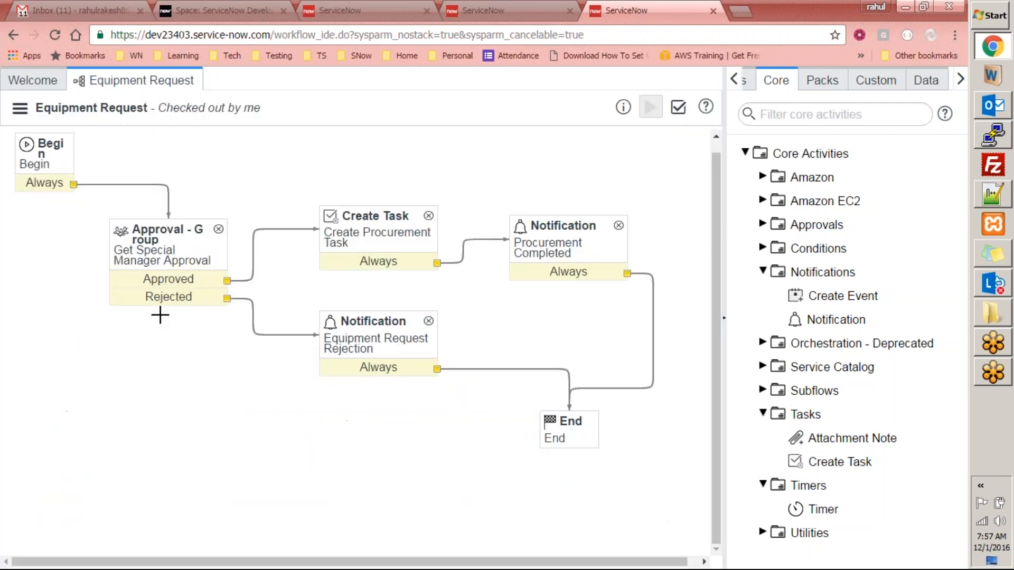
{"action": "left_click", "coordinate": [20, 108]}
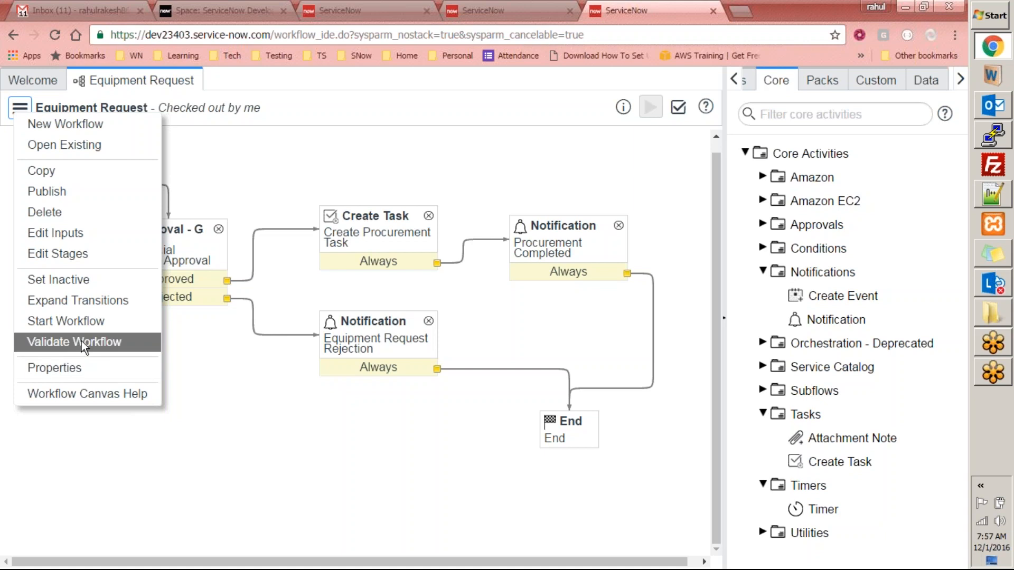
{"action": "left_click", "coordinate": [78, 192]}
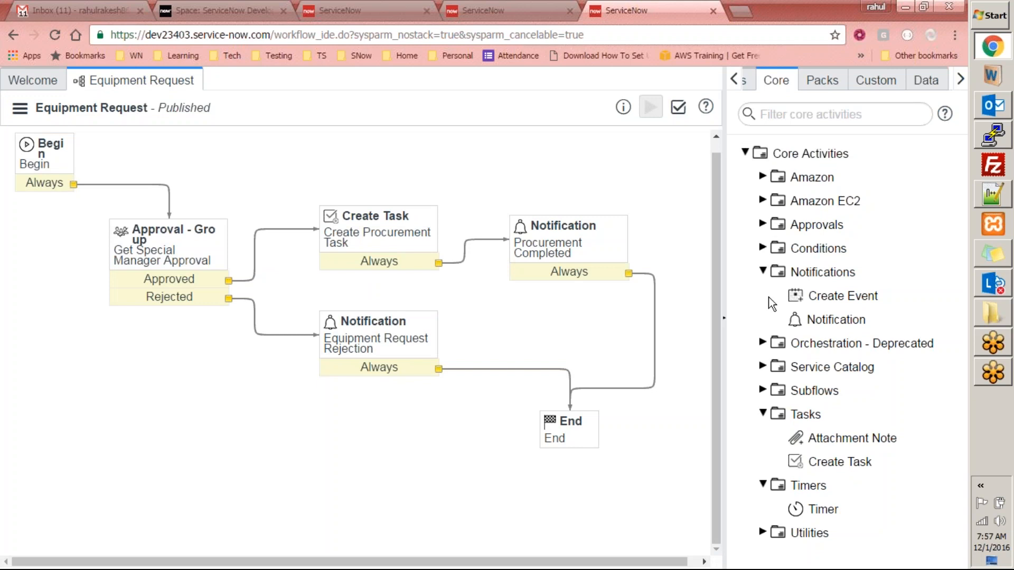
- Filter the navigator for 'marketing', then return to the Equipment Request workflow
{"action": "left_click", "coordinate": [498, 9]}
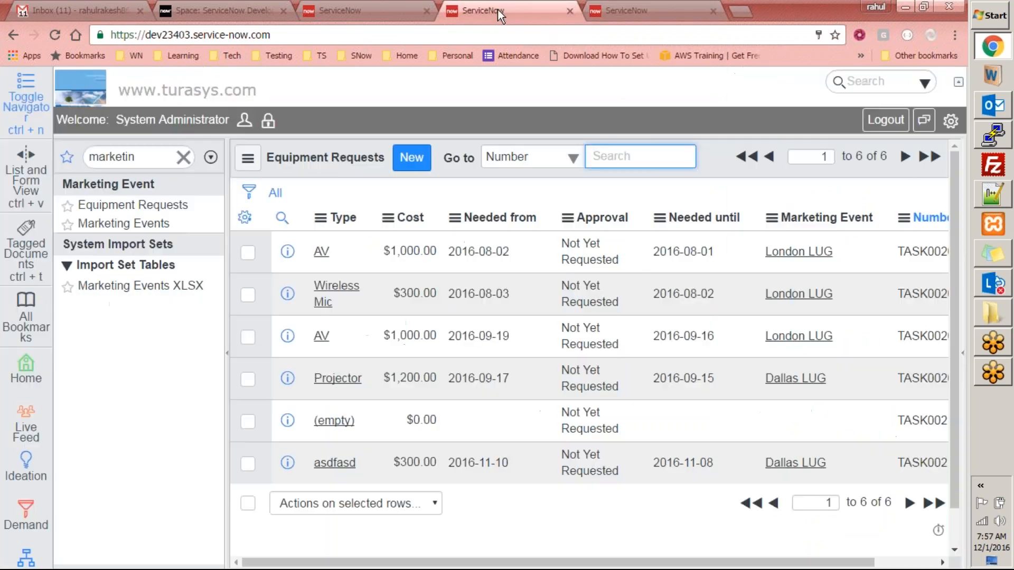
{"action": "left_click", "coordinate": [369, 10]}
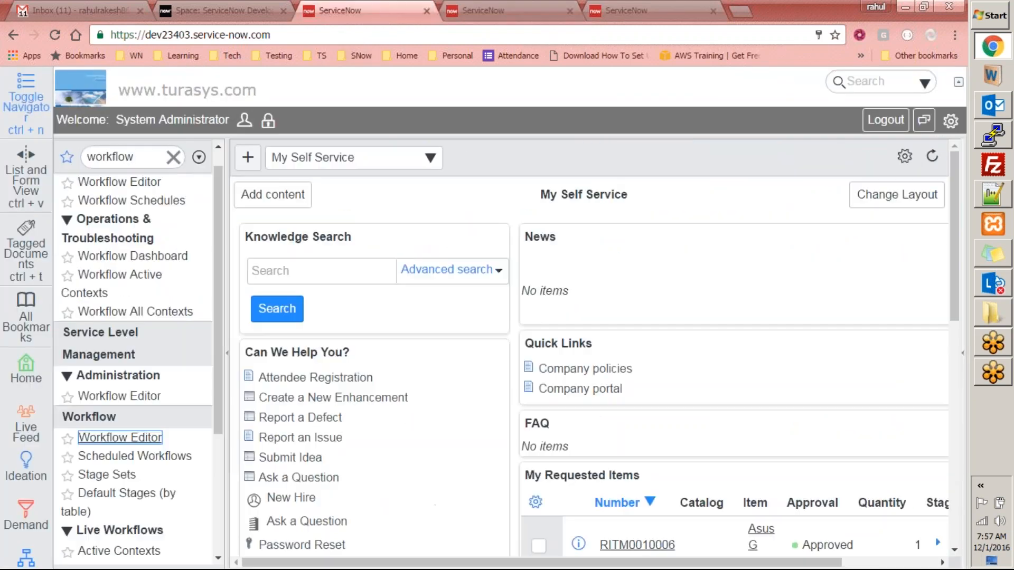
{"action": "double_click", "coordinate": [155, 159]}
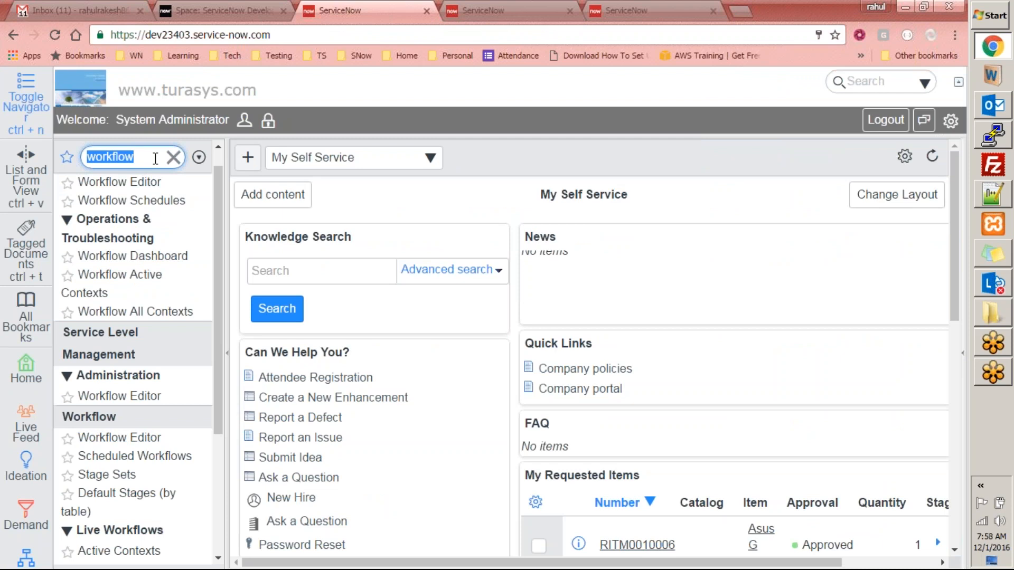
{"action": "type", "text": "marketing"}
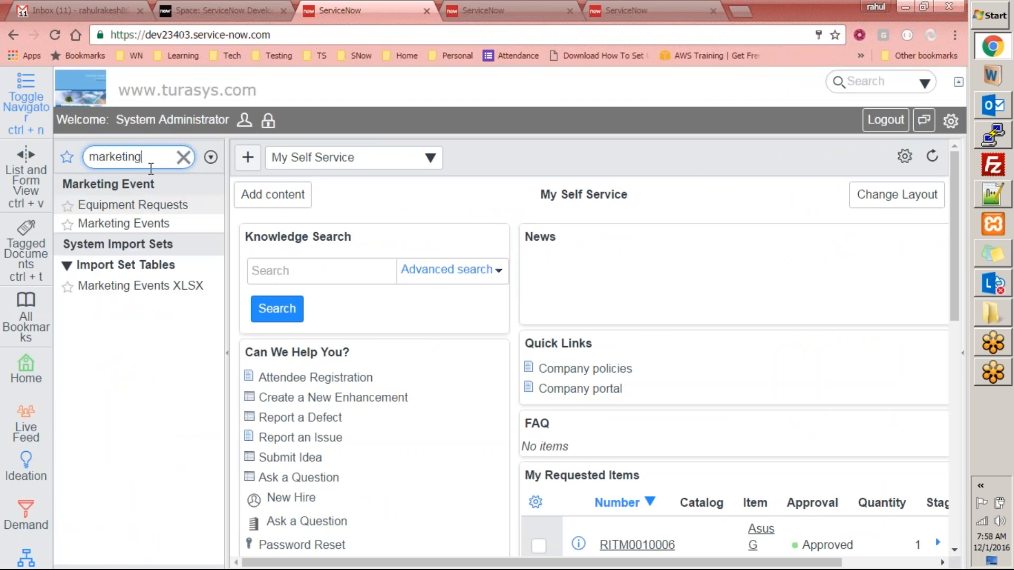
{"action": "left_click", "coordinate": [542, 9]}
{"action": "left_click", "coordinate": [647, 9]}
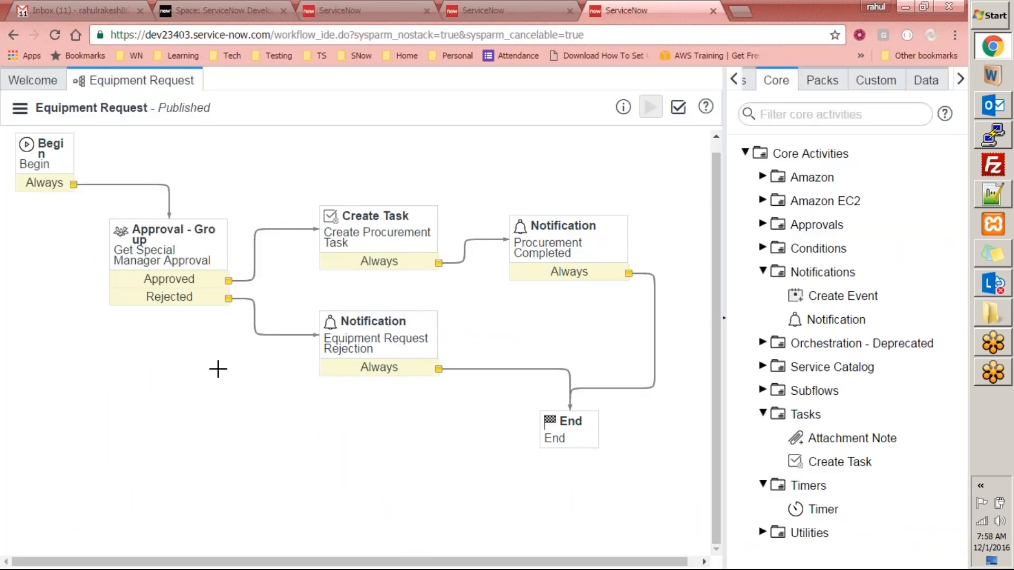
- Review Get Special Manager Approval's properties, then check out the workflow for editing
{"action": "left_click", "coordinate": [165, 257]}
{"action": "double_click", "coordinate": [166, 257]}
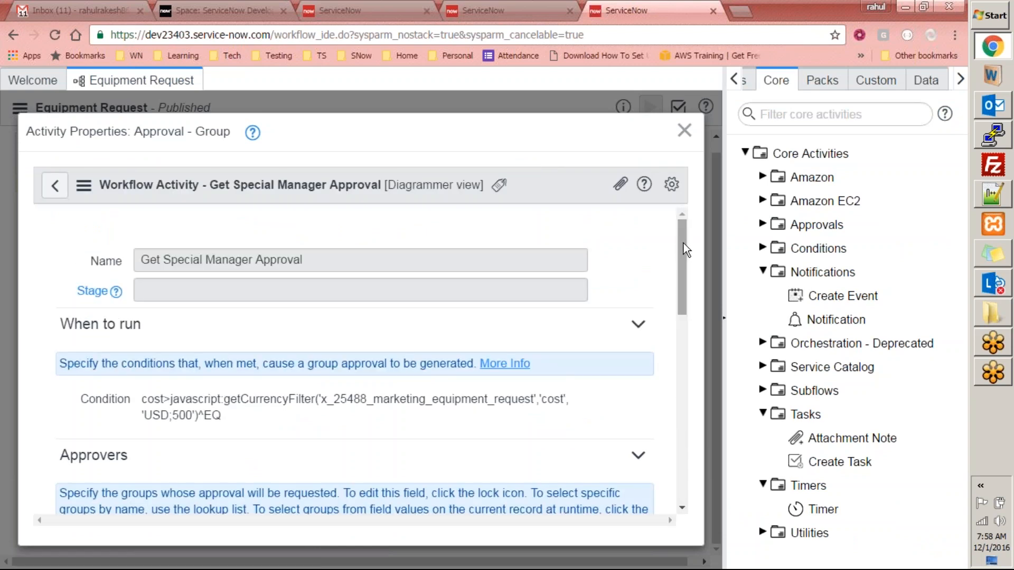
{"action": "left_click_drag", "start_coordinate": [685, 243], "coordinate": [680, 455]}
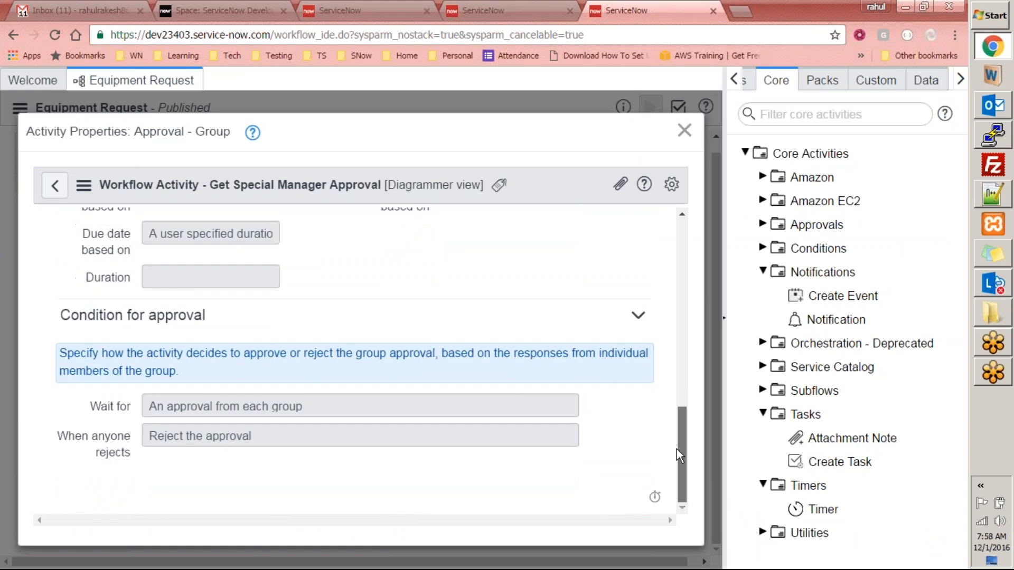
{"action": "left_click", "coordinate": [685, 130]}
{"action": "left_click", "coordinate": [20, 111]}
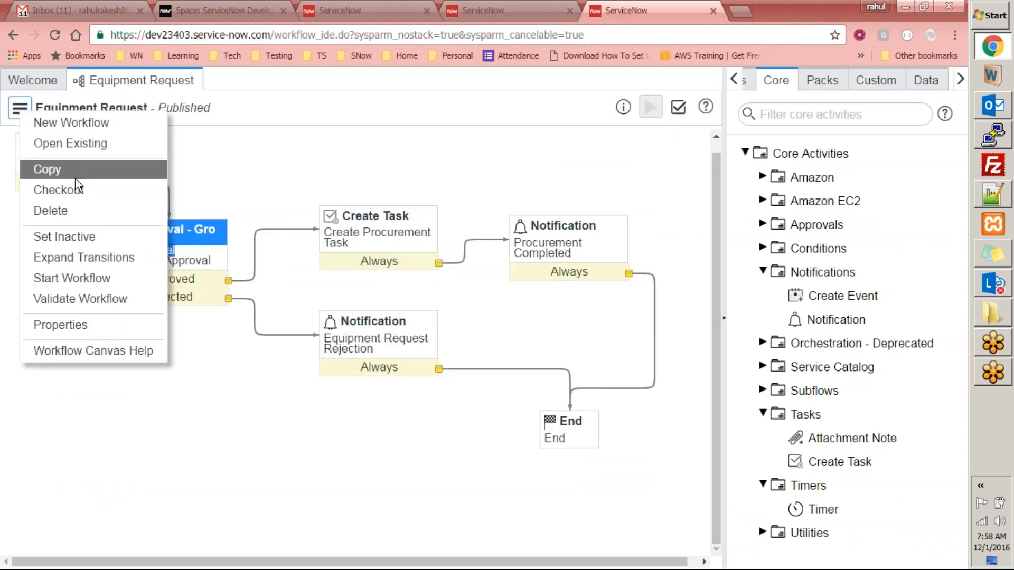
{"action": "left_click", "coordinate": [73, 192]}
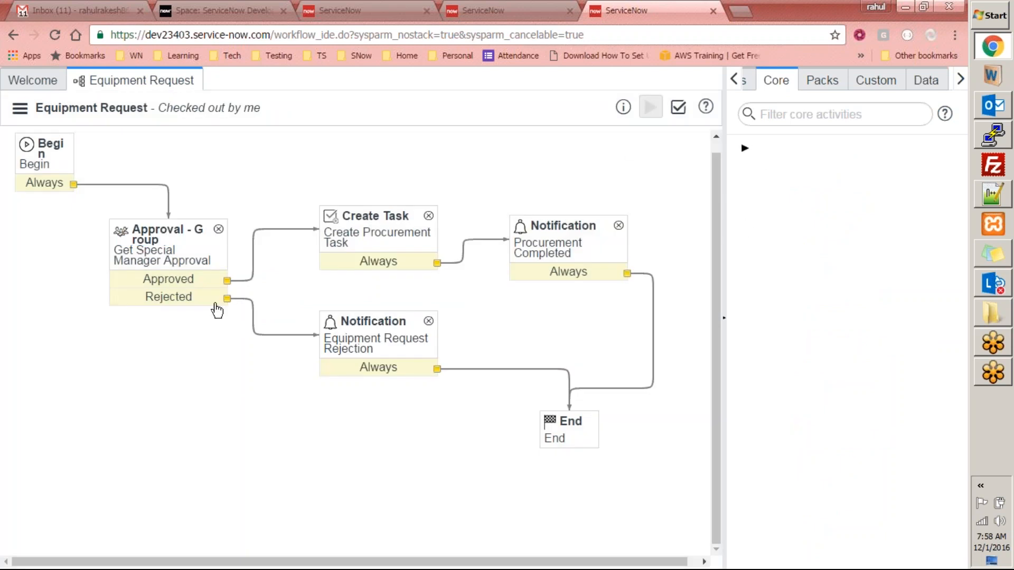
- Enable Advanced on the group approval and add current.approval = 'requested' to its groups script
{"action": "double_click", "coordinate": [160, 250]}
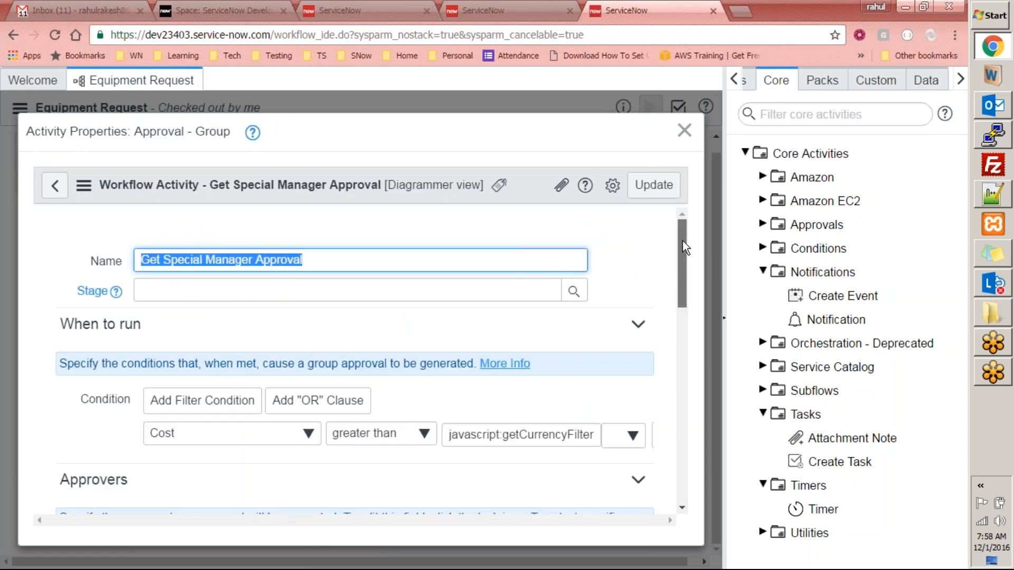
{"action": "scroll", "coordinate": [687, 293], "scroll_direction": "down", "scroll_amount": 10}
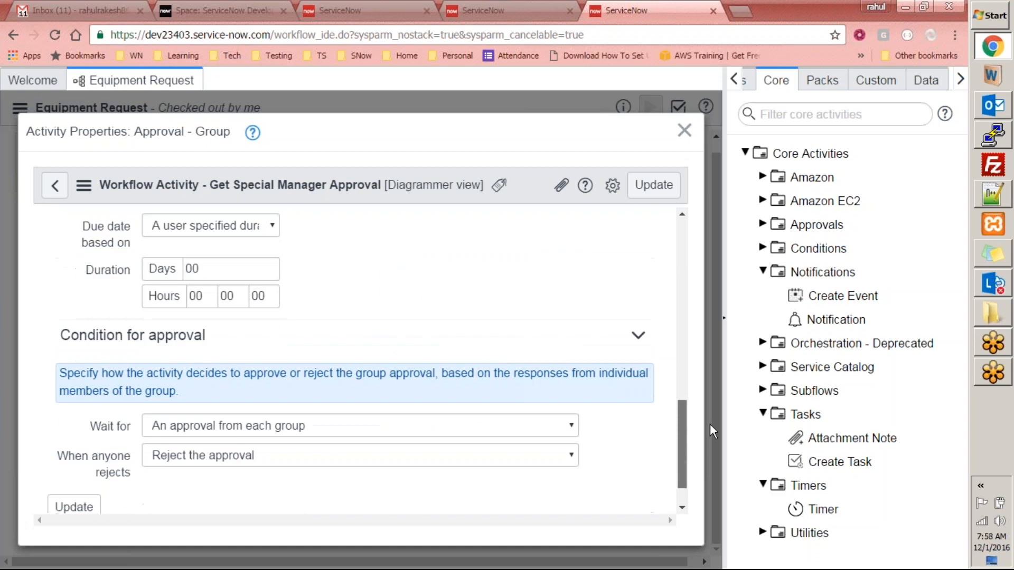
{"action": "scroll", "coordinate": [714, 447], "scroll_direction": "up", "scroll_amount": 10}
{"action": "scroll", "coordinate": [723, 232], "scroll_direction": "down", "scroll_amount": 3}
{"action": "scroll", "coordinate": [730, 271], "scroll_direction": "down", "scroll_amount": 3}
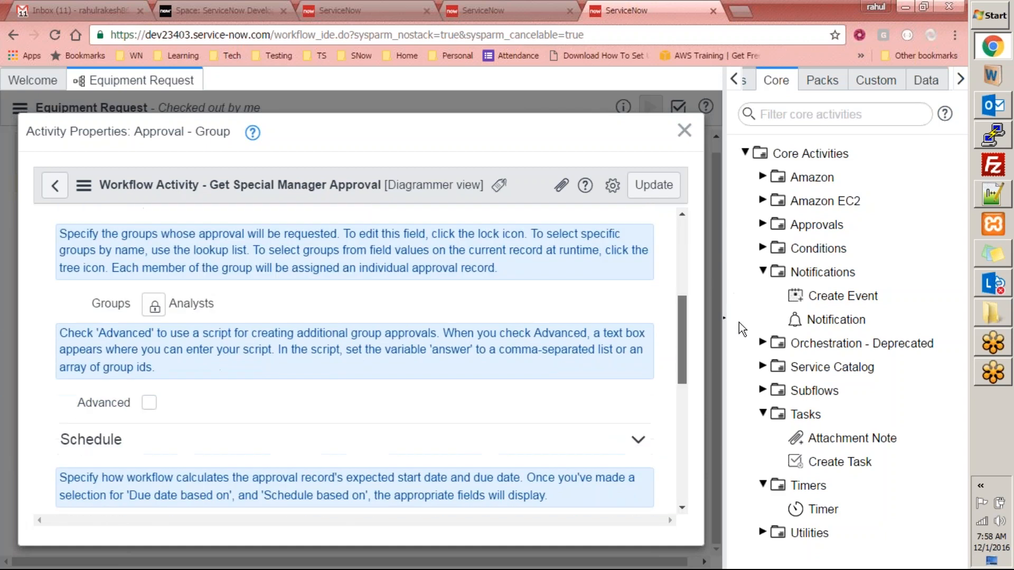
{"action": "left_click", "coordinate": [149, 403]}
{"action": "left_click_drag", "start_coordinate": [682, 343], "coordinate": [681, 383]}
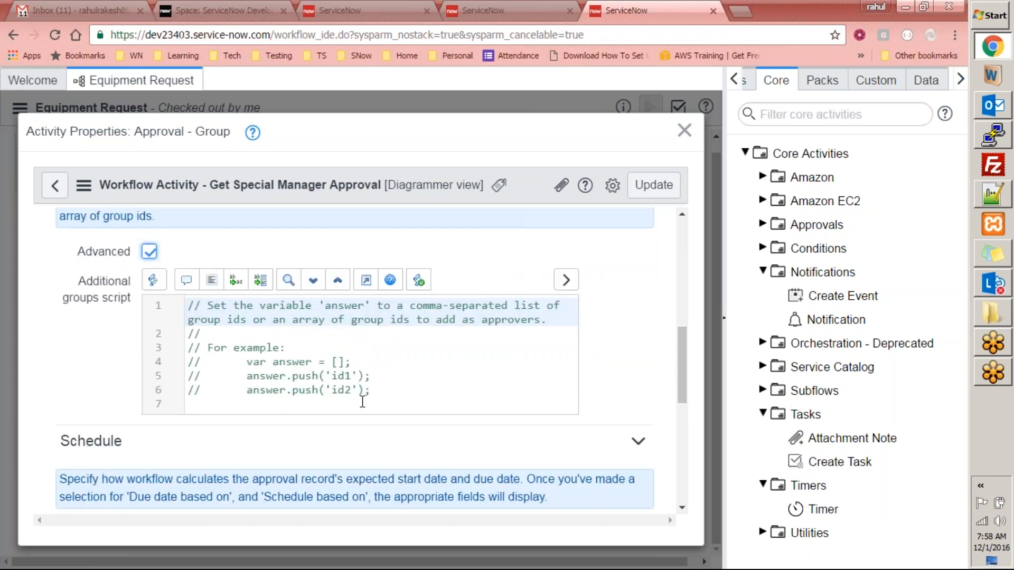
{"action": "left_click", "coordinate": [264, 404]}
{"action": "type", "text": "curre"}
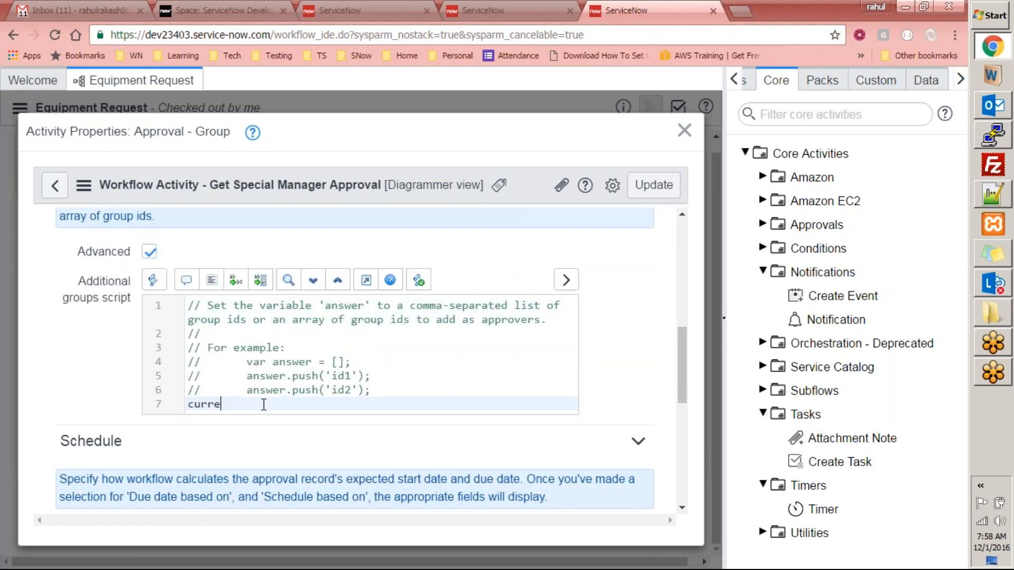
{"action": "type", "text": "nt.approval = 'requested';"}
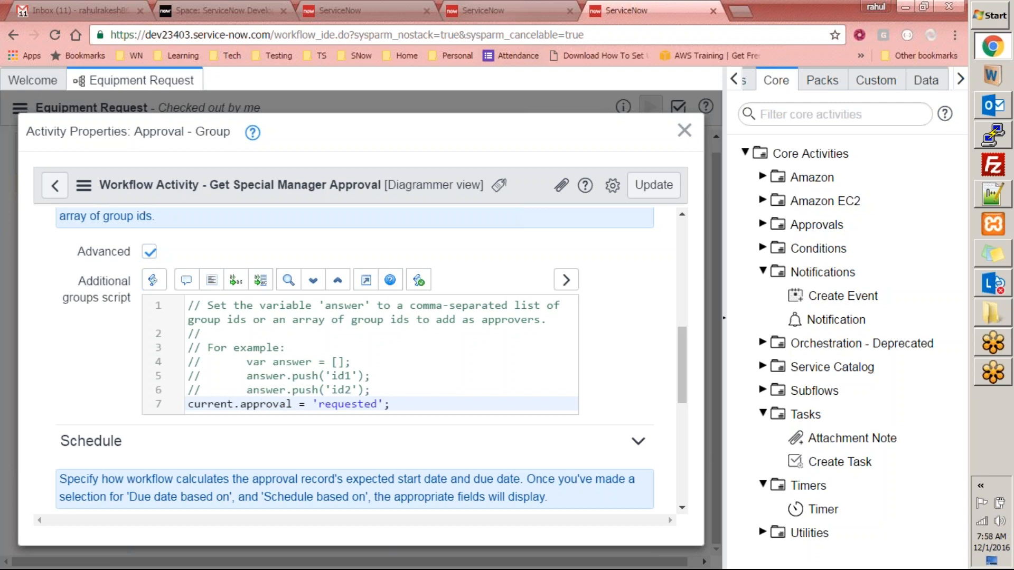
- Start a new Equipment Request and check its Approval field, defaulting to Not Yet Requested
{"action": "left_click", "coordinate": [499, 11]}
{"action": "left_click", "coordinate": [411, 158]}
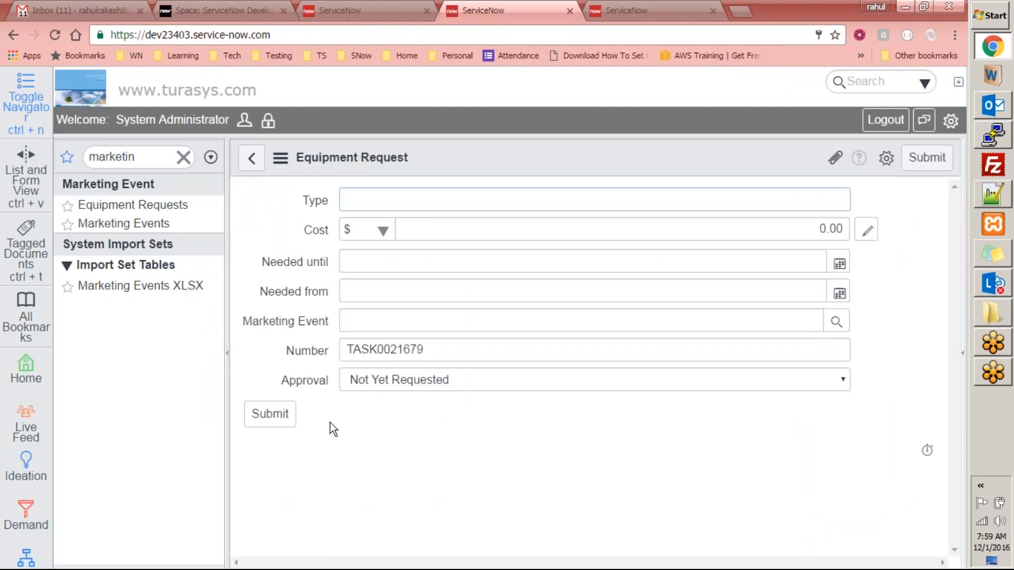
{"action": "right_click", "coordinate": [309, 379]}
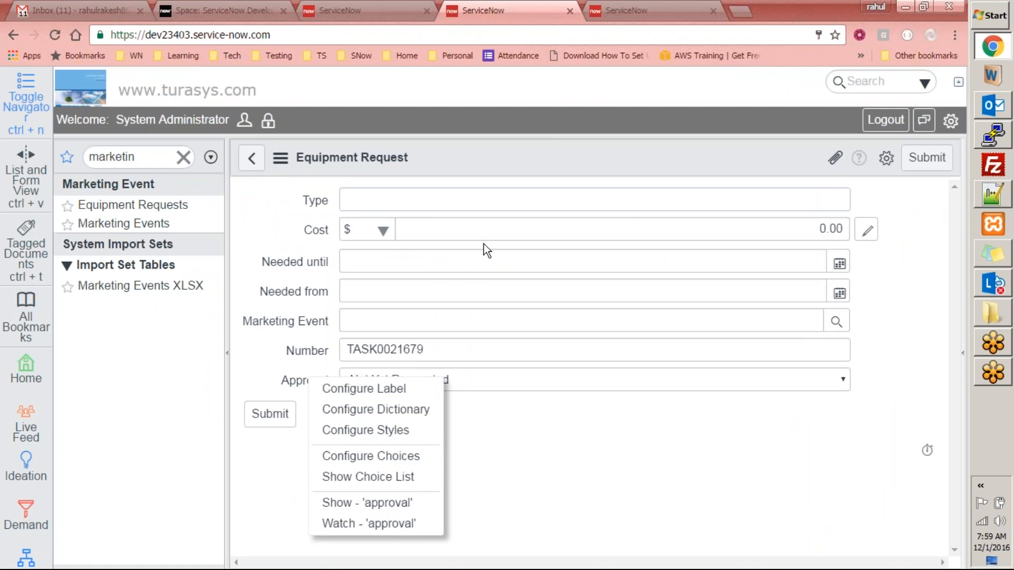
- Dismiss the Approval field menu and start another new Equipment Request from the list
{"action": "left_click", "coordinate": [556, 493]}
{"action": "left_click", "coordinate": [249, 161]}
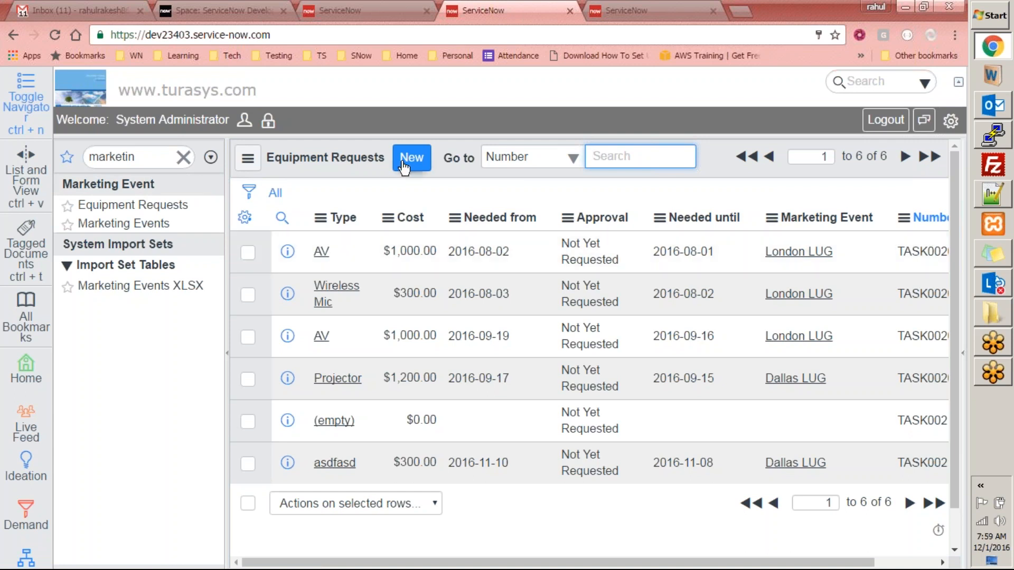
{"action": "left_click", "coordinate": [405, 165]}
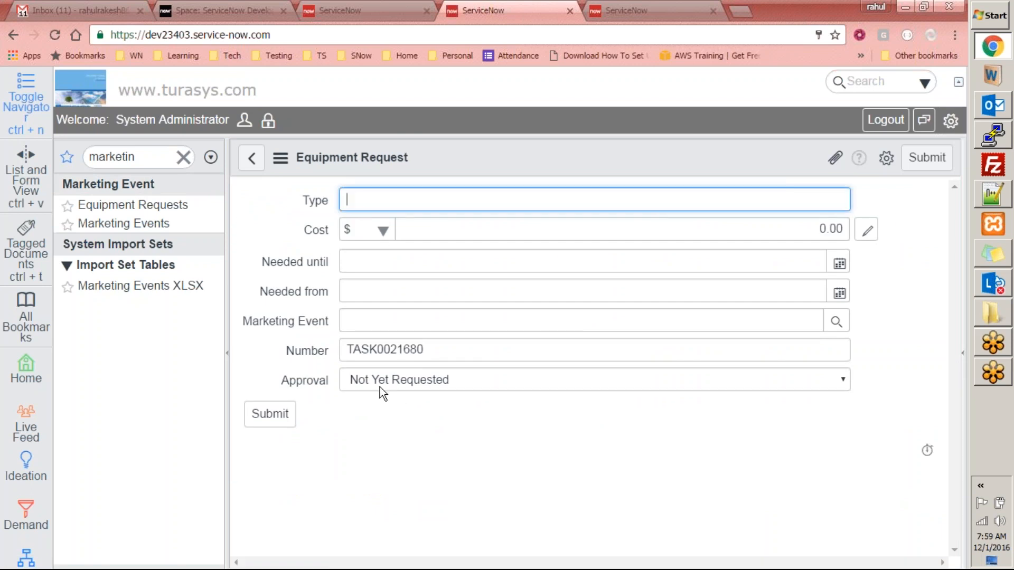
- Delete the added approval line from the group approval script and close its properties
{"action": "left_click", "coordinate": [586, 9]}
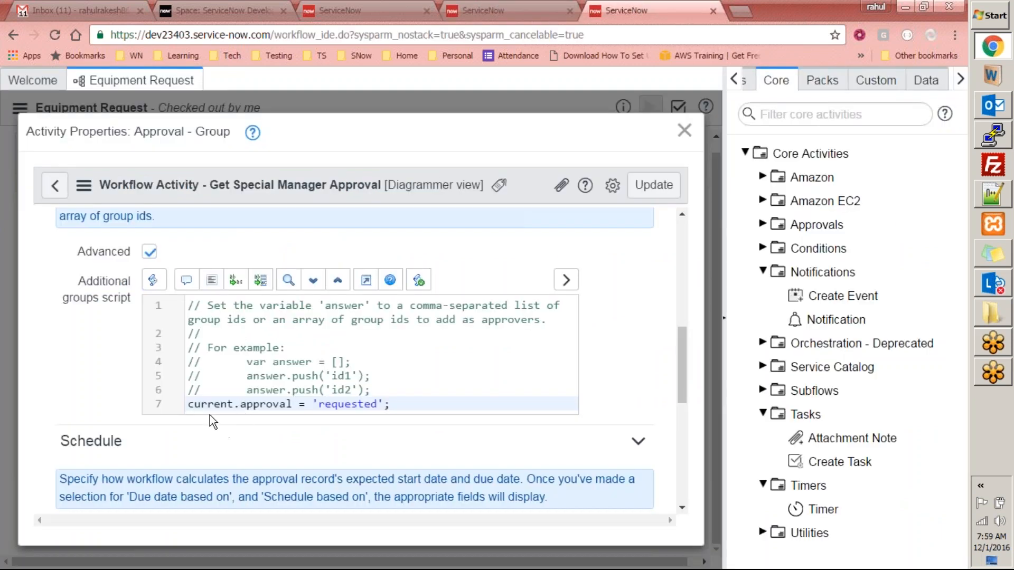
{"action": "left_click_drag", "start_coordinate": [410, 402], "coordinate": [194, 403]}
{"action": "key", "text": "BackSpace"}
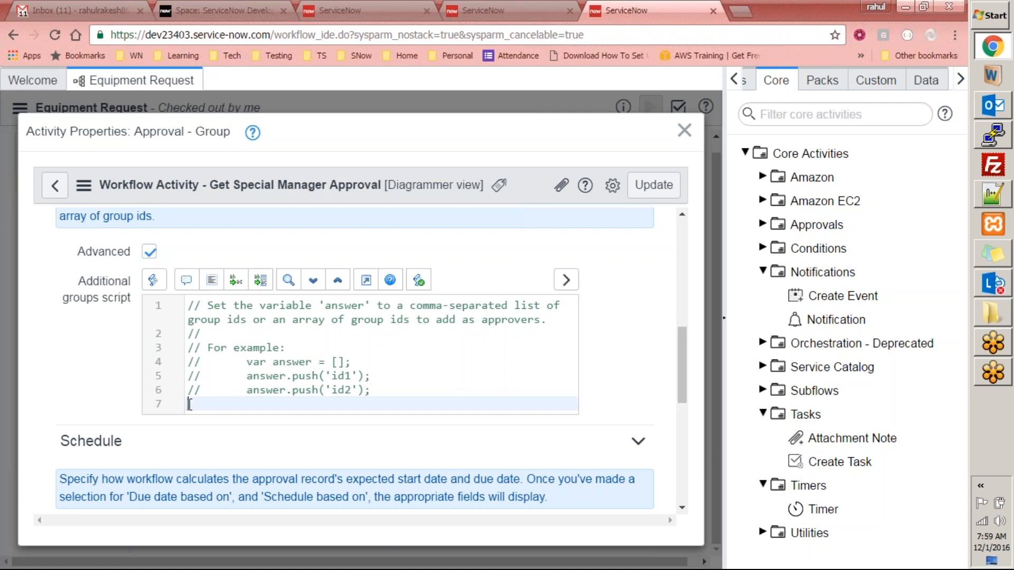
{"action": "left_click", "coordinate": [684, 131]}
{"action": "left_click", "coordinate": [224, 410]}
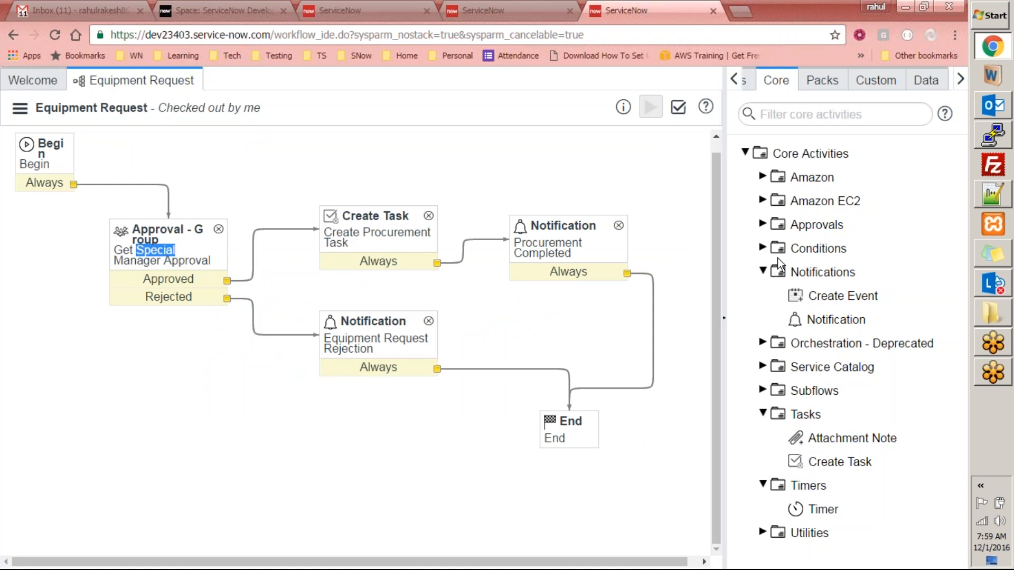
- Add a Run Script activity from the Core Utilities palette to the workflow canvas
{"action": "left_click", "coordinate": [764, 272]}
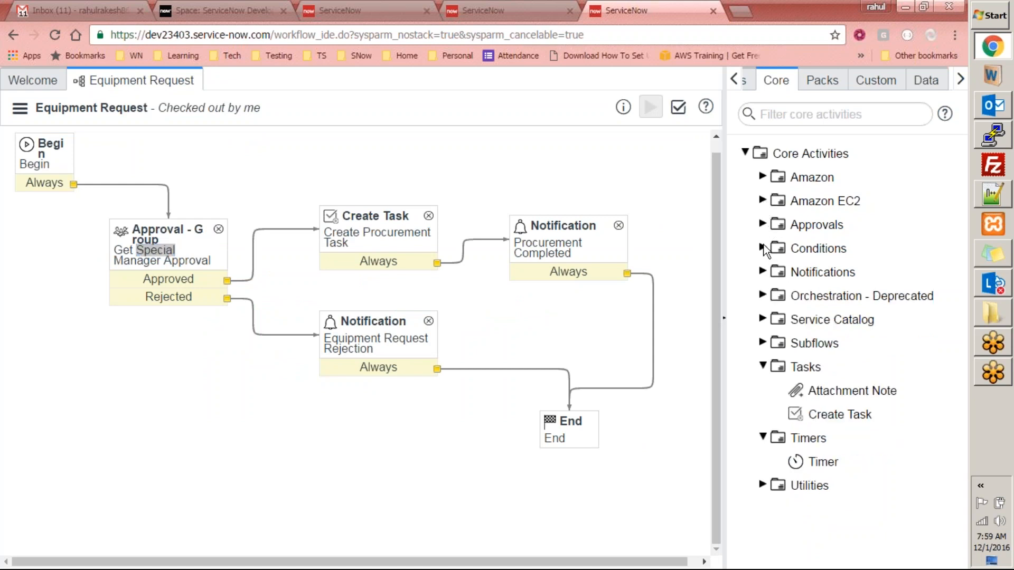
{"action": "left_click", "coordinate": [764, 485]}
{"action": "scroll", "coordinate": [812, 427], "scroll_direction": "down", "scroll_amount": 4}
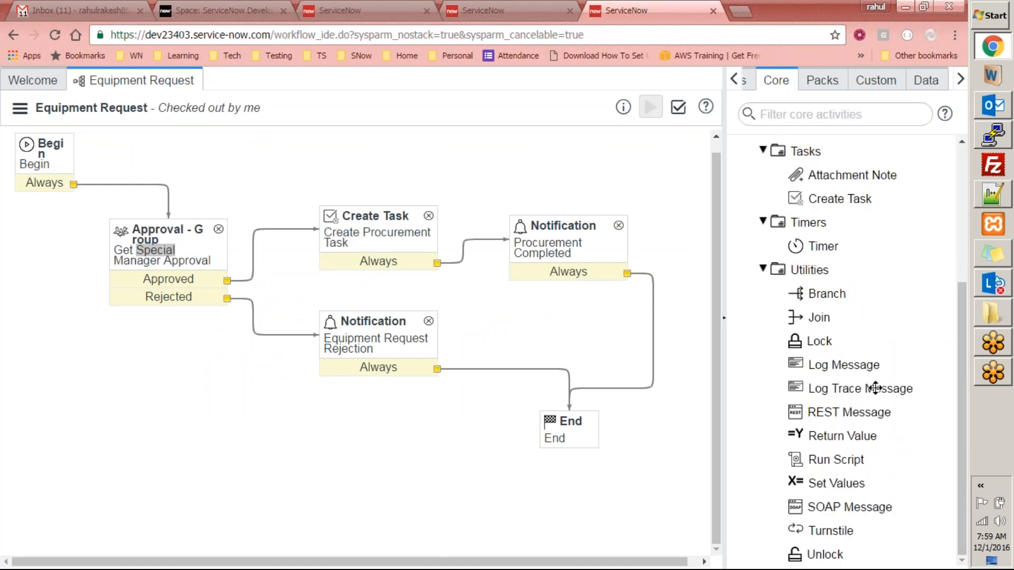
{"action": "left_click_drag", "start_coordinate": [863, 461], "coordinate": [52, 225]}
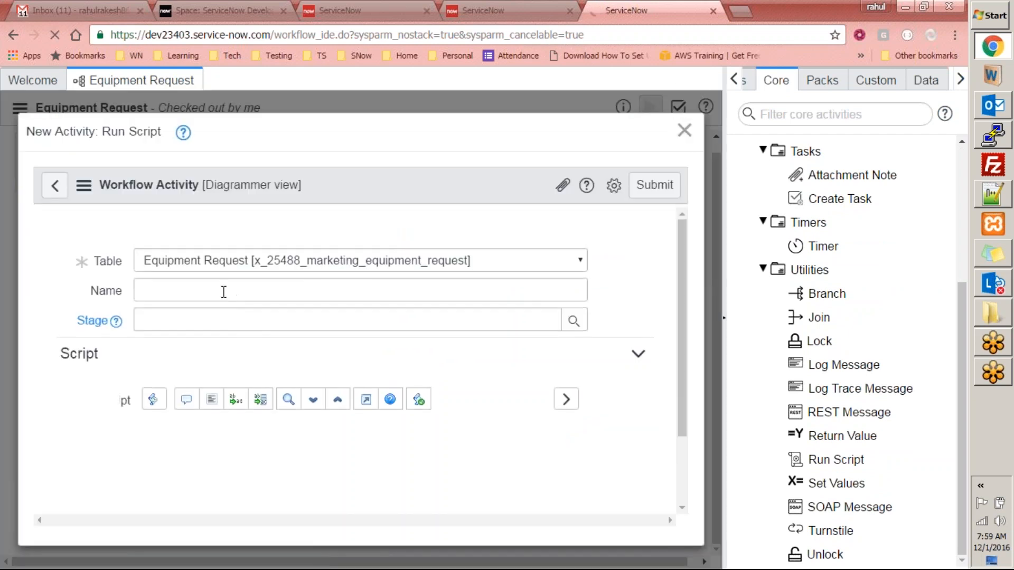
- Name it 'Equipment Requested', paste current.approval = 'requested' as its script, and submit
{"action": "left_click", "coordinate": [260, 297]}
{"action": "left_click", "coordinate": [268, 260]}
{"action": "type", "text": "Equipment Requested"}
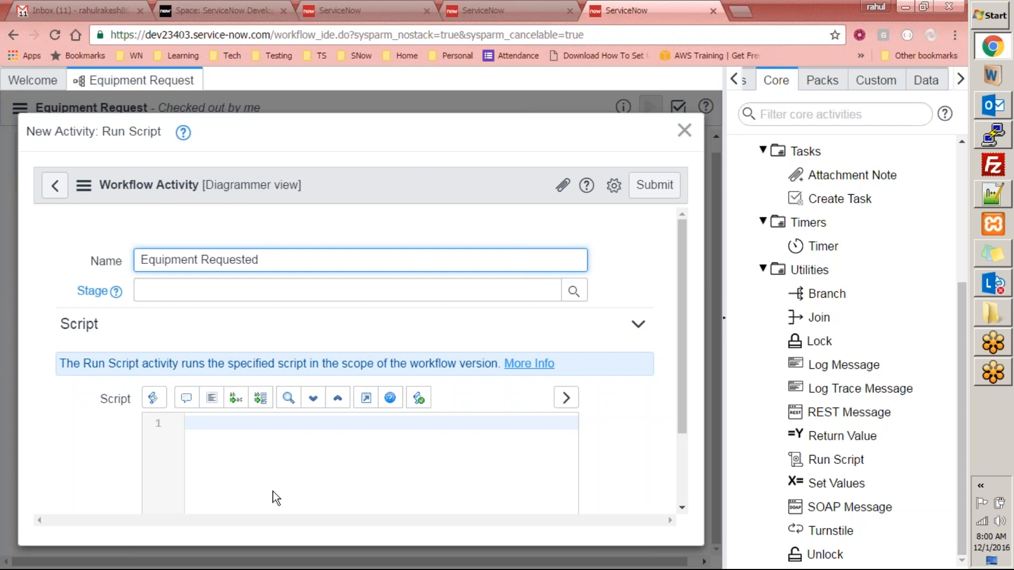
{"action": "left_click", "coordinate": [284, 451]}
{"action": "type", "text": "current.approval = 'requested';"}
{"action": "scroll", "coordinate": [676, 364], "scroll_direction": "down", "scroll_amount": 2}
{"action": "scroll", "coordinate": [679, 397], "scroll_direction": "up", "scroll_amount": 2}
{"action": "scroll", "coordinate": [479, 369], "scroll_direction": "down", "scroll_amount": 2}
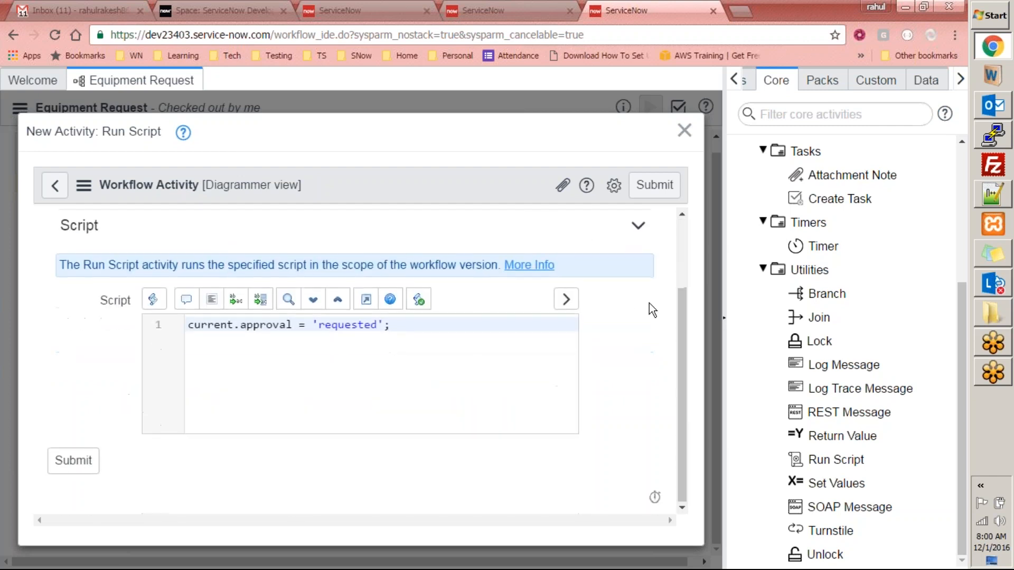
{"action": "left_click", "coordinate": [86, 469]}
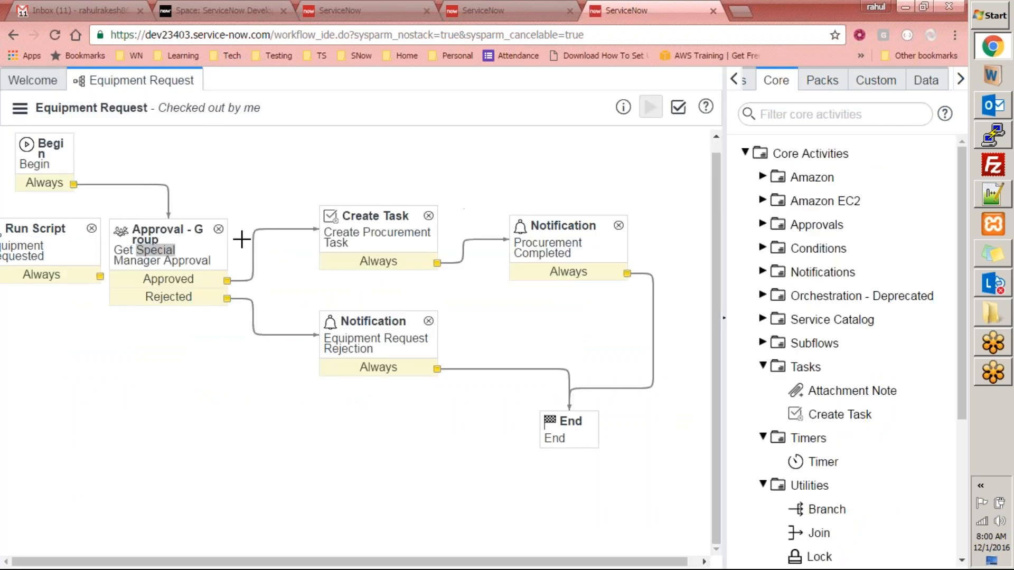
- Reroute Begin into the Run Script and connect its Always outcome to the group approval
{"action": "left_click_drag", "start_coordinate": [158, 260], "coordinate": [204, 260]}
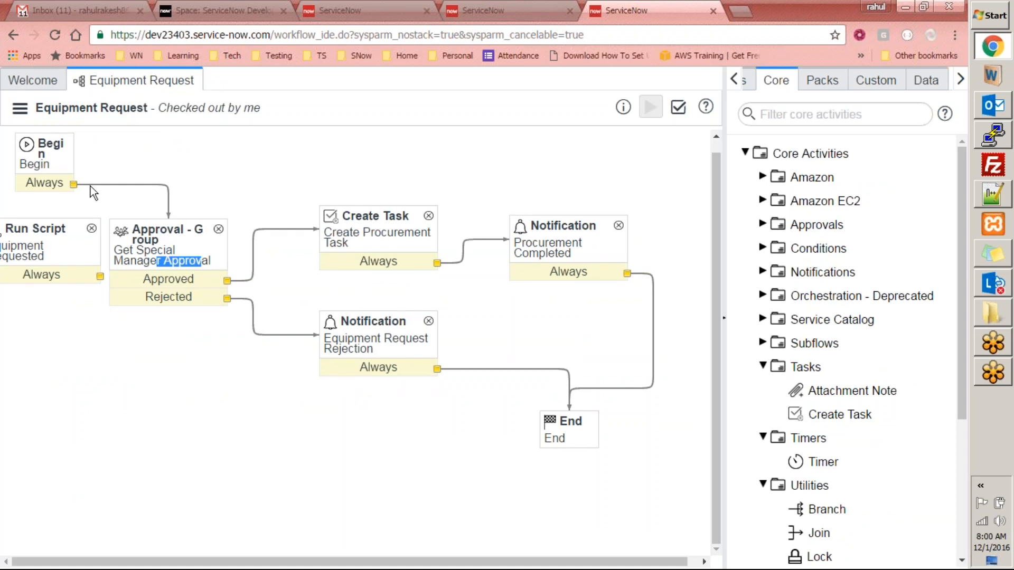
{"action": "left_click", "coordinate": [77, 184]}
{"action": "left_click_drag", "start_coordinate": [168, 218], "coordinate": [56, 220]}
{"action": "left_click_drag", "start_coordinate": [103, 277], "coordinate": [109, 242]}
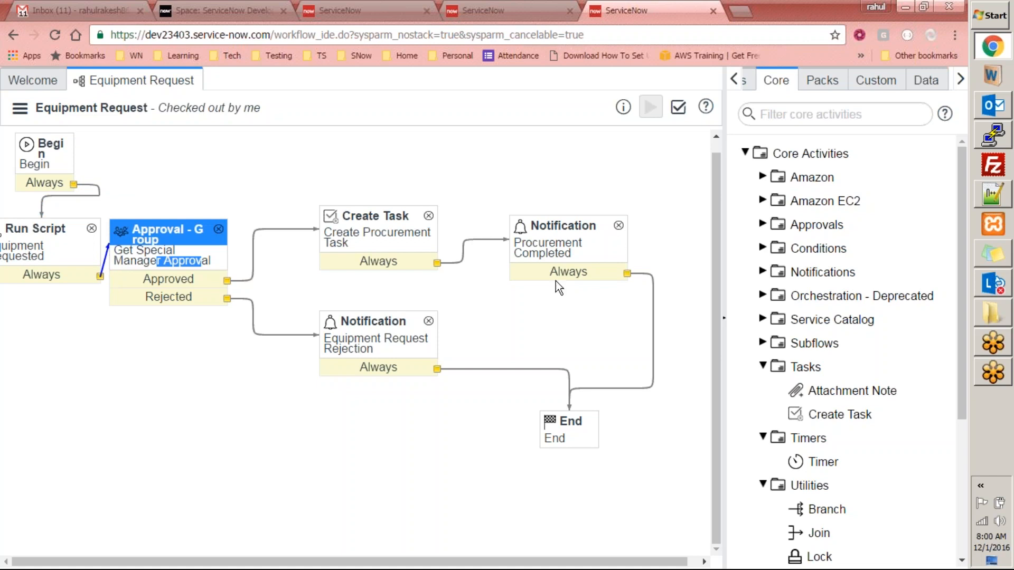
{"action": "left_click", "coordinate": [662, 439]}
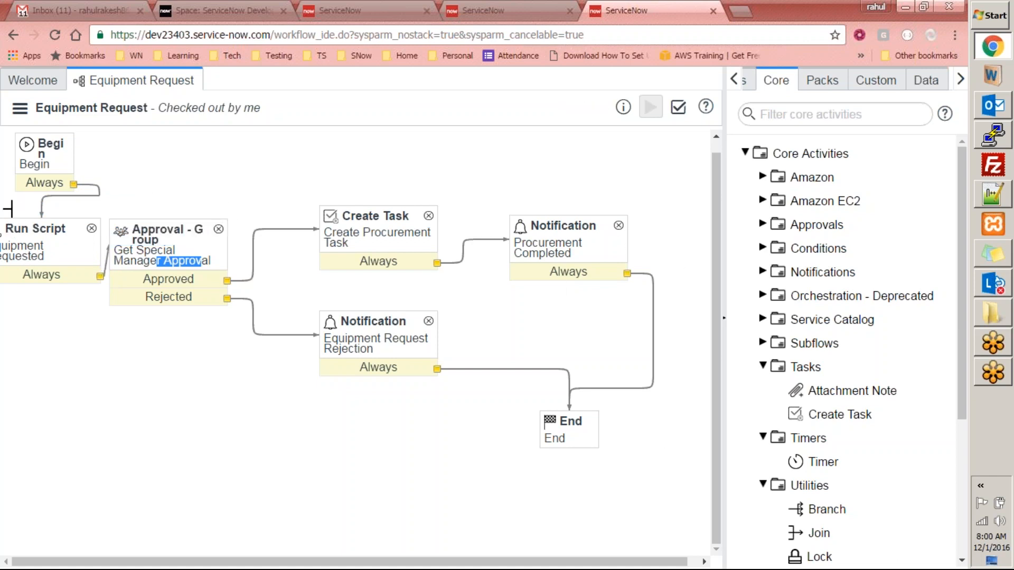
- Shift the activities right, move Approval - Group lower, and select the Run Script activity
{"action": "left_click_drag", "start_coordinate": [11, 203], "coordinate": [709, 471]}
{"action": "left_click_drag", "start_coordinate": [182, 236], "coordinate": [232, 241]}
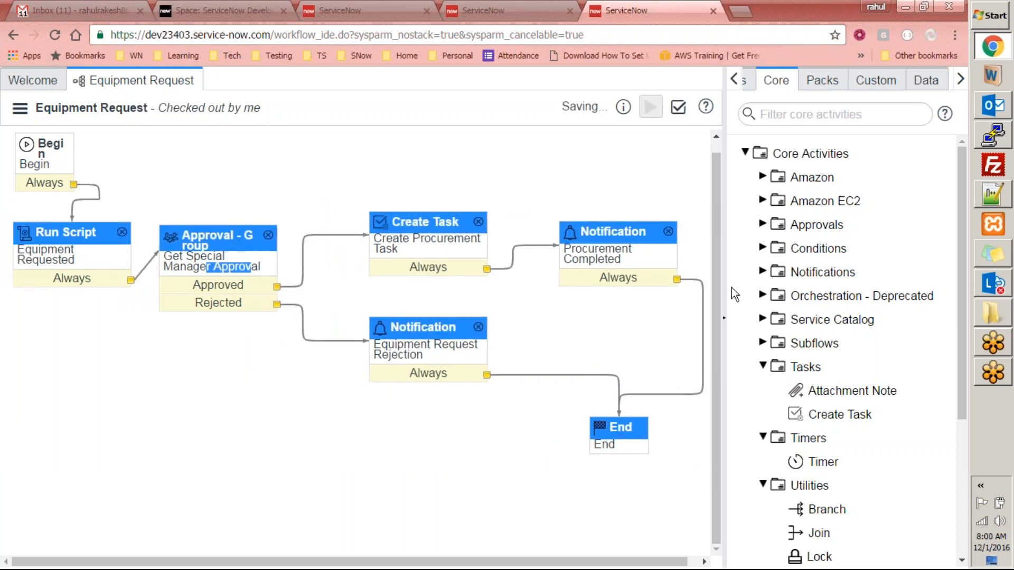
{"action": "left_click", "coordinate": [618, 163]}
{"action": "left_click", "coordinate": [140, 272]}
{"action": "left_click_drag", "start_coordinate": [204, 232], "coordinate": [226, 275]}
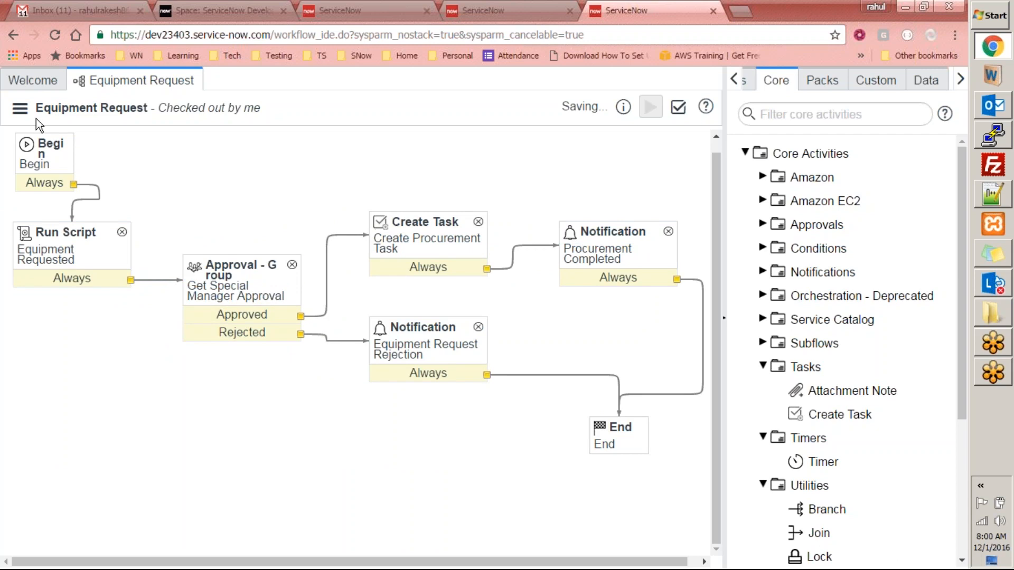
{"action": "left_click", "coordinate": [76, 243]}
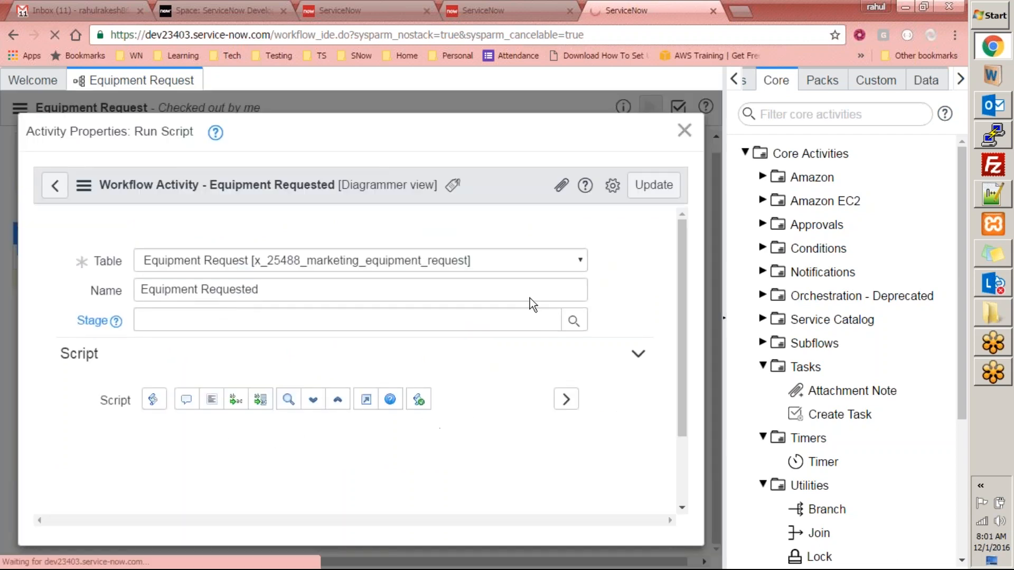
- Start a new Equipment Request with Type 'test' and Cost 333
{"action": "left_click", "coordinate": [482, 7]}
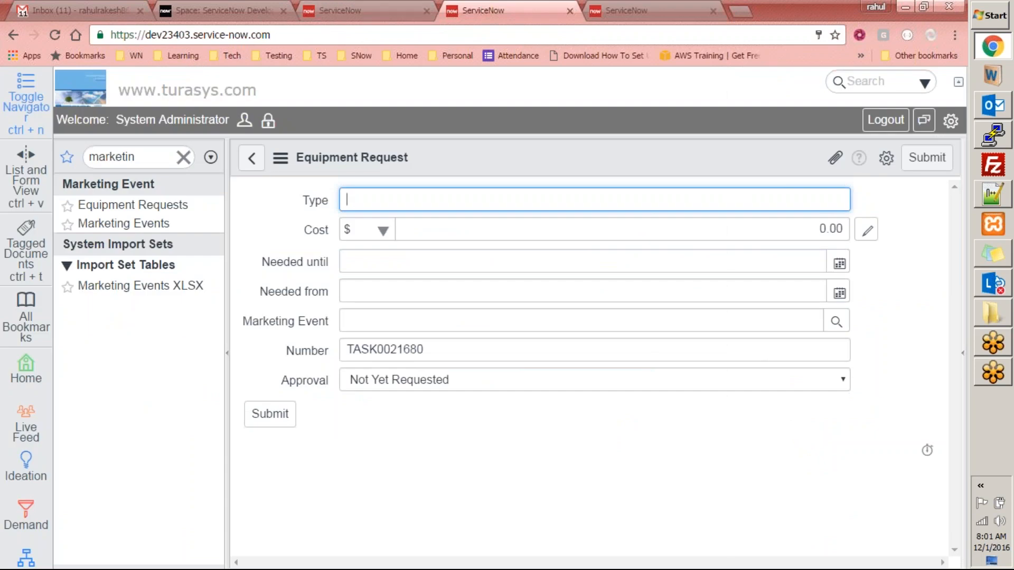
{"action": "left_click", "coordinate": [258, 159]}
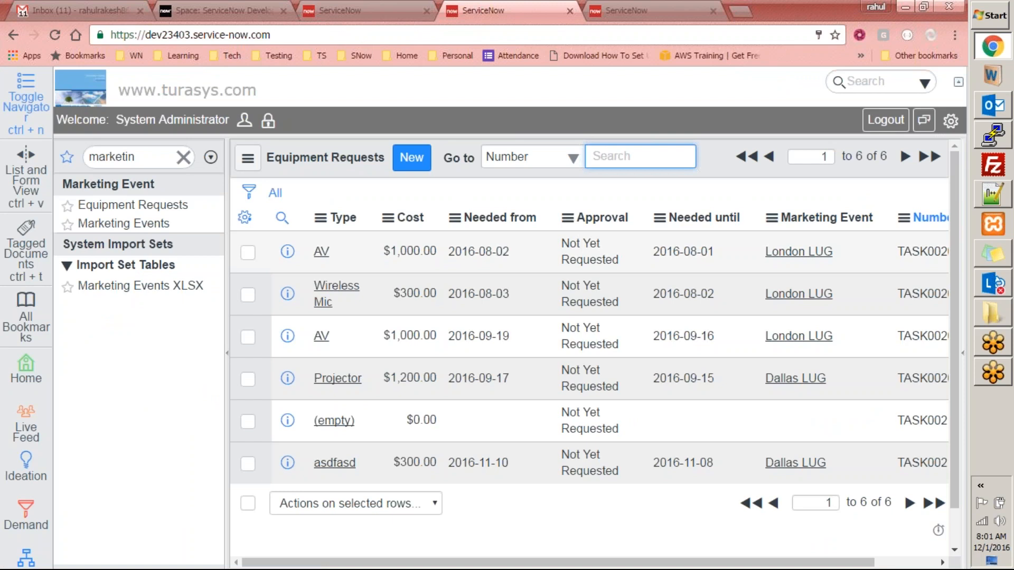
{"action": "left_click", "coordinate": [415, 158]}
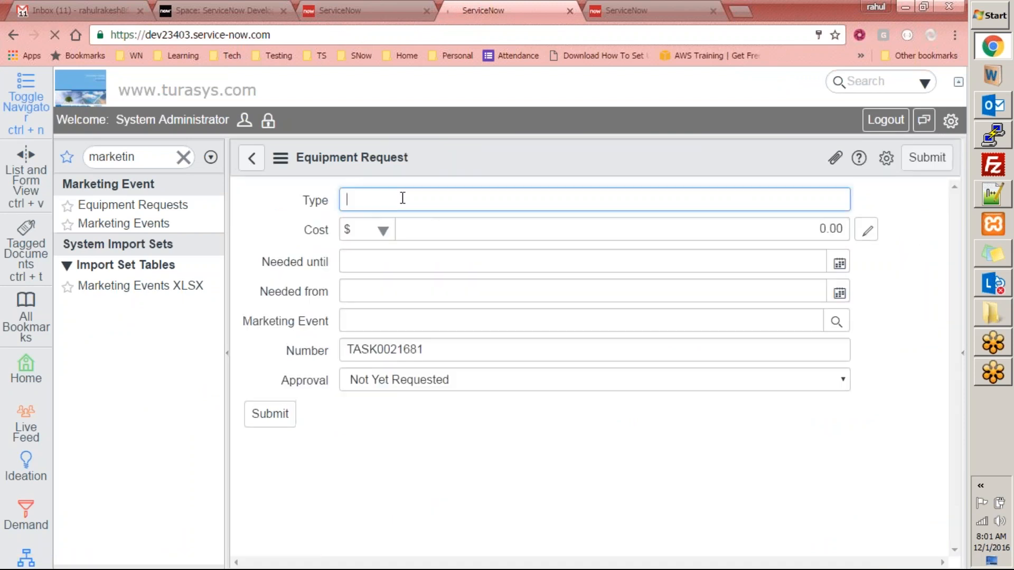
{"action": "type", "text": "test"}
{"action": "left_click", "coordinate": [763, 229]}
{"action": "type", "text": "333"}
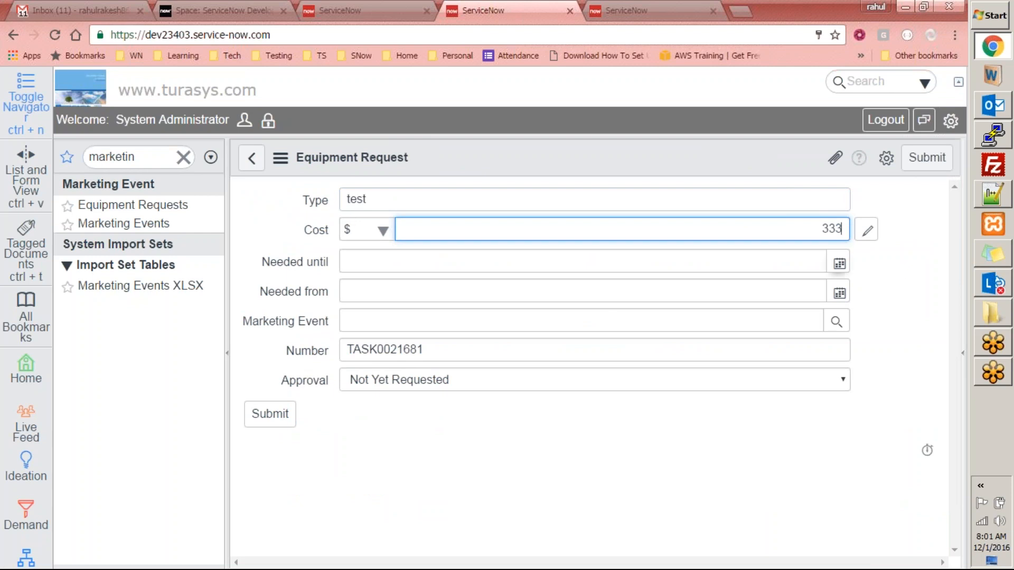
- Set both dates to 2016-11-30, choose Dallas LUG as Marketing Event, and submit
{"action": "left_click", "coordinate": [839, 263]}
{"action": "left_click", "coordinate": [883, 258]}
{"action": "left_click", "coordinate": [839, 293]}
{"action": "left_click", "coordinate": [870, 295]}
{"action": "left_click", "coordinate": [841, 323]}
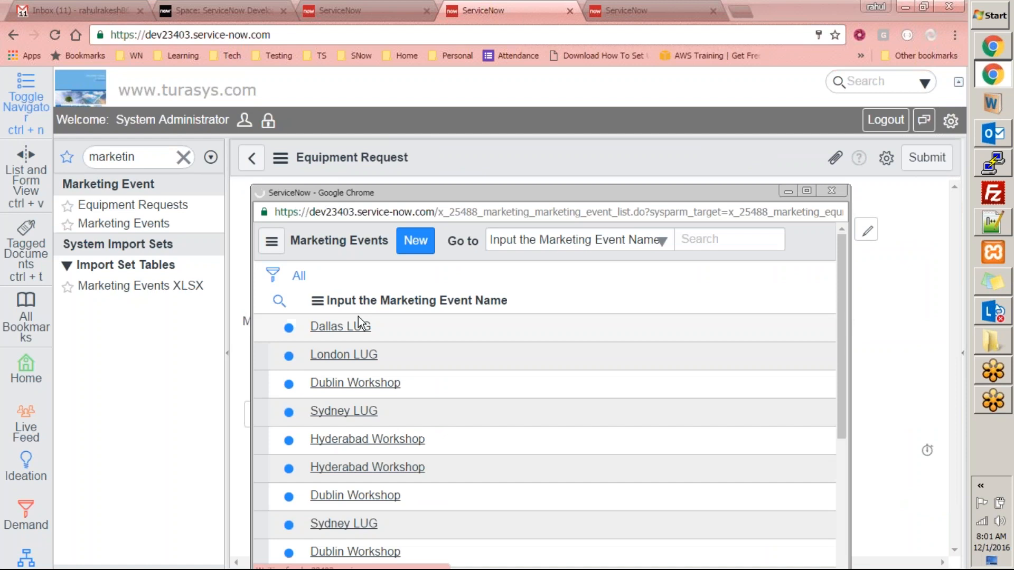
{"action": "left_click", "coordinate": [353, 323]}
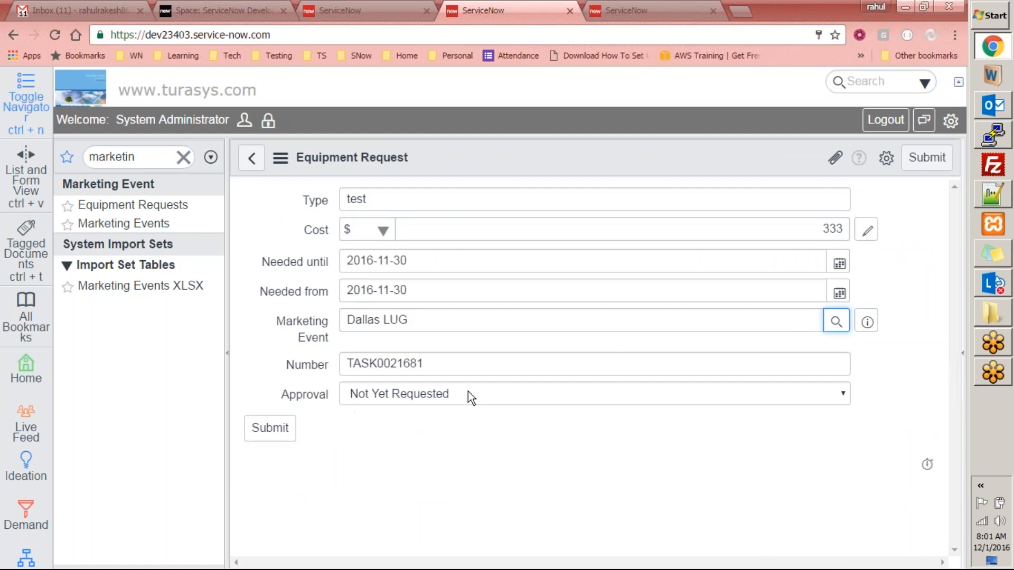
{"action": "left_click", "coordinate": [264, 428]}
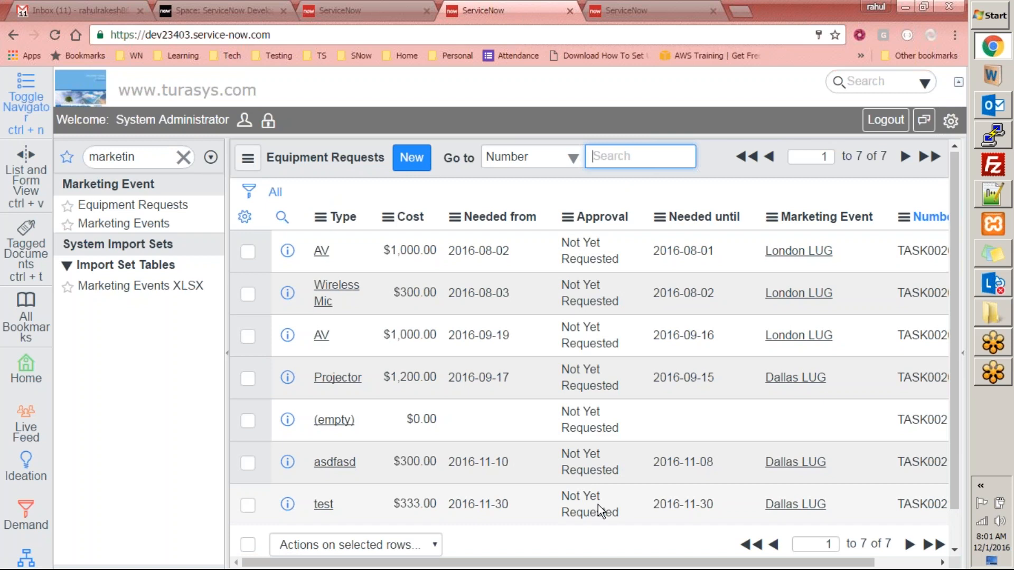
- Review the test request's inline Approval options and leave the value unchanged
{"action": "left_click", "coordinate": [628, 12]}
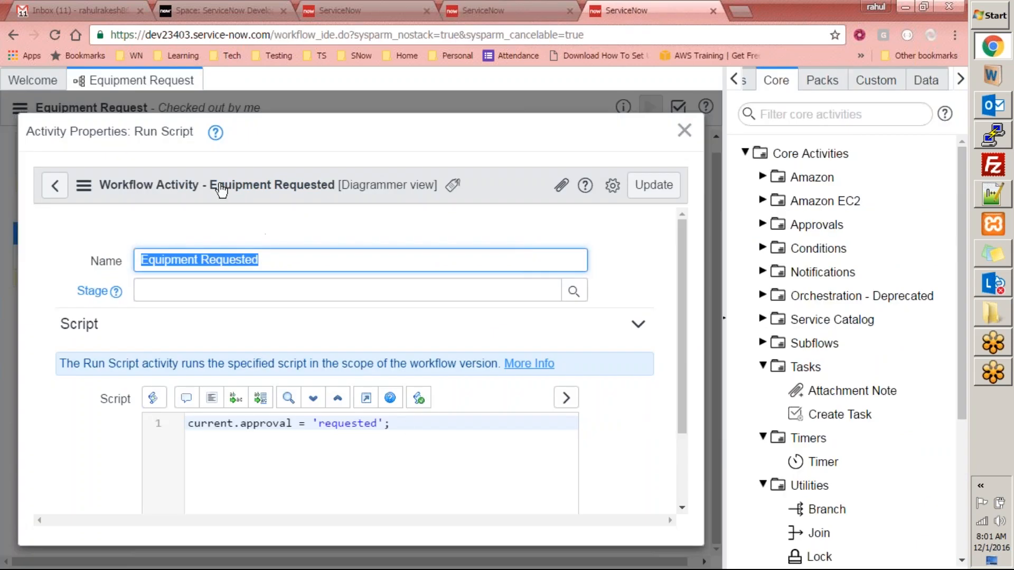
{"action": "scroll", "coordinate": [681, 357], "scroll_direction": "down", "scroll_amount": 2}
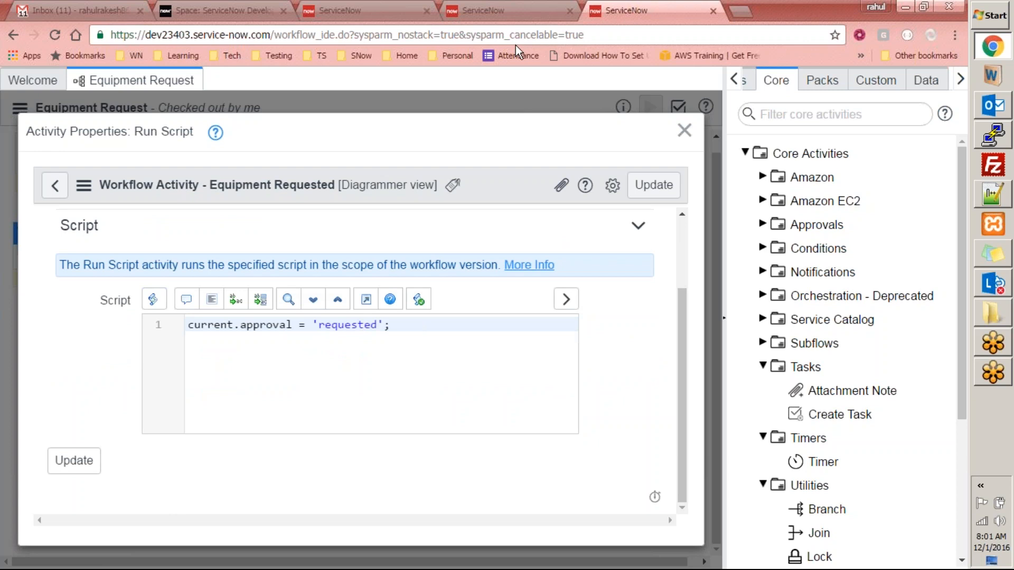
{"action": "left_click", "coordinate": [520, 9]}
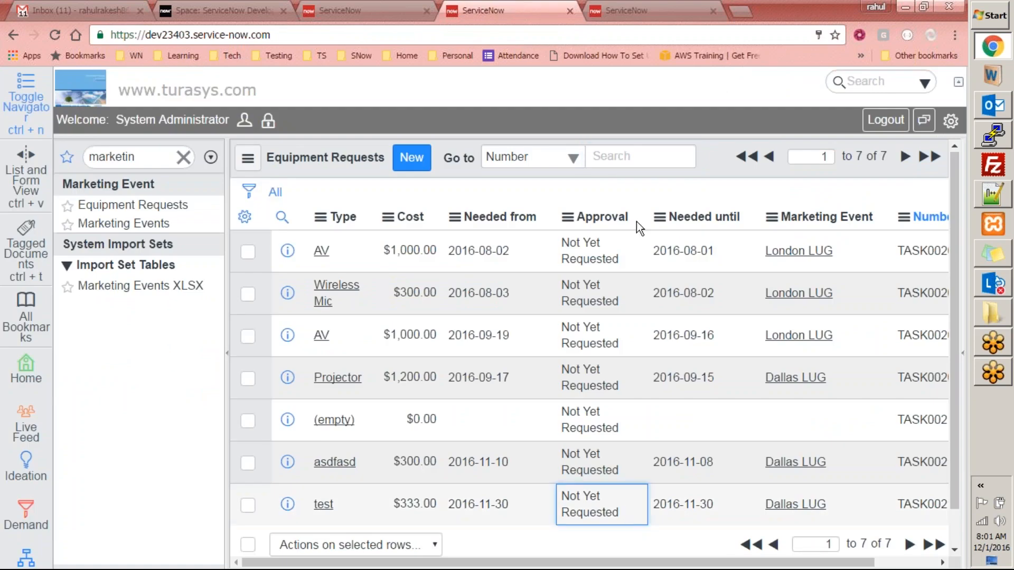
{"action": "double_click", "coordinate": [649, 516]}
{"action": "left_click", "coordinate": [653, 505]}
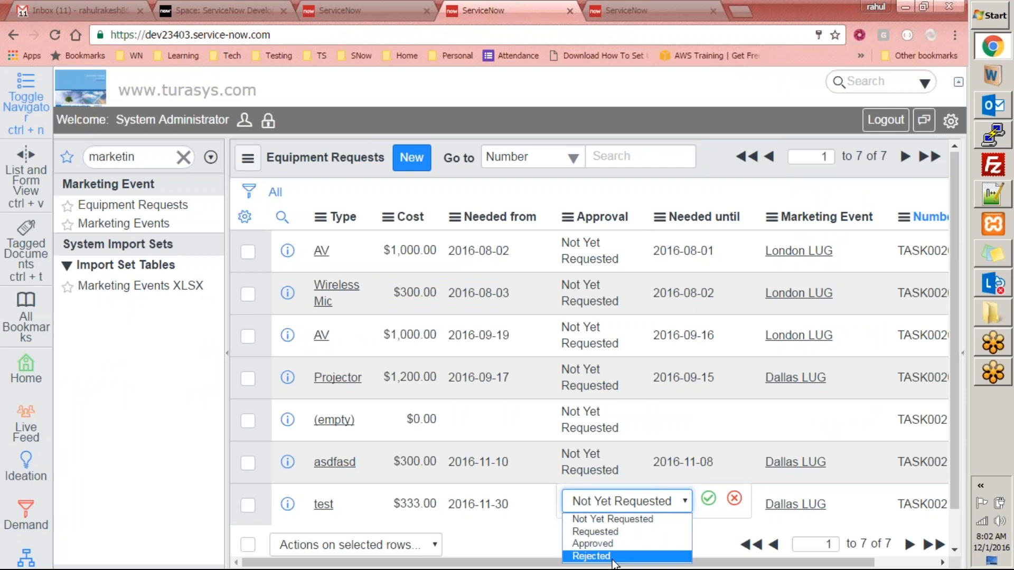
{"action": "left_click", "coordinate": [734, 498]}
{"action": "left_click", "coordinate": [640, 11]}
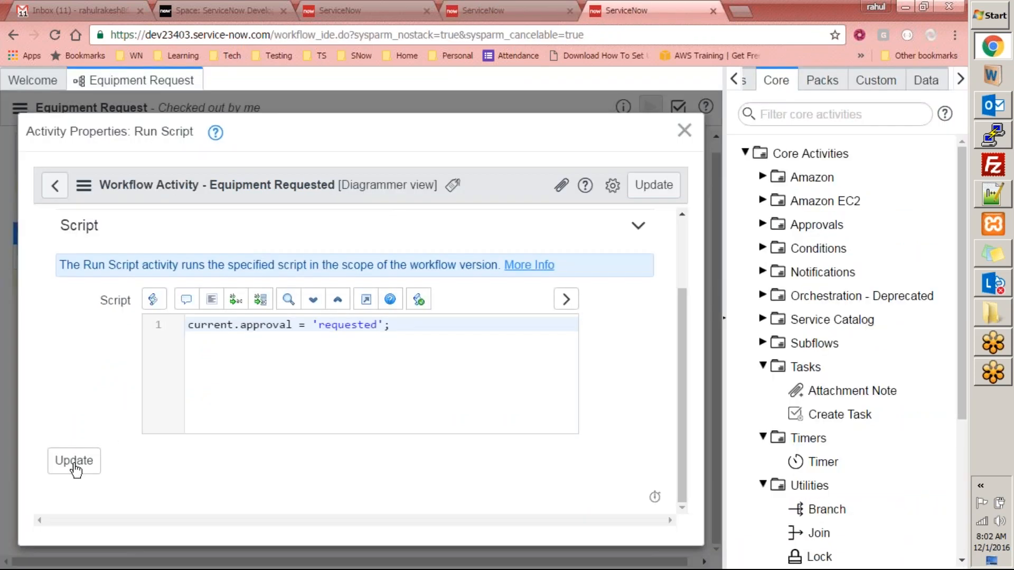
{"action": "left_click", "coordinate": [474, 10]}
{"action": "left_click", "coordinate": [359, 9]}
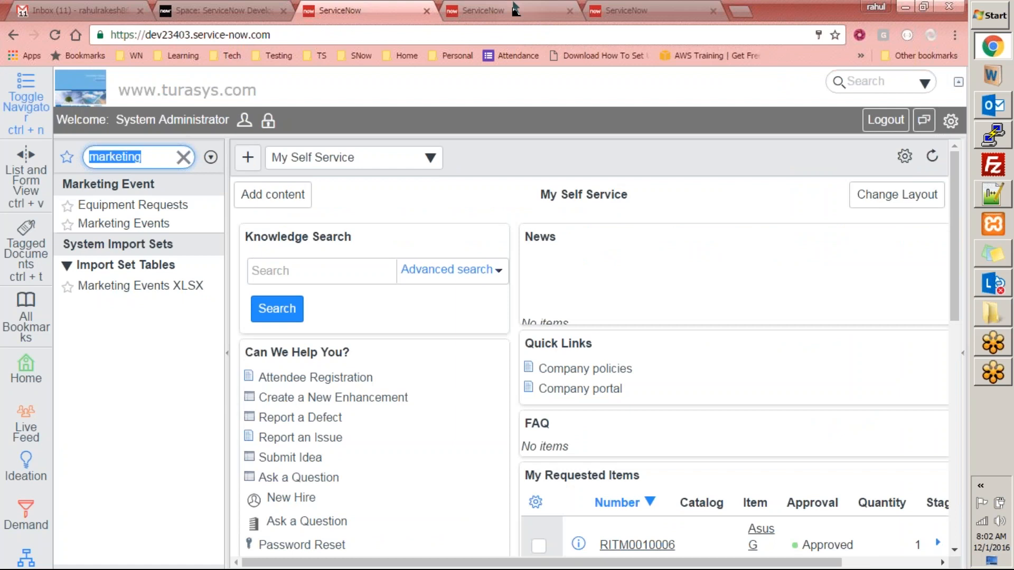
{"action": "left_click", "coordinate": [514, 10]}
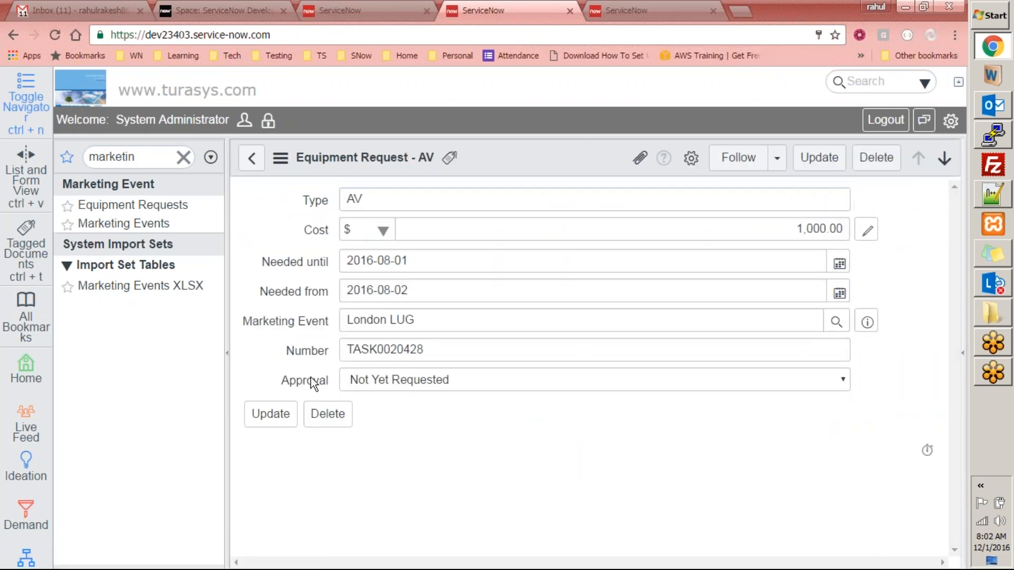
- Show the Approval field's choice list and inspect the Requested choice
{"action": "right_click", "coordinate": [312, 383]}
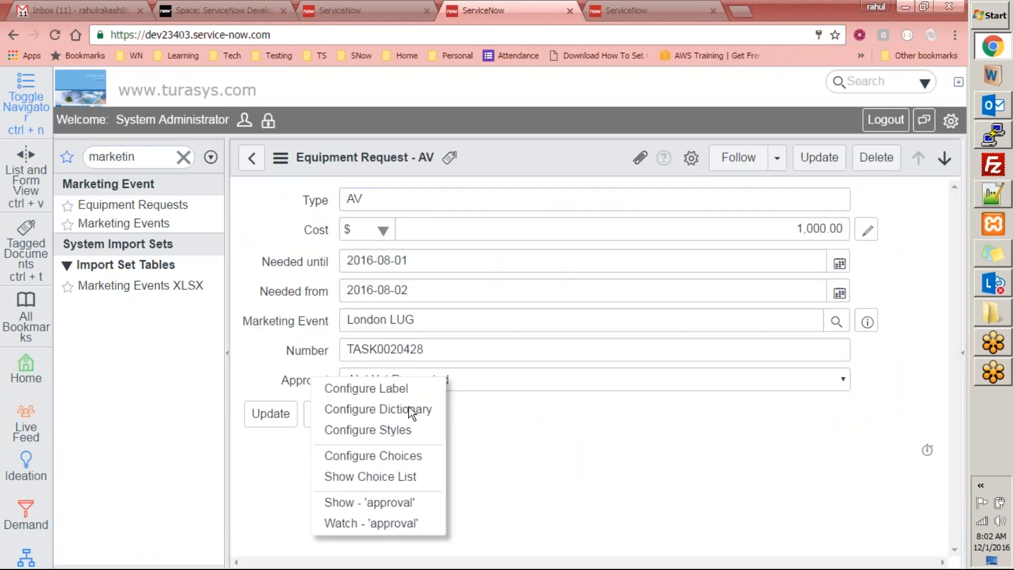
{"action": "left_click", "coordinate": [397, 475]}
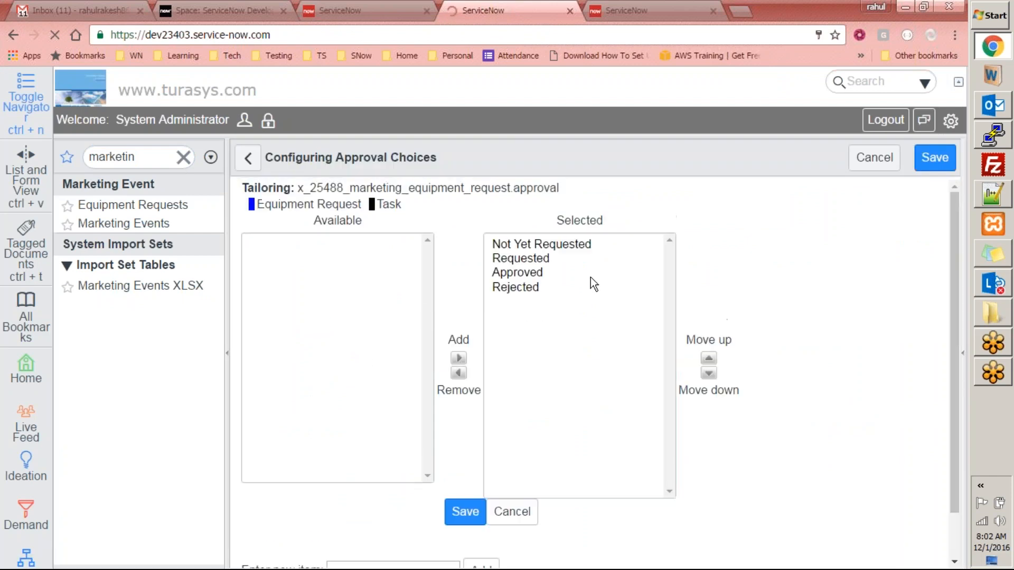
{"action": "scroll", "coordinate": [501, 284], "scroll_direction": "down", "scroll_amount": 1}
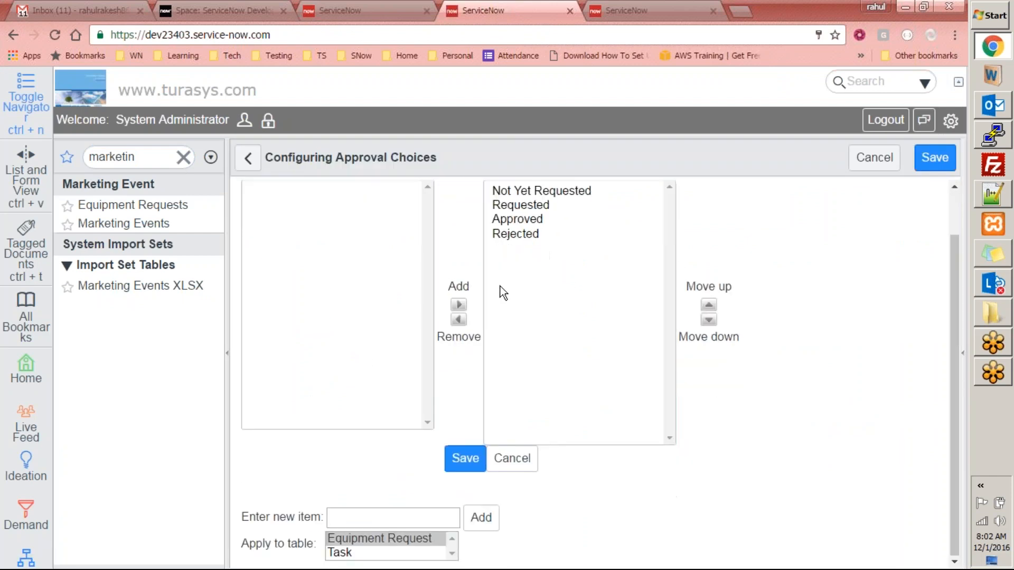
{"action": "scroll", "coordinate": [523, 235], "scroll_direction": "up", "scroll_amount": 1}
{"action": "left_click", "coordinate": [524, 259]}
- Capitalise 'requested' to 'Requested' in the Run Script line, then open the AV equipment request
{"action": "left_click", "coordinate": [626, 11]}
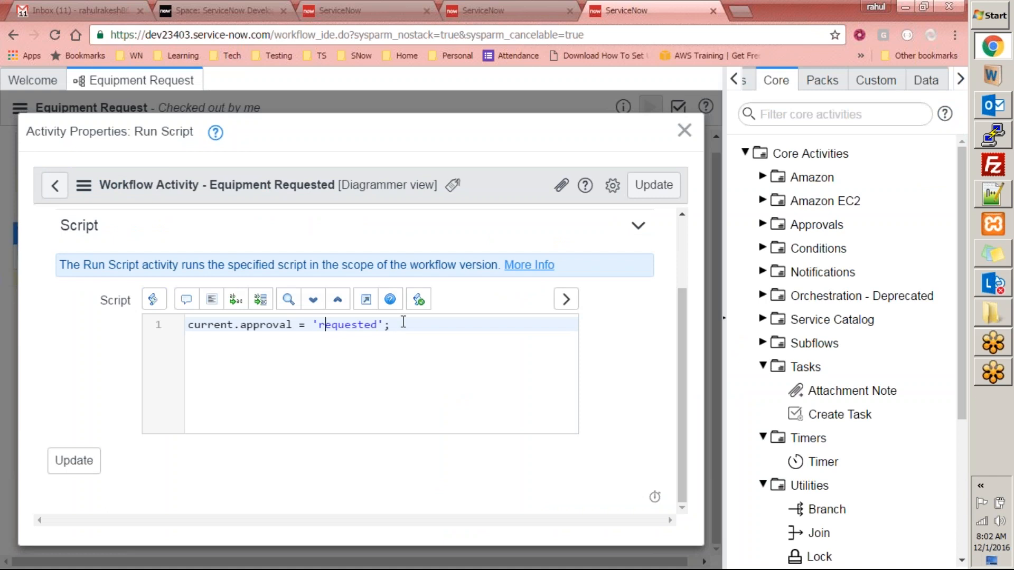
{"action": "key", "text": "BackSpace"}
{"action": "type", "text": "R"}
{"action": "left_click", "coordinate": [533, 9]}
{"action": "left_click", "coordinate": [647, 7]}
{"action": "left_click", "coordinate": [484, 9]}
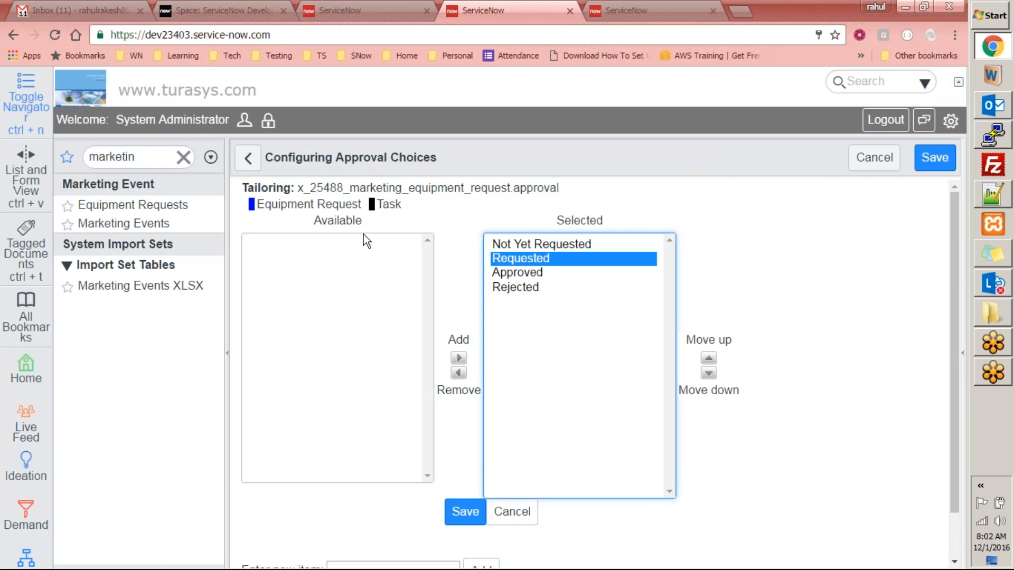
{"action": "left_click", "coordinate": [249, 159]}
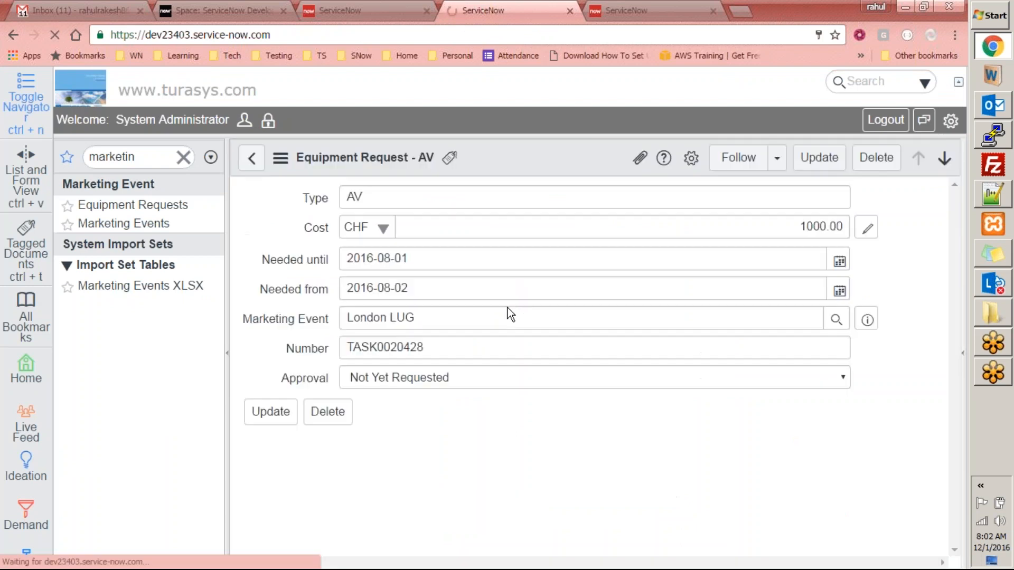
- Open the Approval dictionary entry and check its default value and the Requested choice's stored value
{"action": "right_click", "coordinate": [305, 380]}
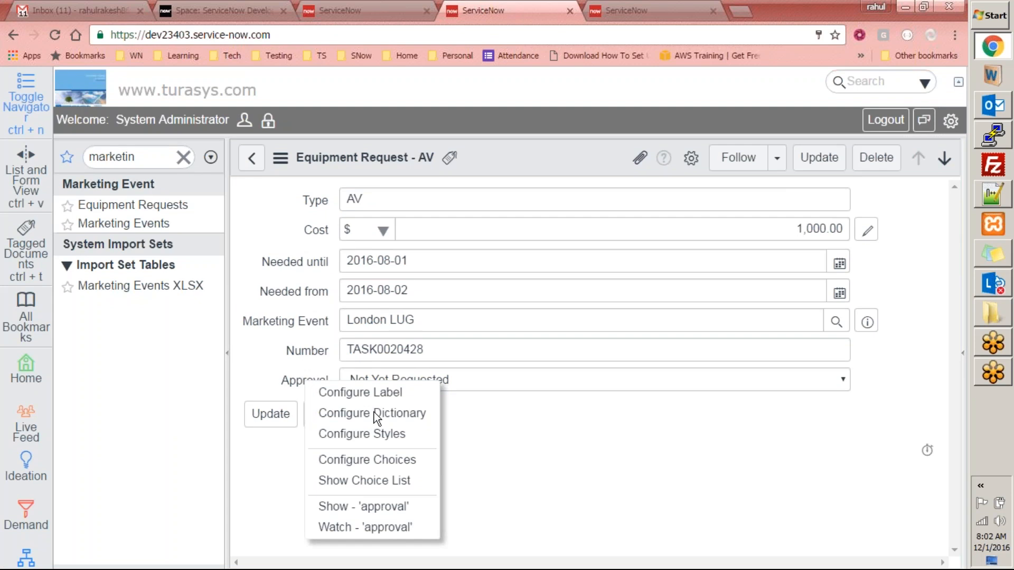
{"action": "left_click", "coordinate": [438, 412]}
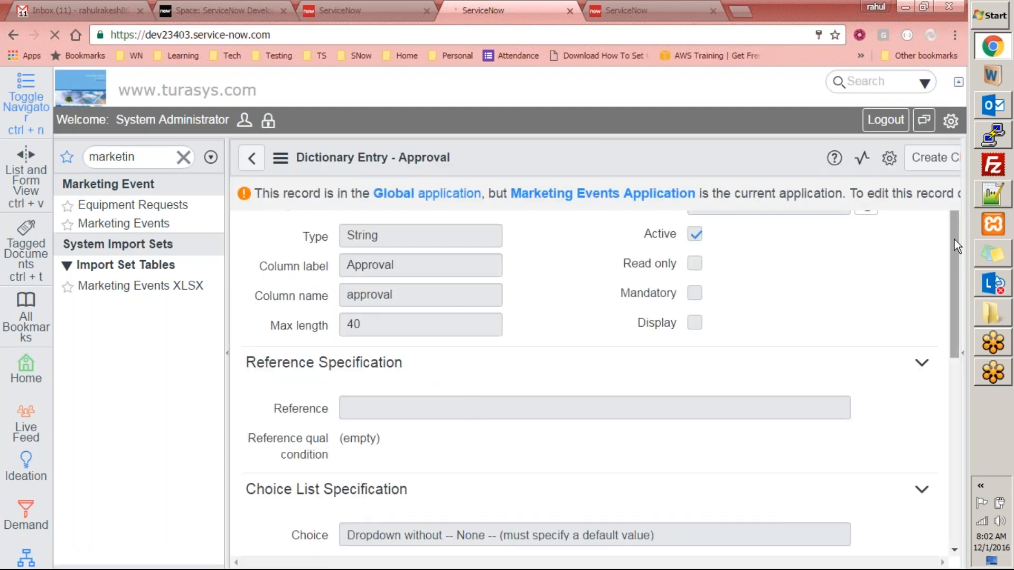
{"action": "left_click_drag", "start_coordinate": [955, 237], "coordinate": [954, 368]}
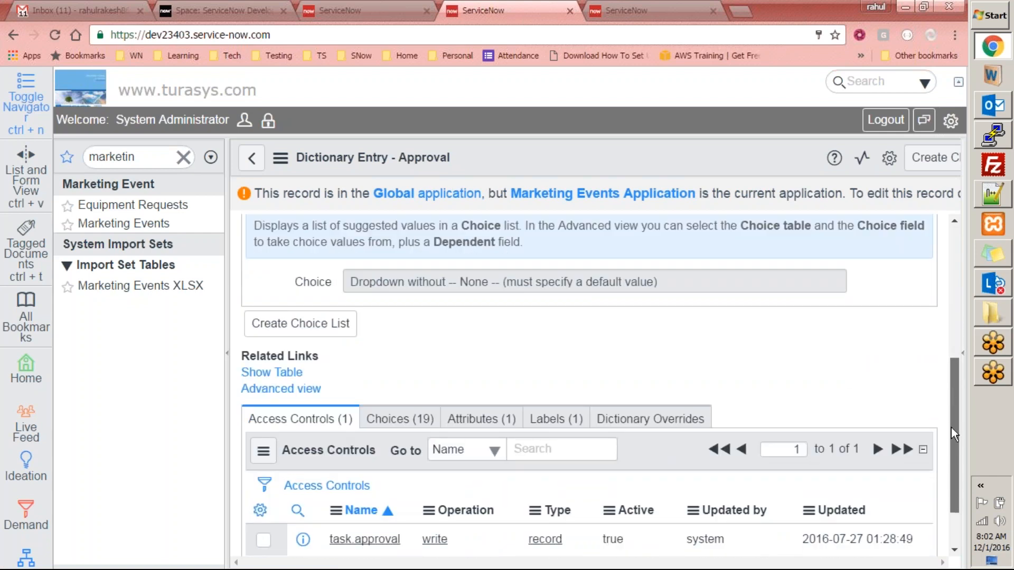
{"action": "scroll", "coordinate": [951, 428], "scroll_direction": "up", "scroll_amount": 4}
{"action": "left_click_drag", "start_coordinate": [953, 344], "coordinate": [948, 376]}
{"action": "left_click", "coordinate": [452, 340]}
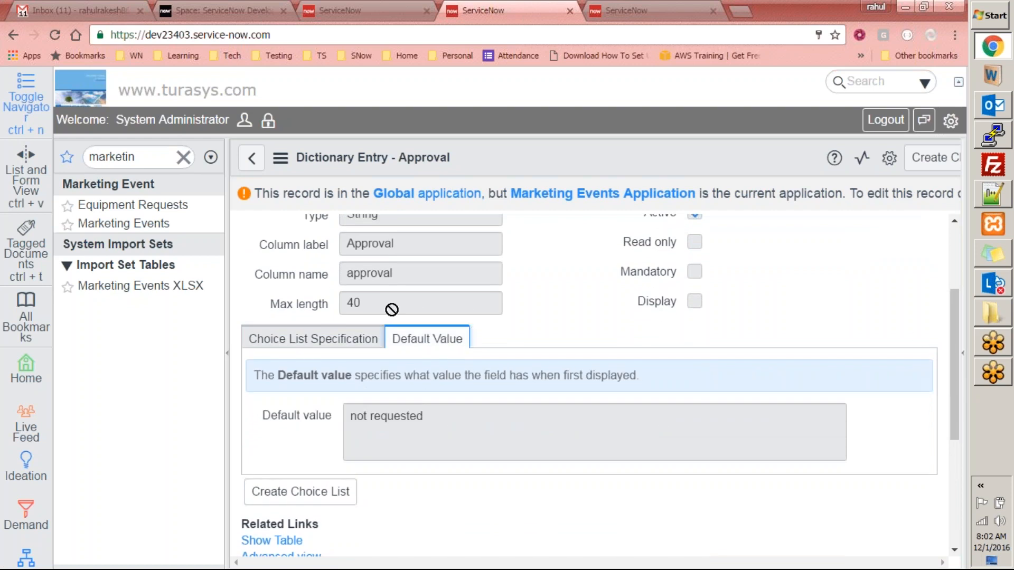
{"action": "left_click", "coordinate": [378, 339]}
{"action": "left_click_drag", "start_coordinate": [956, 316], "coordinate": [948, 439]}
{"action": "left_click", "coordinate": [400, 350]}
{"action": "left_click_drag", "start_coordinate": [957, 331], "coordinate": [958, 372]}
{"action": "left_click", "coordinate": [508, 320]}
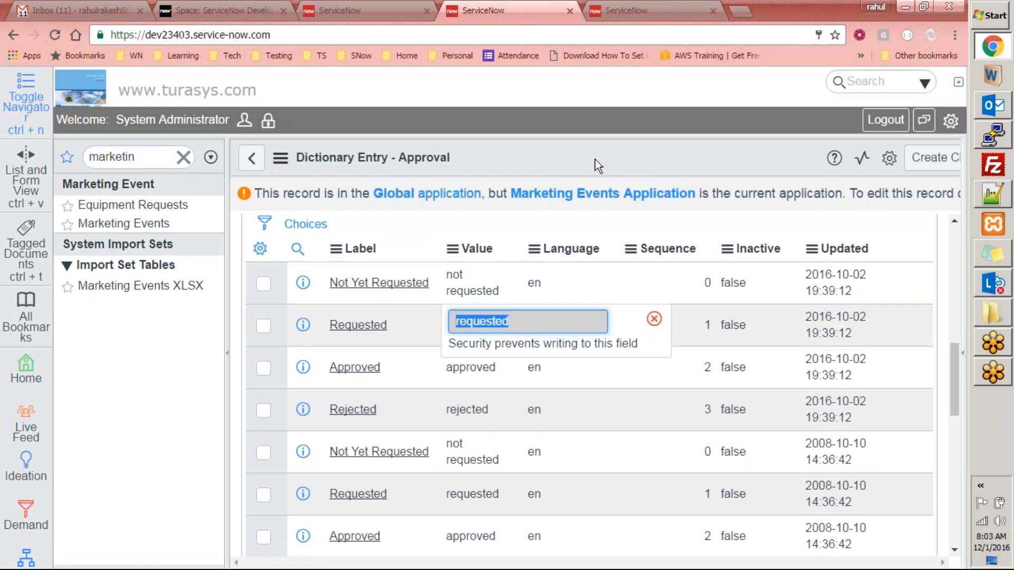
- Change 'Requested' back to lowercase 'requested' in the Run Script and update the activity
{"action": "key", "text": "ctrl+Tab"}
{"action": "double_click", "coordinate": [348, 324]}
{"action": "type", "text": "requested"}
{"action": "left_click", "coordinate": [93, 472]}
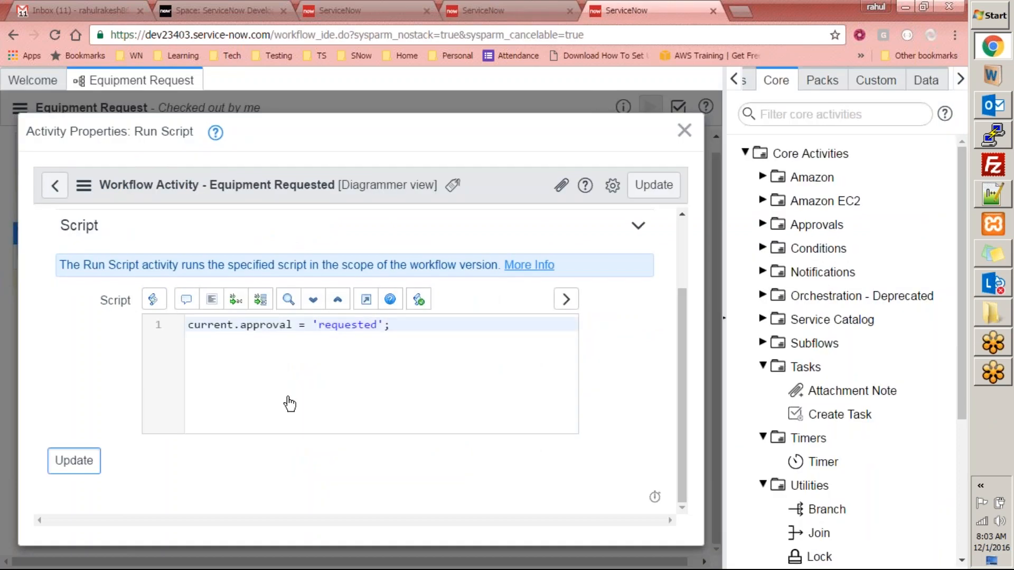
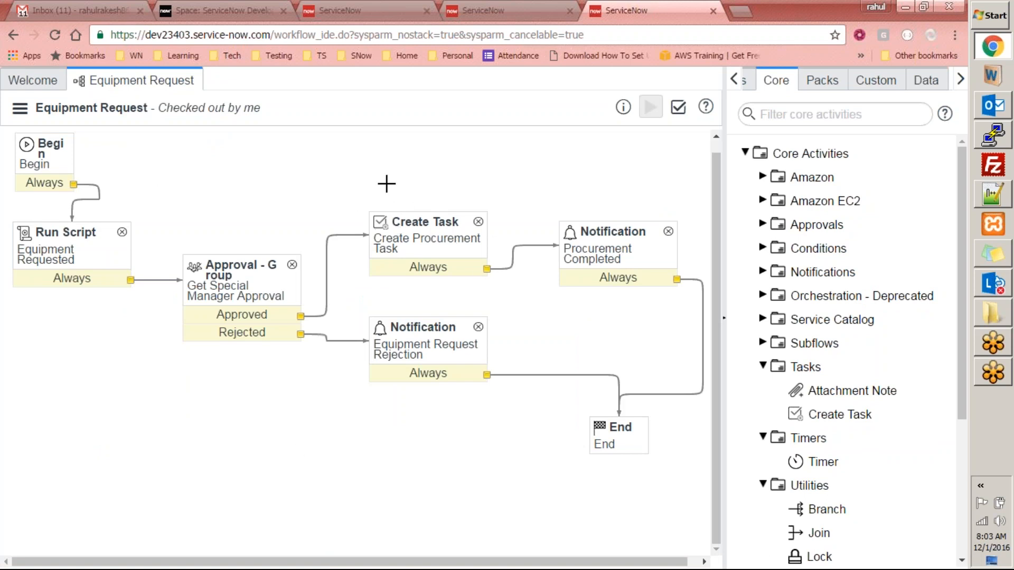
- Clear the canvas selection and drag a Utilities Run Script activity onto the Equipment Request workflow
{"action": "left_click_drag", "start_coordinate": [367, 177], "coordinate": [697, 482]}
{"action": "left_click_drag", "start_coordinate": [433, 238], "coordinate": [527, 244]}
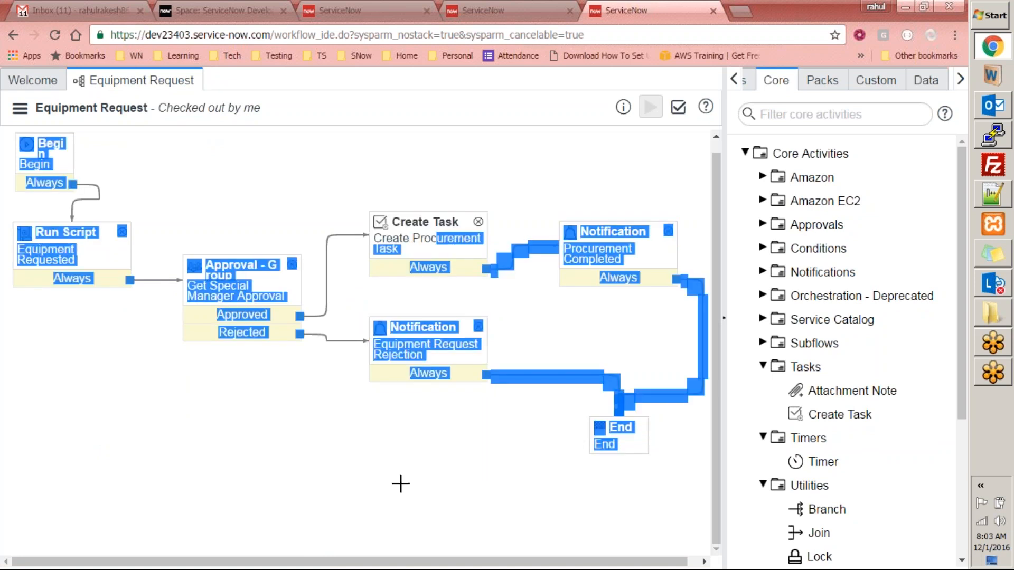
{"action": "left_click", "coordinate": [271, 289]}
{"action": "left_click", "coordinate": [334, 206]}
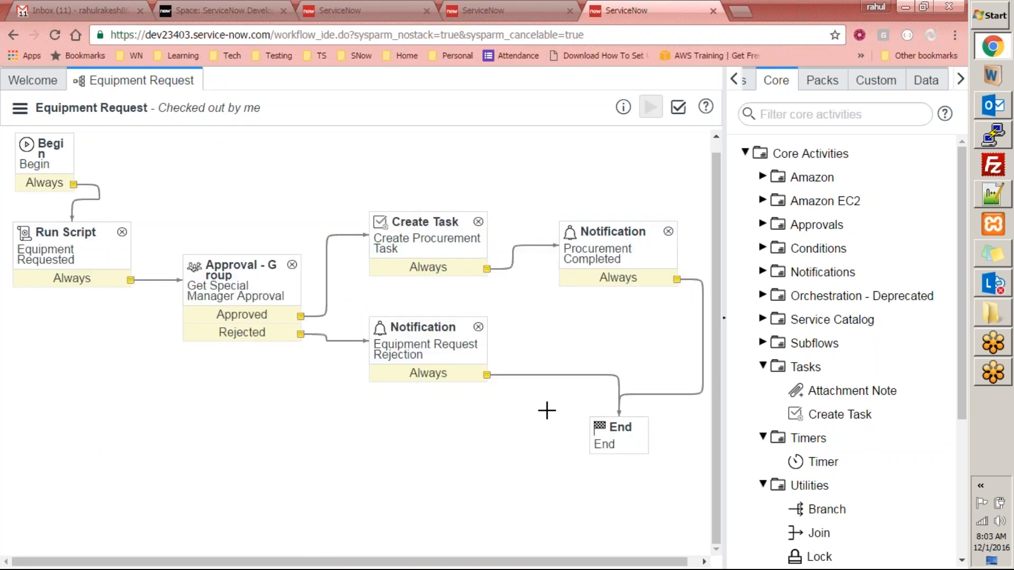
{"action": "left_click_drag", "start_coordinate": [955, 334], "coordinate": [965, 456]}
{"action": "left_click_drag", "start_coordinate": [856, 478], "coordinate": [332, 159]}
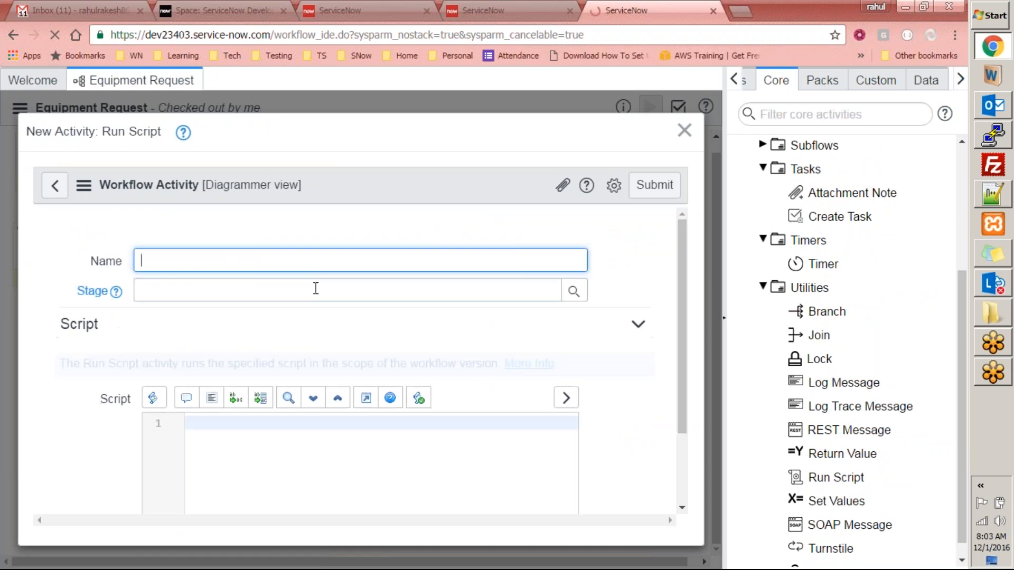
- Name the activity 'Request Approved', script current.approval = 'approved';, and submit it
{"action": "type", "text": "quest Approved"}
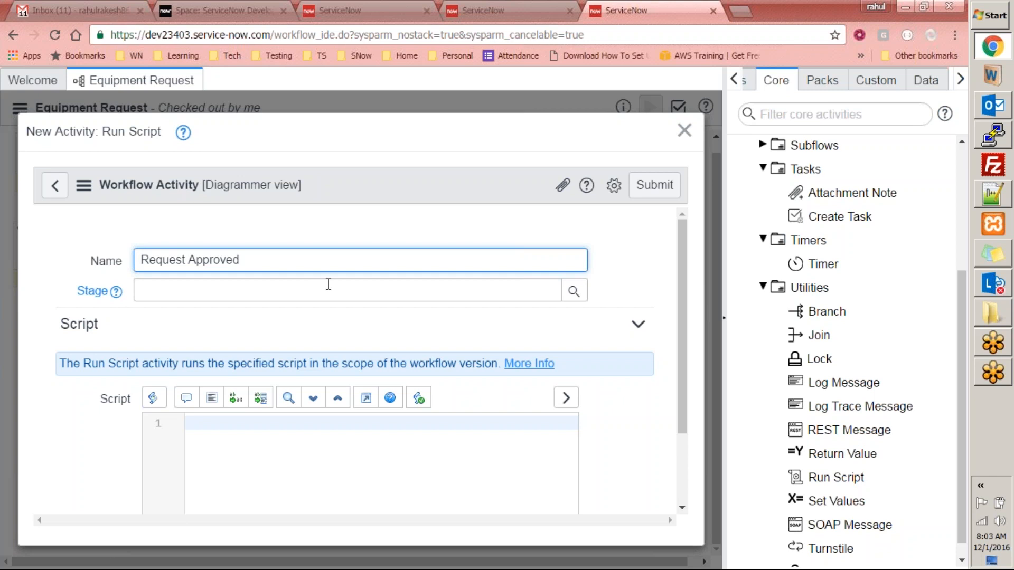
{"action": "left_click", "coordinate": [232, 436]}
{"action": "type", "text": "current."}
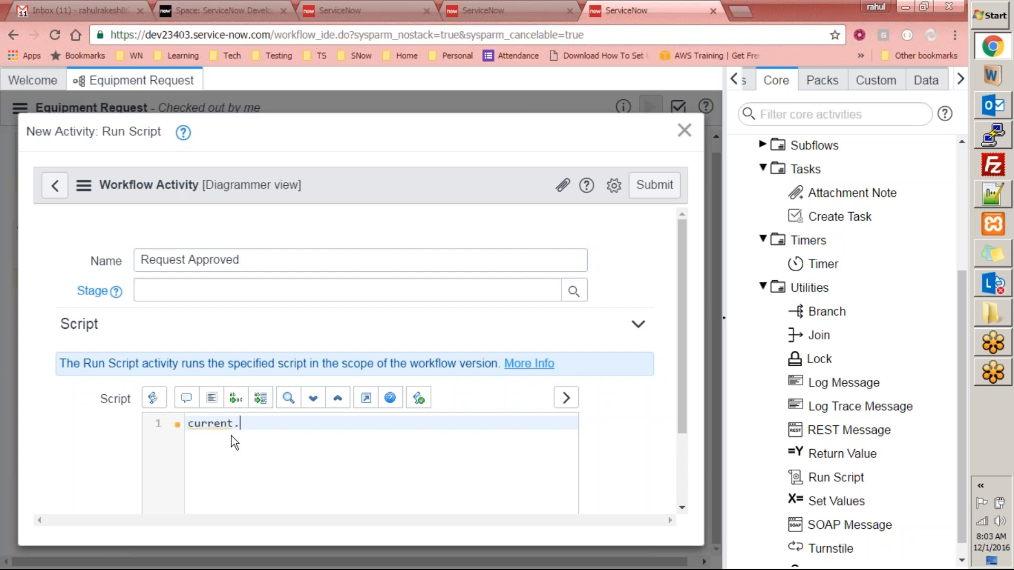
{"action": "type", "text": "approval = 'approved';"}
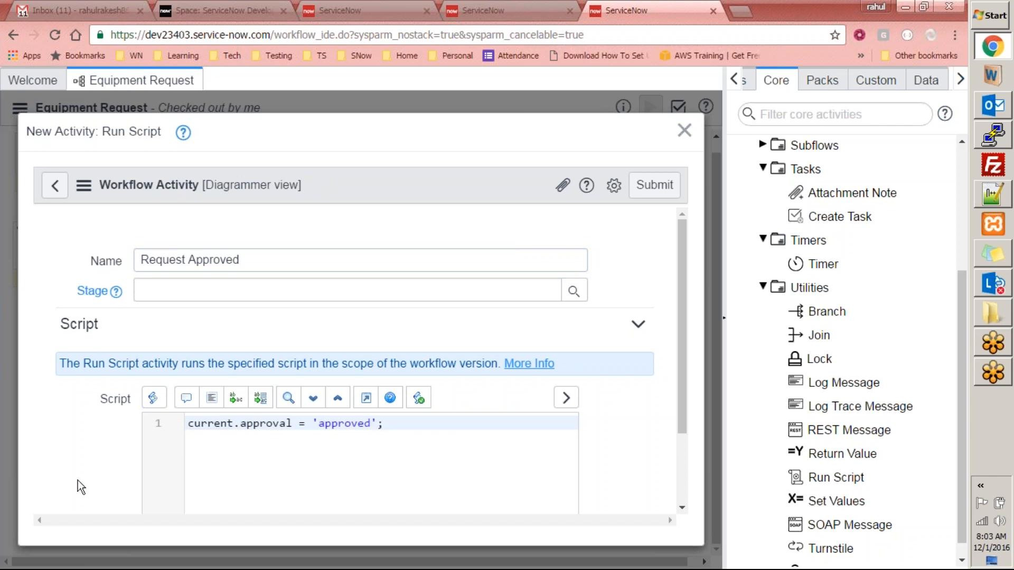
{"action": "scroll", "coordinate": [185, 430], "scroll_direction": "down", "scroll_amount": 2}
{"action": "left_click", "coordinate": [73, 461]}
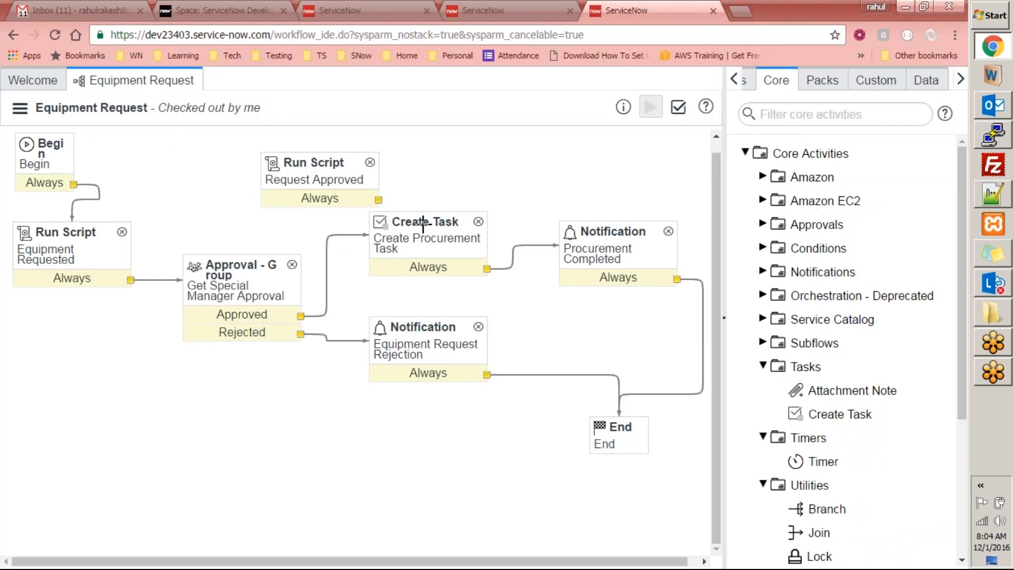
- Move Create Task up beside Request Approved and the Equipment Requested script right of Begin
{"action": "left_click_drag", "start_coordinate": [422, 226], "coordinate": [552, 163]}
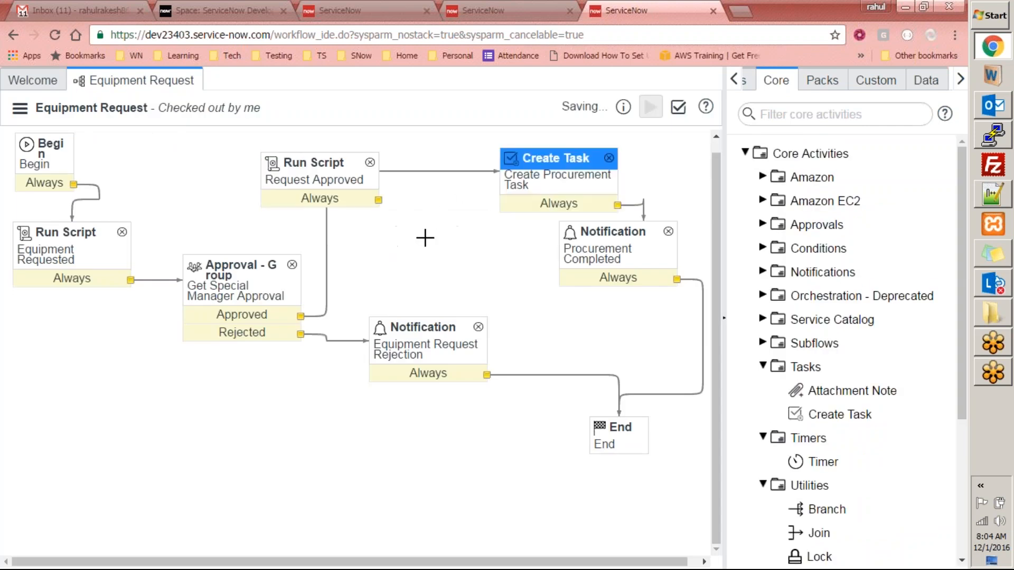
{"action": "left_click_drag", "start_coordinate": [310, 181], "coordinate": [306, 521]}
{"action": "left_click_drag", "start_coordinate": [133, 206], "coordinate": [113, 165]}
{"action": "left_click", "coordinate": [104, 271]}
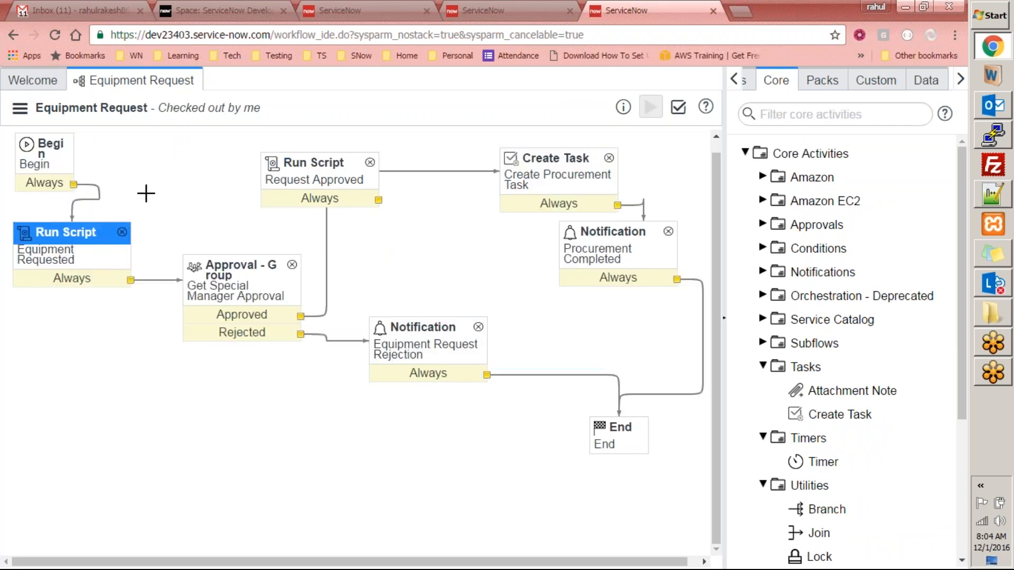
{"action": "left_click_drag", "start_coordinate": [72, 243], "coordinate": [155, 182]}
{"action": "left_click_drag", "start_coordinate": [231, 292], "coordinate": [191, 390]}
- Inspect the Approval - Group and rejection notification, then zoom out to fit the diagram
{"action": "left_click", "coordinate": [242, 269]}
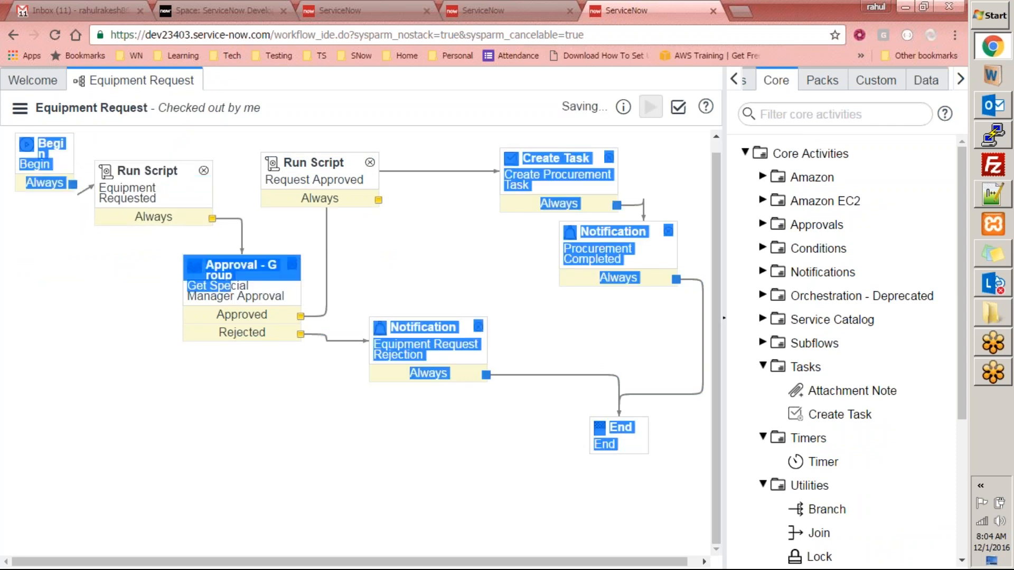
{"action": "left_click", "coordinate": [442, 331]}
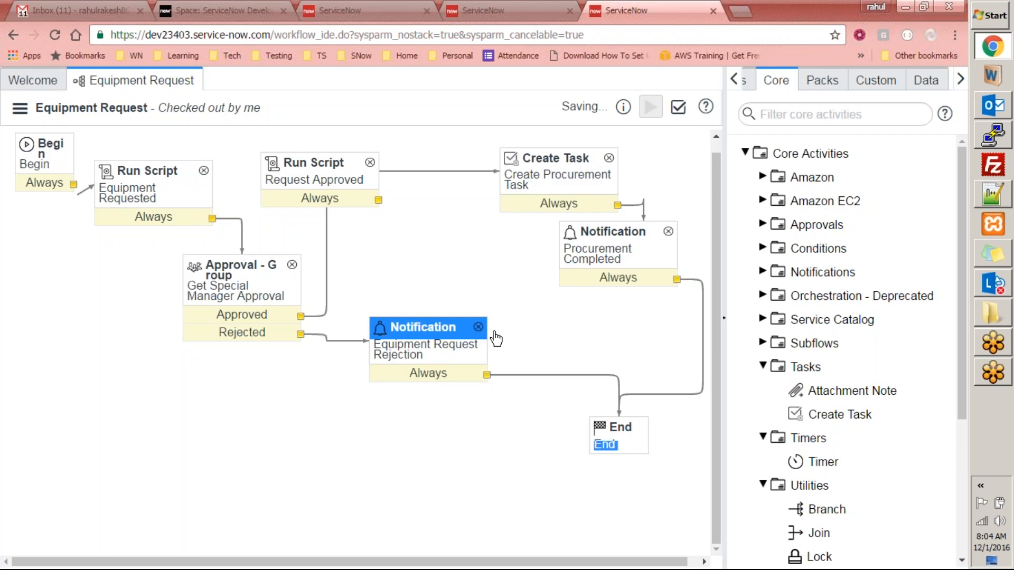
{"action": "left_click_drag", "start_coordinate": [253, 290], "coordinate": [163, 285]}
{"action": "left_click", "coordinate": [243, 427]}
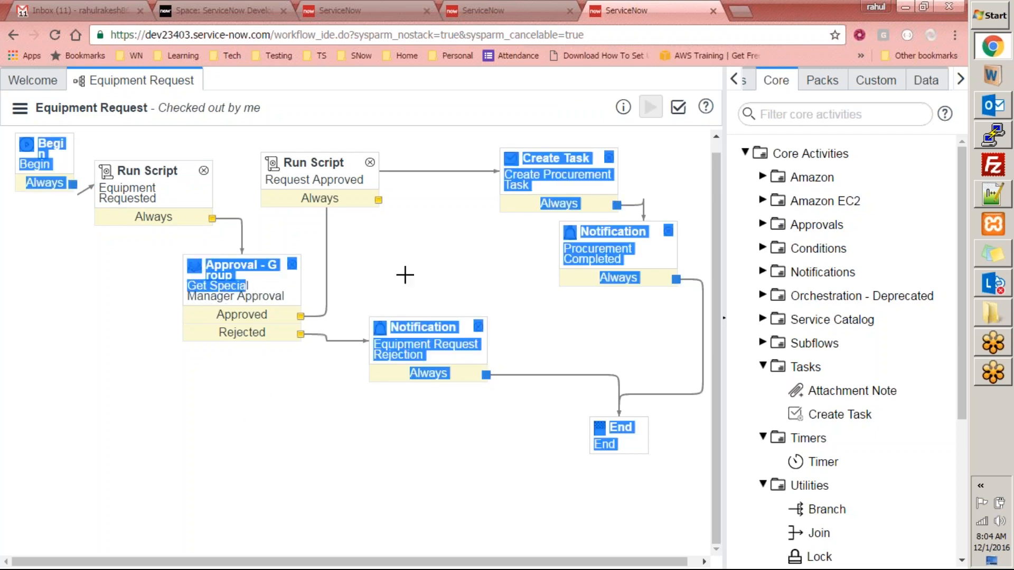
{"action": "left_click", "coordinate": [267, 275]}
{"action": "left_click", "coordinate": [335, 266]}
{"action": "left_click", "coordinate": [264, 271]}
{"action": "left_click", "coordinate": [276, 293]}
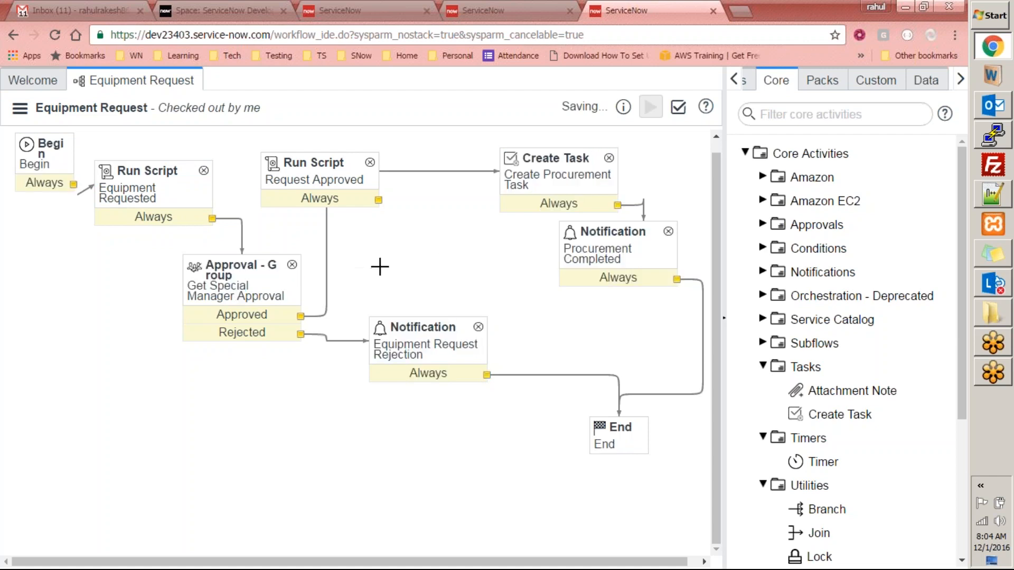
{"action": "key", "text": "ctrl+minus"}
{"action": "key", "text": "ctrl+minus"}
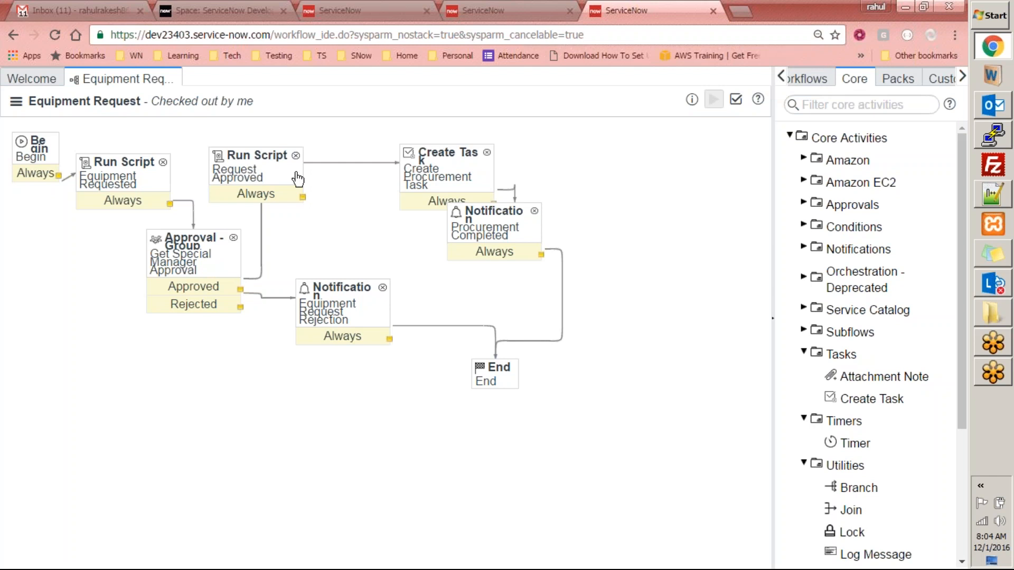
- Reposition Request Approved, Approval - Group, Procurement Completed and Create Task to free space
{"action": "left_click_drag", "start_coordinate": [256, 170], "coordinate": [323, 195]}
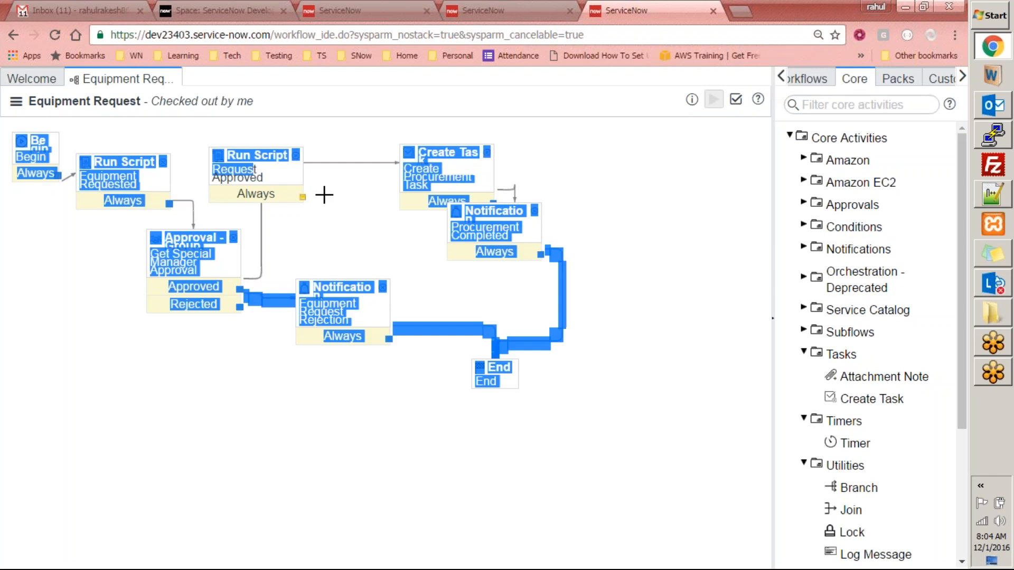
{"action": "left_click", "coordinate": [332, 222]}
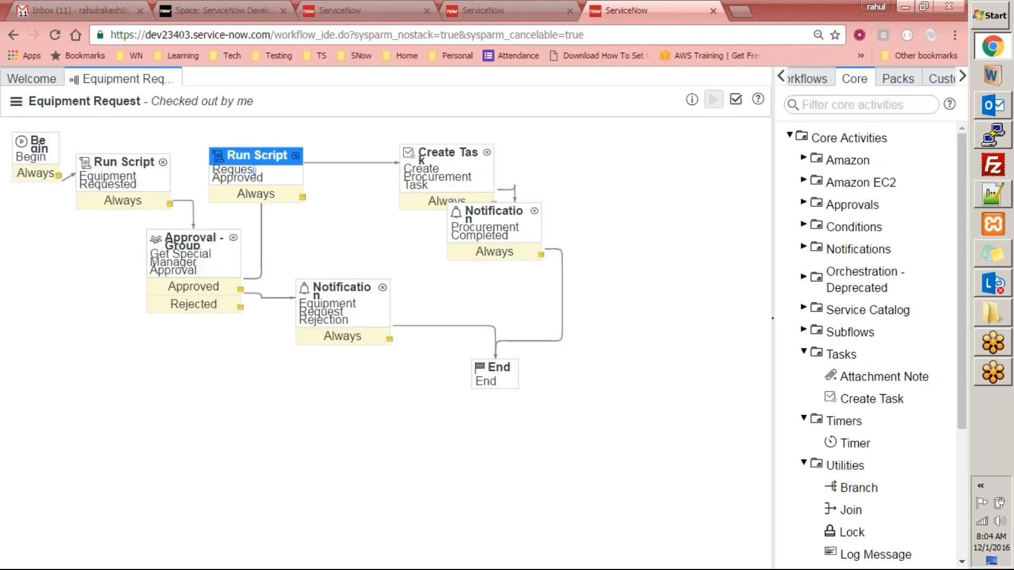
{"action": "left_click_drag", "start_coordinate": [243, 154], "coordinate": [308, 195]}
{"action": "left_click_drag", "start_coordinate": [188, 243], "coordinate": [228, 192]}
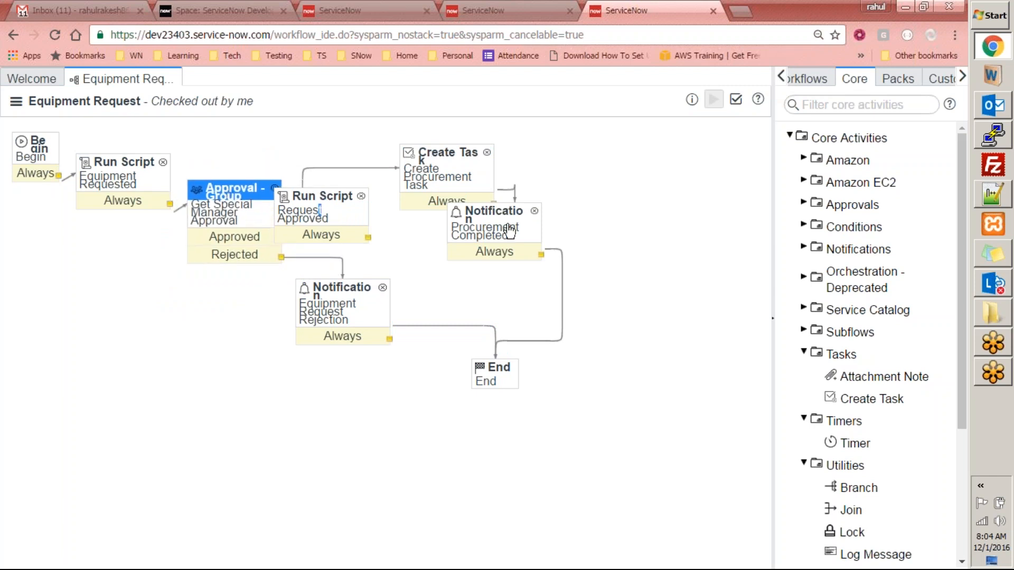
{"action": "left_click_drag", "start_coordinate": [508, 231], "coordinate": [673, 231]}
{"action": "left_click_drag", "start_coordinate": [452, 148], "coordinate": [530, 137]}
{"action": "left_click_drag", "start_coordinate": [338, 203], "coordinate": [380, 177]}
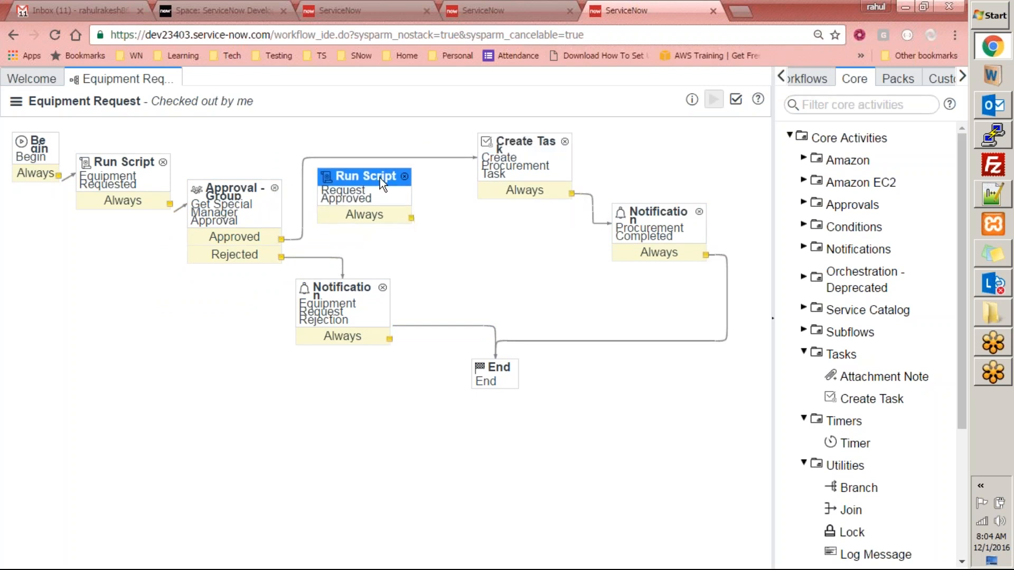
- Redirect the Approved link into Request Approved and connect Request Approved to Create Task
{"action": "left_click", "coordinate": [456, 157]}
{"action": "left_click_drag", "start_coordinate": [475, 157], "coordinate": [314, 191]}
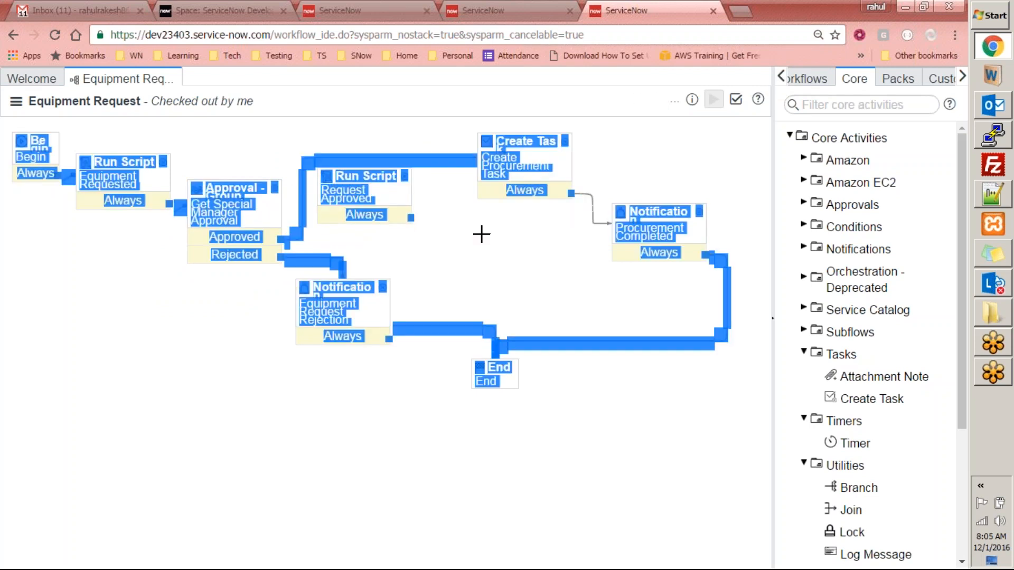
{"action": "left_click", "coordinate": [406, 194]}
{"action": "left_click", "coordinate": [475, 157]}
{"action": "left_click_drag", "start_coordinate": [477, 157], "coordinate": [318, 187]}
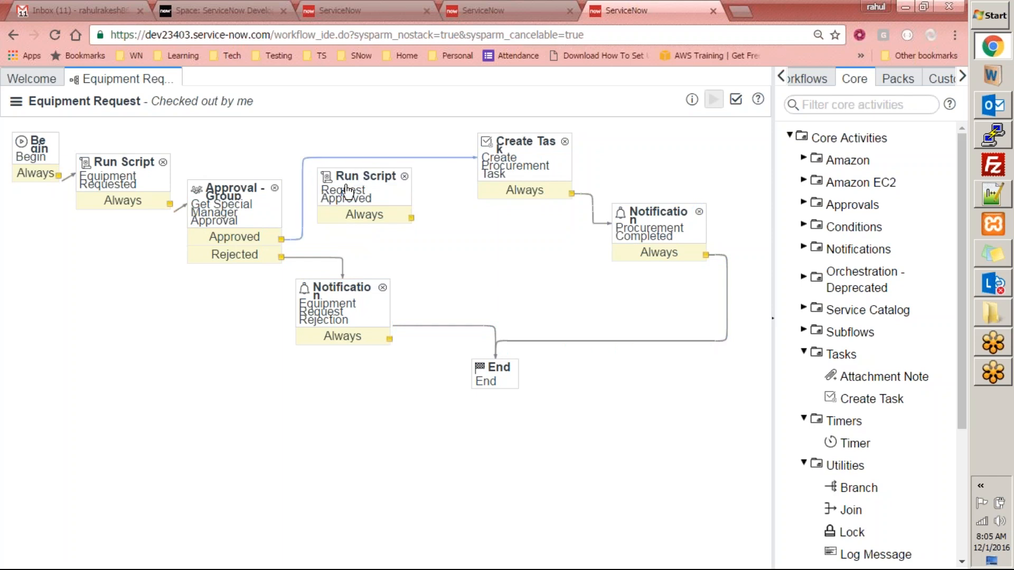
{"action": "left_click_drag", "start_coordinate": [475, 158], "coordinate": [343, 199]}
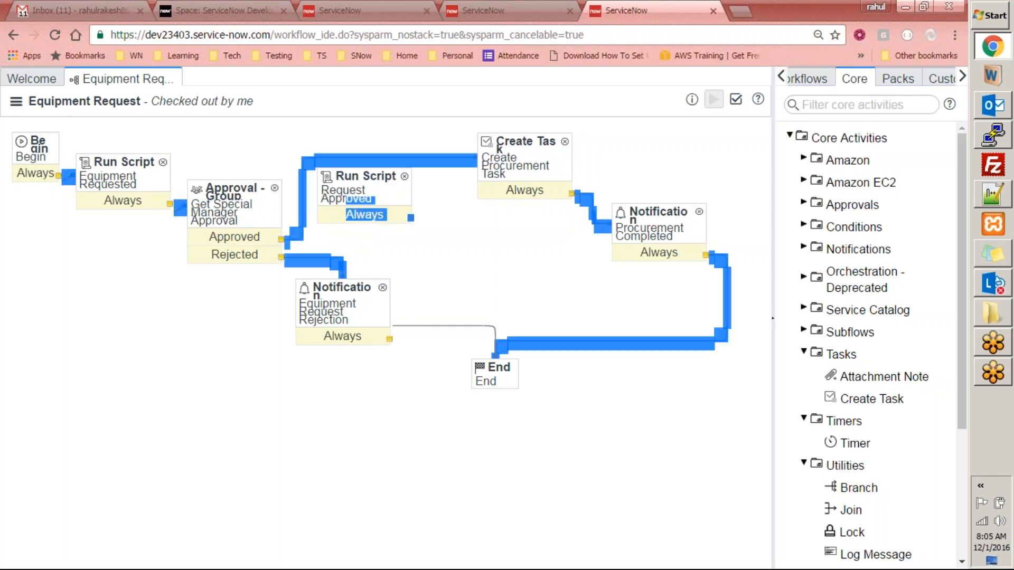
{"action": "left_click_drag", "start_coordinate": [461, 162], "coordinate": [322, 192]}
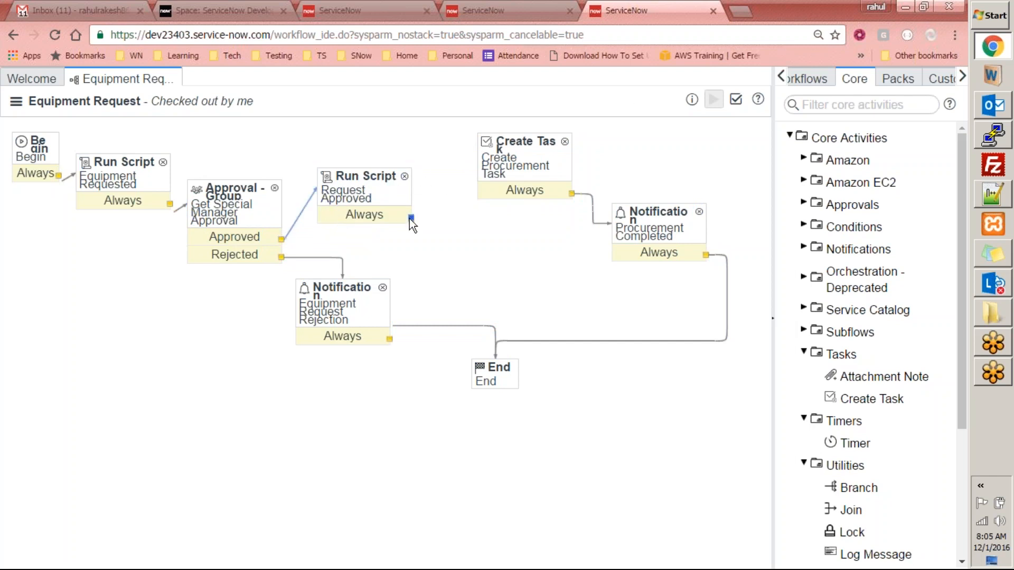
{"action": "left_click_drag", "start_coordinate": [438, 188], "coordinate": [483, 157]}
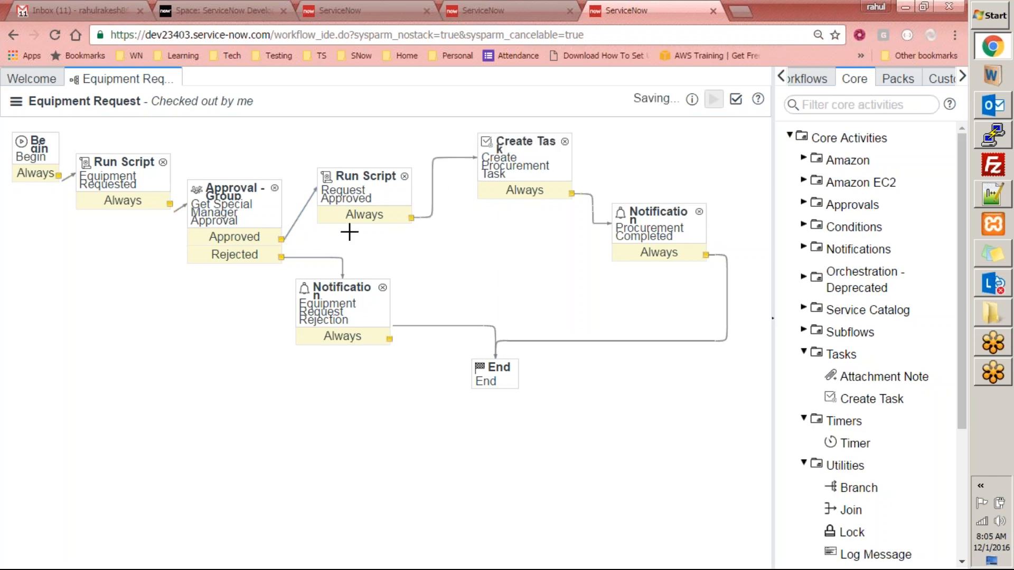
- Tidy the layout: rejection notification lower, End down-right, Request Approved at the top
{"action": "left_click", "coordinate": [339, 310]}
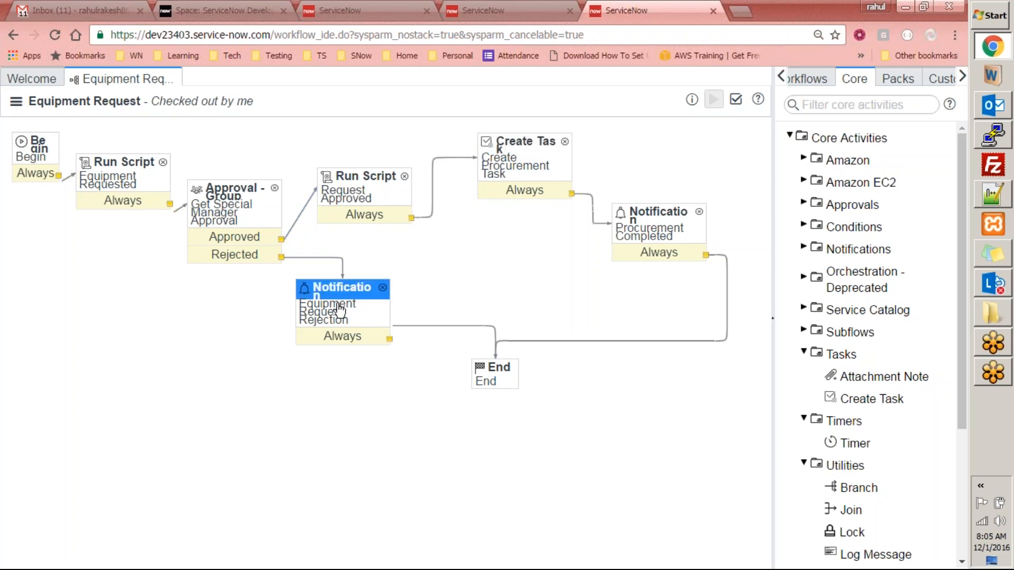
{"action": "left_click", "coordinate": [359, 434]}
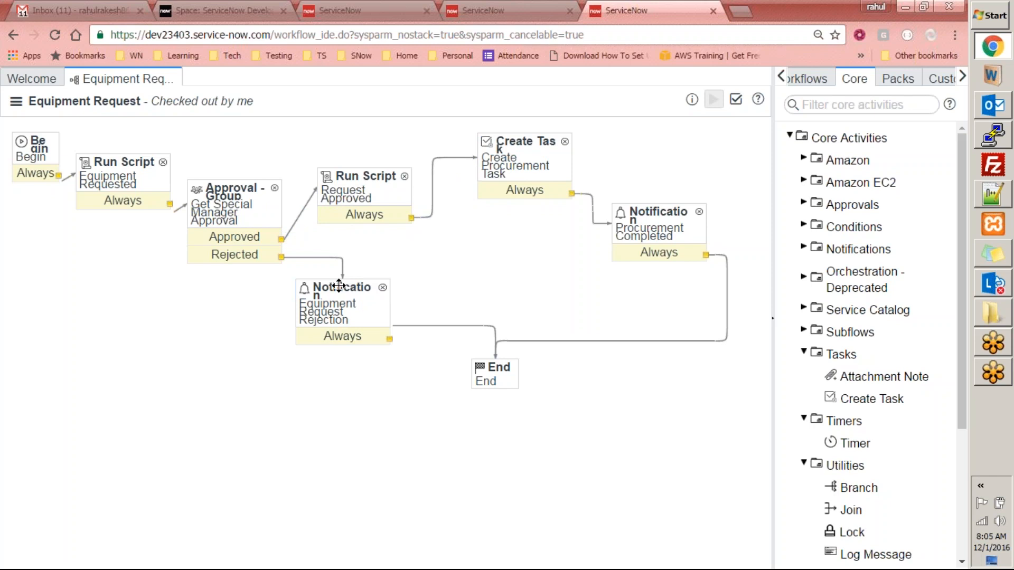
{"action": "left_click_drag", "start_coordinate": [345, 285], "coordinate": [354, 376]}
{"action": "left_click_drag", "start_coordinate": [362, 179], "coordinate": [365, 193]}
{"action": "left_click_drag", "start_coordinate": [529, 151], "coordinate": [503, 207]}
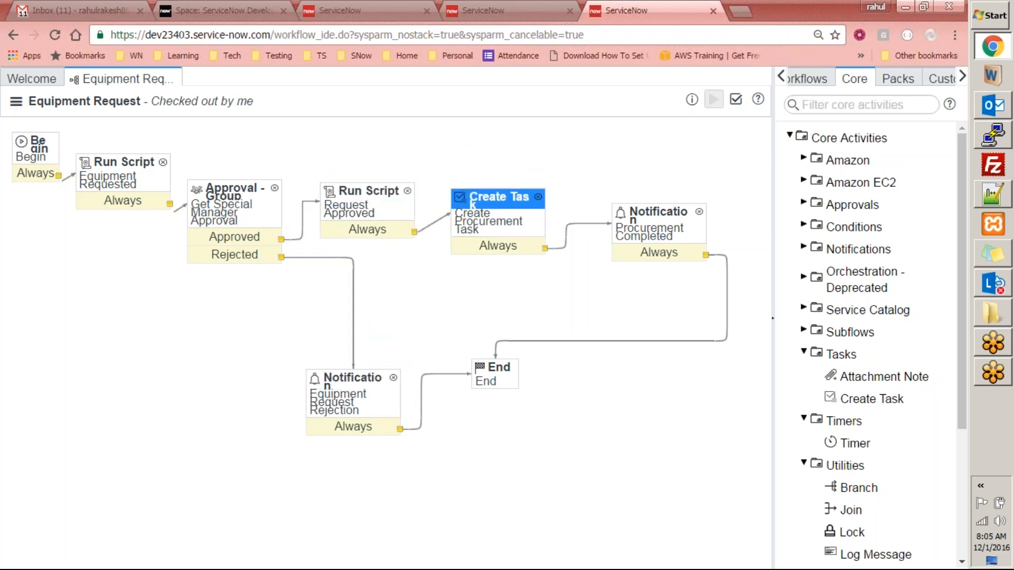
{"action": "left_click_drag", "start_coordinate": [497, 369], "coordinate": [655, 455]}
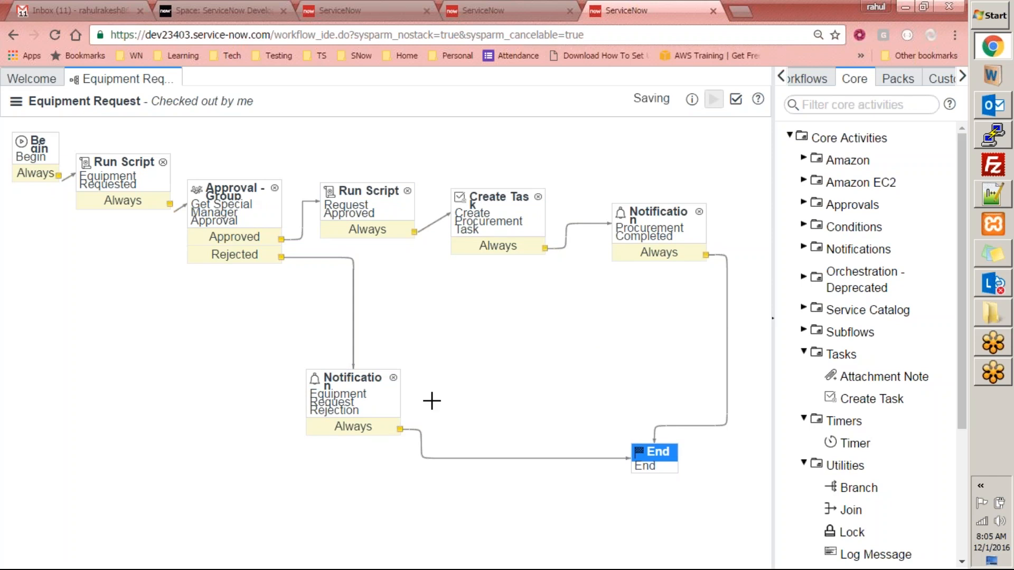
{"action": "left_click_drag", "start_coordinate": [417, 364], "coordinate": [452, 326]}
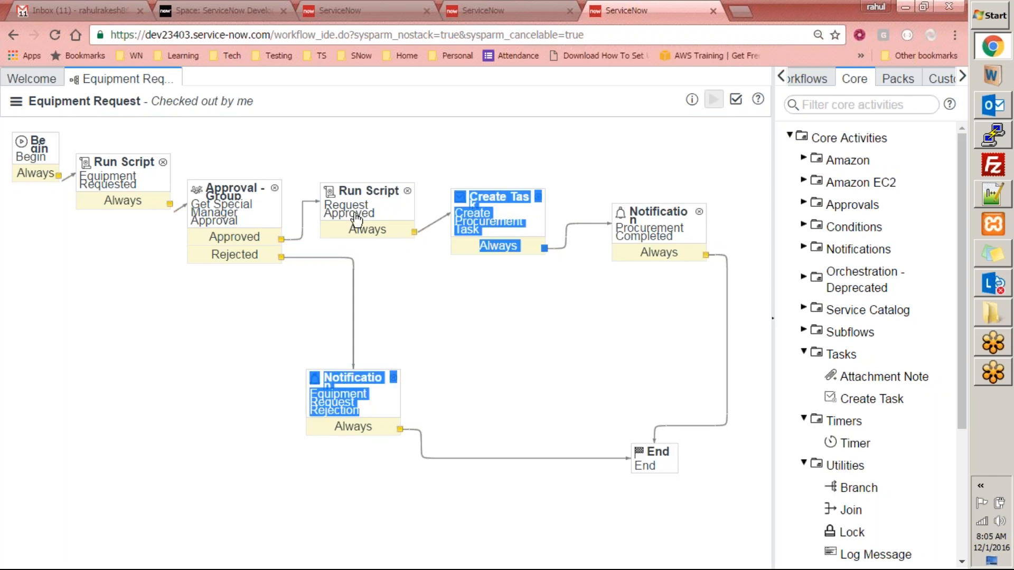
{"action": "left_click_drag", "start_coordinate": [361, 195], "coordinate": [368, 134]}
{"action": "left_click", "coordinate": [363, 401]}
{"action": "left_click", "coordinate": [464, 350]}
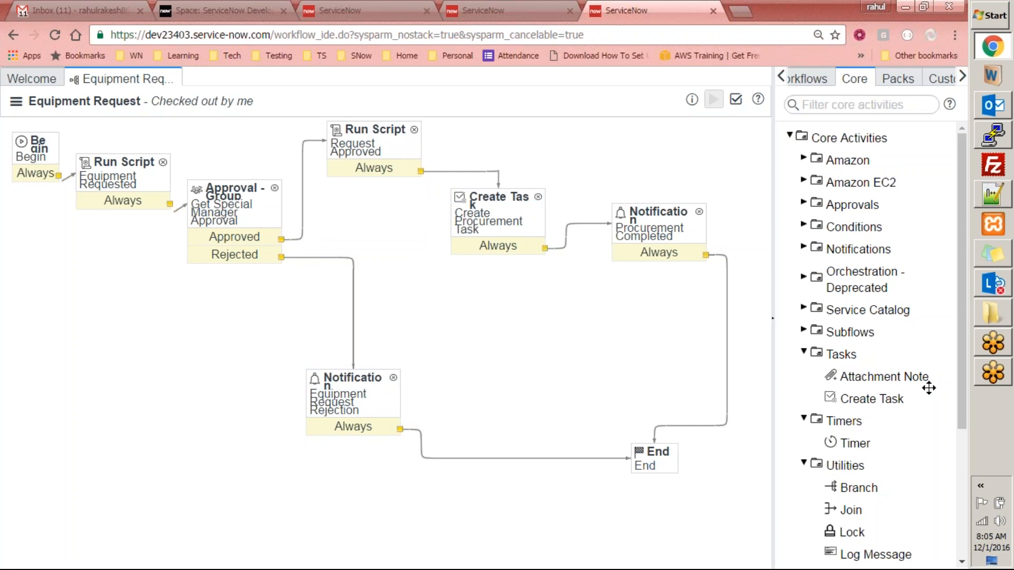
- Add a Run Script activity 'Request Rejected' with script current.approval = 'rejected'; and submit it
{"action": "scroll", "coordinate": [961, 366], "scroll_direction": "down", "scroll_amount": 3}
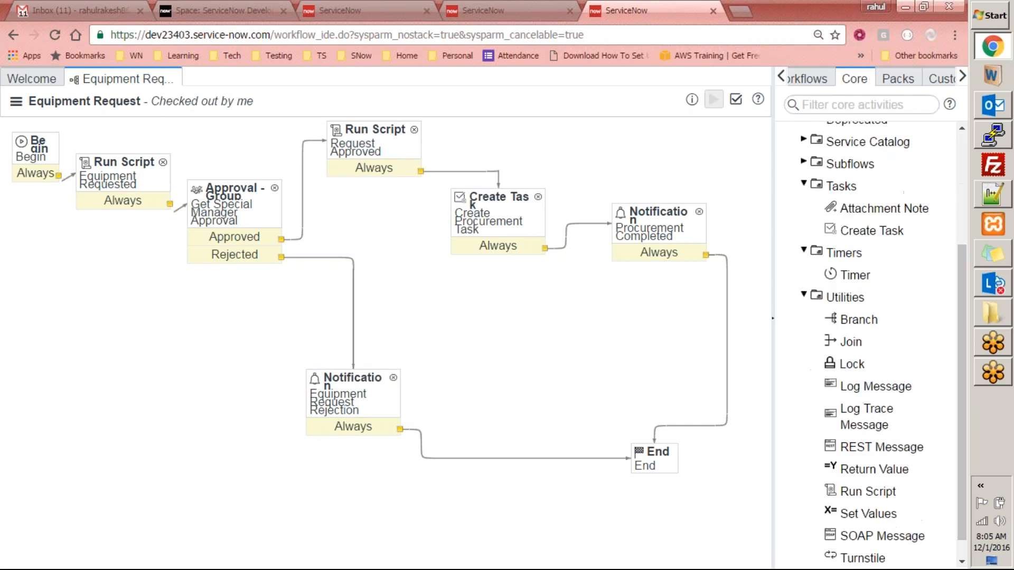
{"action": "left_click_drag", "start_coordinate": [382, 308], "coordinate": [332, 307]}
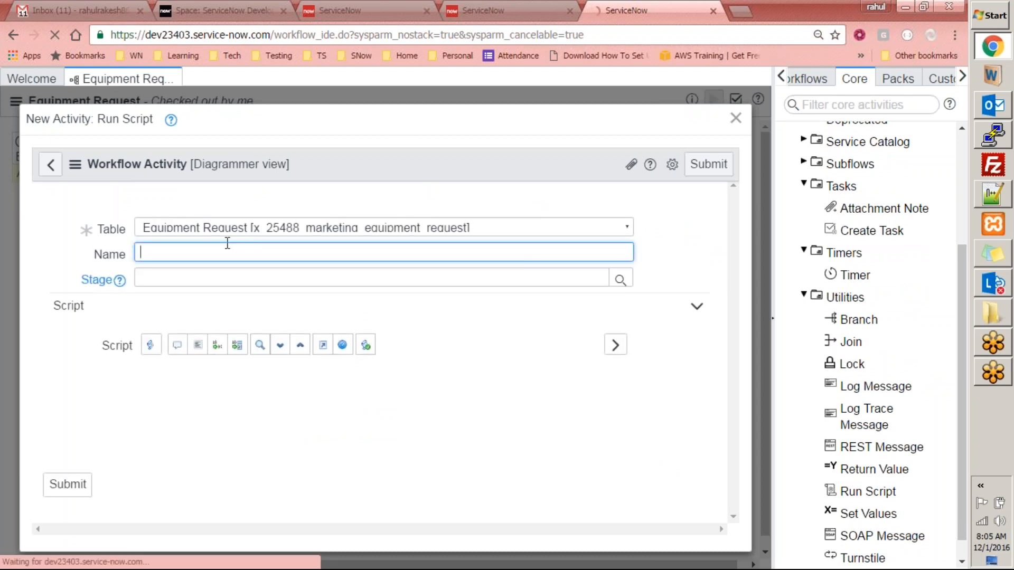
{"action": "type", "text": "Request Rejec"}
{"action": "key", "text": "Tab"}
{"action": "key", "text": "Tab"}
{"action": "key", "text": "Tab"}
{"action": "key", "text": "Tab"}
{"action": "type", "text": "current.approval = 'rejected';"}
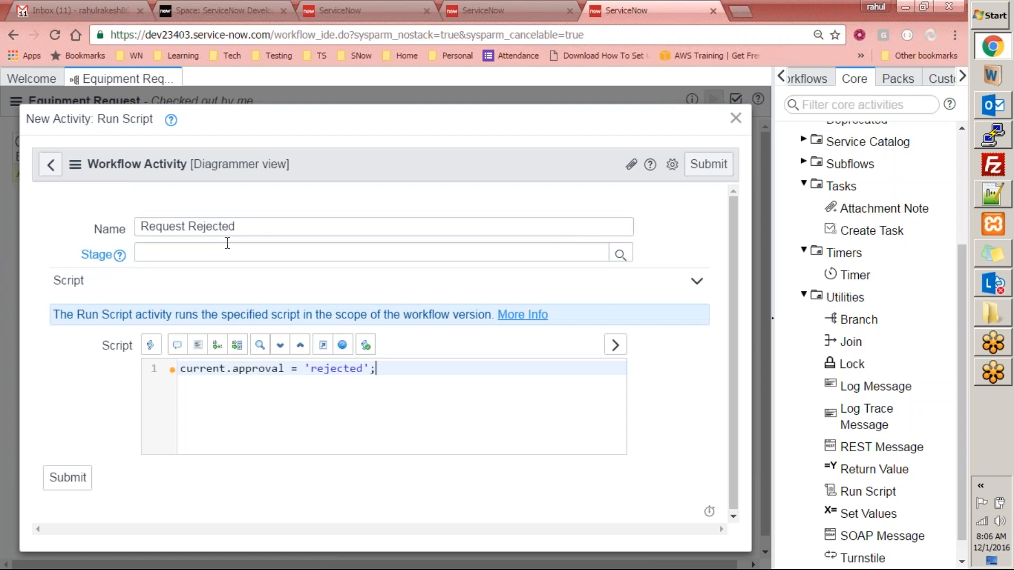
{"action": "left_click", "coordinate": [72, 489]}
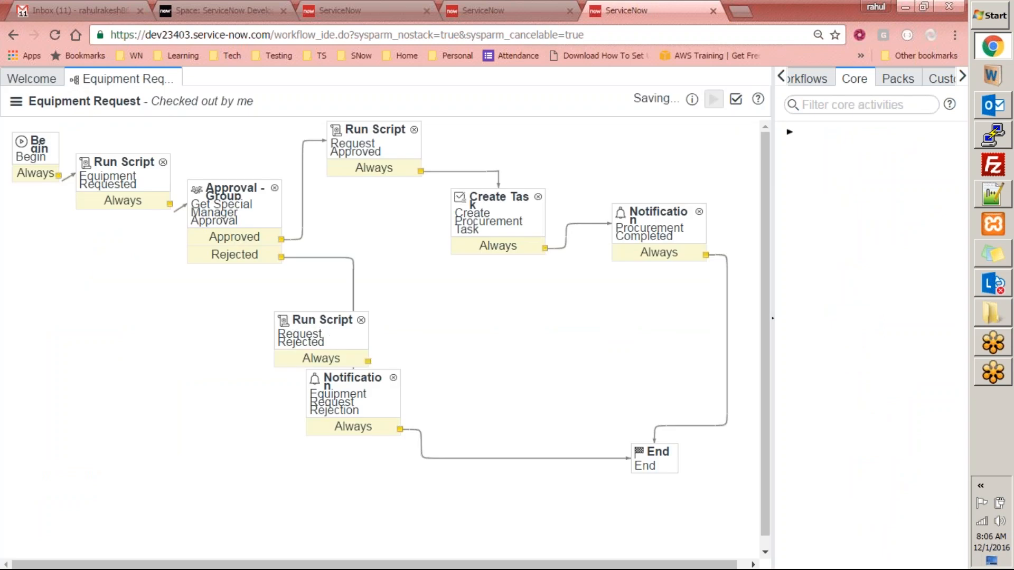
- Move the Request Rejected activity onto the Rejected line beside the approval
{"action": "left_click", "coordinate": [318, 328]}
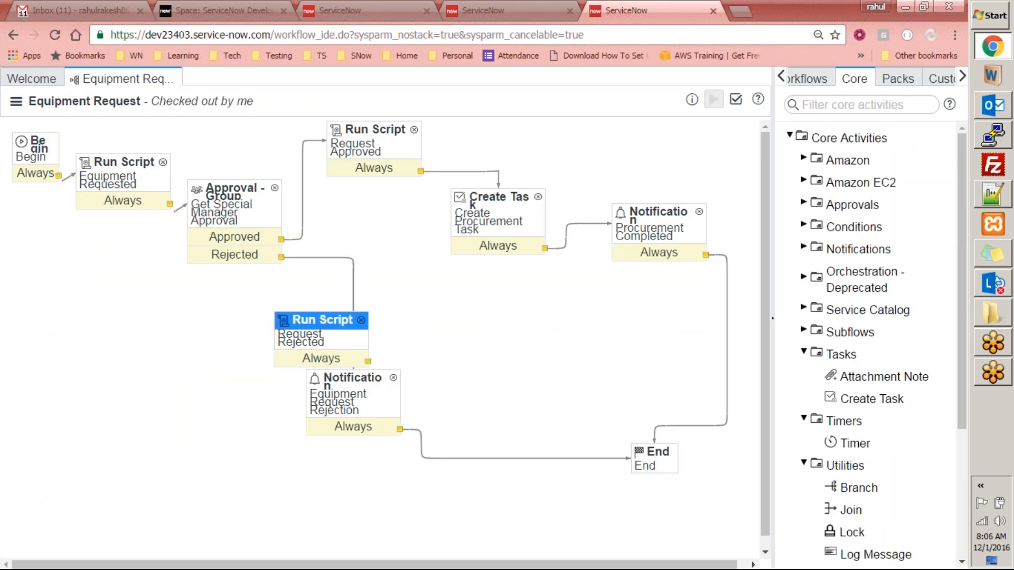
{"action": "left_click_drag", "start_coordinate": [321, 320], "coordinate": [380, 280]}
{"action": "left_click", "coordinate": [353, 366]}
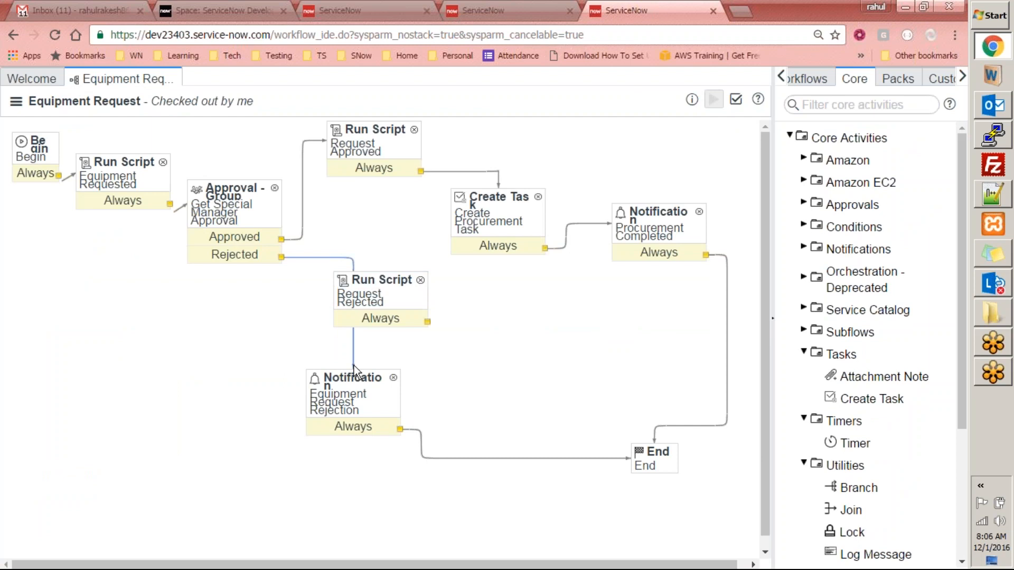
{"action": "left_click_drag", "start_coordinate": [352, 365], "coordinate": [352, 343]}
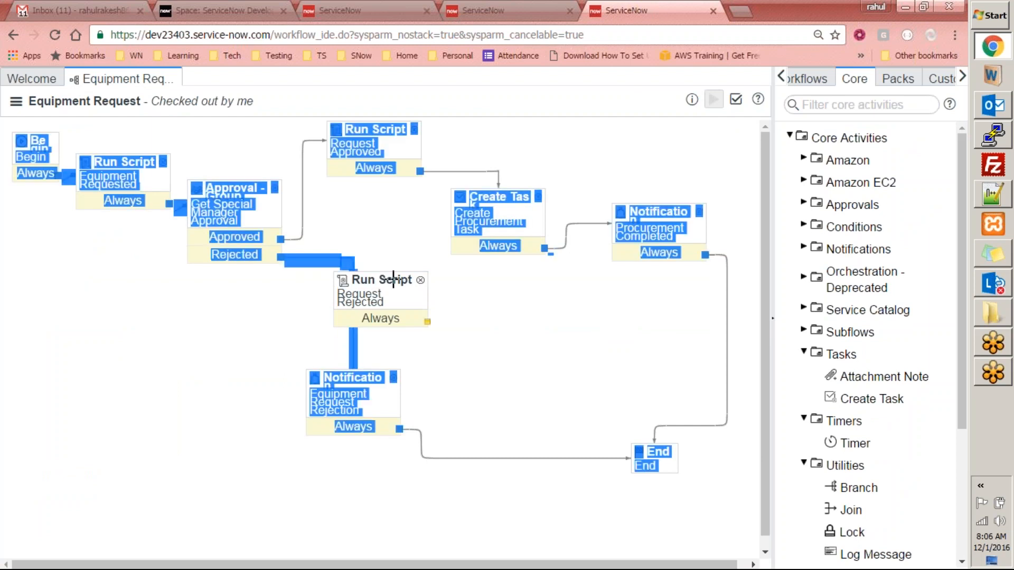
{"action": "left_click", "coordinate": [371, 379]}
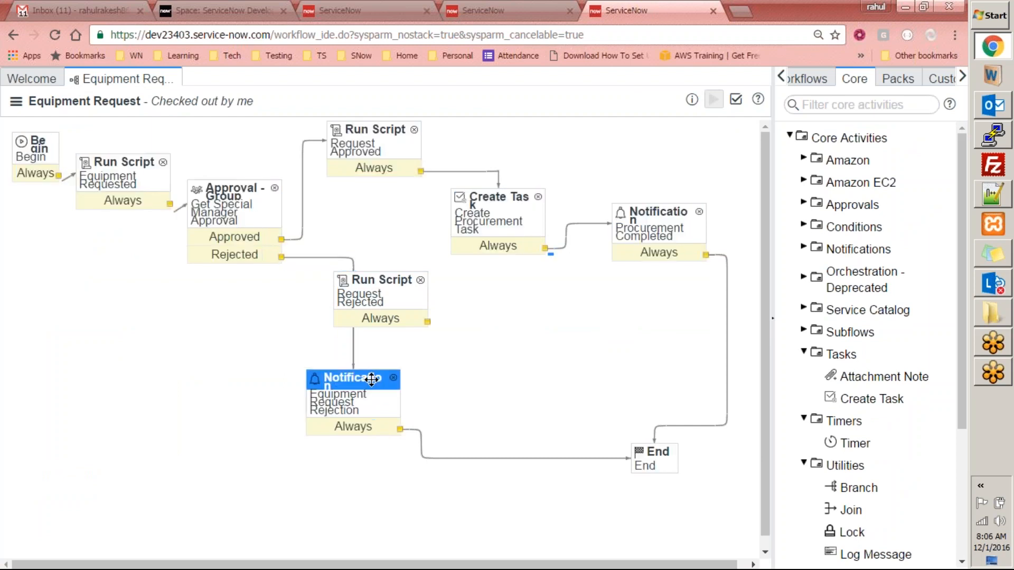
{"action": "left_click", "coordinate": [353, 361]}
- Route the Rejected outcome into Request Rejected and its Always output into the rejection notification
{"action": "left_click_drag", "start_coordinate": [353, 365], "coordinate": [376, 280]}
{"action": "left_click_drag", "start_coordinate": [367, 379], "coordinate": [442, 366]}
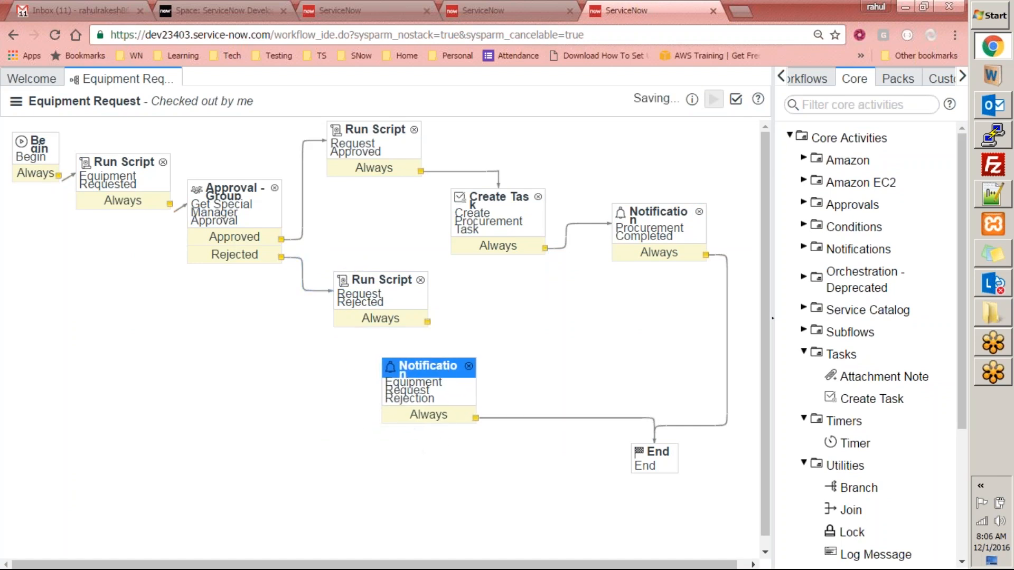
{"action": "left_click_drag", "start_coordinate": [426, 322], "coordinate": [427, 360]}
{"action": "left_click", "coordinate": [523, 470]}
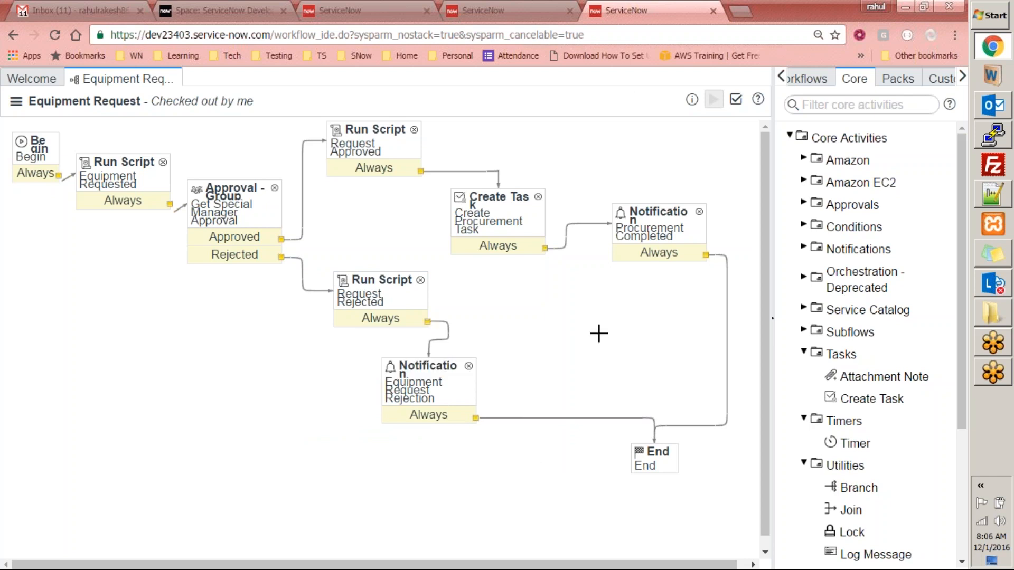
{"action": "left_click", "coordinate": [16, 101]}
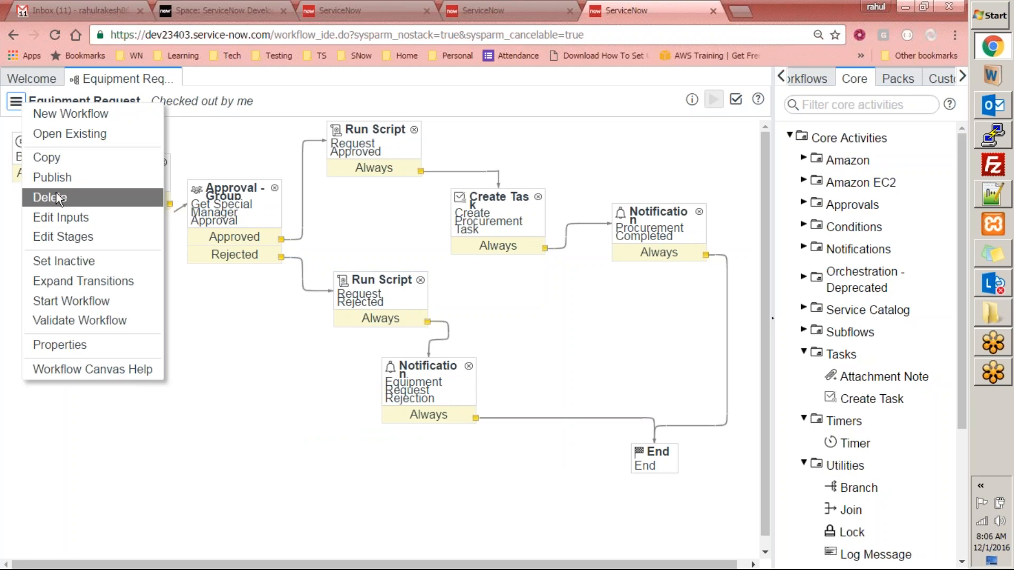
- Publish the Equipment Request workflow and return to the Approval dictionary entry
{"action": "left_click", "coordinate": [52, 178]}
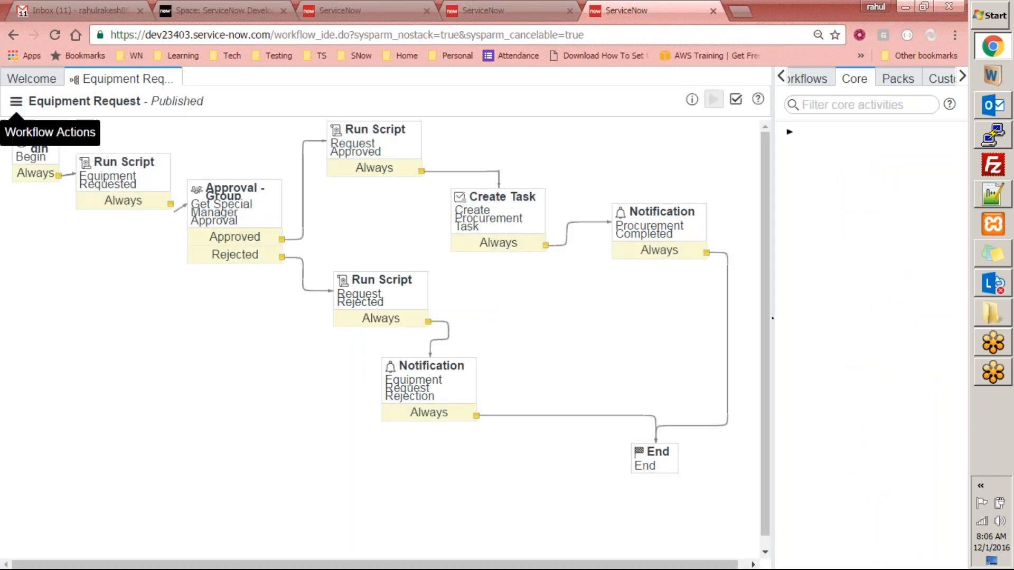
{"action": "left_click", "coordinate": [483, 10]}
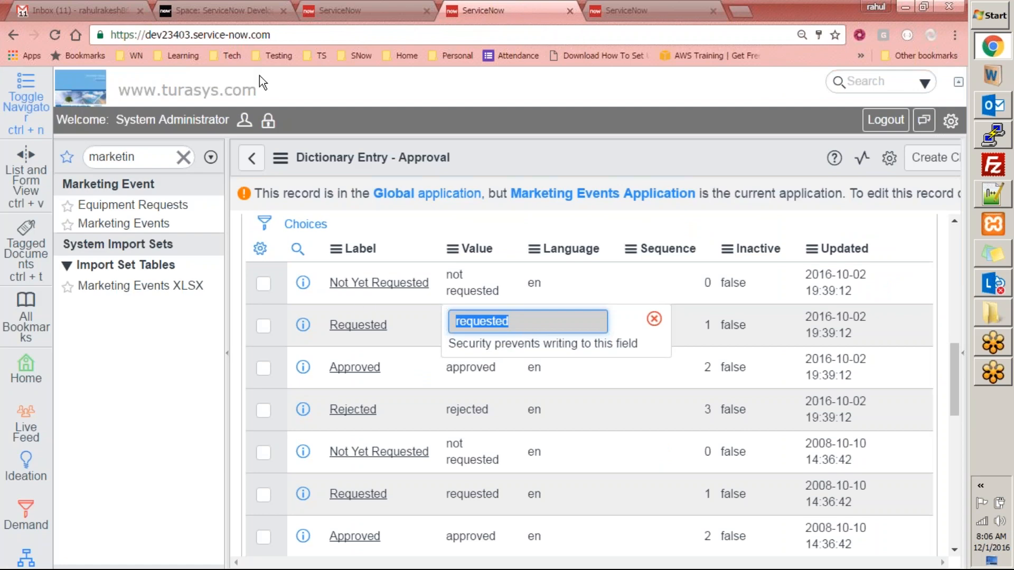
- Open the Equipment Requests list and start a new equipment request
{"action": "left_click", "coordinate": [341, 8]}
{"action": "left_click", "coordinate": [519, 8]}
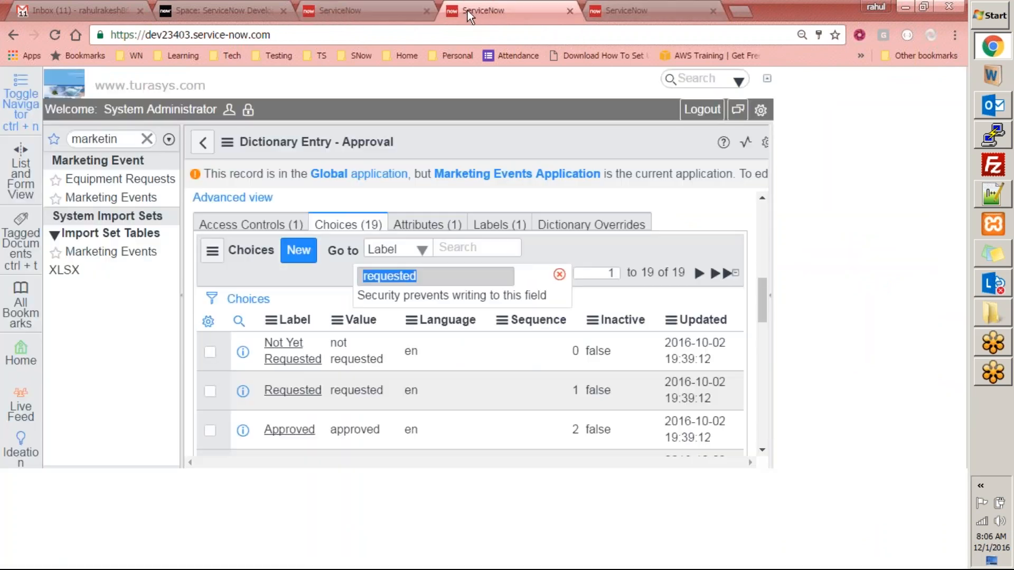
{"action": "left_click", "coordinate": [364, 10]}
{"action": "left_click", "coordinate": [499, 11]}
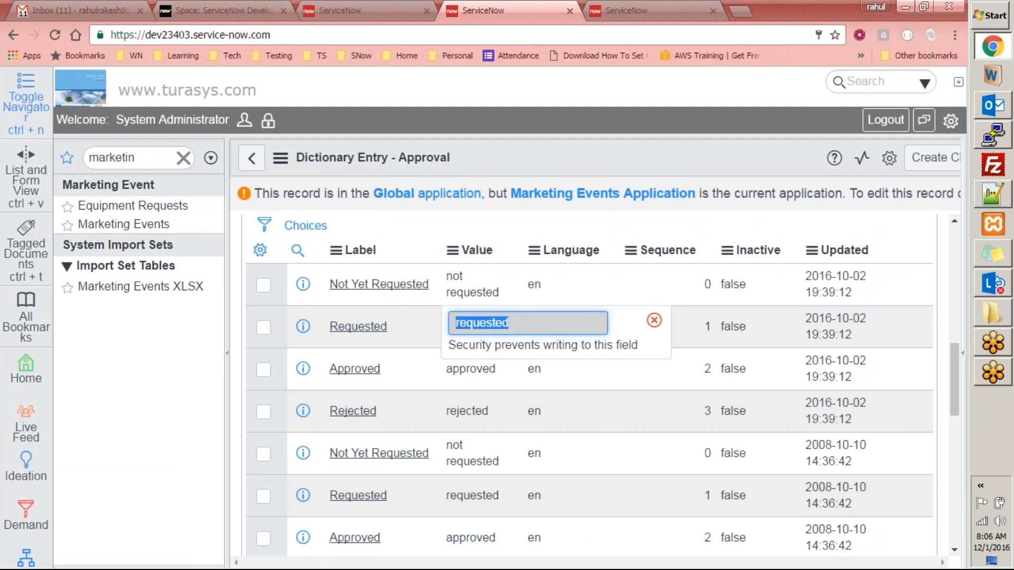
{"action": "left_click", "coordinate": [158, 206]}
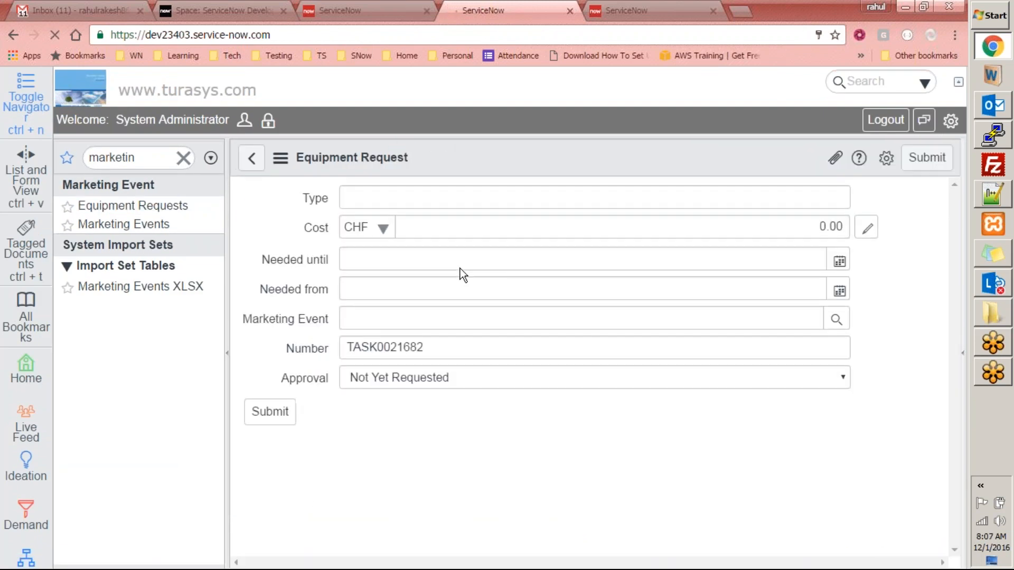
{"action": "left_click", "coordinate": [401, 203]}
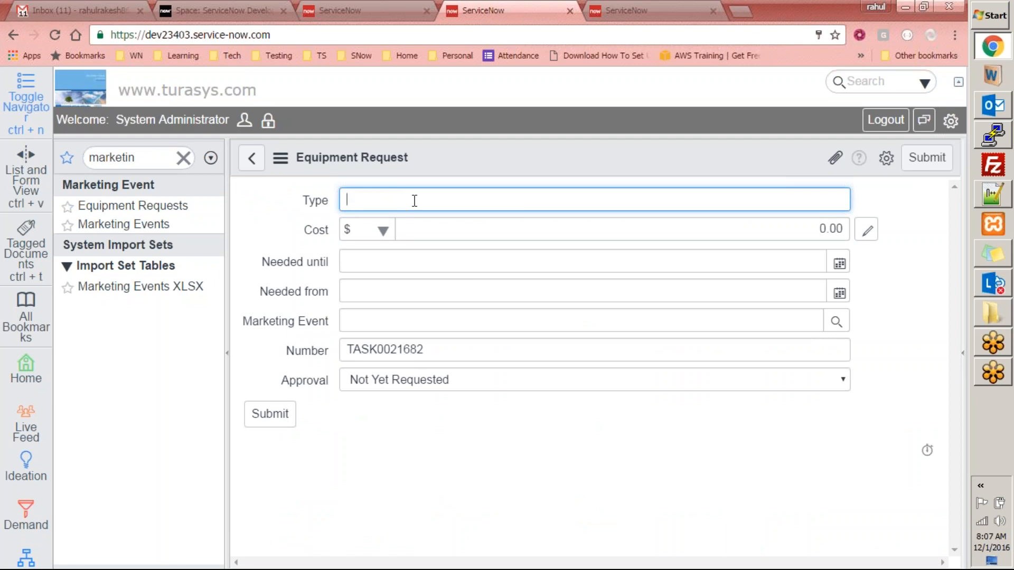
- Submit a Test Type request costing 600, dated 2016-11-30, for the Dublin Workshop event
{"action": "type", "text": "Test Type"}
{"action": "key", "text": "Tab"}
{"action": "key", "text": "Tab"}
{"action": "type", "text": "600"}
{"action": "key", "text": "Tab"}
{"action": "left_click", "coordinate": [839, 263]}
{"action": "left_click", "coordinate": [921, 254]}
{"action": "left_click", "coordinate": [839, 293]}
{"action": "left_click", "coordinate": [836, 321]}
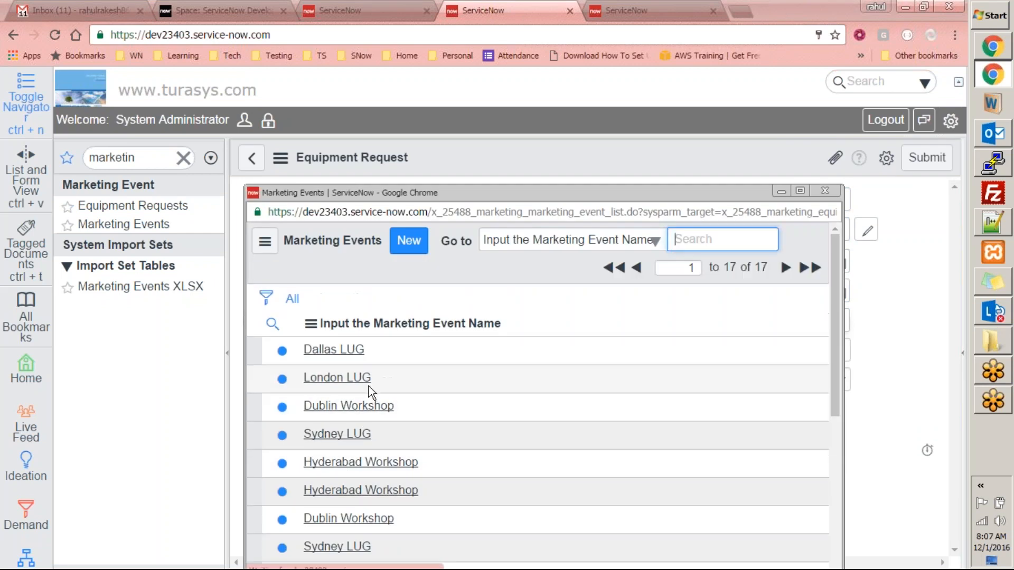
{"action": "left_click", "coordinate": [348, 405]}
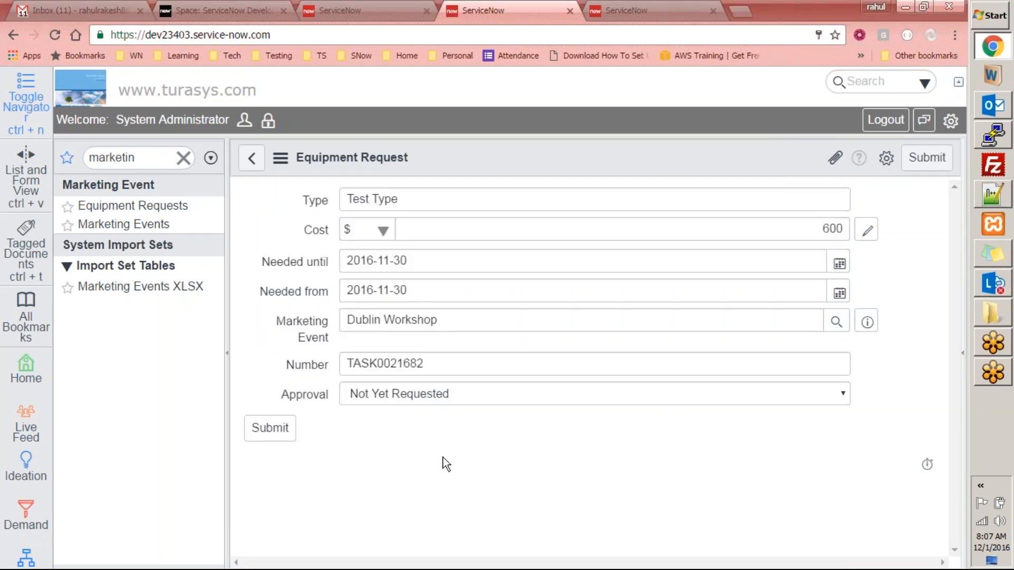
{"action": "left_click", "coordinate": [285, 438]}
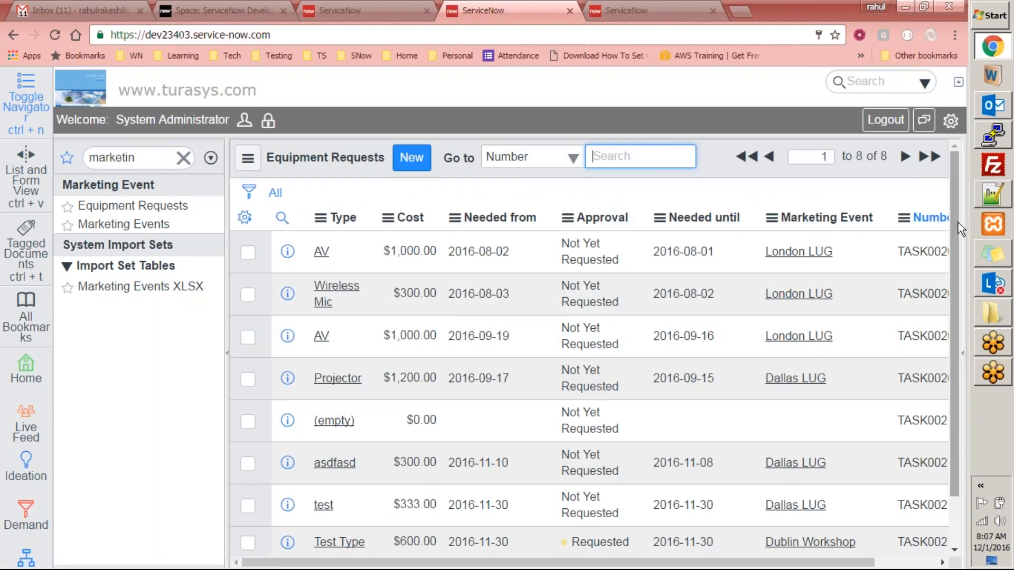
- Confirm the new $600 request shows Requested, then filter the navigator with 'my appr'
{"action": "left_click_drag", "start_coordinate": [956, 226], "coordinate": [952, 340]}
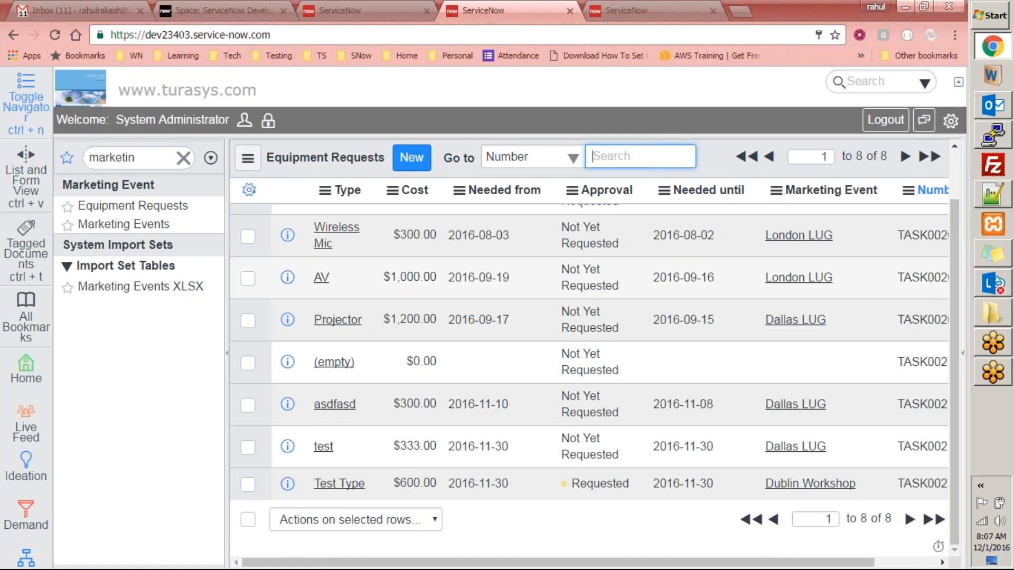
{"action": "left_click_drag", "start_coordinate": [584, 487], "coordinate": [624, 483]}
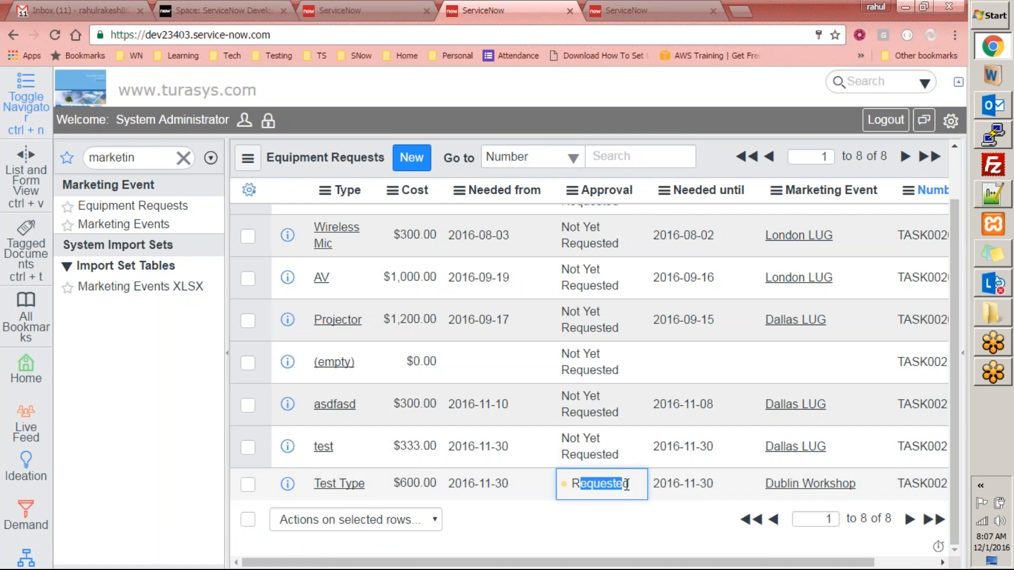
{"action": "left_click", "coordinate": [633, 528]}
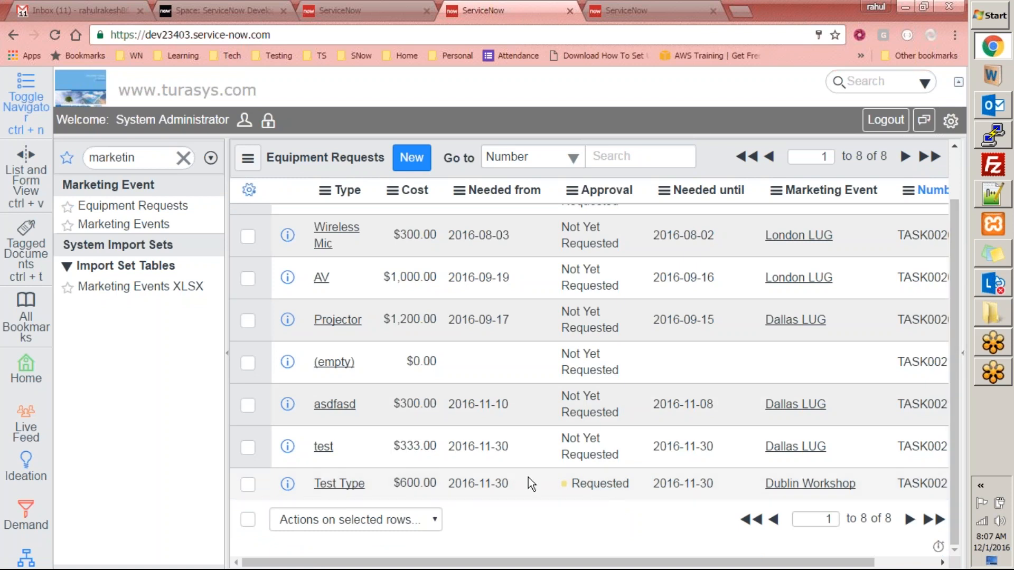
{"action": "left_click", "coordinate": [153, 161]}
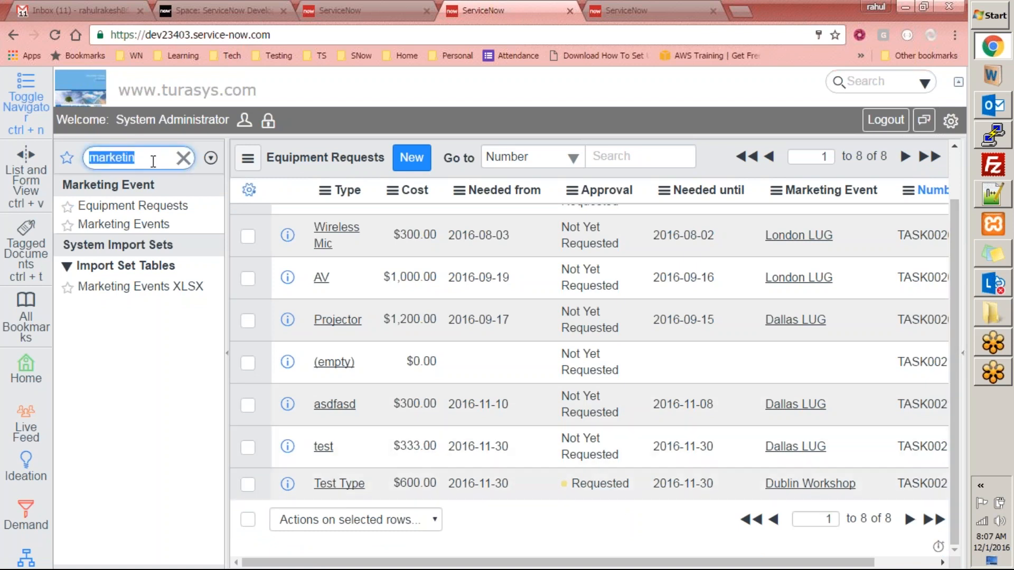
{"action": "type", "text": "my appr"}
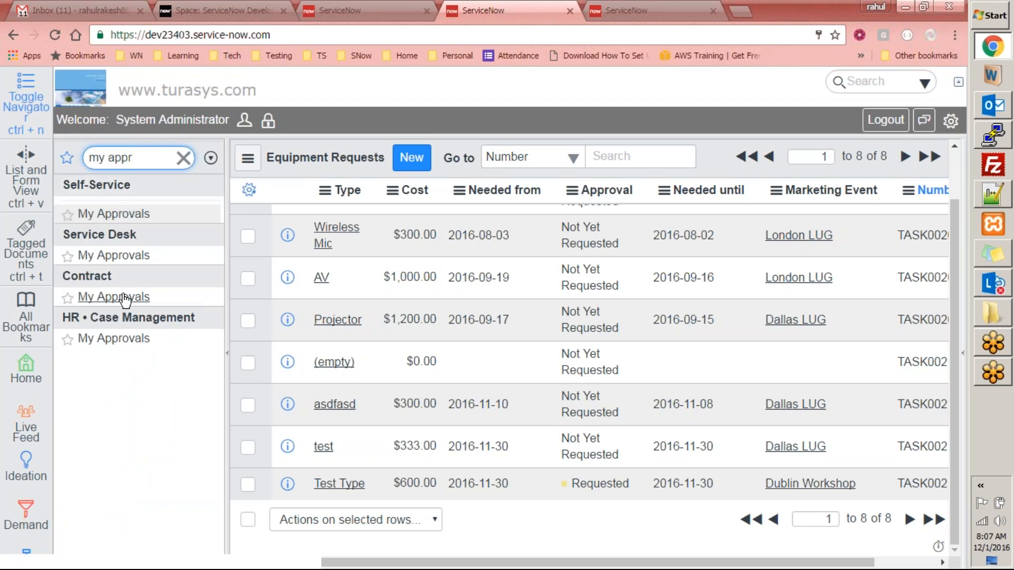
- Open My Approvals and inspect the Approval - Group activity's properties in the workflow editor
{"action": "left_click", "coordinate": [117, 213]}
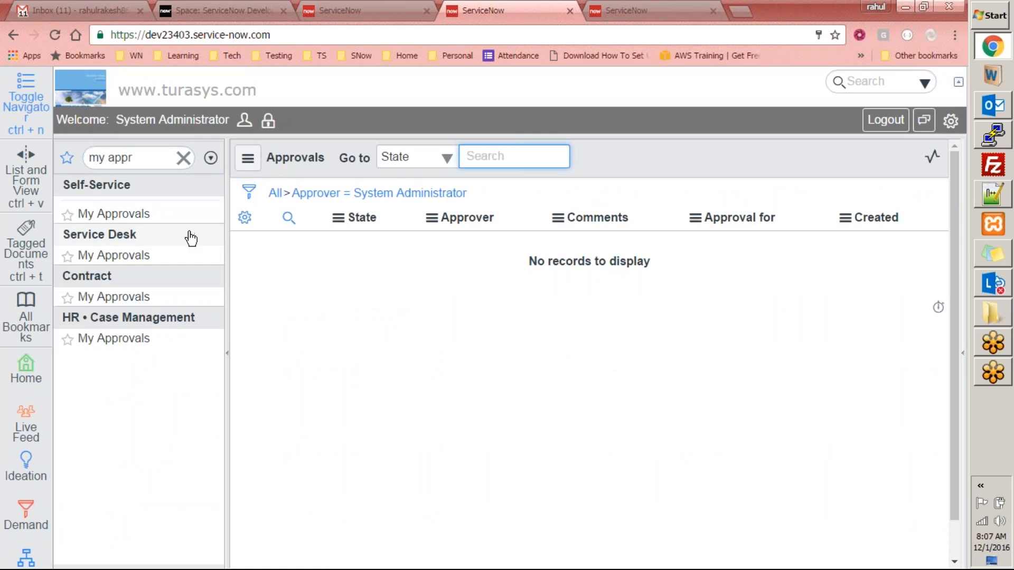
{"action": "left_click", "coordinate": [628, 11]}
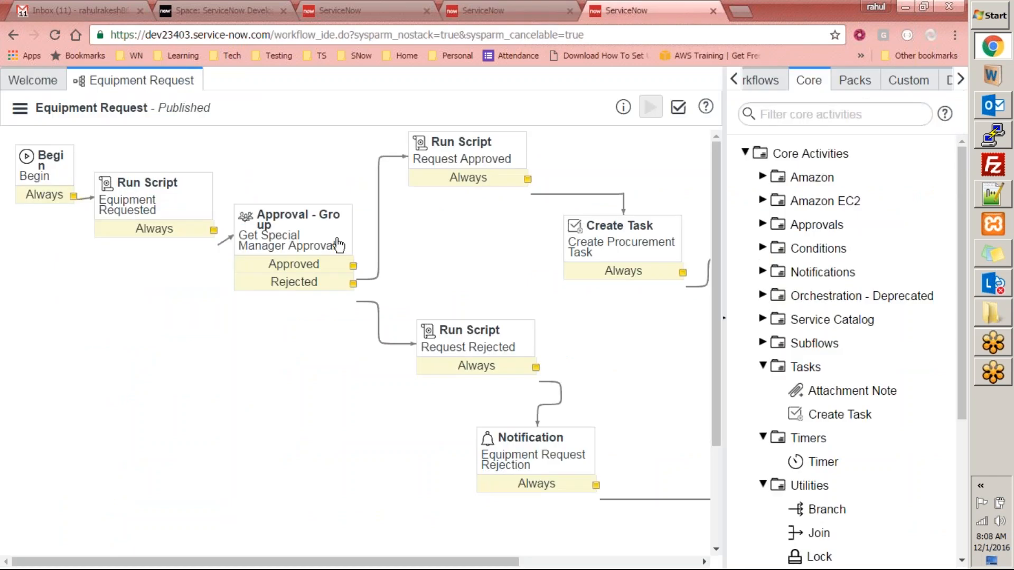
{"action": "double_click", "coordinate": [310, 242]}
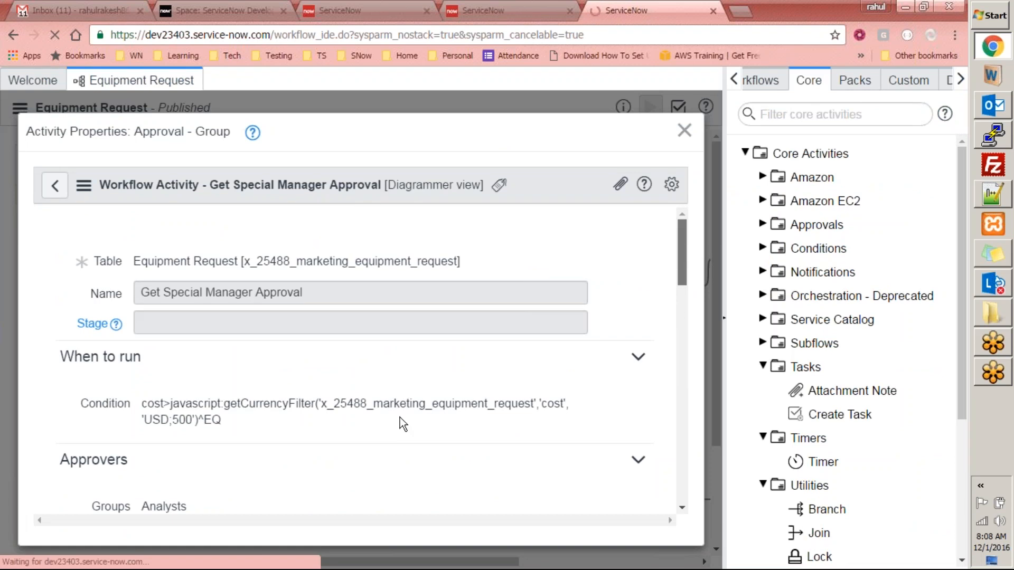
{"action": "left_click", "coordinate": [336, 10]}
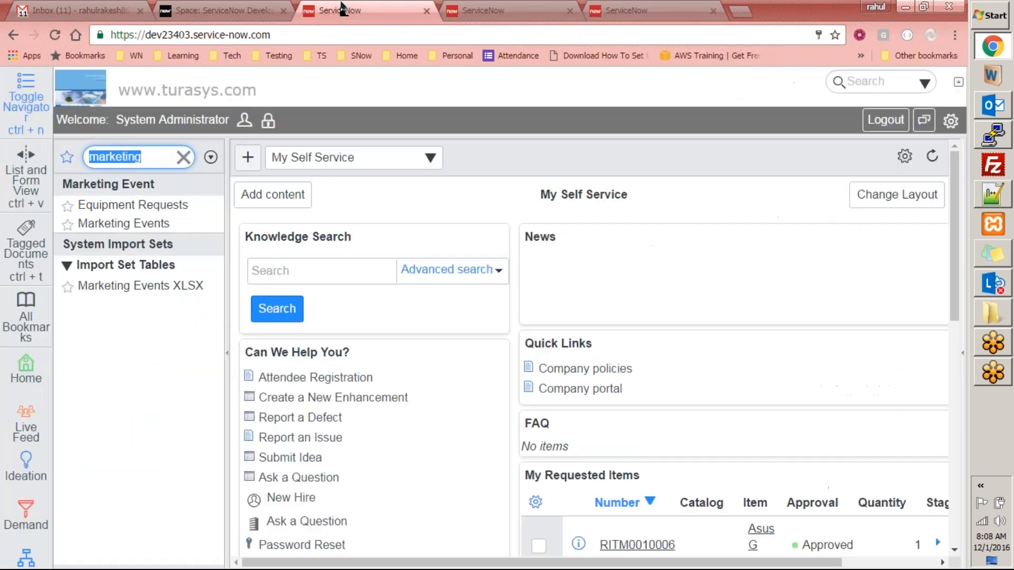
{"action": "left_click", "coordinate": [446, 11]}
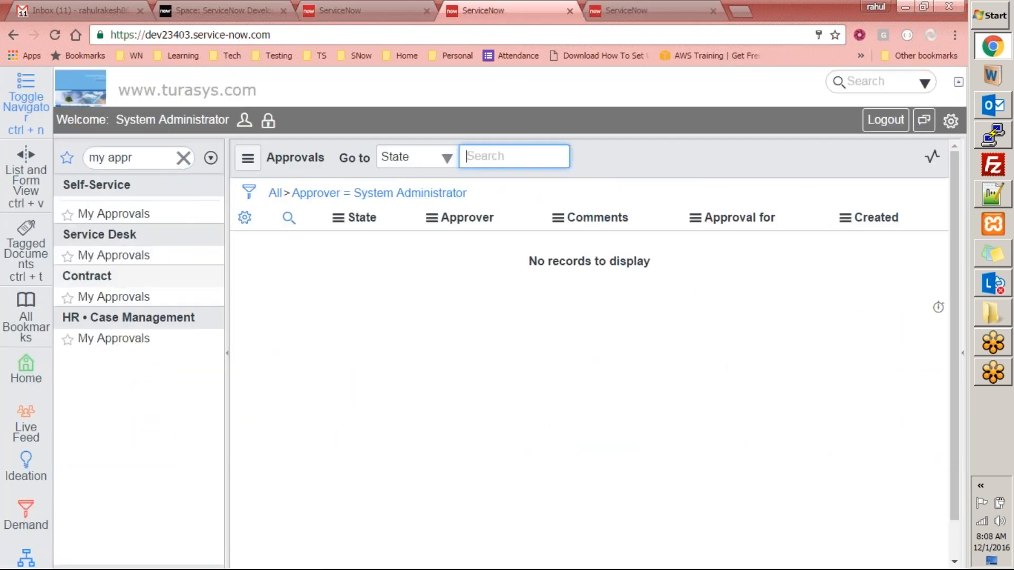
- Filter the navigator to 'groups', confirm the approval uses Analysts, and open the Groups list
{"action": "left_click", "coordinate": [153, 157]}
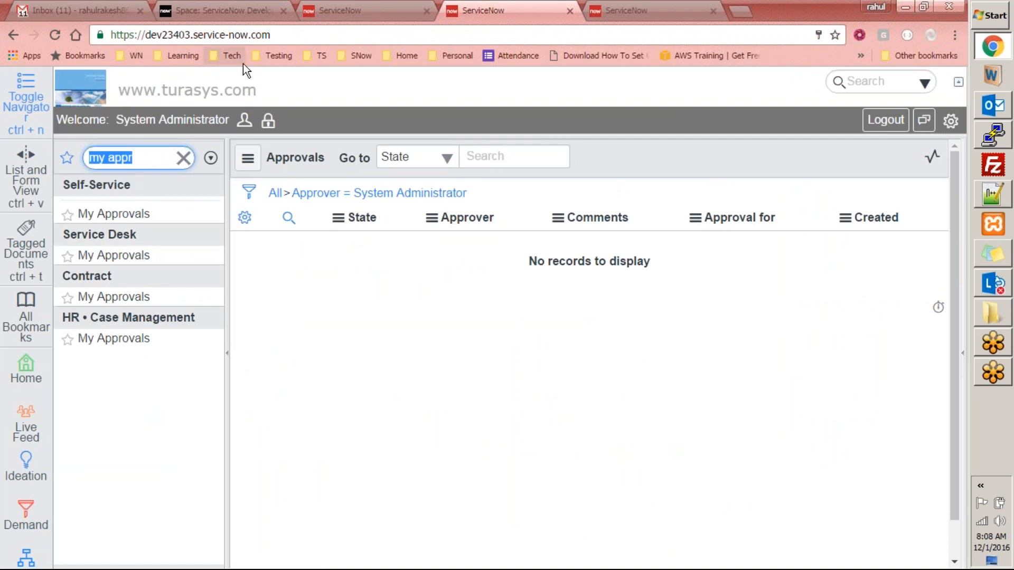
{"action": "type", "text": "grop"}
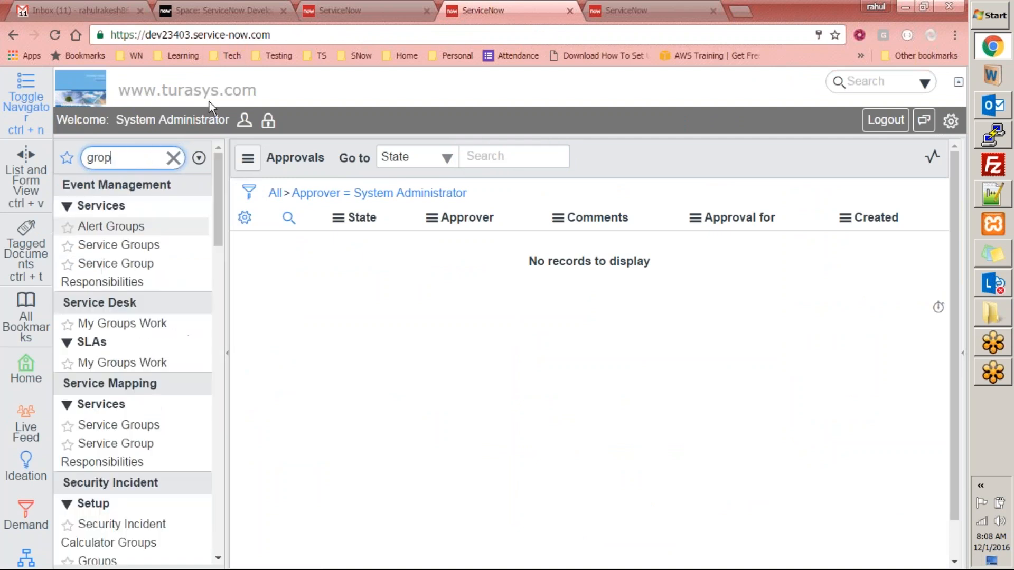
{"action": "type", "text": "u"}
{"action": "key", "text": "BackSpace"}
{"action": "key", "text": "BackSpace"}
{"action": "type", "text": "ups"}
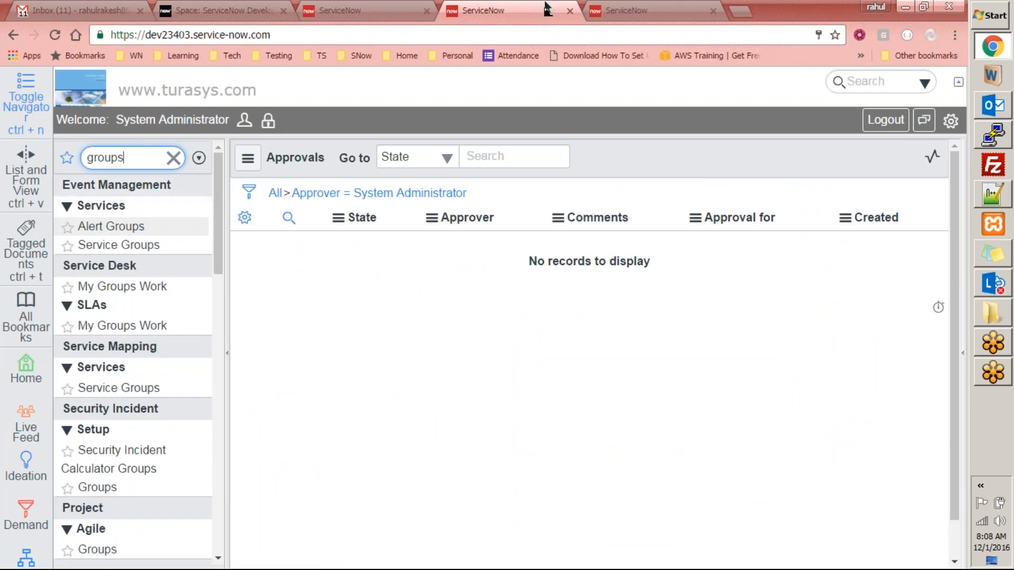
{"action": "left_click", "coordinate": [630, 9]}
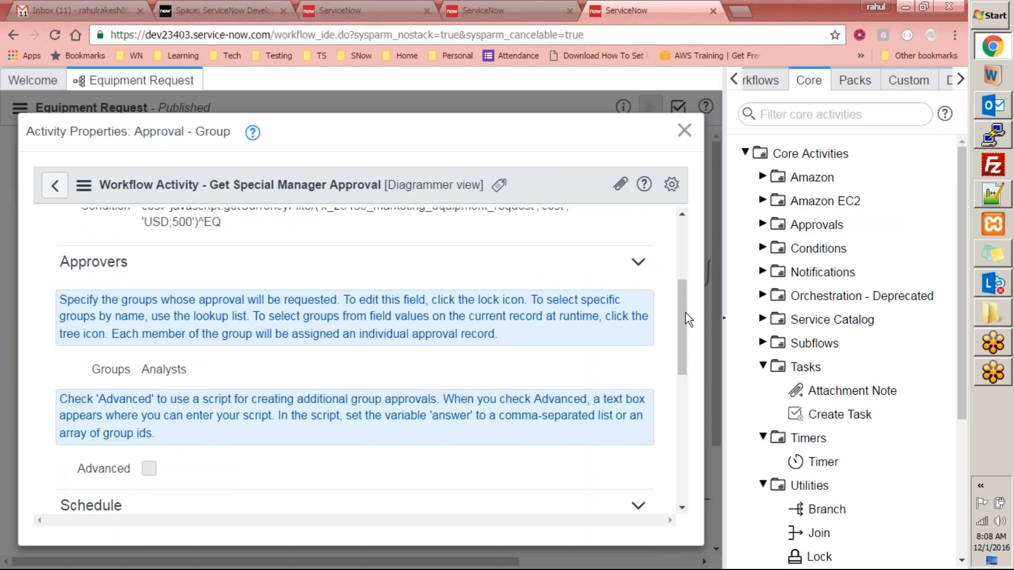
{"action": "mouse_move", "coordinate": [678, 299]}
{"action": "left_mouse_down"}
{"action": "mouse_move", "coordinate": [683, 379]}
{"action": "mouse_move", "coordinate": [689, 289]}
{"action": "left_mouse_up"}
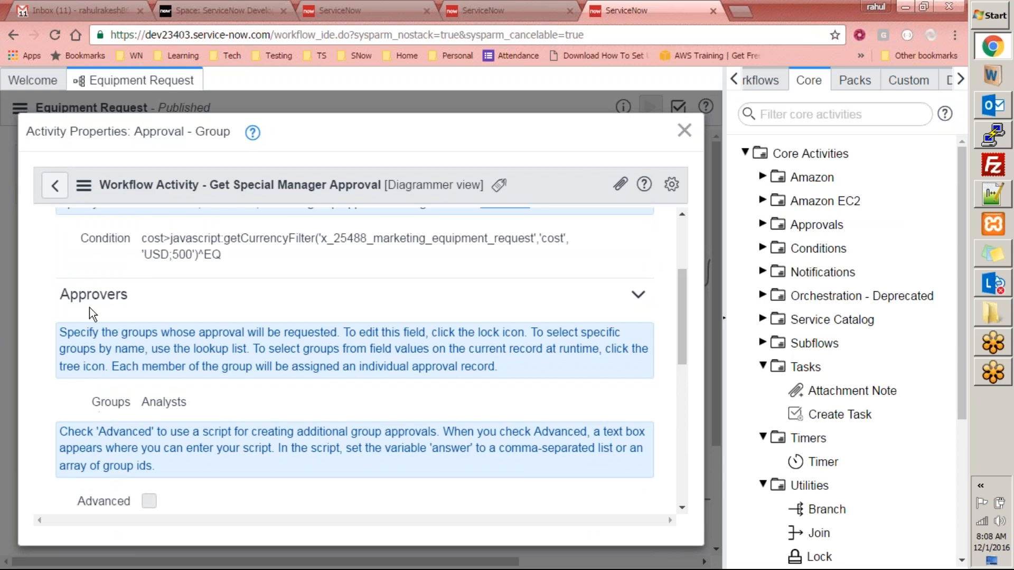
{"action": "left_click", "coordinate": [533, 10]}
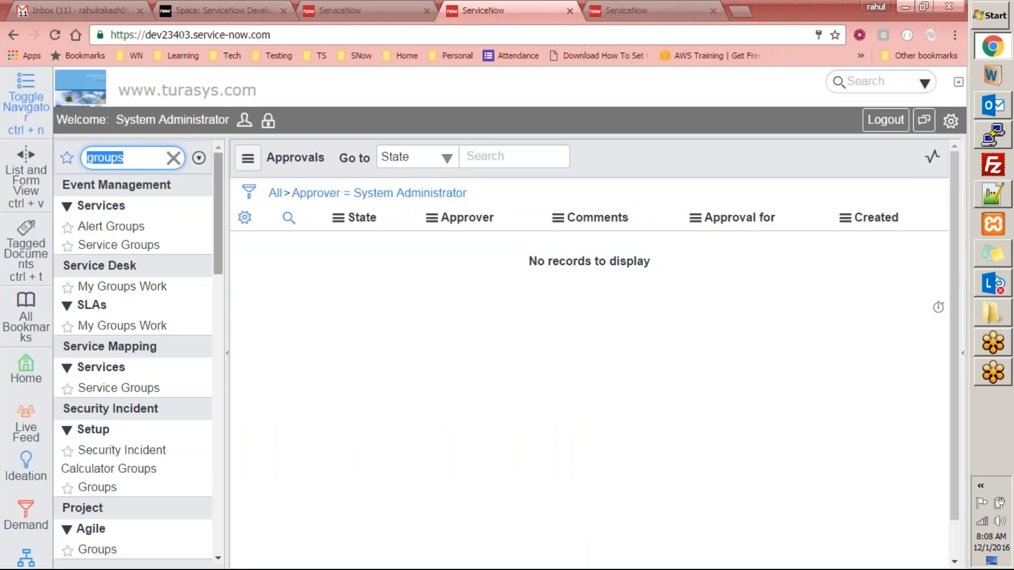
{"action": "scroll", "coordinate": [213, 211], "scroll_direction": "down", "scroll_amount": 3}
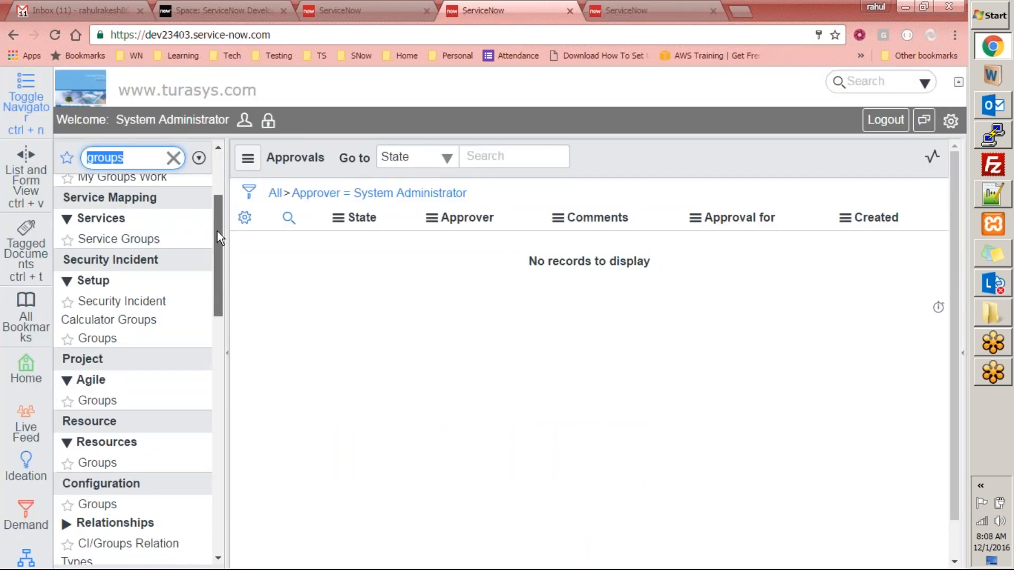
{"action": "left_click_drag", "start_coordinate": [217, 232], "coordinate": [201, 170]}
- Refilter the navigator to 'user a' to show the User Administration modules
{"action": "left_click", "coordinate": [156, 159]}
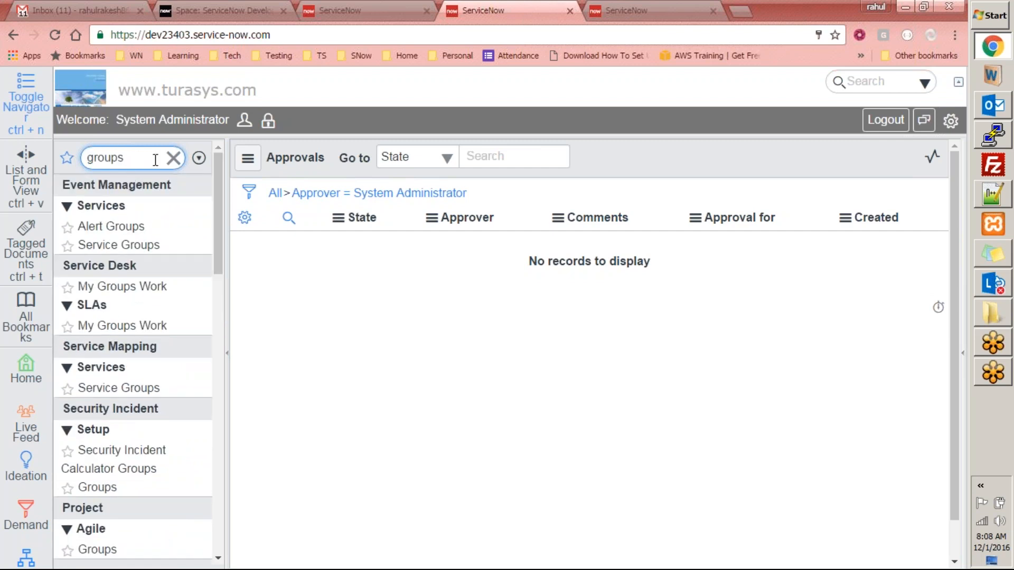
{"action": "key", "text": "BackSpace"}
{"action": "key", "text": "BackSpace"}
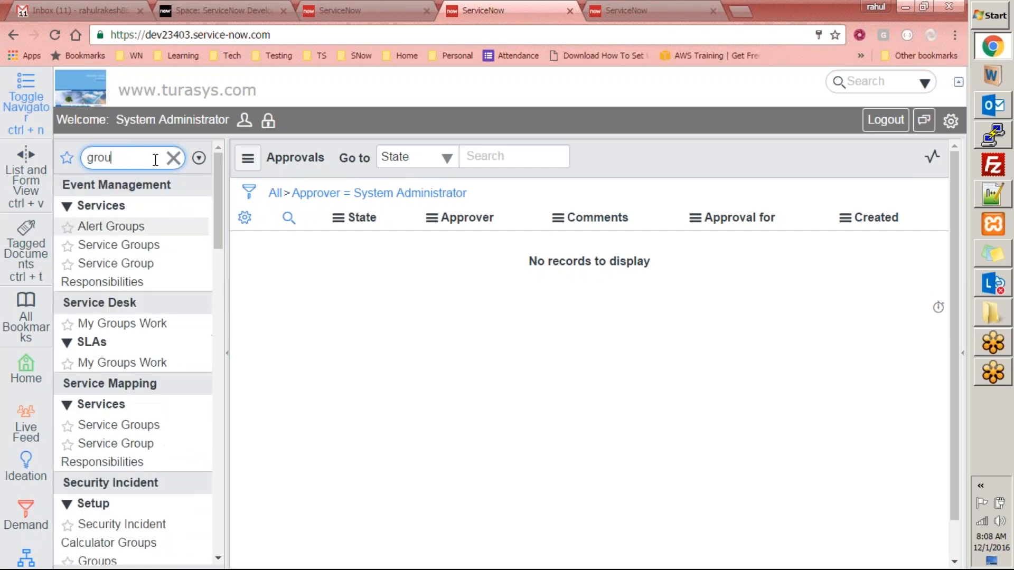
{"action": "key", "text": "ctrl+a"}
{"action": "type", "text": "user am"}
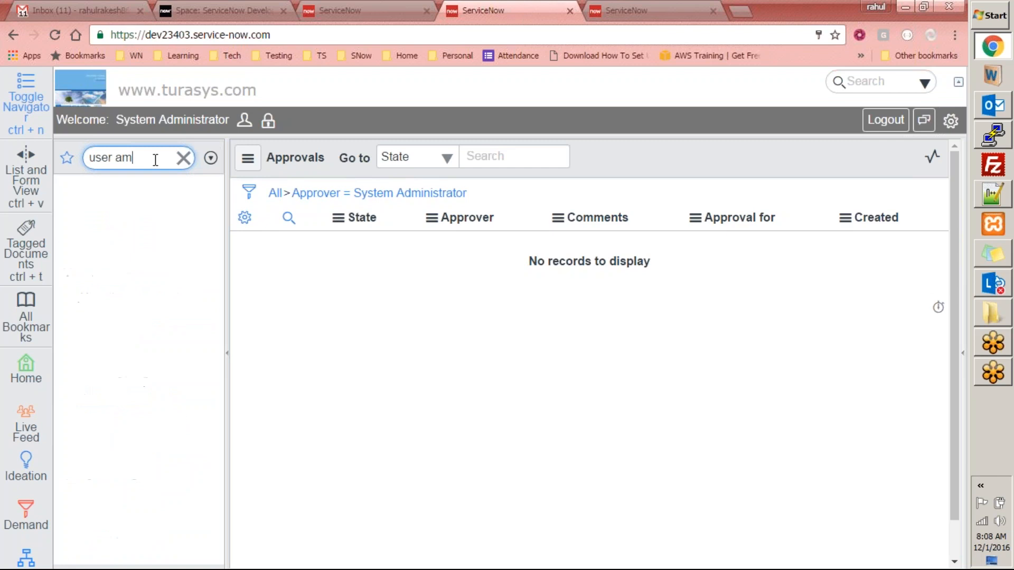
{"action": "key", "text": "BackSpace"}
- Open the Analysts group record from the list of user groups
{"action": "left_click", "coordinate": [103, 227]}
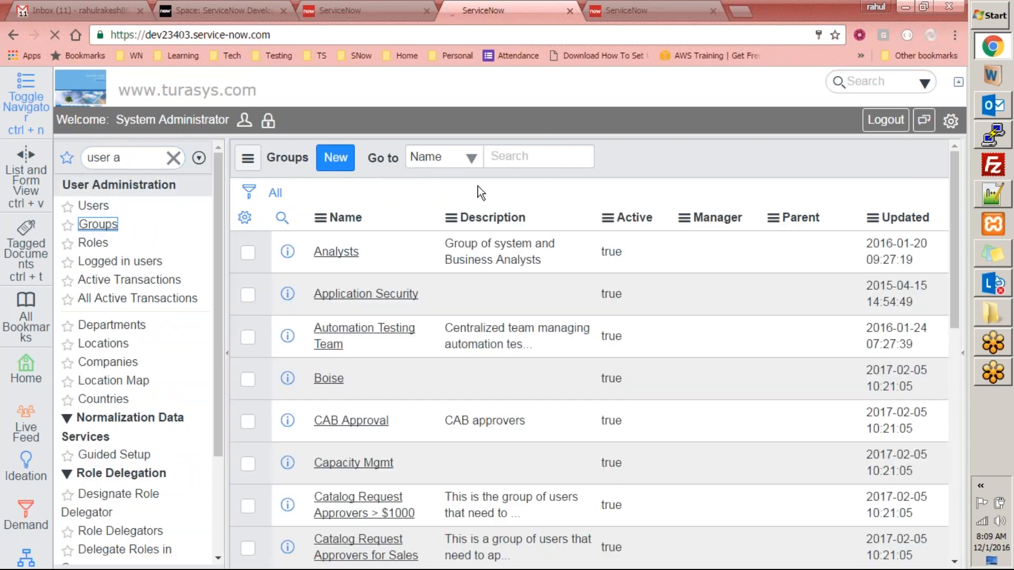
{"action": "left_click", "coordinate": [337, 251]}
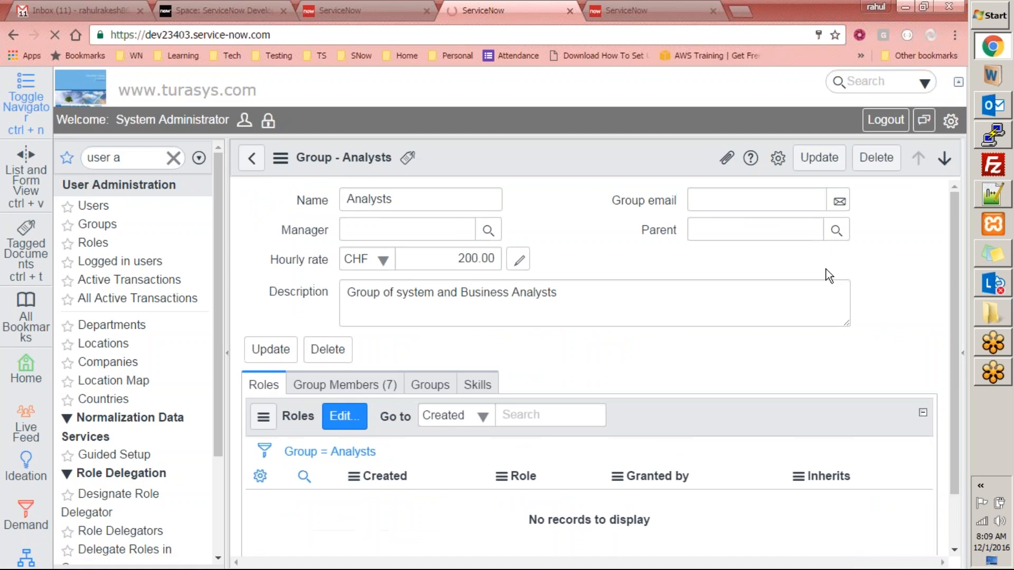
{"action": "left_click_drag", "start_coordinate": [956, 234], "coordinate": [953, 312]}
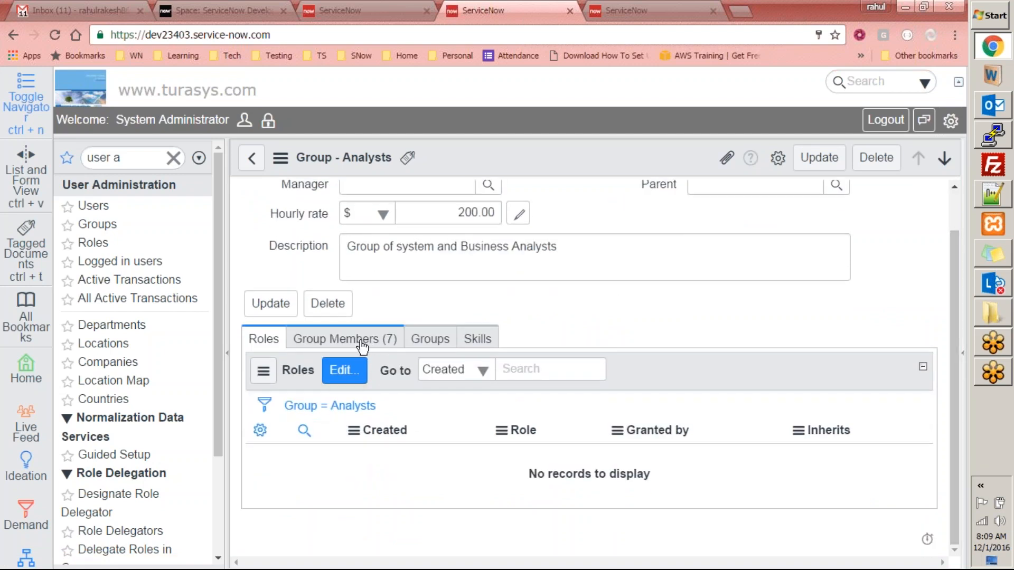
{"action": "left_click", "coordinate": [350, 374]}
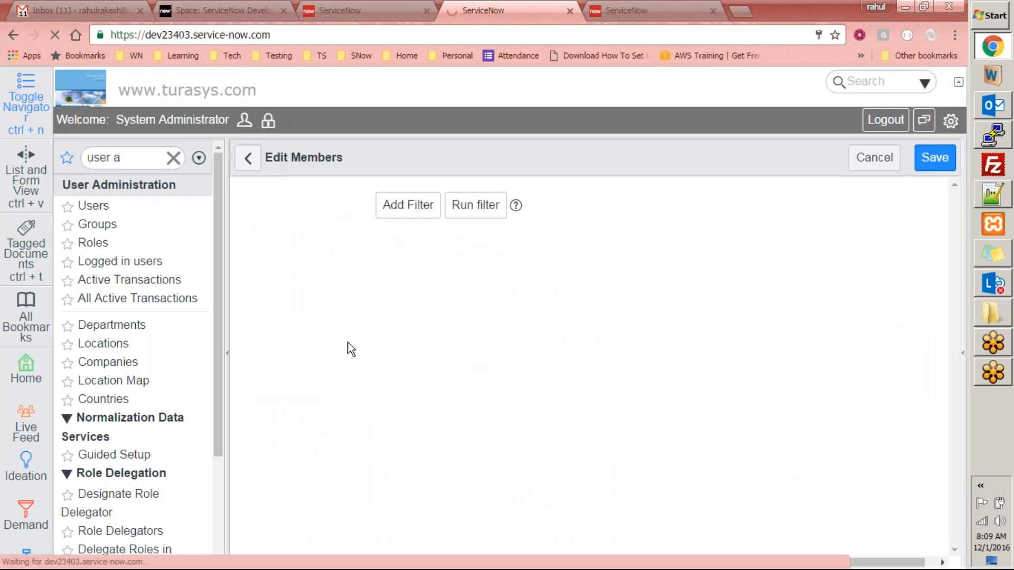
{"action": "left_click", "coordinate": [248, 166]}
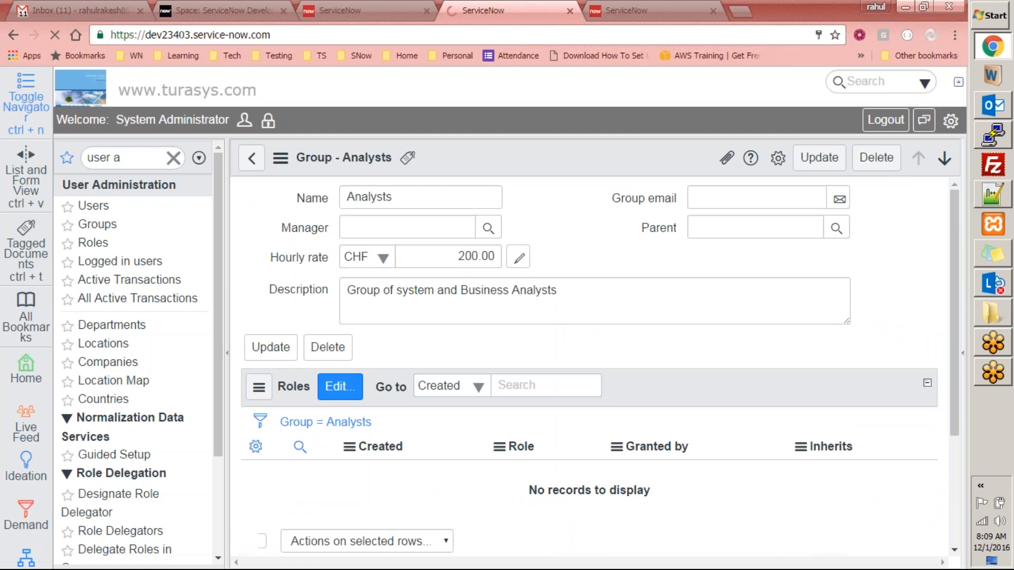
{"action": "left_click_drag", "start_coordinate": [956, 283], "coordinate": [956, 309]}
- Show the Analysts group's seven members and open their Edit Members page
{"action": "left_click", "coordinate": [311, 353]}
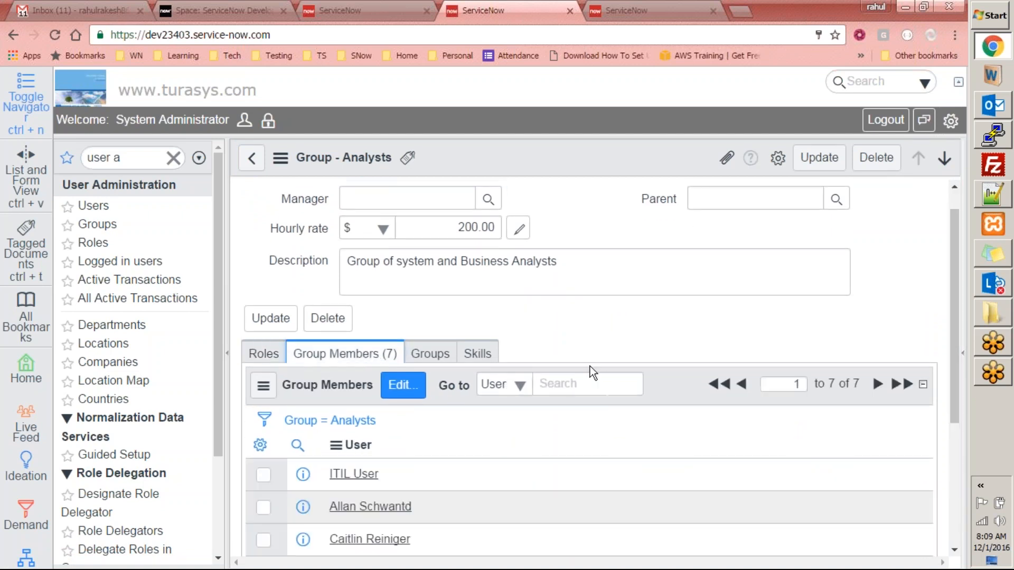
{"action": "scroll", "coordinate": [591, 369], "scroll_direction": "down", "scroll_amount": 4}
{"action": "scroll", "coordinate": [575, 369], "scroll_direction": "up", "scroll_amount": 4}
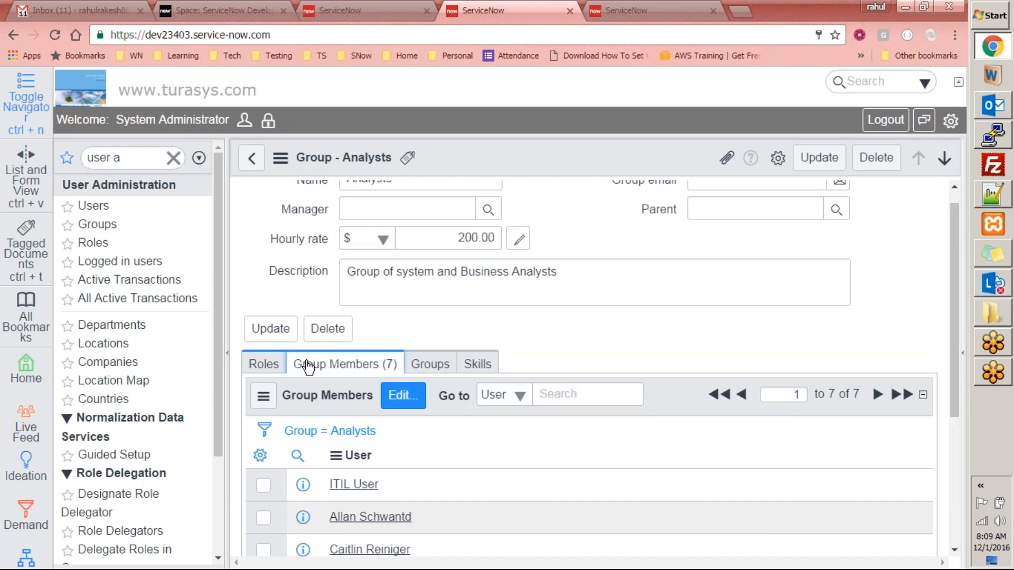
{"action": "scroll", "coordinate": [425, 372], "scroll_direction": "up", "scroll_amount": 1}
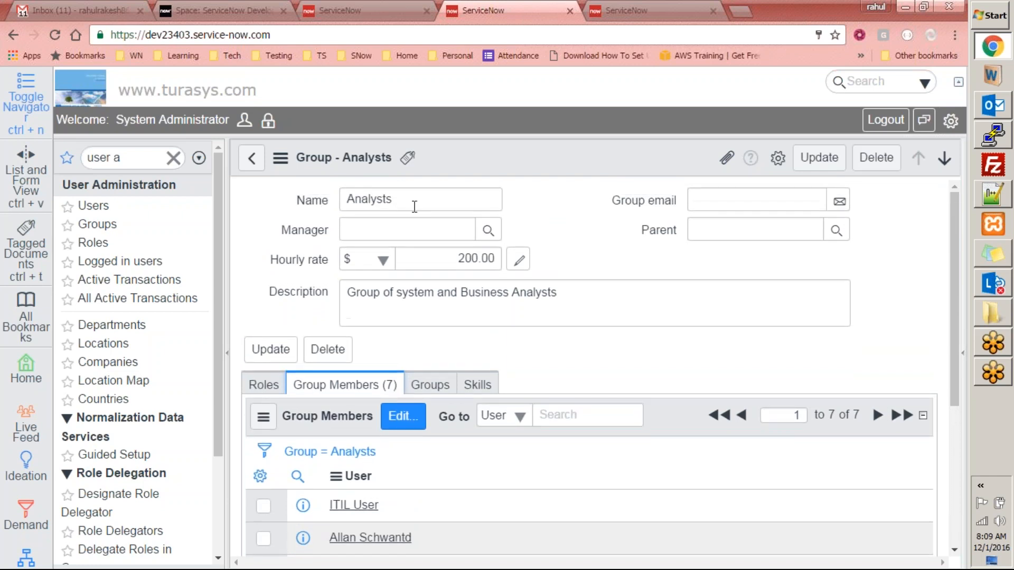
{"action": "scroll", "coordinate": [405, 348], "scroll_direction": "down", "scroll_amount": 4}
{"action": "scroll", "coordinate": [415, 317], "scroll_direction": "up", "scroll_amount": 3}
{"action": "scroll", "coordinate": [422, 291], "scroll_direction": "down", "scroll_amount": 3}
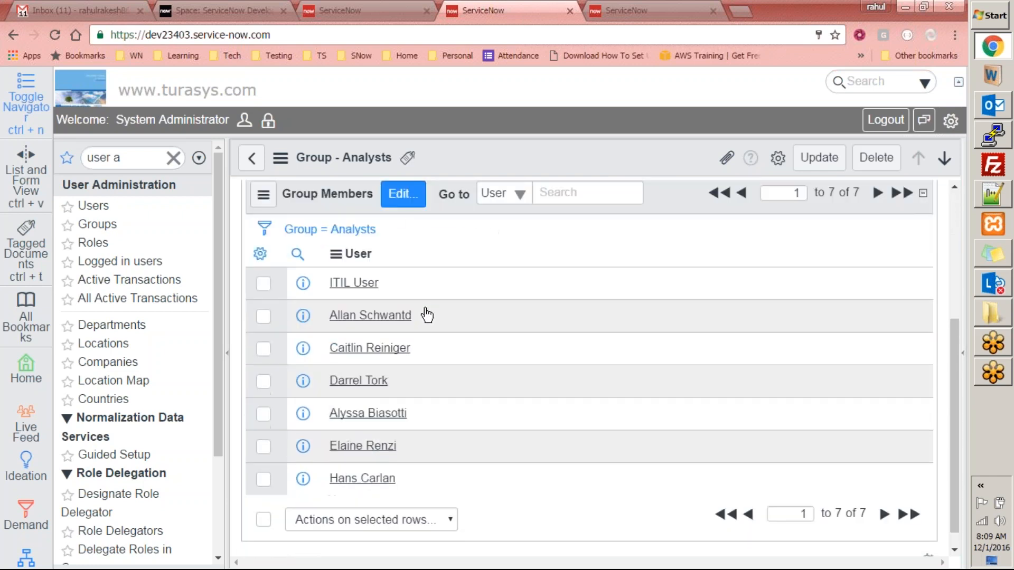
{"action": "left_click", "coordinate": [411, 199]}
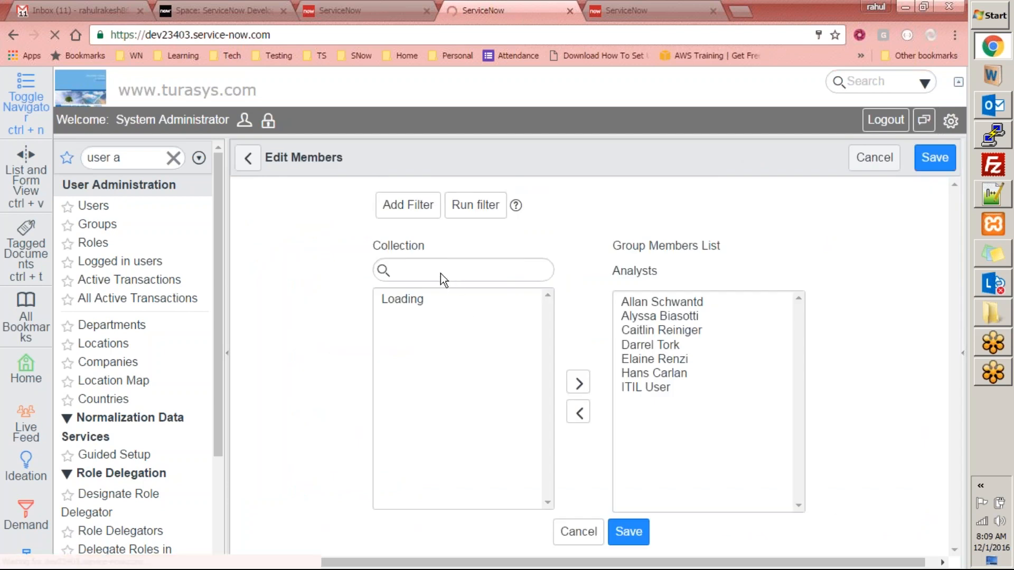
- Find 'system', add System Administrator to the Analysts members, save, and return to the workflow editor
{"action": "left_click", "coordinate": [419, 309]}
{"action": "type", "text": "system"}
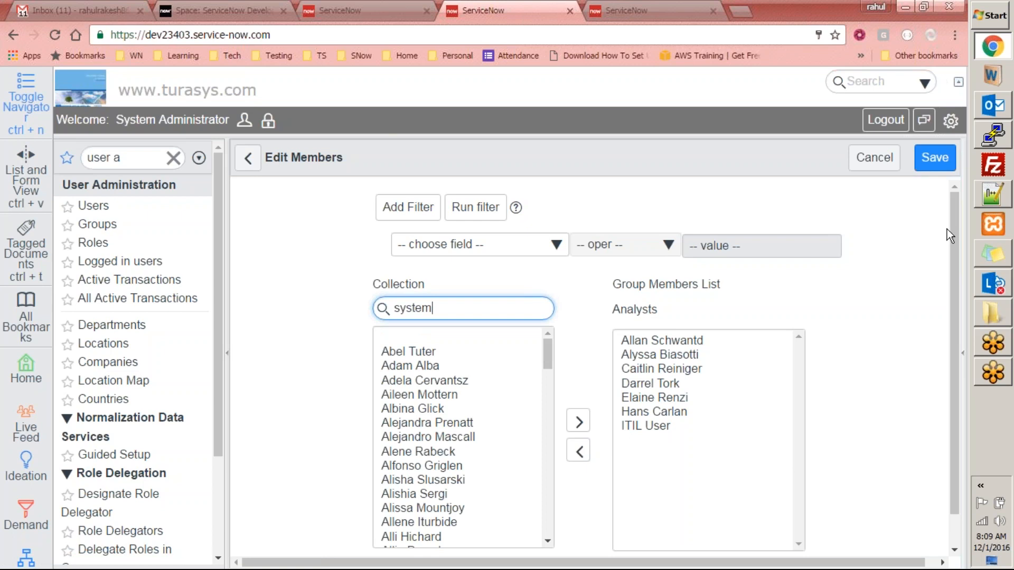
{"action": "double_click", "coordinate": [441, 341]}
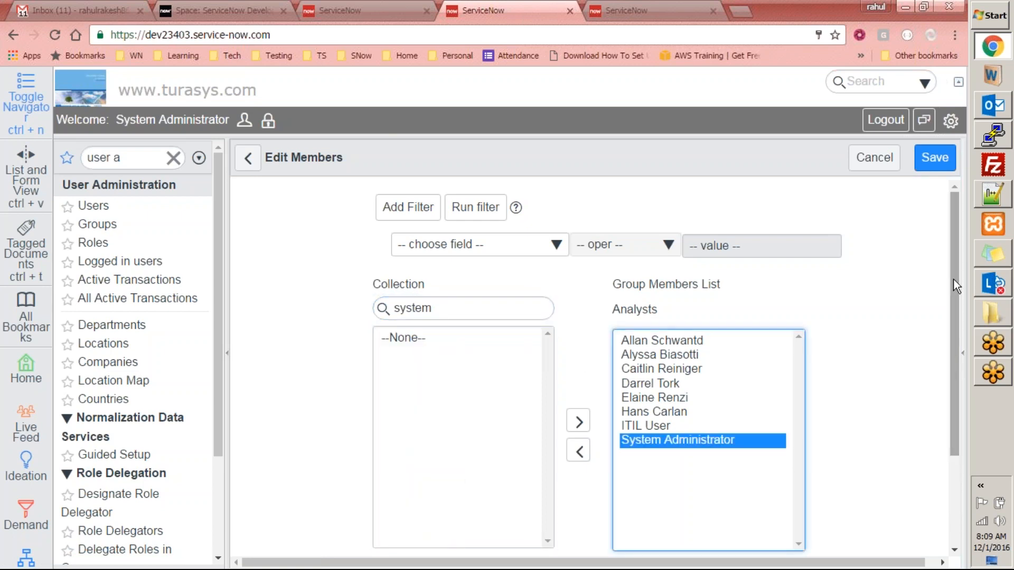
{"action": "scroll", "coordinate": [953, 280], "scroll_direction": "down", "scroll_amount": 3}
{"action": "left_click", "coordinate": [629, 451]}
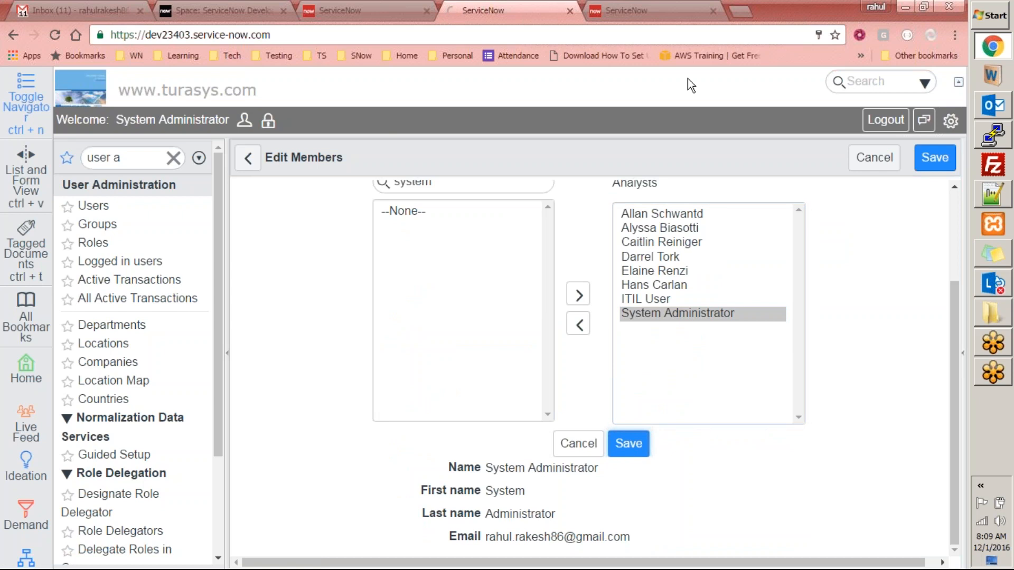
{"action": "left_click", "coordinate": [664, 10]}
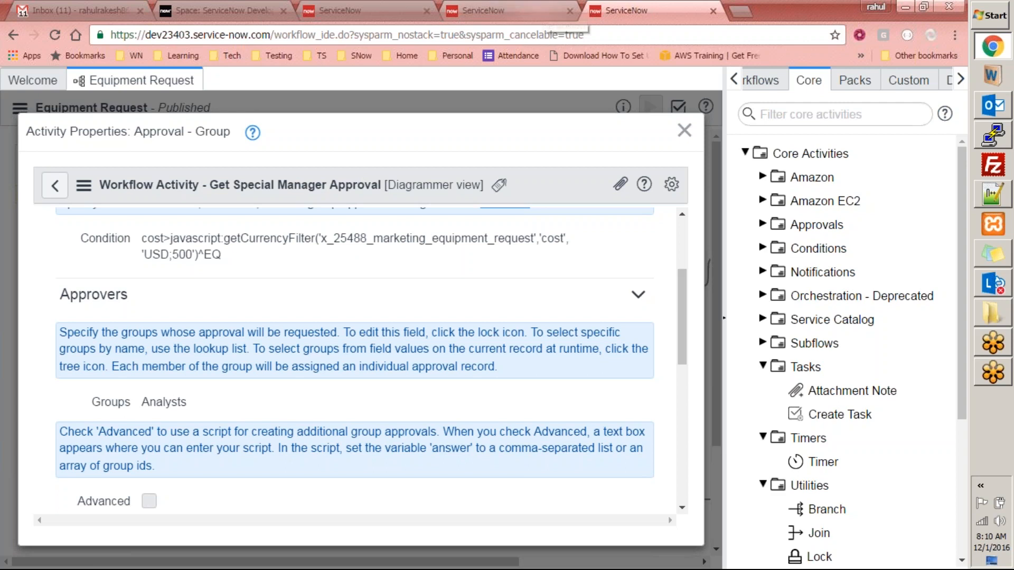
- Update the Analysts group record, now holding eight members
{"action": "left_click", "coordinate": [502, 5]}
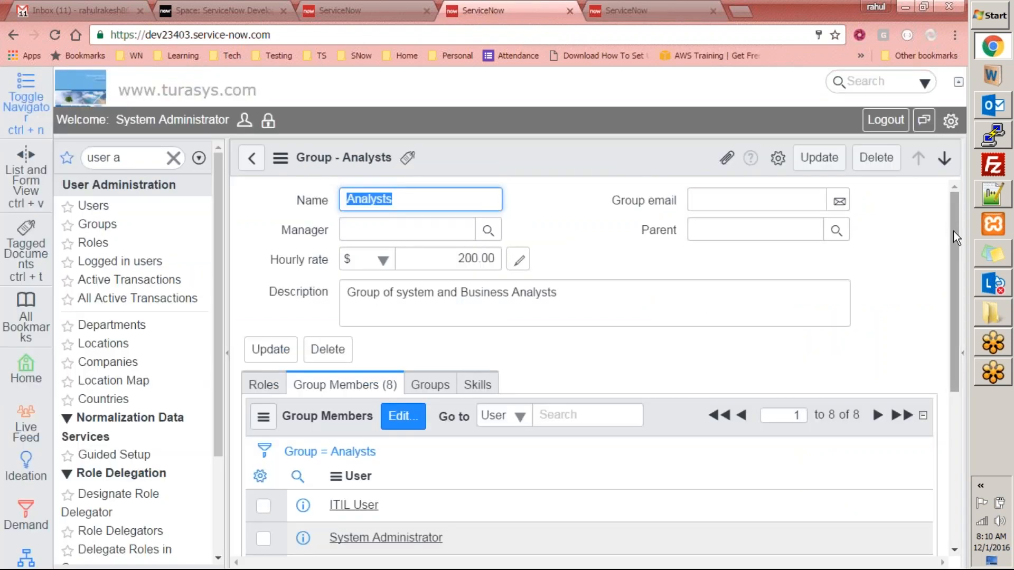
{"action": "scroll", "coordinate": [947, 268], "scroll_direction": "down", "scroll_amount": 1}
{"action": "scroll", "coordinate": [928, 394], "scroll_direction": "down", "scroll_amount": 4}
{"action": "scroll", "coordinate": [927, 290], "scroll_direction": "up", "scroll_amount": 3}
{"action": "scroll", "coordinate": [928, 306], "scroll_direction": "down", "scroll_amount": 1}
{"action": "scroll", "coordinate": [898, 300], "scroll_direction": "down", "scroll_amount": 3}
{"action": "left_click", "coordinate": [818, 158]}
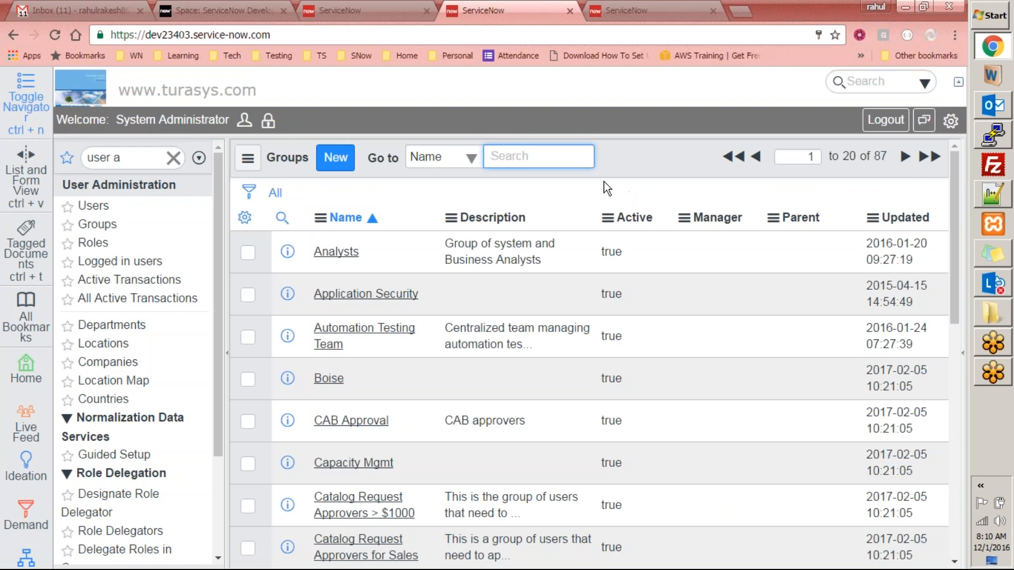
- Filter the navigator for 'my app' and open Self-Service My Approvals, which shows no records
{"action": "left_click", "coordinate": [135, 157]}
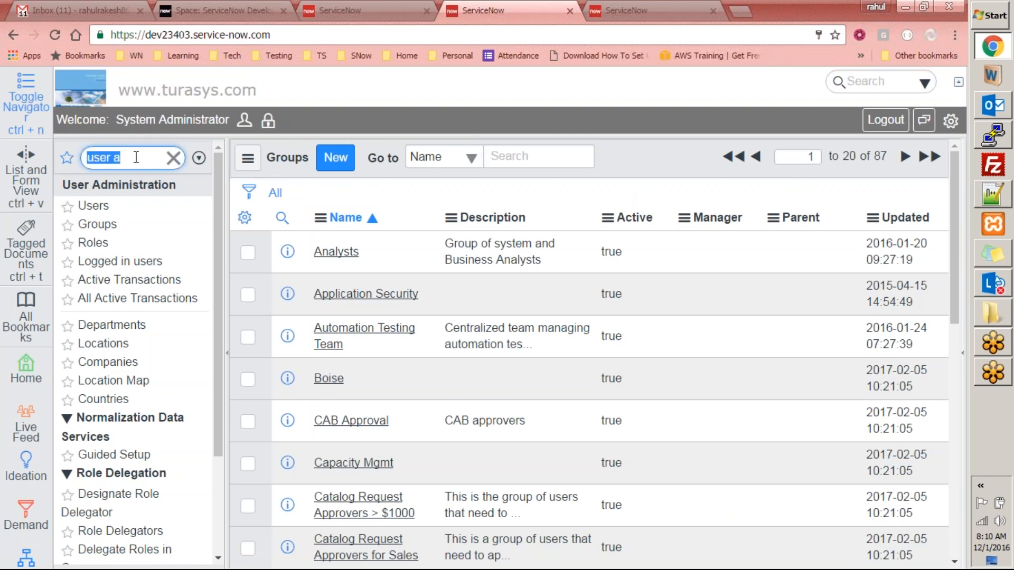
{"action": "type", "text": "my app"}
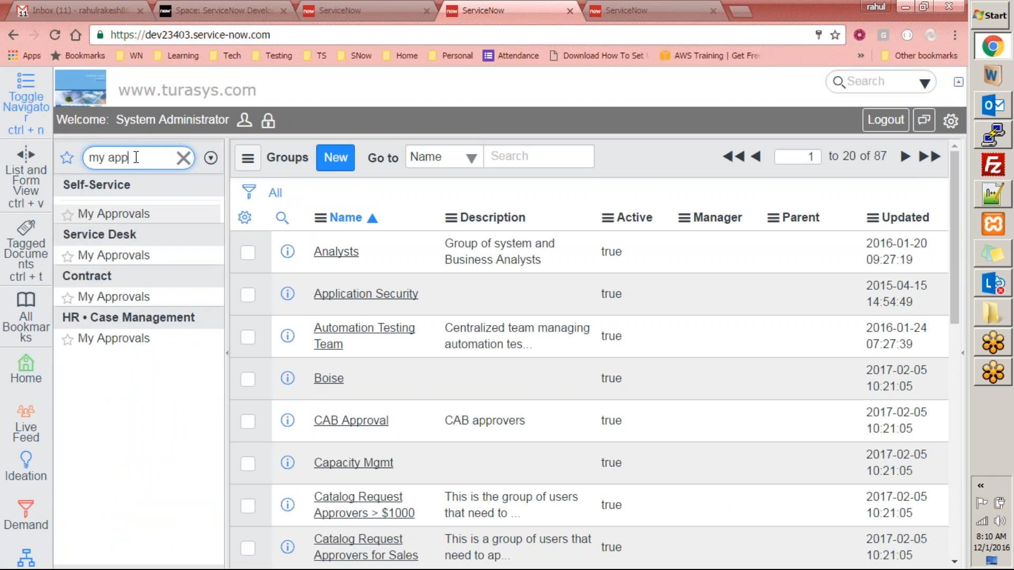
{"action": "left_click", "coordinate": [122, 217]}
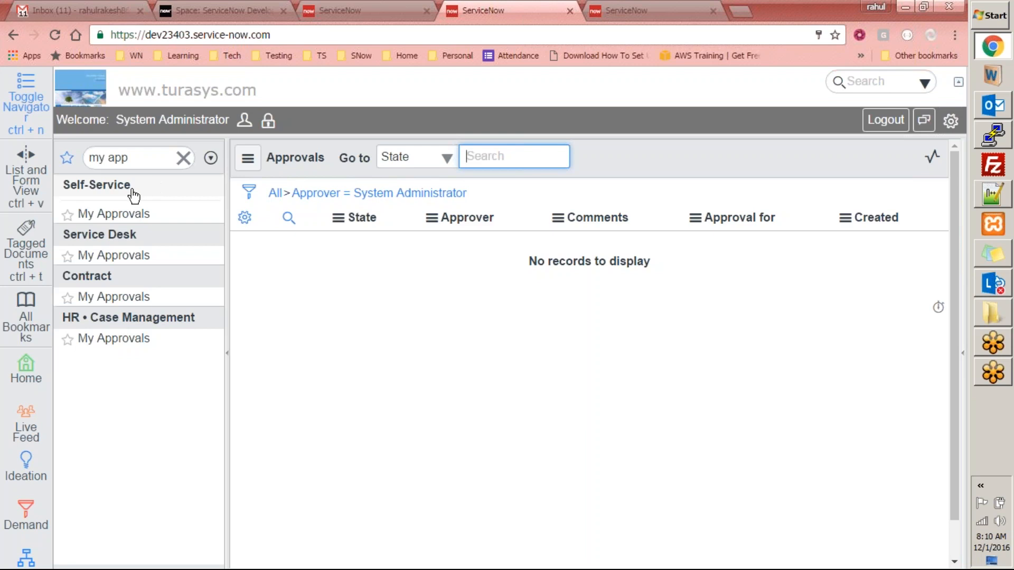
{"action": "left_click", "coordinate": [110, 256]}
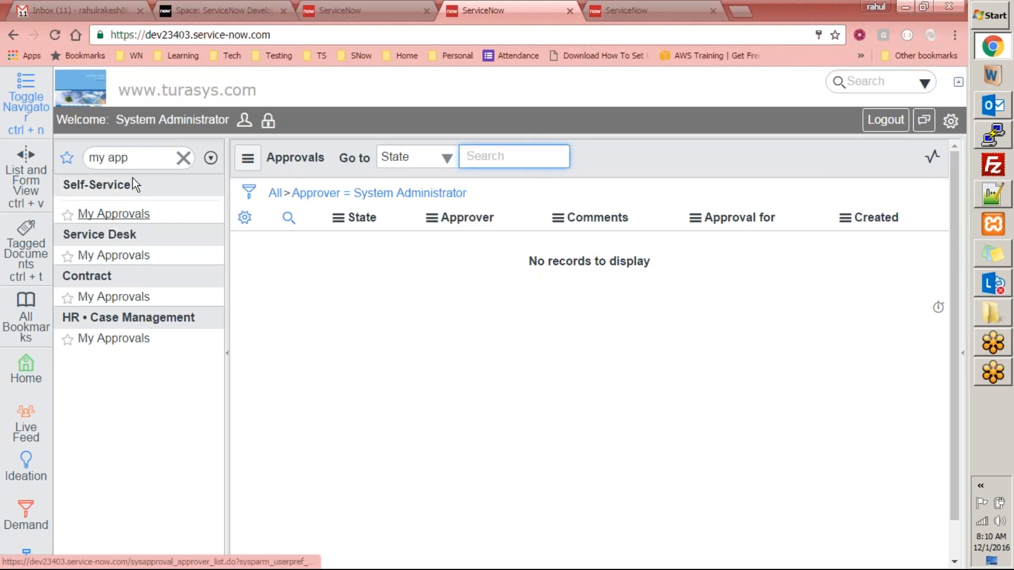
{"action": "left_click", "coordinate": [113, 213]}
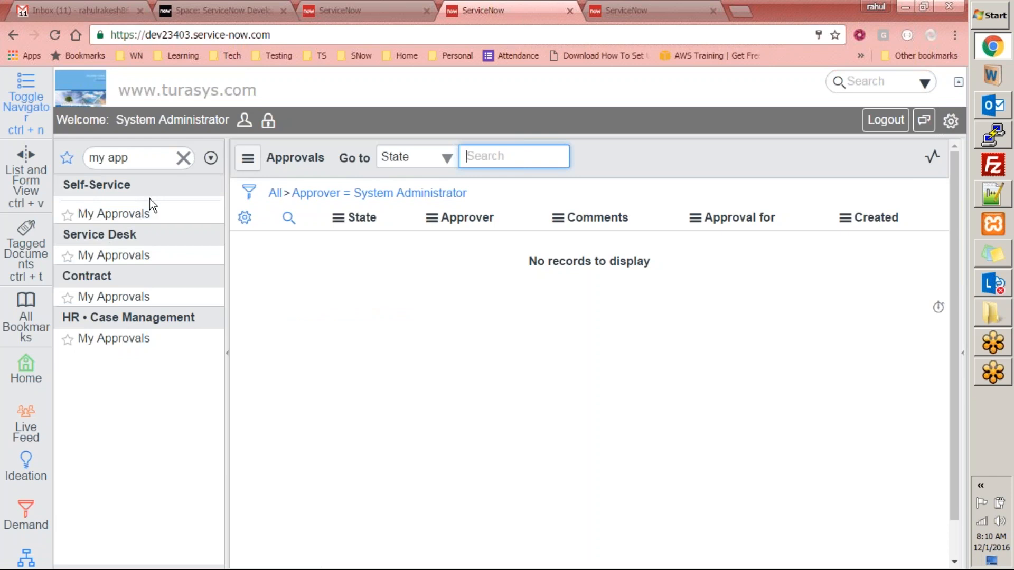
- Close the workflow activity properties and open a new Equipment Request from the self-service page
{"action": "left_click", "coordinate": [666, 12]}
{"action": "left_click", "coordinate": [684, 131]}
{"action": "left_click", "coordinate": [338, 10]}
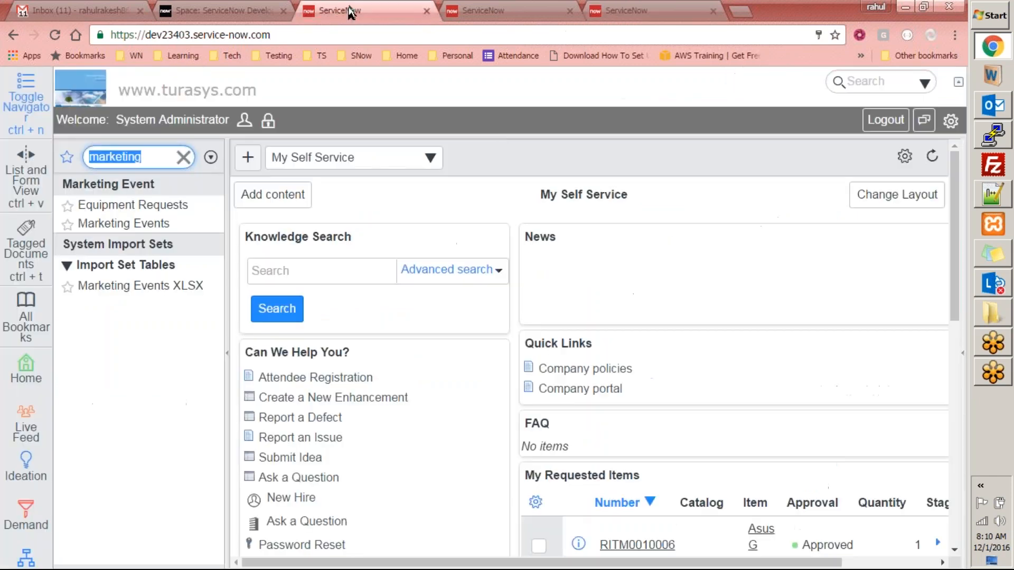
{"action": "left_click", "coordinate": [176, 207]}
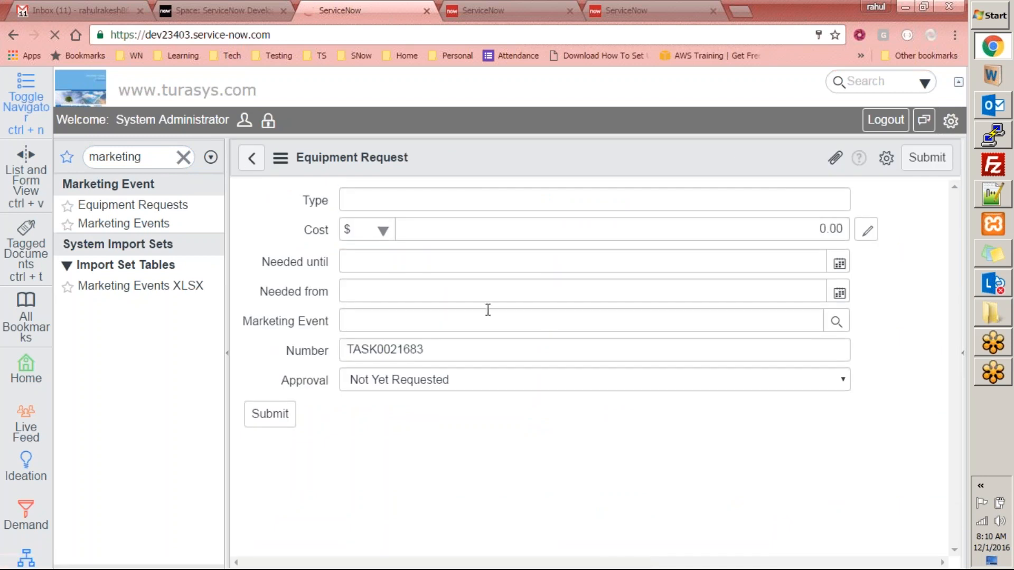
- Enter type 'some equipment' and a cost of 560 on the request
{"action": "type", "text": "somew"}
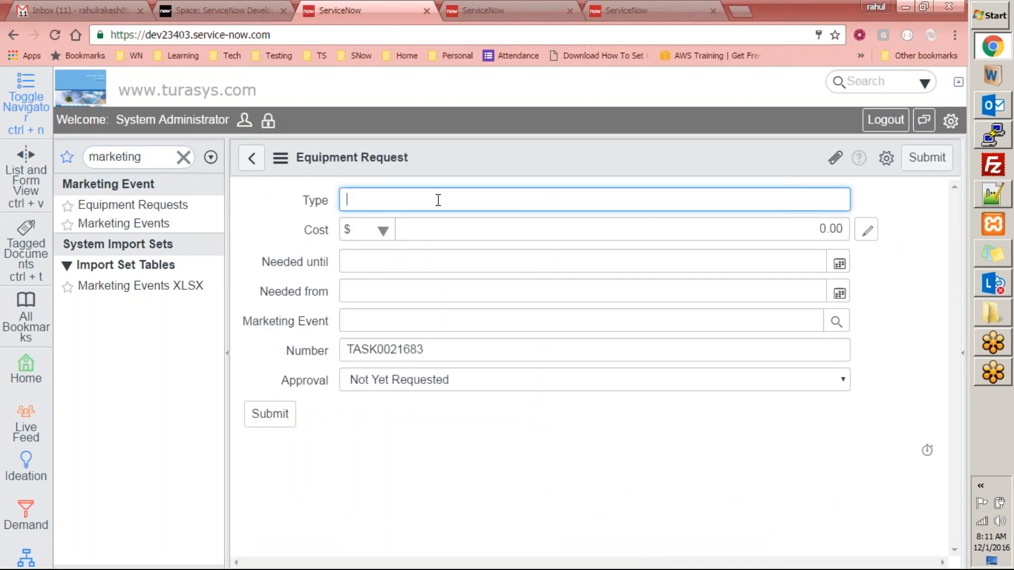
{"action": "key", "text": "BackSpace"}
{"action": "type", "text": "equipment"}
{"action": "key", "text": "Tab"}
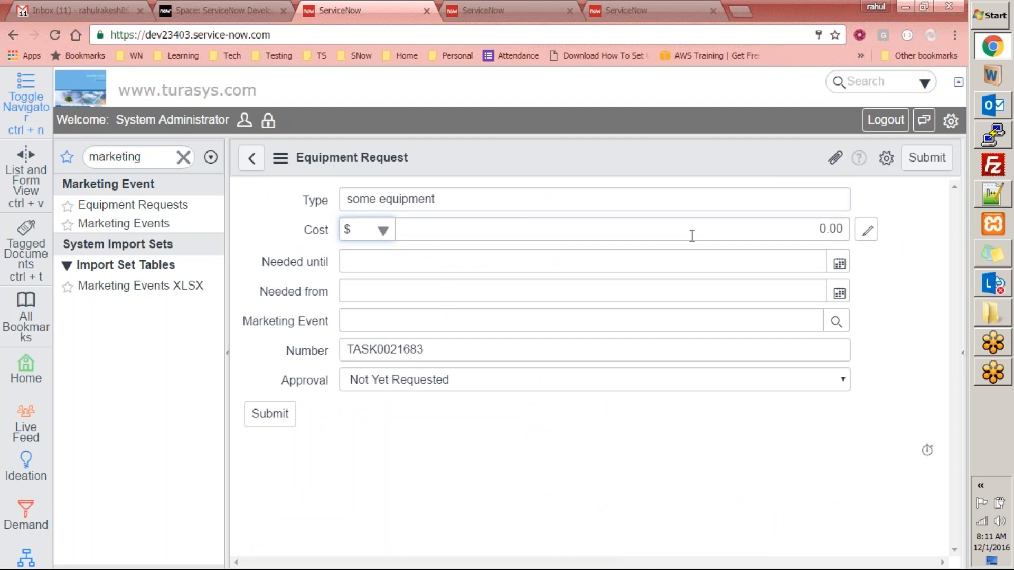
{"action": "key", "text": "Tab"}
{"action": "type", "text": "560"}
{"action": "key", "text": "Tab"}
- Set the dates to 2016-11-30, choose marketing event Sydney LUG, and submit the request
{"action": "left_click", "coordinate": [839, 263]}
{"action": "left_click", "coordinate": [738, 447]}
{"action": "left_click", "coordinate": [839, 292]}
{"action": "left_click", "coordinate": [836, 322]}
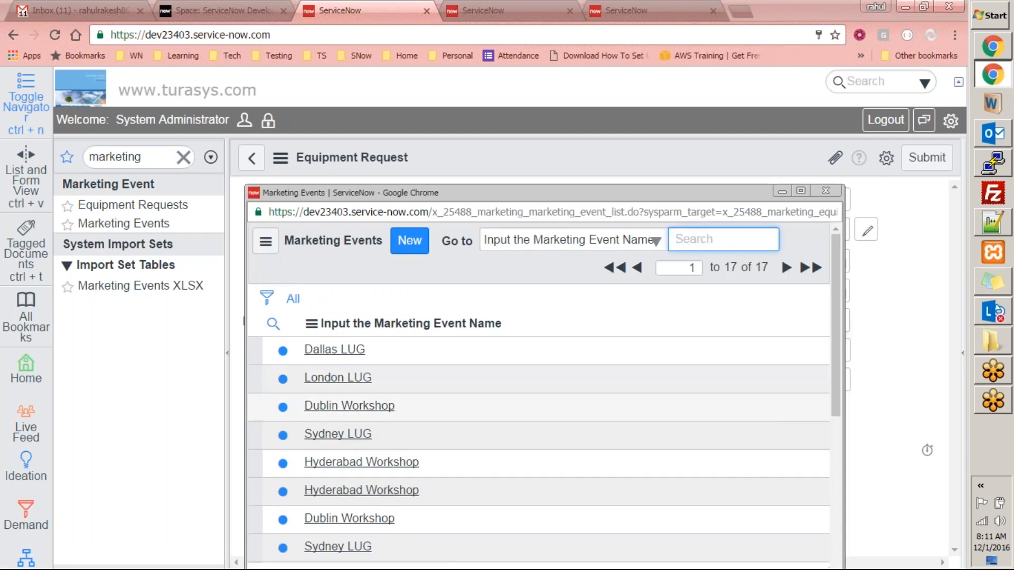
{"action": "left_click", "coordinate": [353, 434]}
{"action": "left_click", "coordinate": [827, 373]}
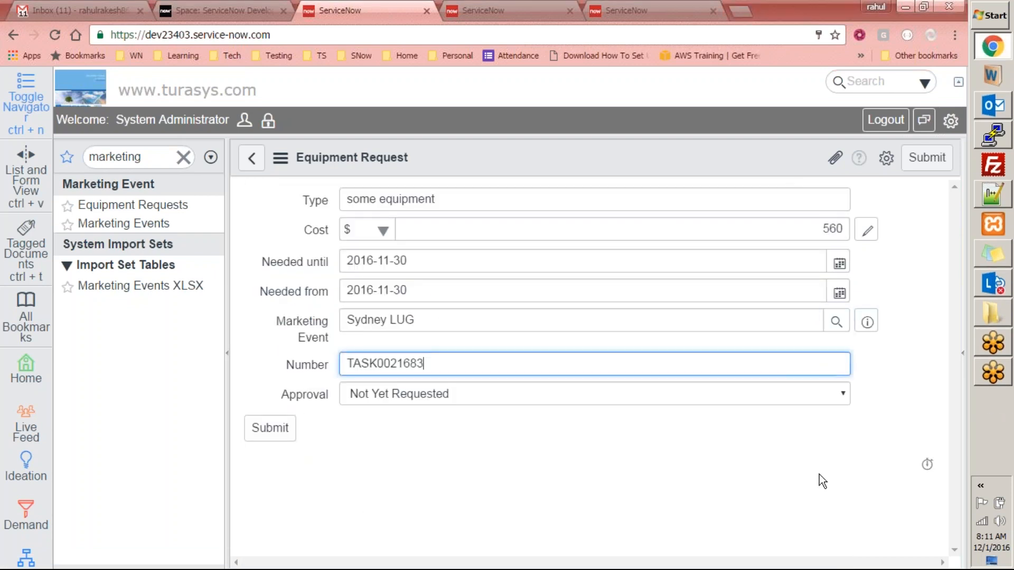
{"action": "left_click", "coordinate": [272, 428]}
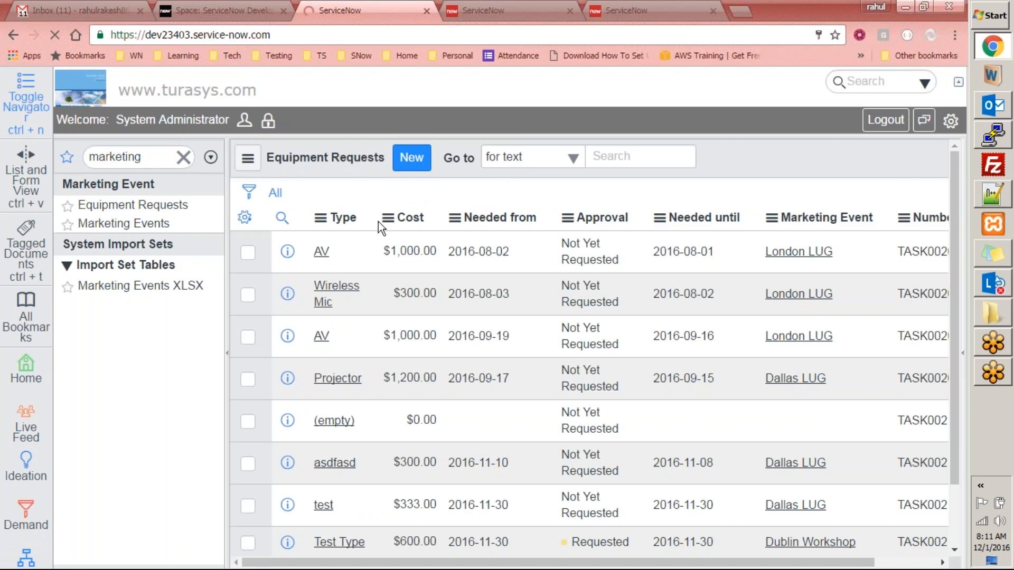
- Filter the navigator for 'my app' and open My Approvals, now listing the TASK0021683 approval
{"action": "left_click", "coordinate": [158, 162]}
{"action": "type", "text": "my app"}
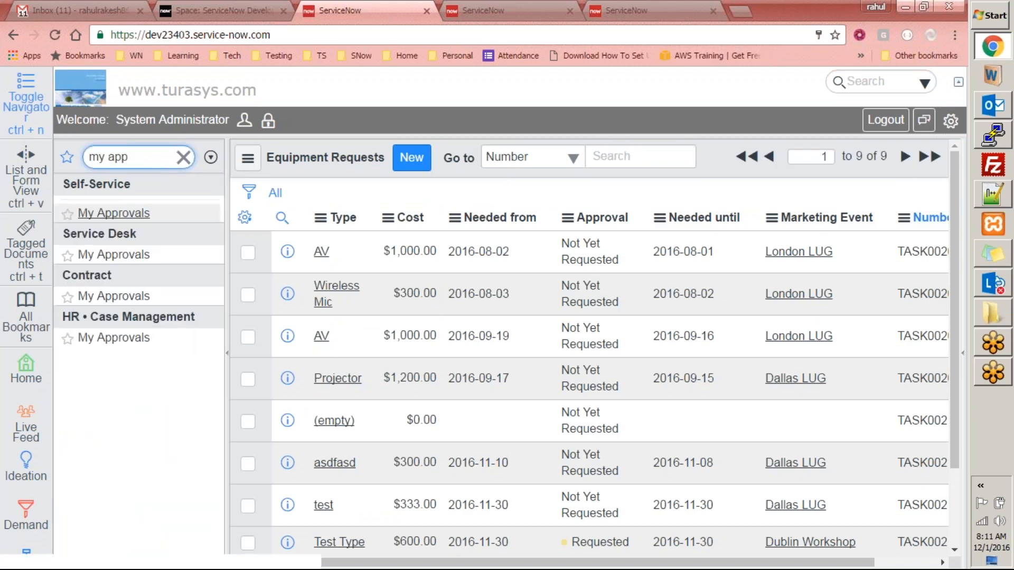
{"action": "left_click", "coordinate": [116, 215]}
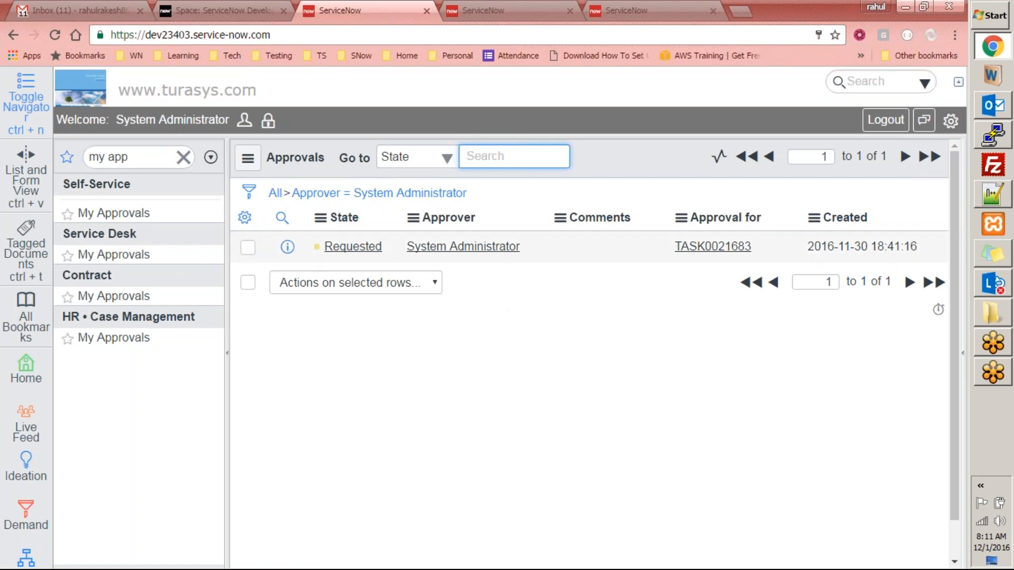
- Open the Requested TASK0021683 approval and review its State choices, leaving it Requested
{"action": "left_click", "coordinate": [815, 26]}
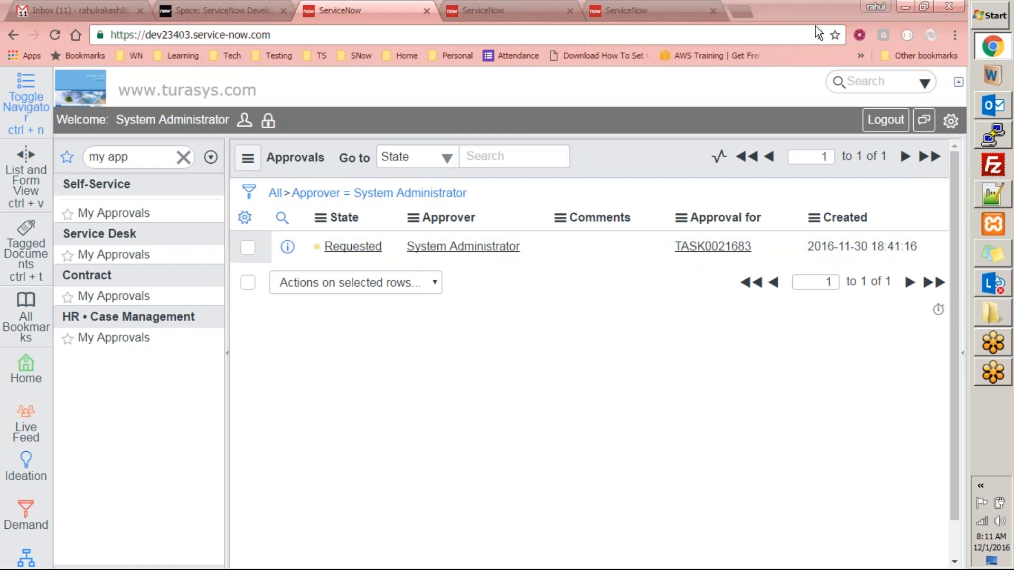
{"action": "left_click", "coordinate": [464, 414]}
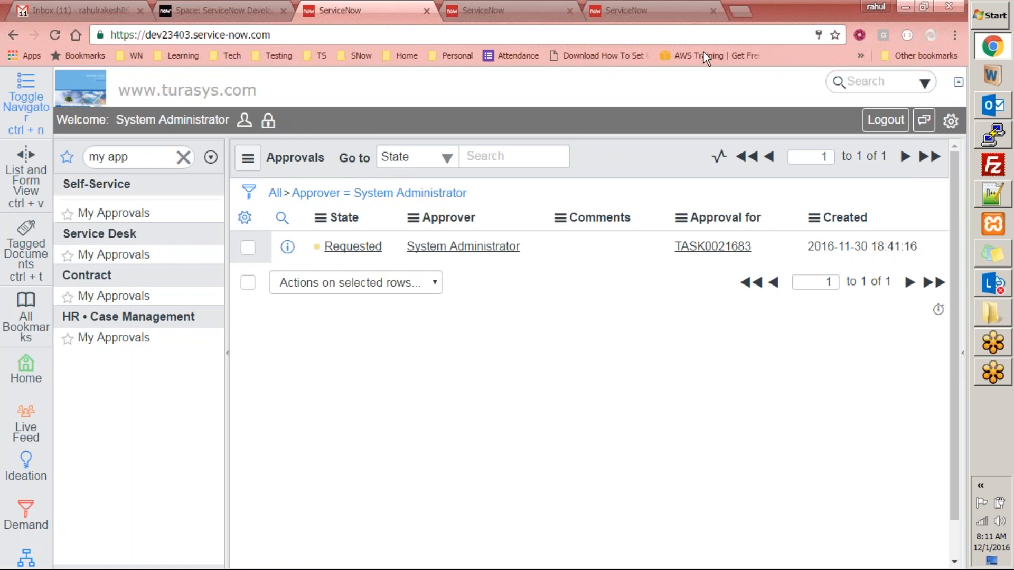
{"action": "left_click", "coordinate": [355, 246]}
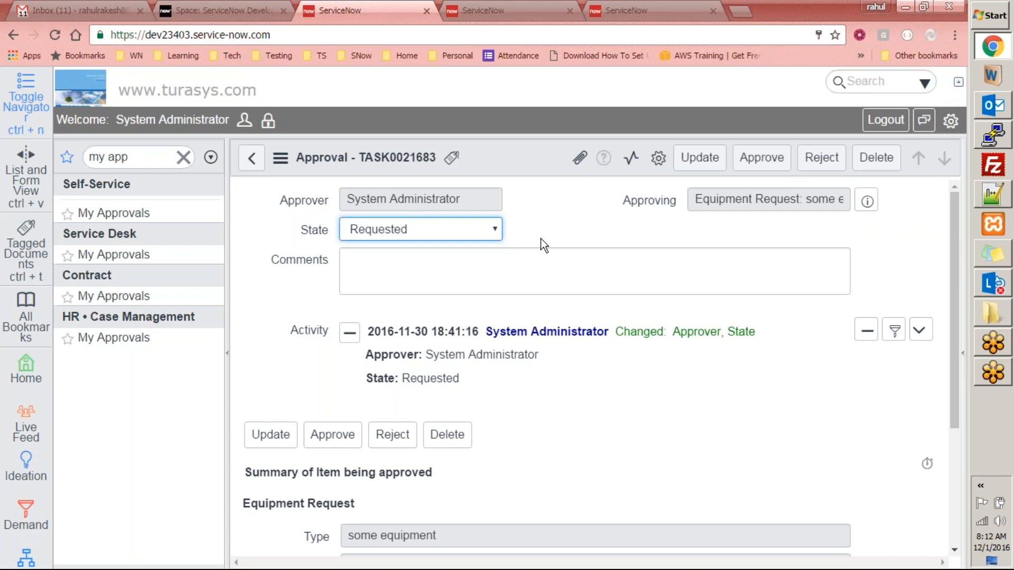
{"action": "scroll", "coordinate": [430, 270], "scroll_direction": "down", "scroll_amount": 6}
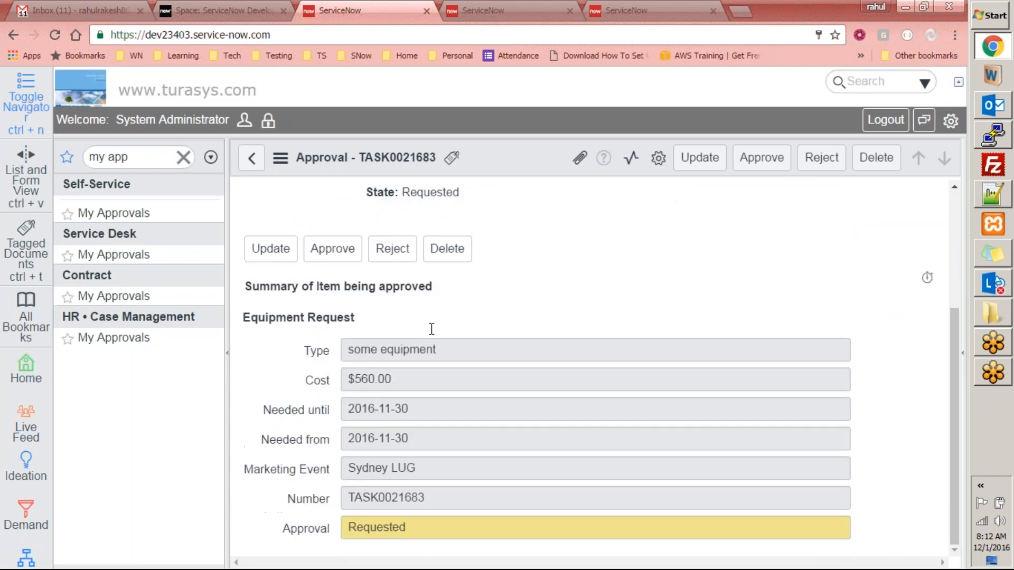
{"action": "scroll", "coordinate": [430, 331], "scroll_direction": "up", "scroll_amount": 6}
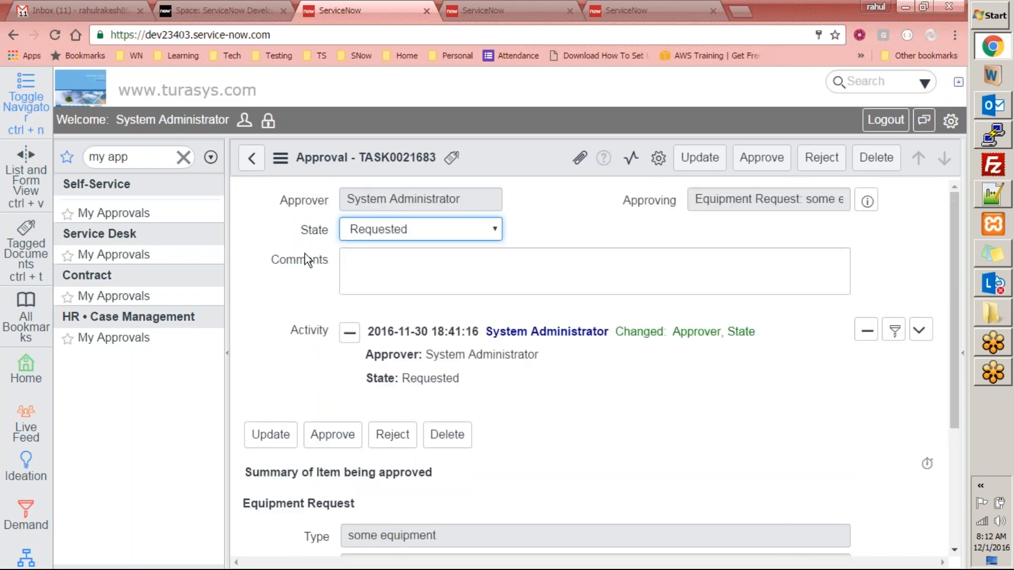
{"action": "left_click", "coordinate": [434, 230]}
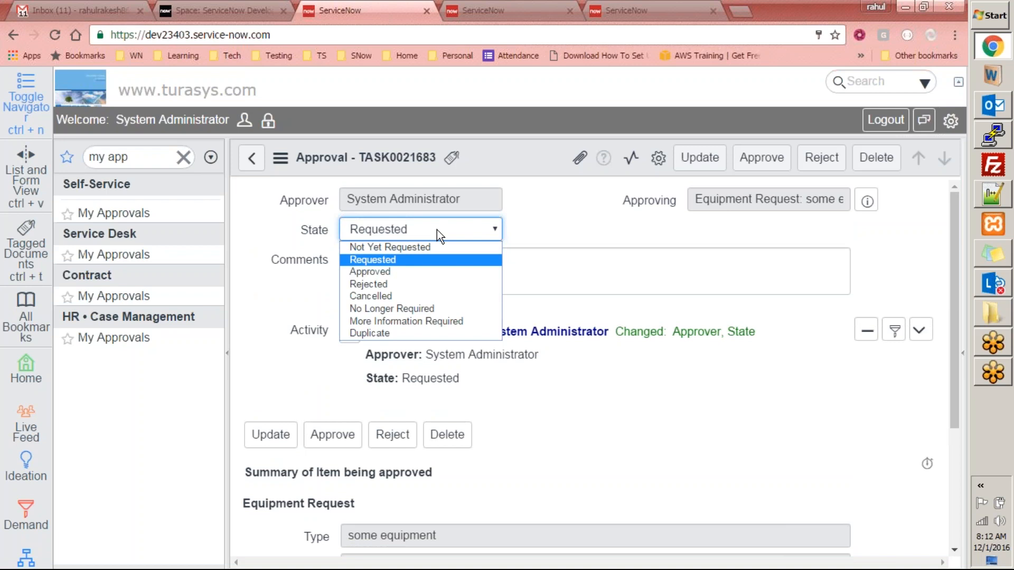
{"action": "left_click", "coordinate": [563, 226]}
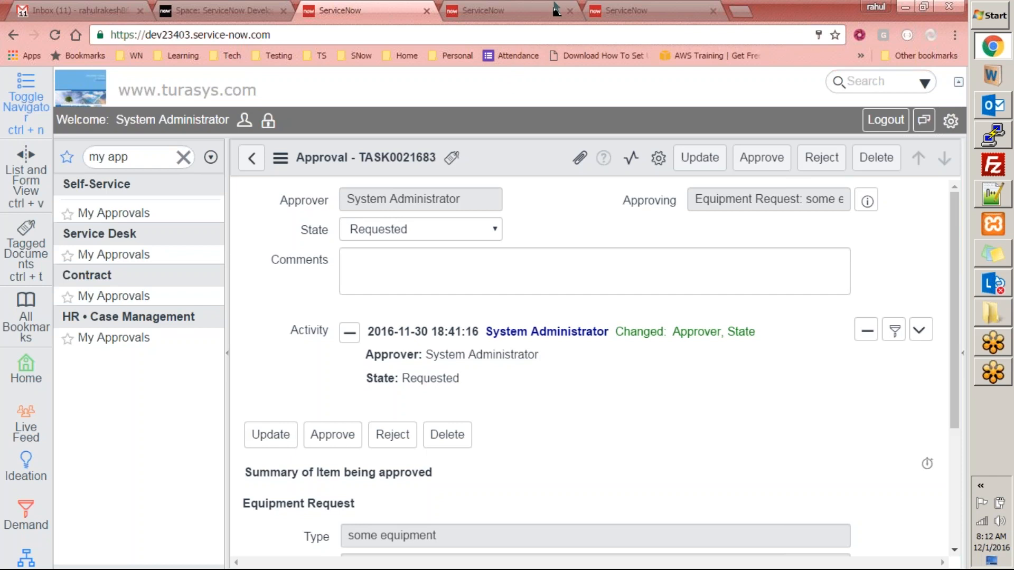
{"action": "left_click", "coordinate": [657, 12]}
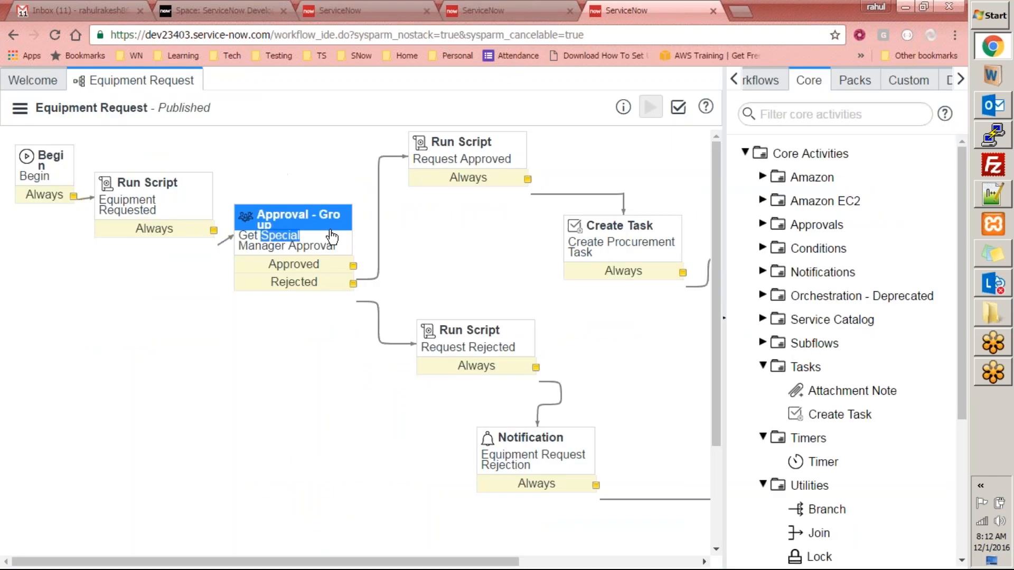
{"action": "left_click", "coordinate": [369, 10]}
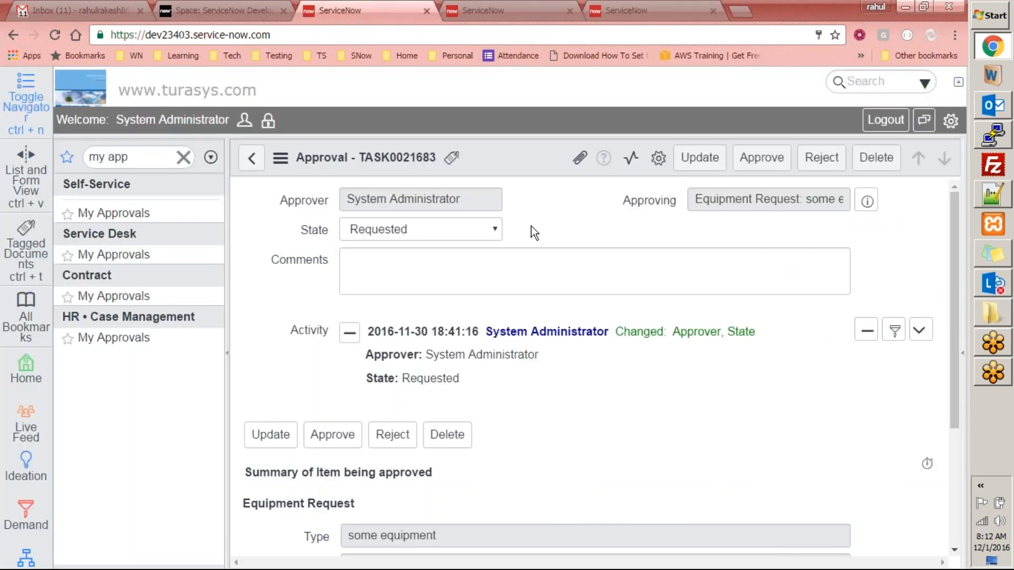
{"action": "scroll", "coordinate": [531, 226], "scroll_direction": "down", "scroll_amount": 3}
{"action": "scroll", "coordinate": [525, 240], "scroll_direction": "up", "scroll_amount": 3}
{"action": "left_click", "coordinate": [634, 11]}
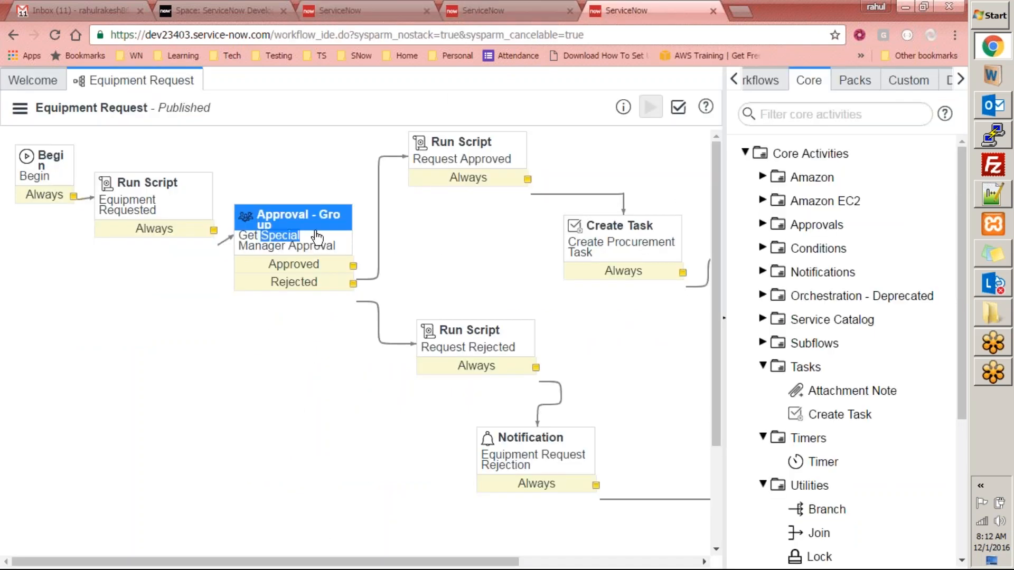
{"action": "left_click", "coordinate": [425, 217]}
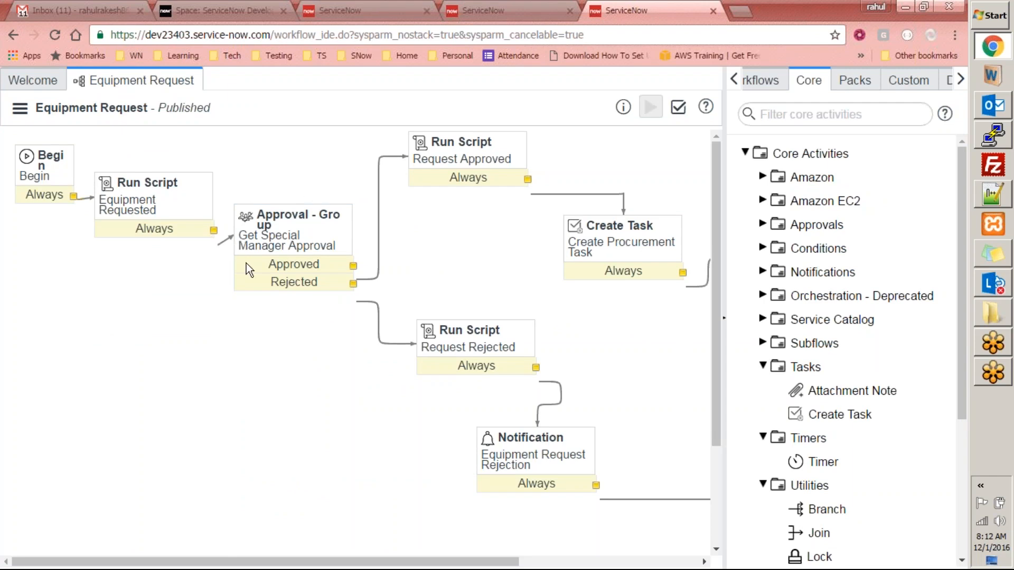
{"action": "left_click", "coordinate": [382, 9]}
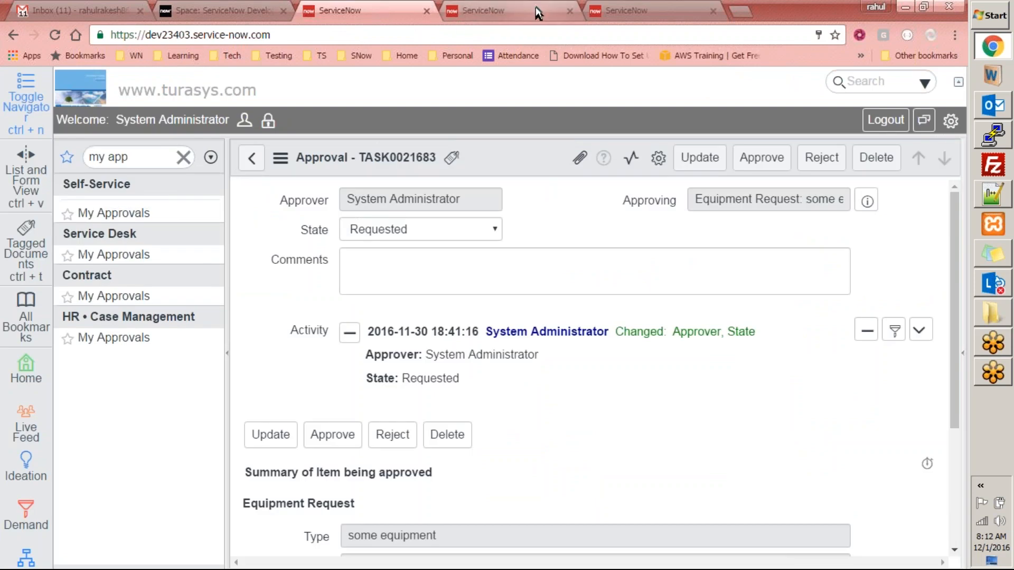
{"action": "left_click", "coordinate": [639, 11]}
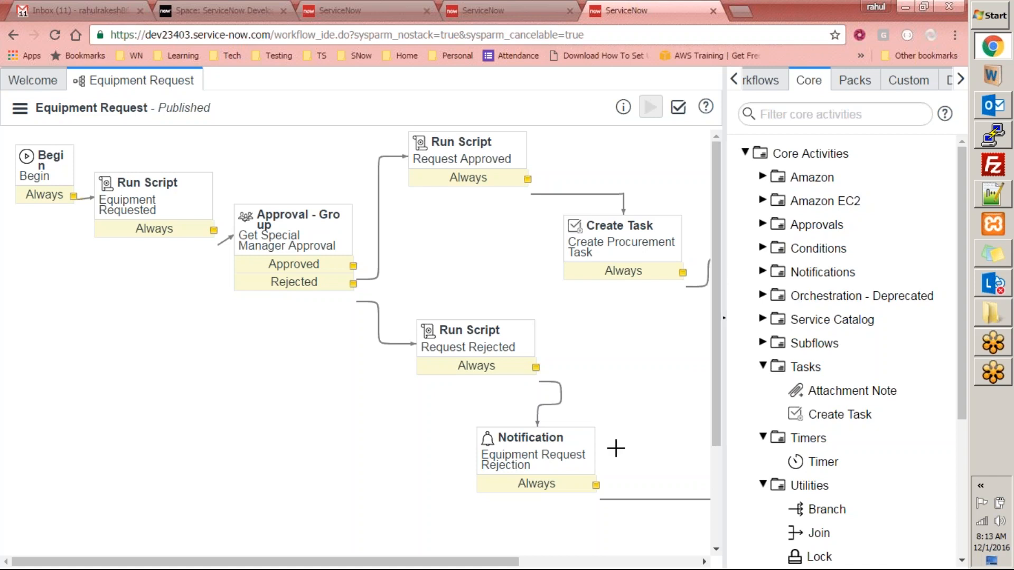
{"action": "left_click_drag", "start_coordinate": [497, 562], "coordinate": [475, 549]}
{"action": "left_click", "coordinate": [369, 10]}
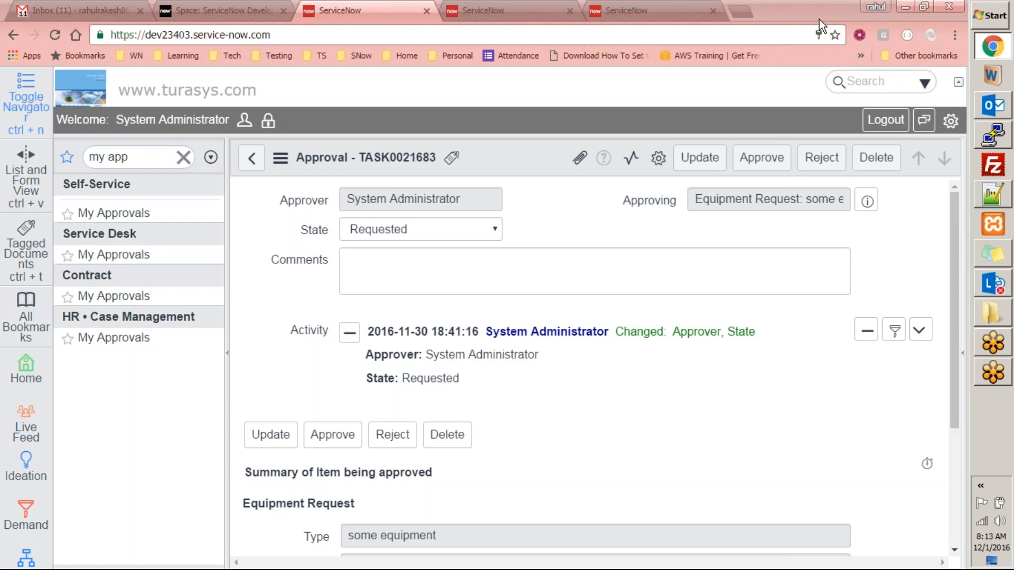
{"action": "scroll", "coordinate": [943, 303], "scroll_direction": "down", "scroll_amount": 4}
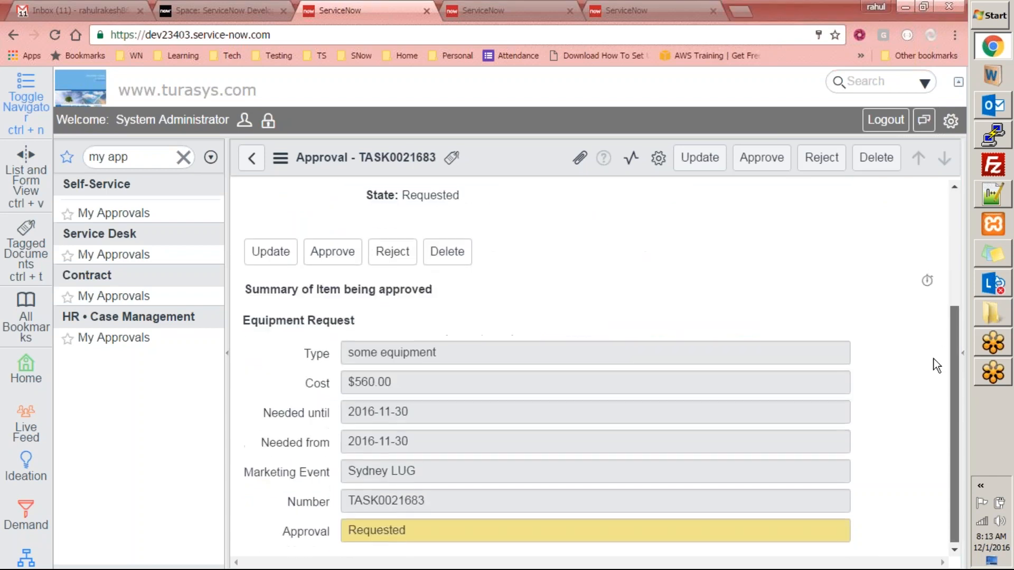
{"action": "scroll", "coordinate": [931, 374], "scroll_direction": "up", "scroll_amount": 4}
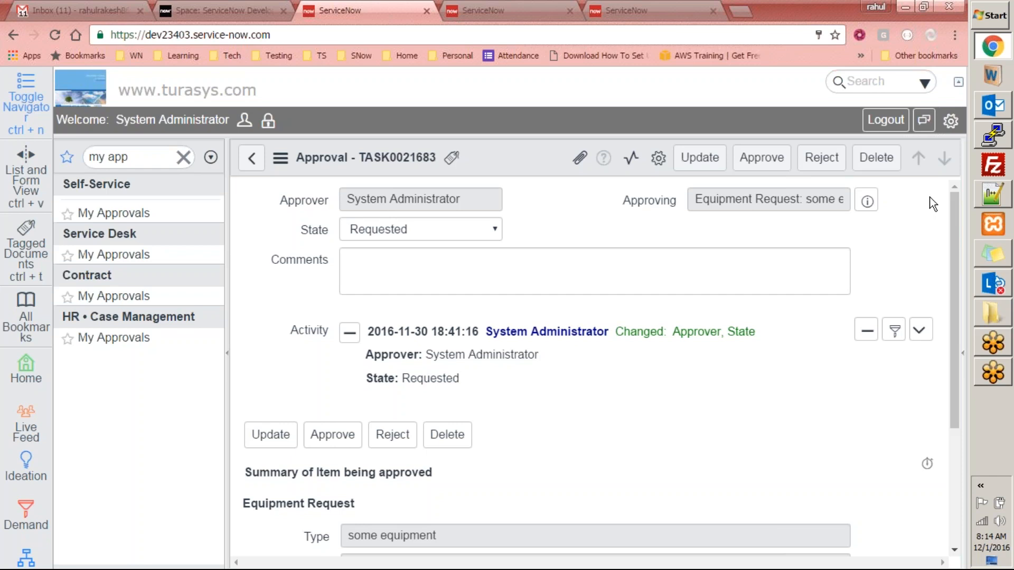
{"action": "left_click_drag", "start_coordinate": [955, 208], "coordinate": [915, 200]}
- Reorder tabs, compare the approval form with the Equipment Request workflow, then reload My Approvals
{"action": "left_click", "coordinate": [543, 9]}
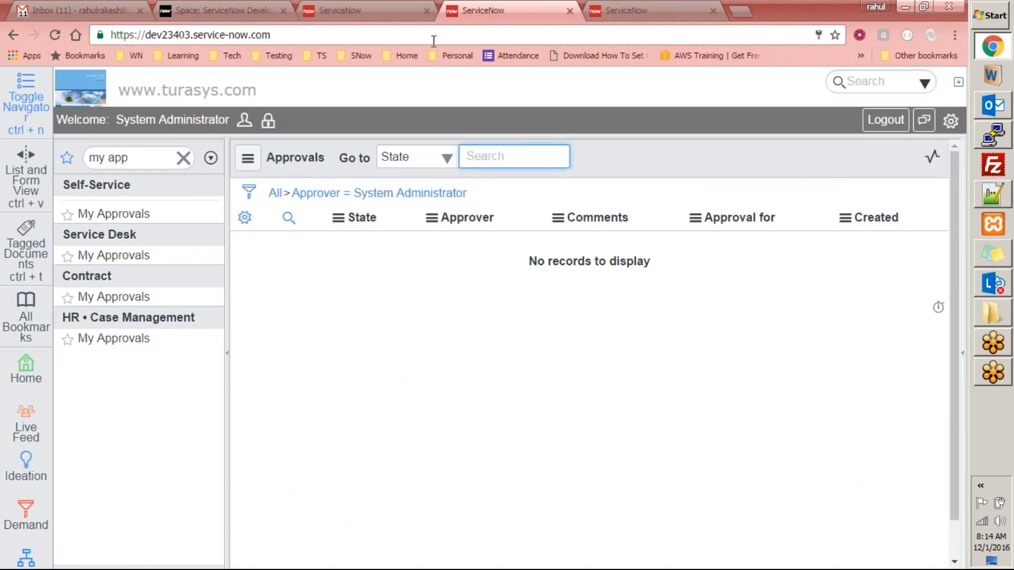
{"action": "left_click_drag", "start_coordinate": [550, 17], "coordinate": [487, 7]}
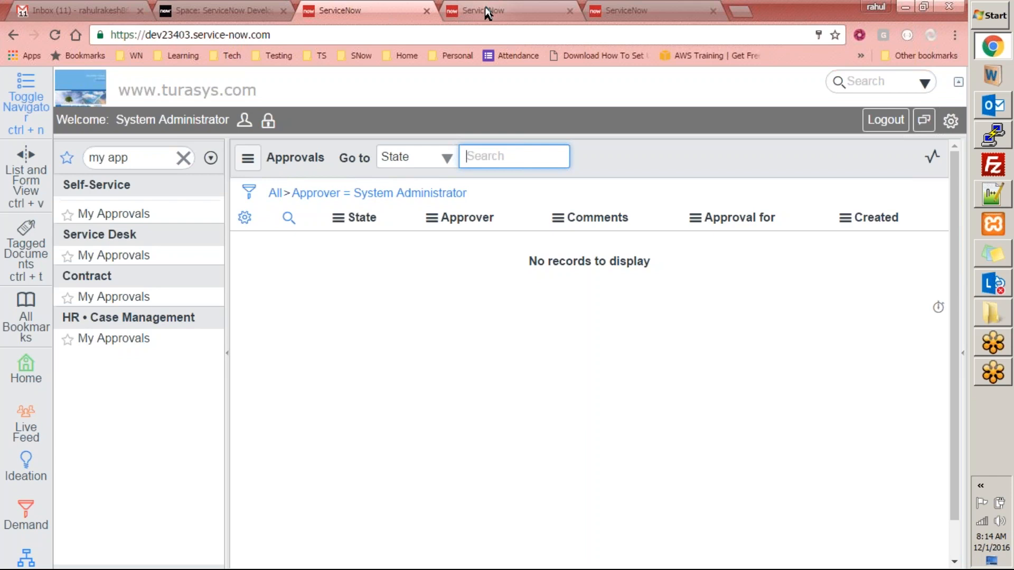
{"action": "left_click", "coordinate": [493, 14]}
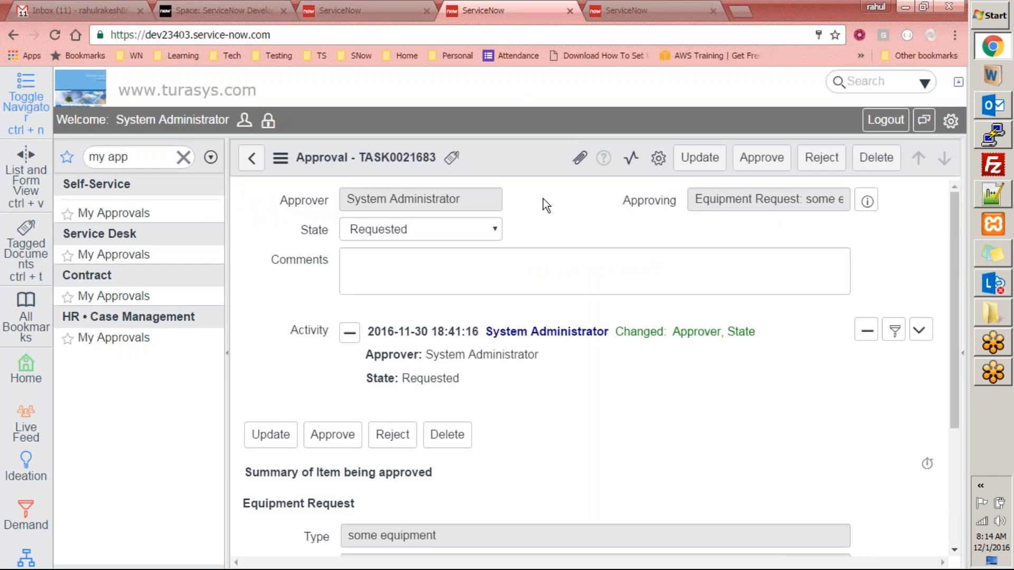
{"action": "left_click", "coordinate": [626, 19]}
{"action": "left_click", "coordinate": [496, 11]}
{"action": "left_click", "coordinate": [647, 9]}
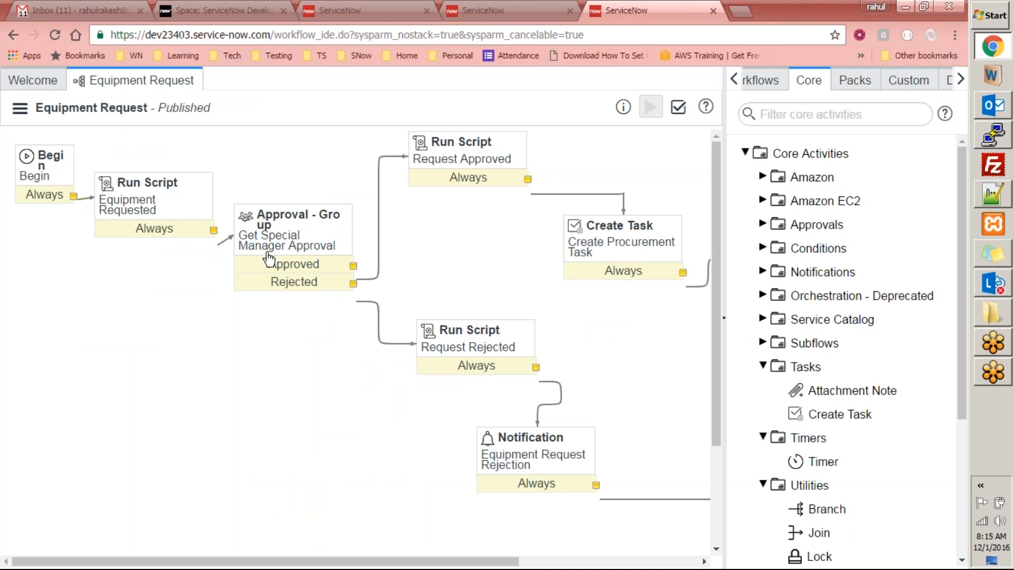
{"action": "left_click", "coordinate": [504, 10]}
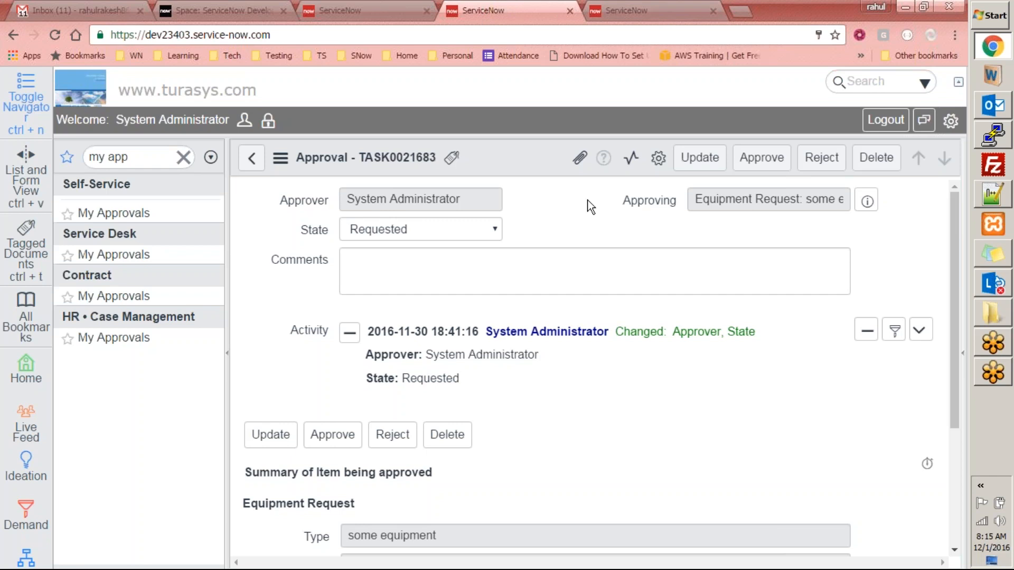
{"action": "left_click_drag", "start_coordinate": [952, 249], "coordinate": [938, 216]}
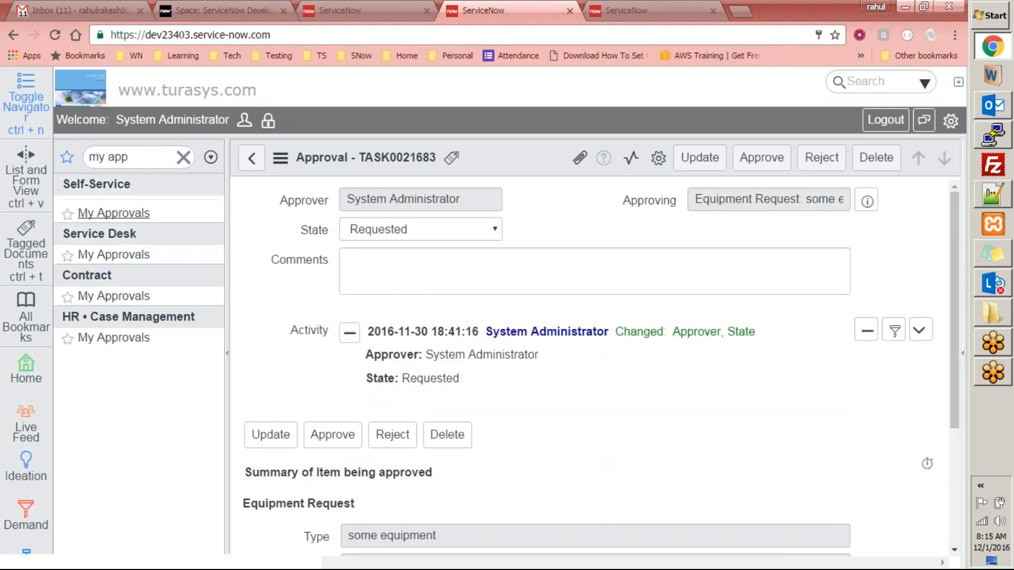
{"action": "left_click", "coordinate": [115, 213]}
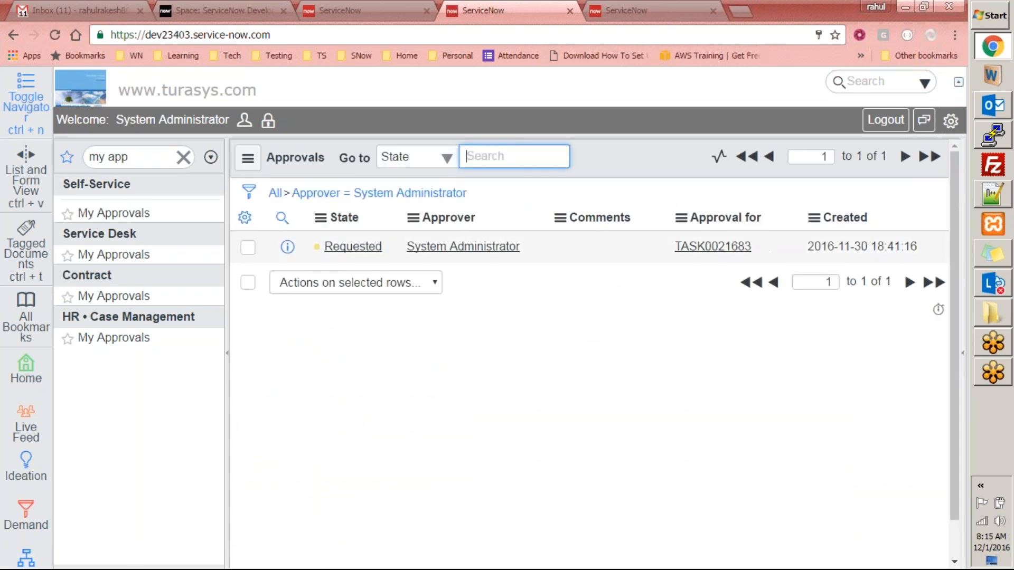
- Reject the TASK0021683 approval with the comment 'Rejected.', then filter the navigator for 'market'
{"action": "left_click", "coordinate": [352, 247]}
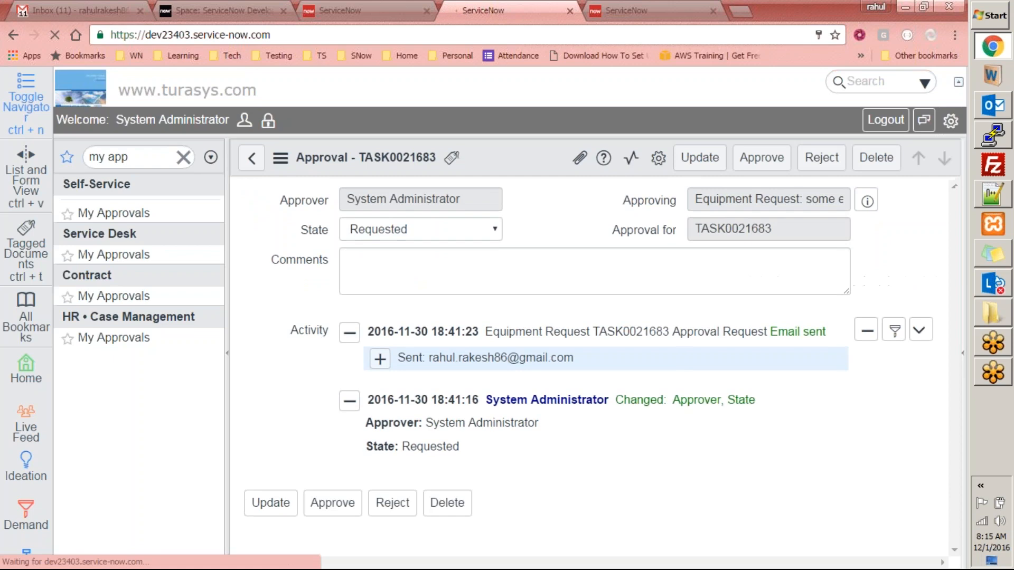
{"action": "left_click", "coordinate": [469, 231]}
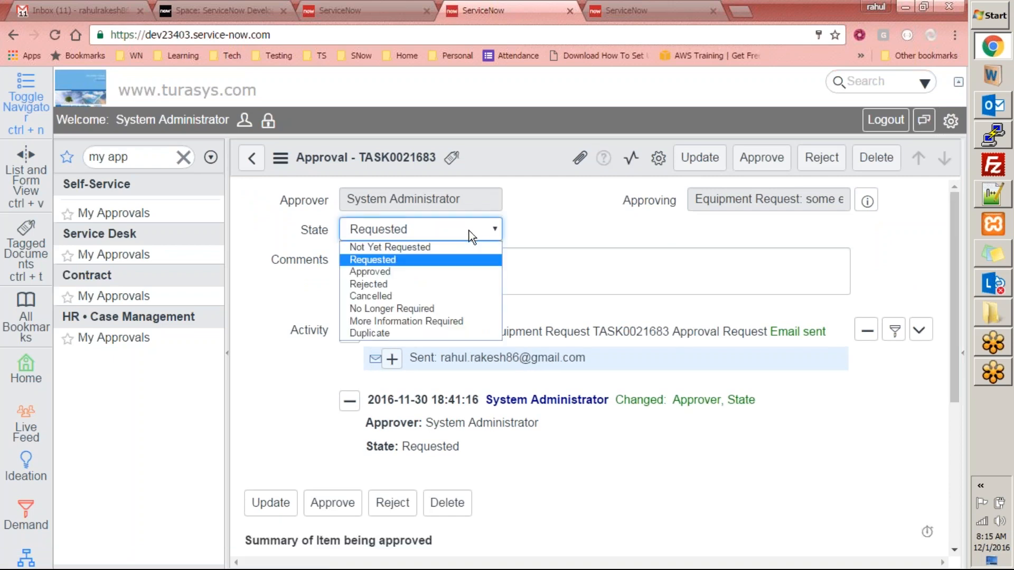
{"action": "left_click", "coordinate": [420, 272]}
{"action": "left_click", "coordinate": [416, 233]}
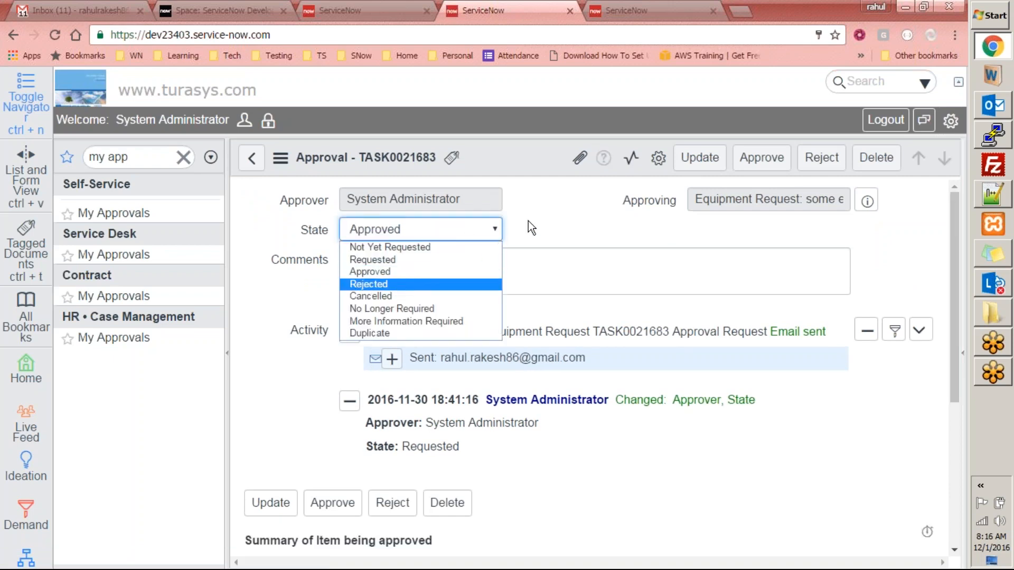
{"action": "left_click", "coordinate": [523, 273]}
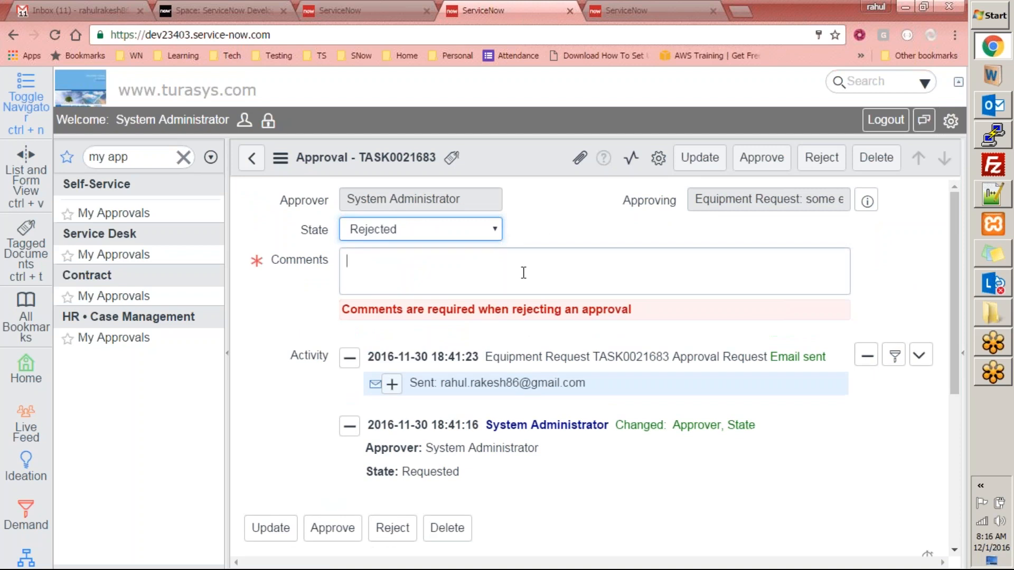
{"action": "type", "text": "Rejec"}
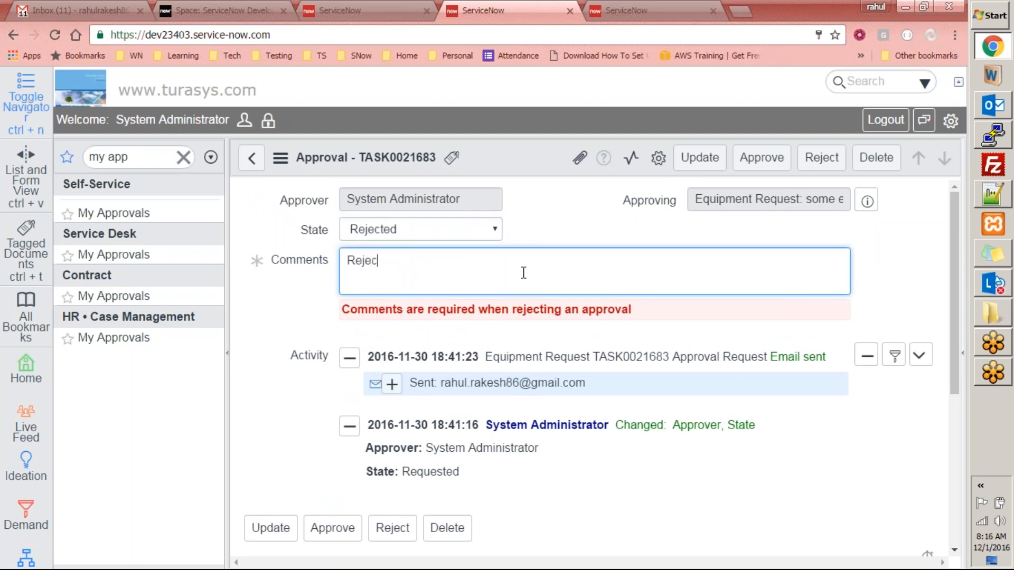
{"action": "type", "text": "ted."}
{"action": "left_click", "coordinate": [817, 165]}
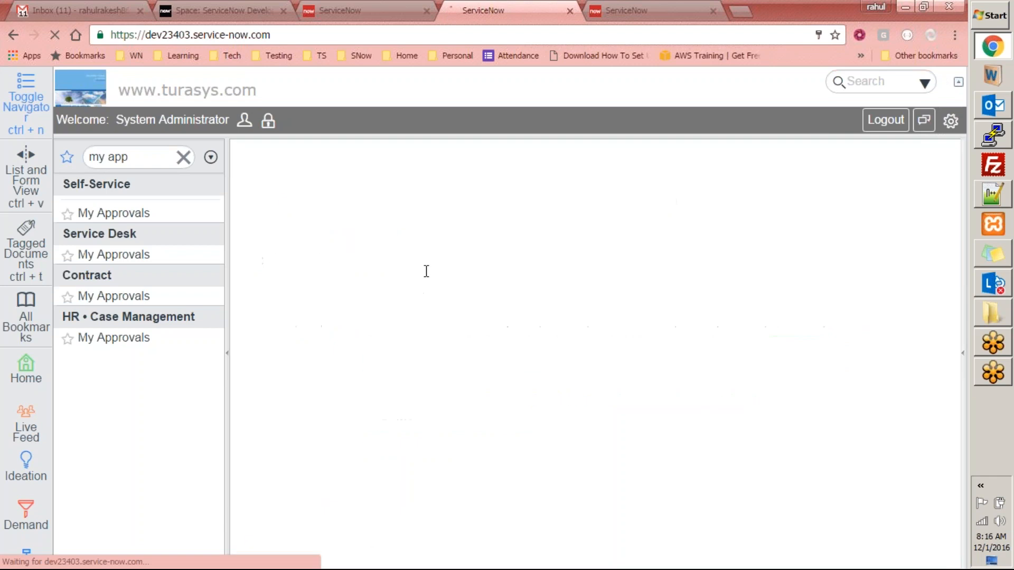
{"action": "left_click", "coordinate": [128, 157]}
{"action": "type", "text": "market"}
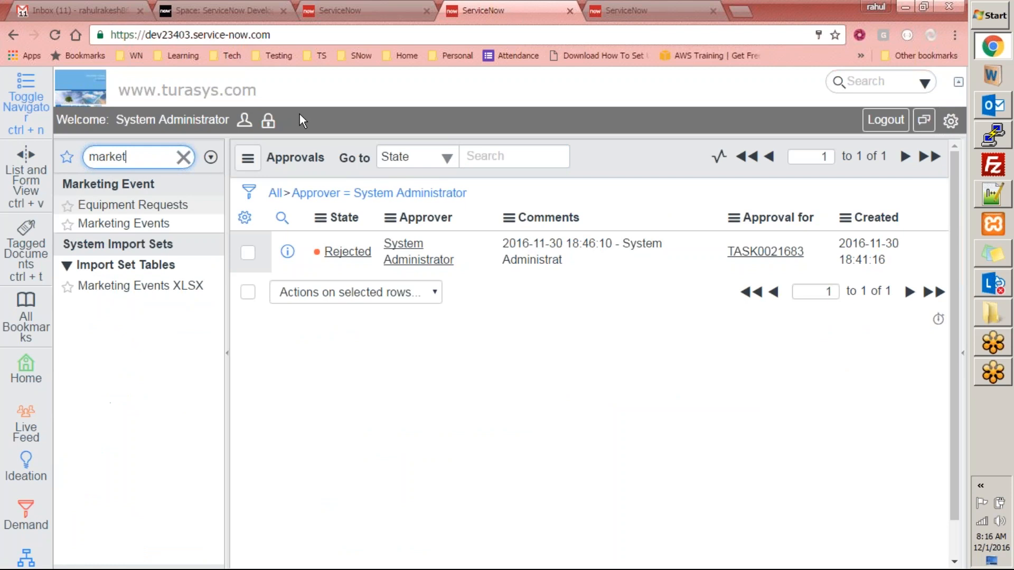
- Confirm the $560 Sydney LUG request shows Rejected in Equipment Requests, then filter the navigator for 'logs'
{"action": "left_click", "coordinate": [132, 205]}
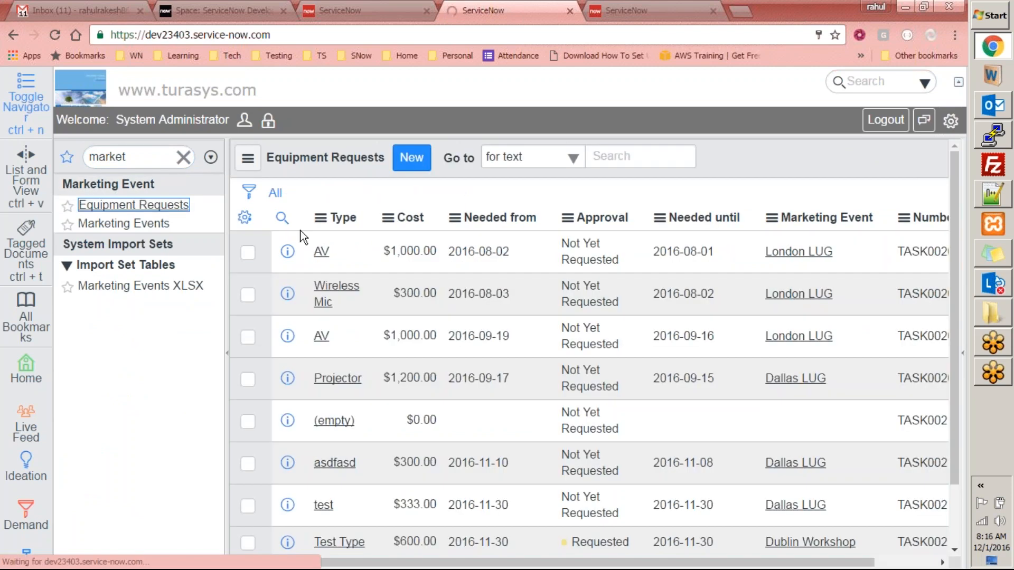
{"action": "scroll", "coordinate": [438, 303], "scroll_direction": "down", "scroll_amount": 3}
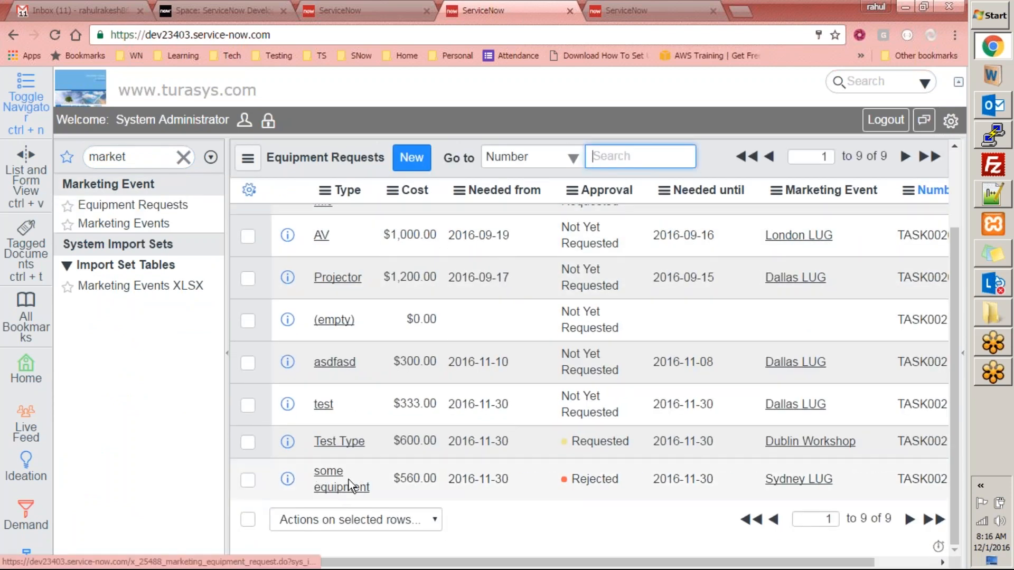
{"action": "left_click_drag", "start_coordinate": [628, 490], "coordinate": [563, 482]}
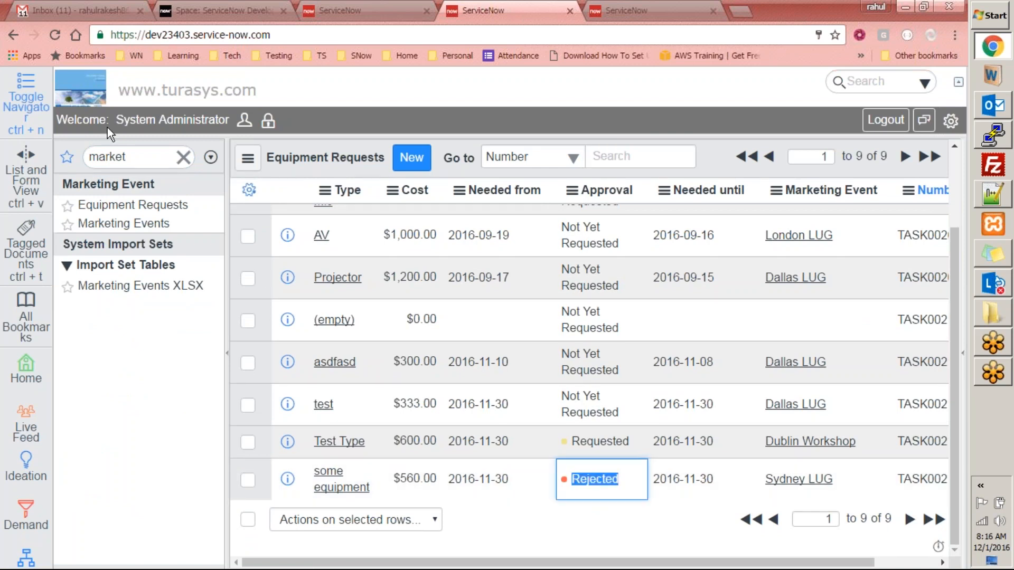
{"action": "double_click", "coordinate": [125, 154]}
{"action": "key", "text": "BackSpace"}
{"action": "type", "text": "logs"}
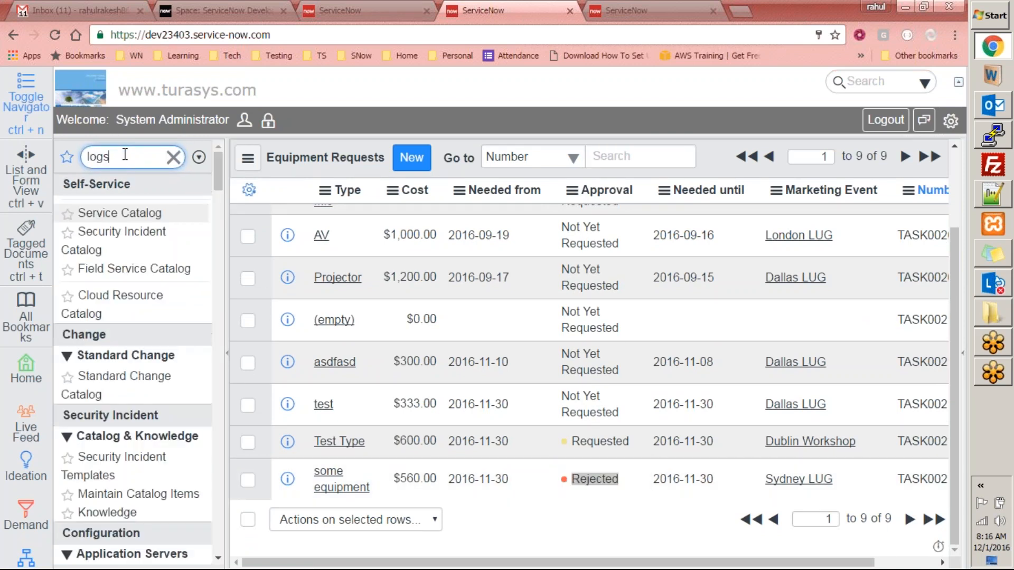
{"action": "scroll", "coordinate": [220, 299], "scroll_direction": "down", "scroll_amount": 7}
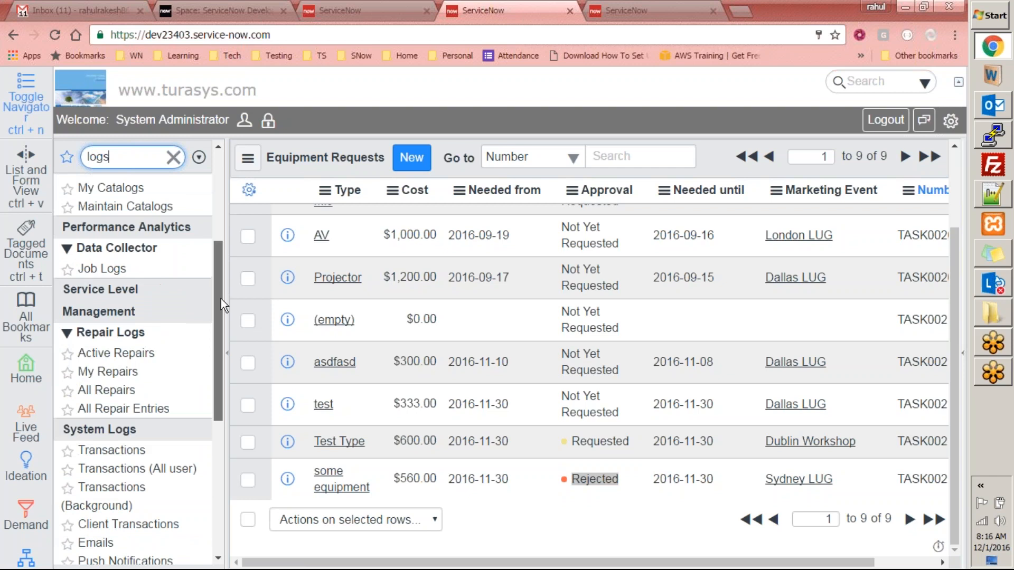
- Inspect the newest TASK0021683 rejection email in the outgoing email log, then switch to Gmail
{"action": "left_click", "coordinate": [94, 410]}
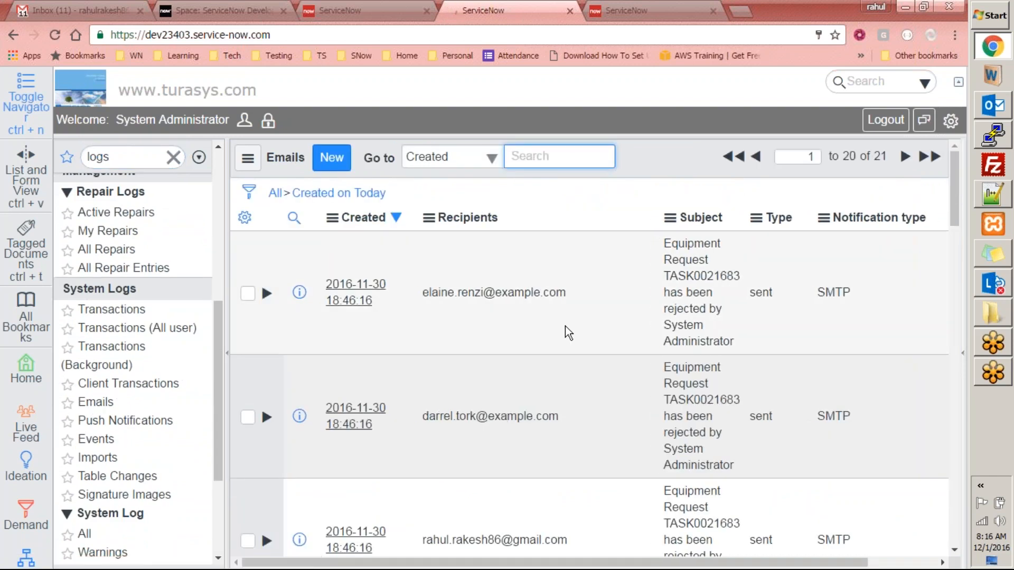
{"action": "scroll", "coordinate": [565, 325], "scroll_direction": "down", "scroll_amount": 1}
{"action": "scroll", "coordinate": [565, 325], "scroll_direction": "down", "scroll_amount": 4}
{"action": "scroll", "coordinate": [565, 325], "scroll_direction": "up", "scroll_amount": 5}
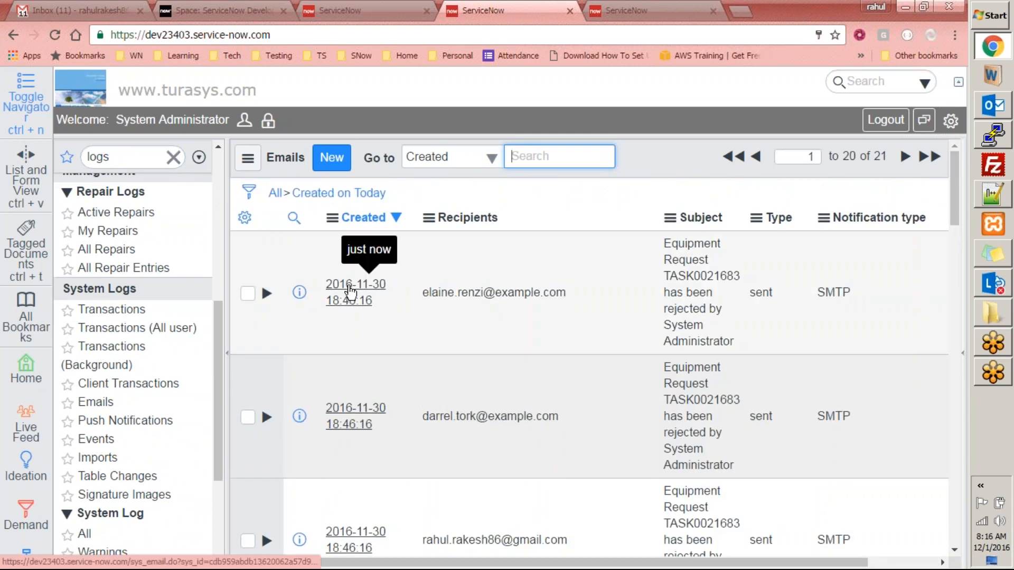
{"action": "left_click", "coordinate": [349, 287]}
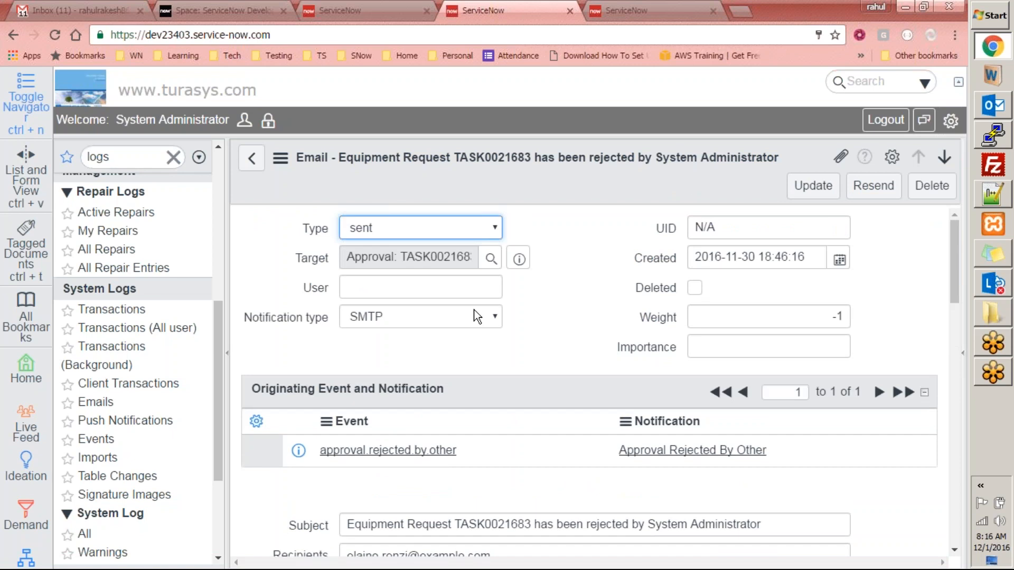
{"action": "scroll", "coordinate": [486, 395], "scroll_direction": "down", "scroll_amount": 15}
{"action": "left_click", "coordinate": [104, 10]}
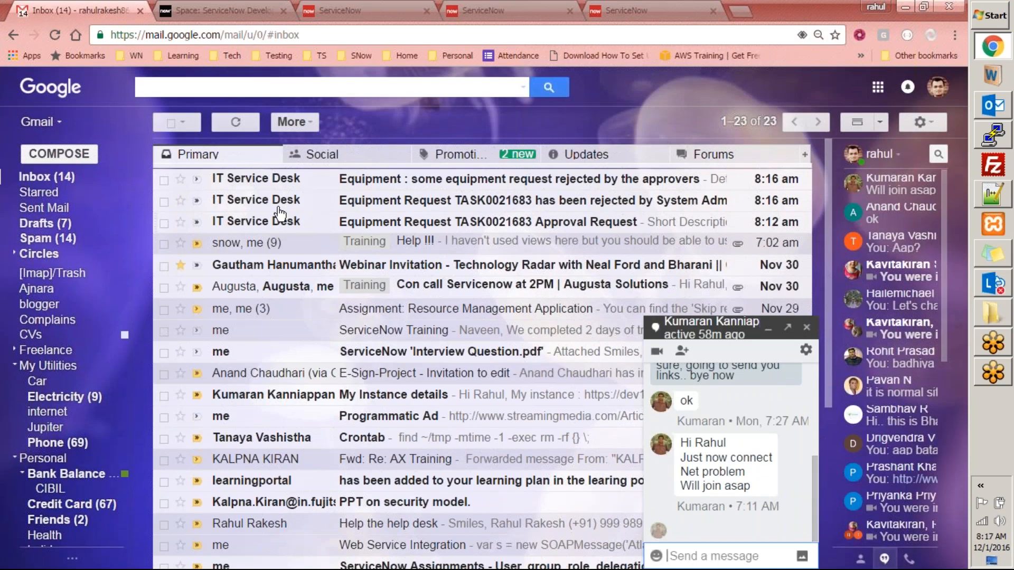
- Read the 8:12 am TASK0021683 approval request email, checking its description and priority
{"action": "left_click", "coordinate": [464, 227]}
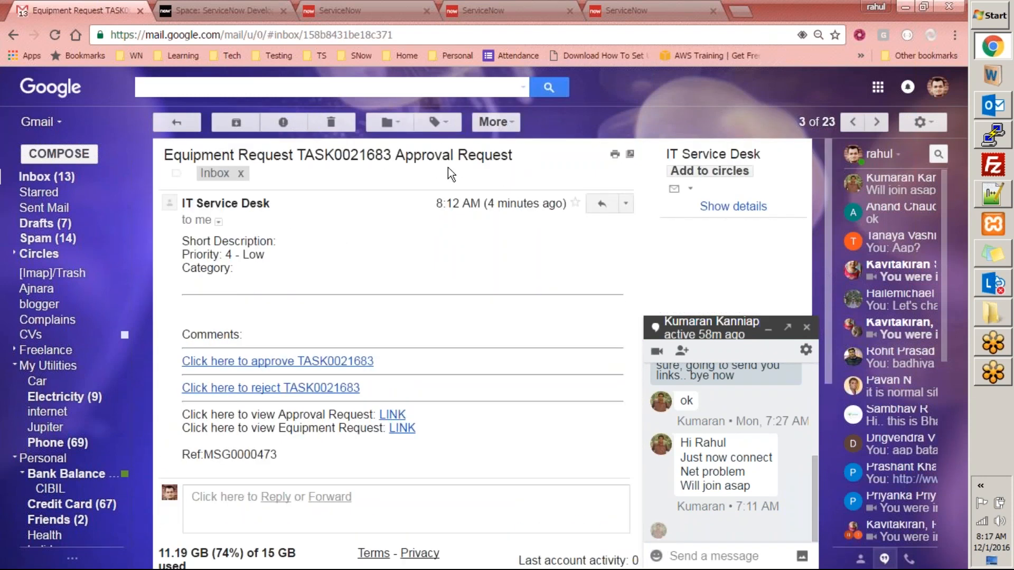
{"action": "left_click_drag", "start_coordinate": [178, 241], "coordinate": [347, 305]}
{"action": "left_click", "coordinate": [493, 345]}
{"action": "left_click", "coordinate": [177, 122]}
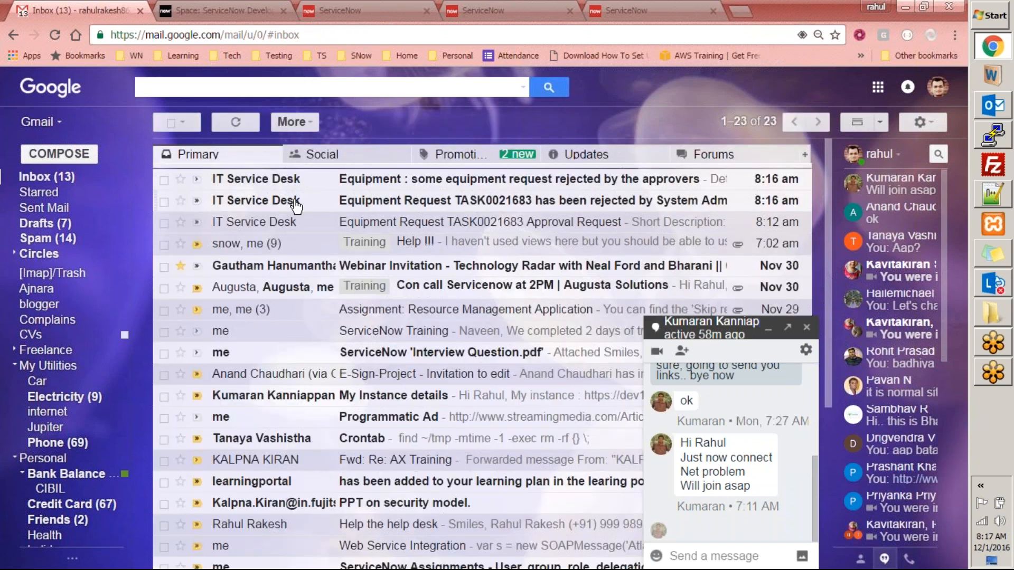
- Read both 8:16 am TASK0021683 rejection emails, dismiss the chat popup, and refresh the inbox
{"action": "left_click", "coordinate": [374, 209]}
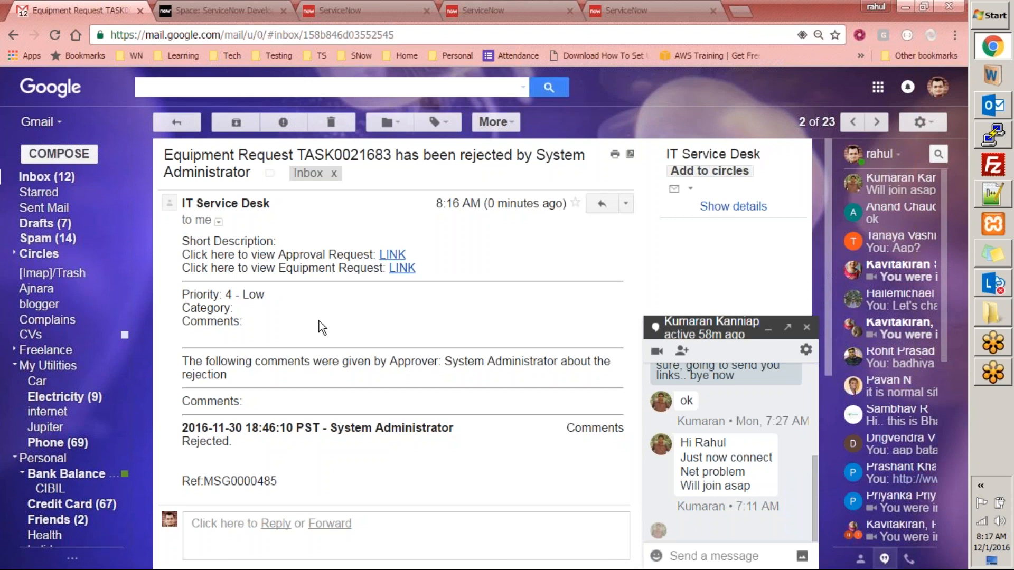
{"action": "left_click", "coordinate": [192, 128]}
{"action": "left_click", "coordinate": [476, 178]}
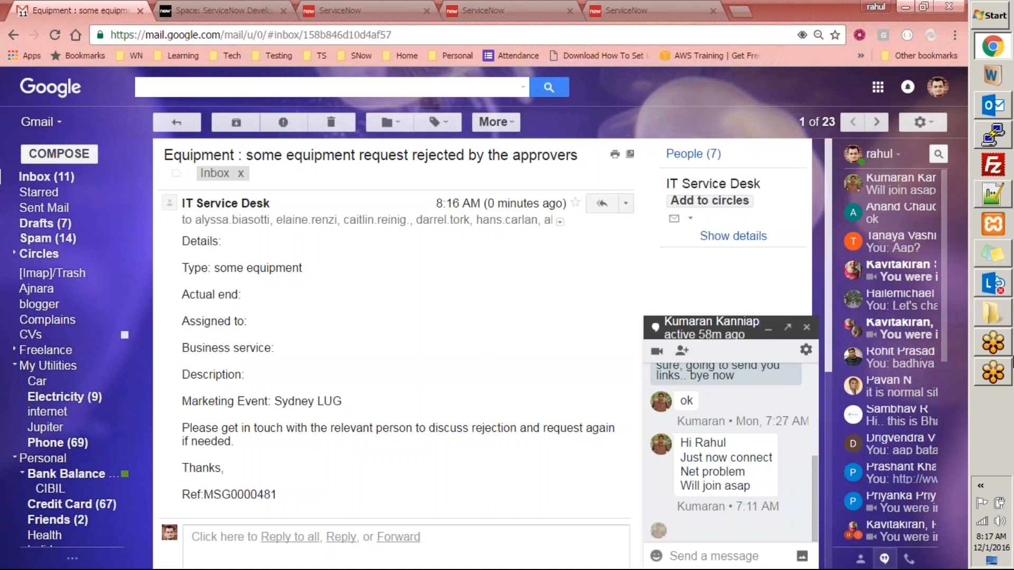
{"action": "left_click", "coordinate": [806, 327]}
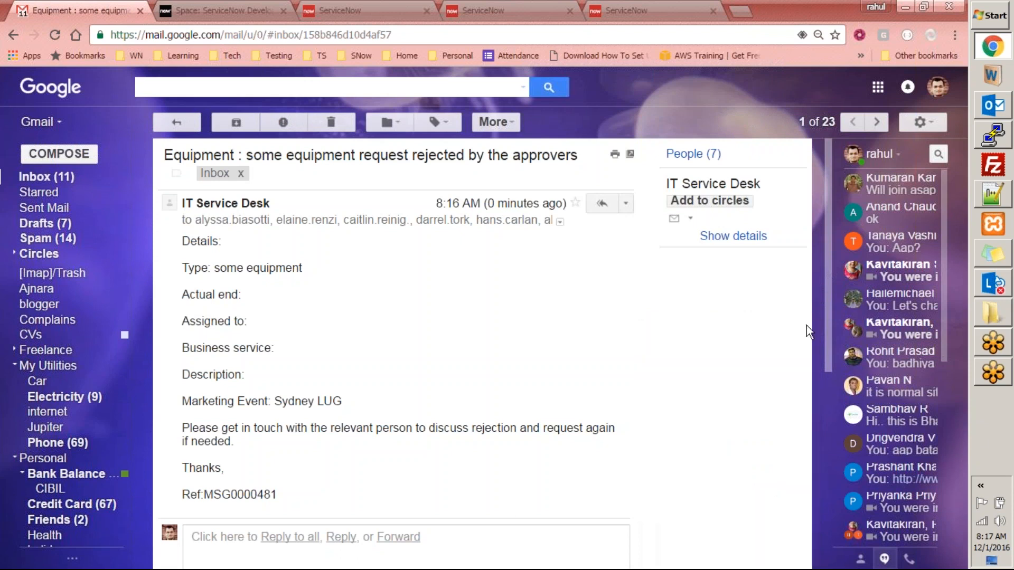
{"action": "left_click", "coordinate": [188, 123]}
{"action": "left_click", "coordinate": [234, 122]}
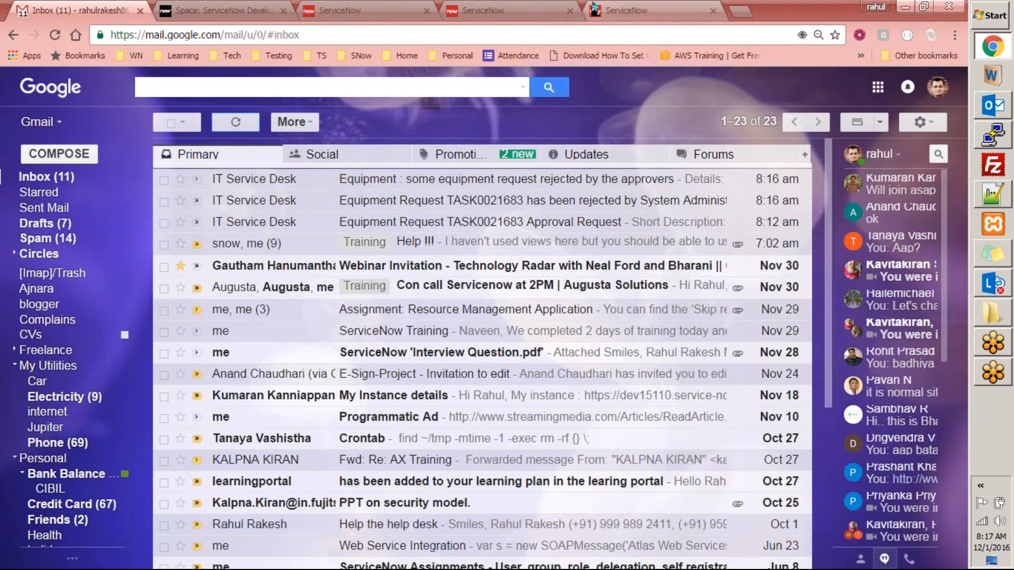
- Go from the ServiceNow email record back to today's Emails log and scroll the TASK0021683 rejection entries
{"action": "left_click", "coordinate": [650, 9]}
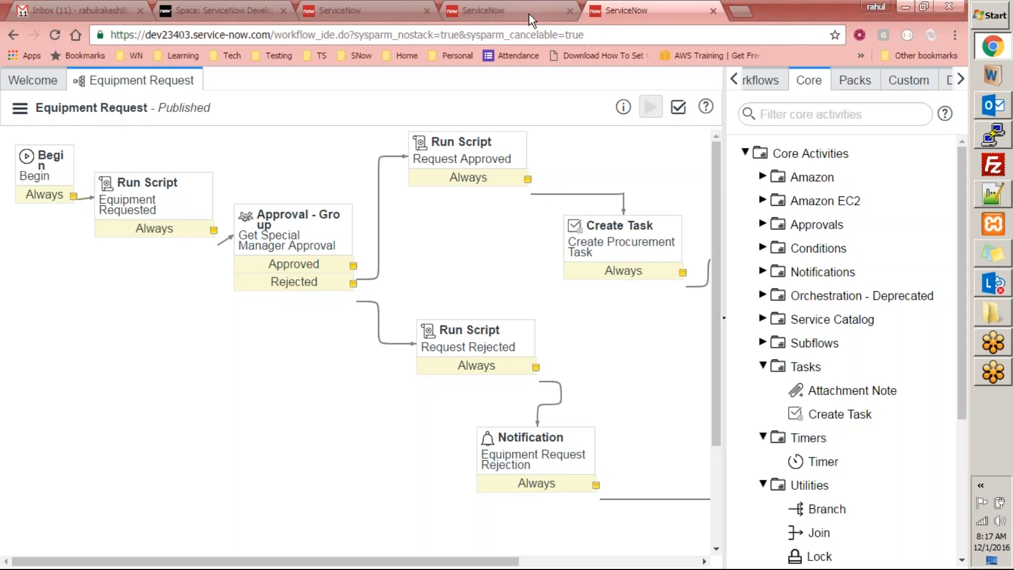
{"action": "left_click", "coordinate": [504, 10]}
{"action": "left_click", "coordinate": [393, 9]}
{"action": "left_click", "coordinate": [489, 9]}
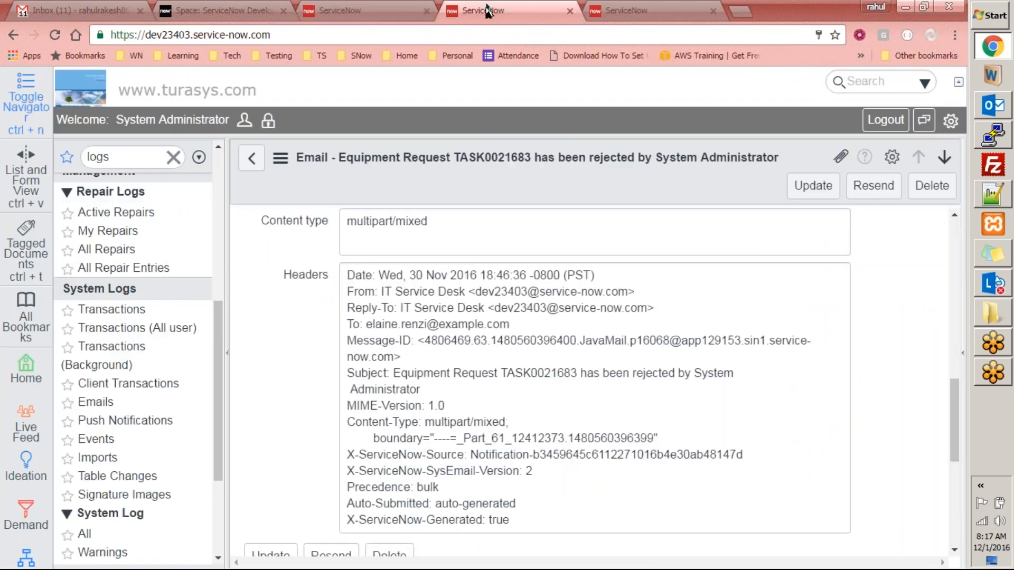
{"action": "left_click", "coordinate": [251, 158]}
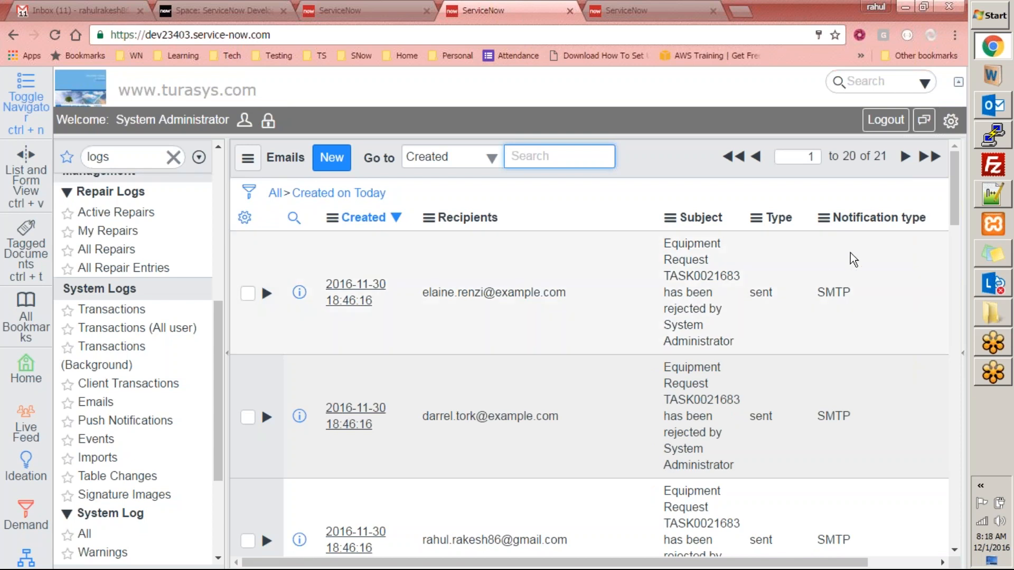
{"action": "left_click_drag", "start_coordinate": [952, 198], "coordinate": [970, 321]}
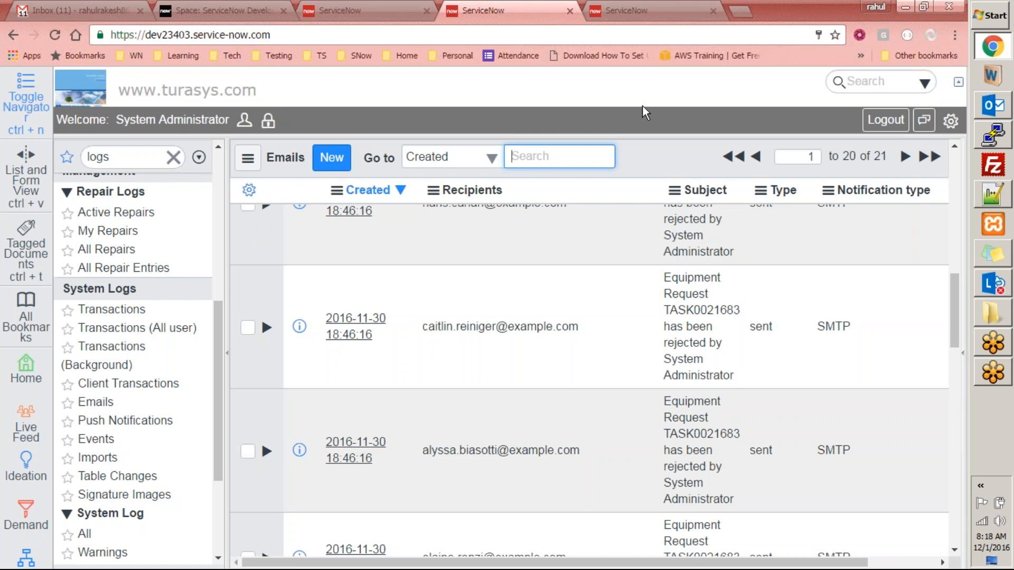
{"action": "left_click_drag", "start_coordinate": [959, 293], "coordinate": [964, 271]}
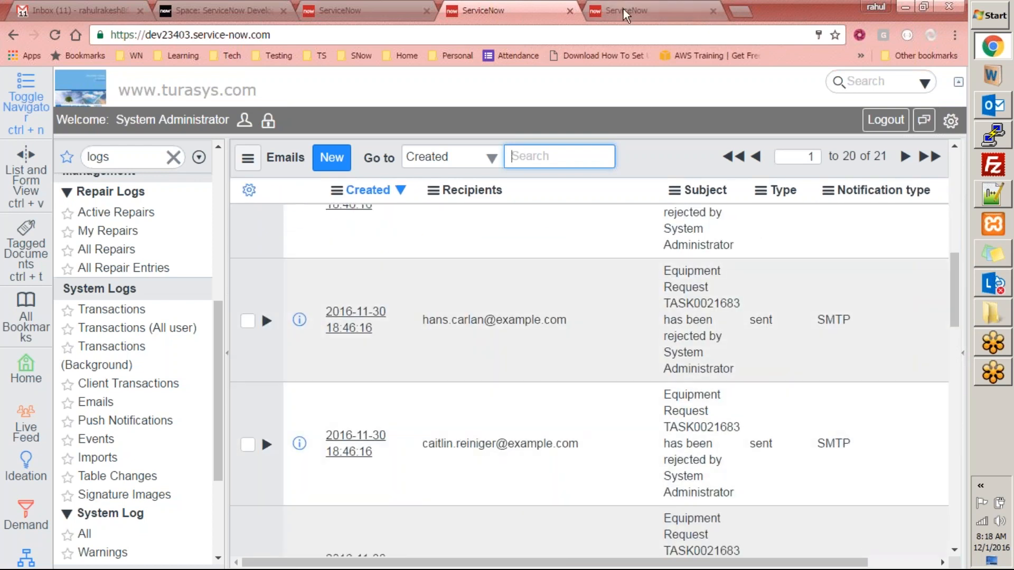
- Check the Request Rejected script and the rejection notification's individual recipient and Analysts group
{"action": "left_click", "coordinate": [623, 8]}
{"action": "double_click", "coordinate": [451, 352]}
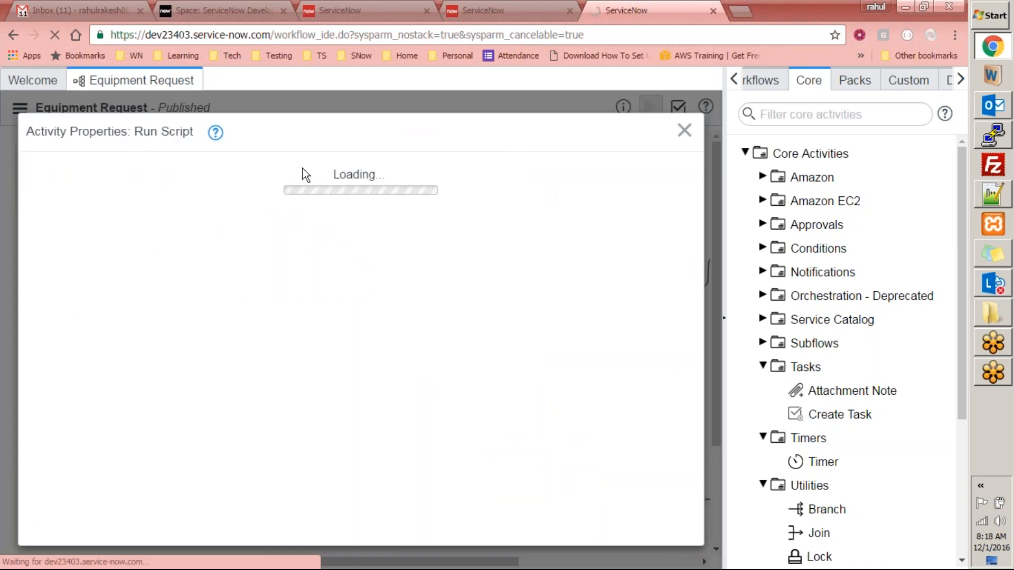
{"action": "left_click", "coordinate": [692, 126]}
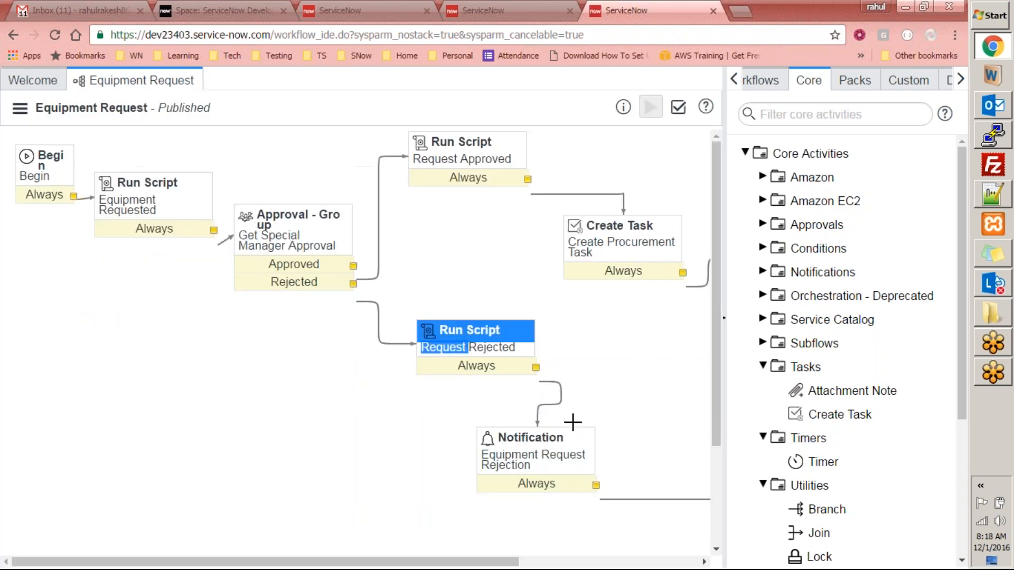
{"action": "double_click", "coordinate": [546, 451]}
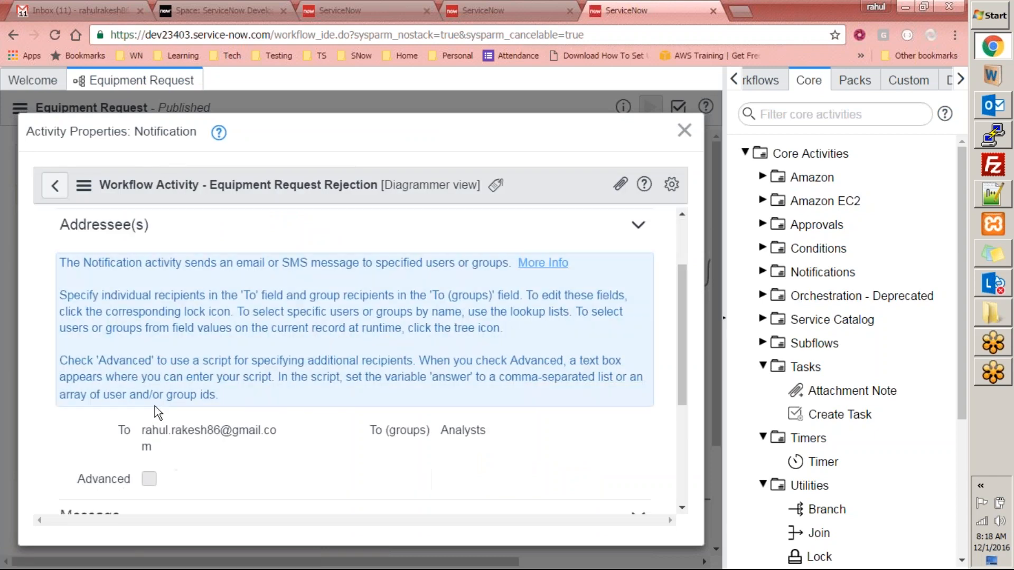
{"action": "left_click_drag", "start_coordinate": [142, 430], "coordinate": [179, 449]}
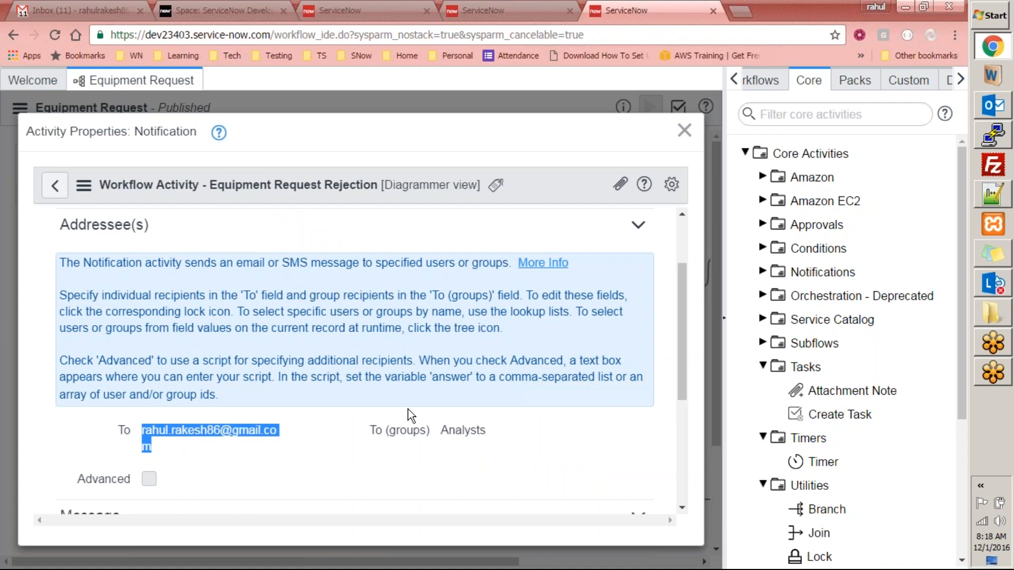
{"action": "left_click_drag", "start_coordinate": [443, 431], "coordinate": [482, 431]}
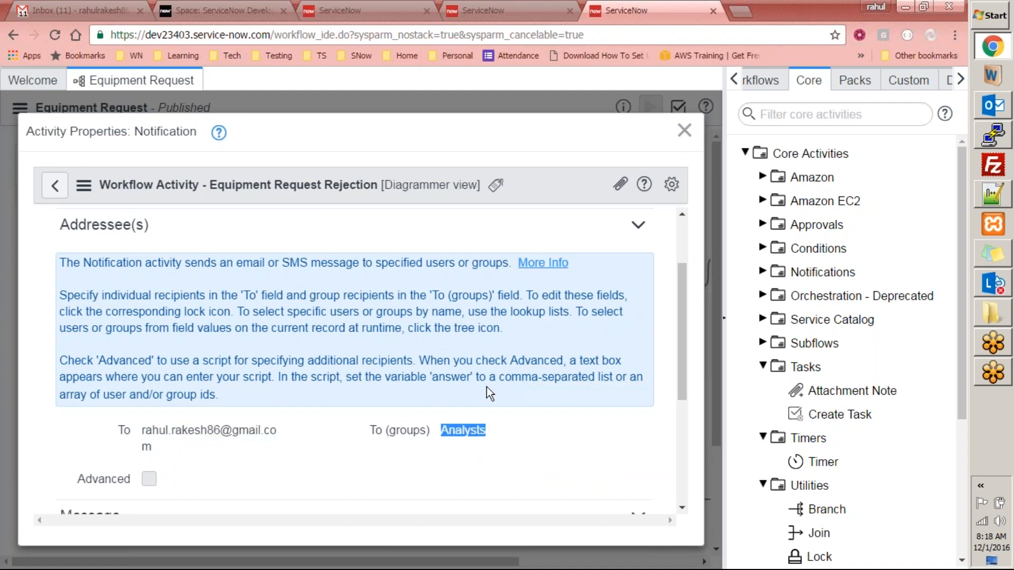
- Compare the rejection emails with the 18:41:23 TASK0021683 Approval Request emails in the Emails log
{"action": "left_click", "coordinate": [506, 12]}
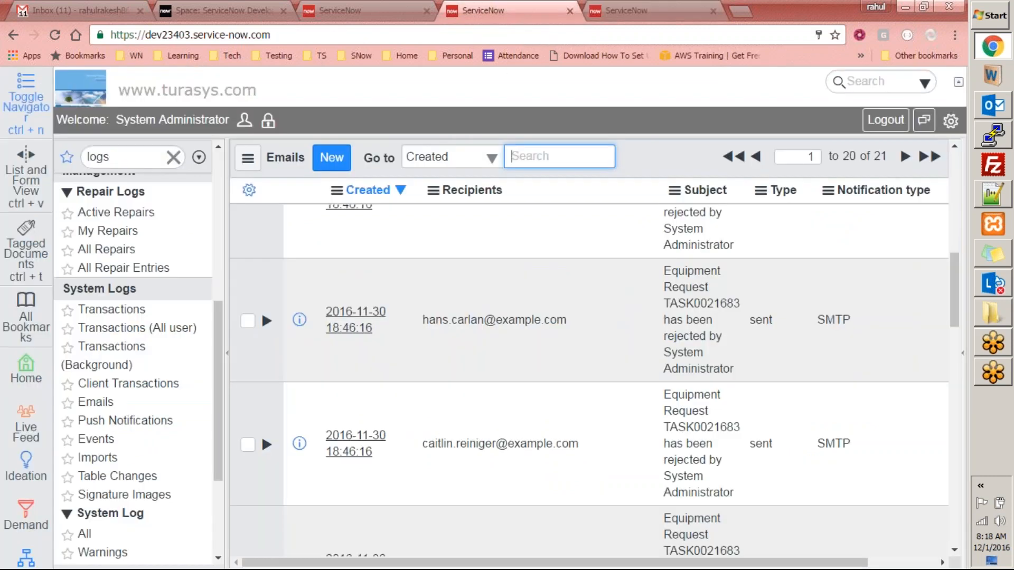
{"action": "scroll", "coordinate": [655, 290], "scroll_direction": "down", "scroll_amount": 5}
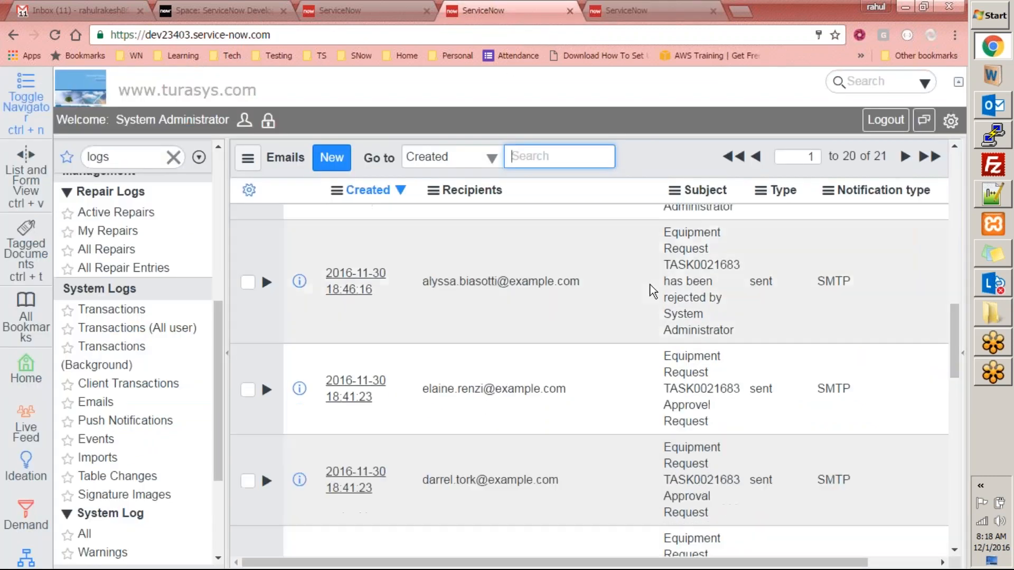
{"action": "scroll", "coordinate": [655, 290], "scroll_direction": "up", "scroll_amount": 5}
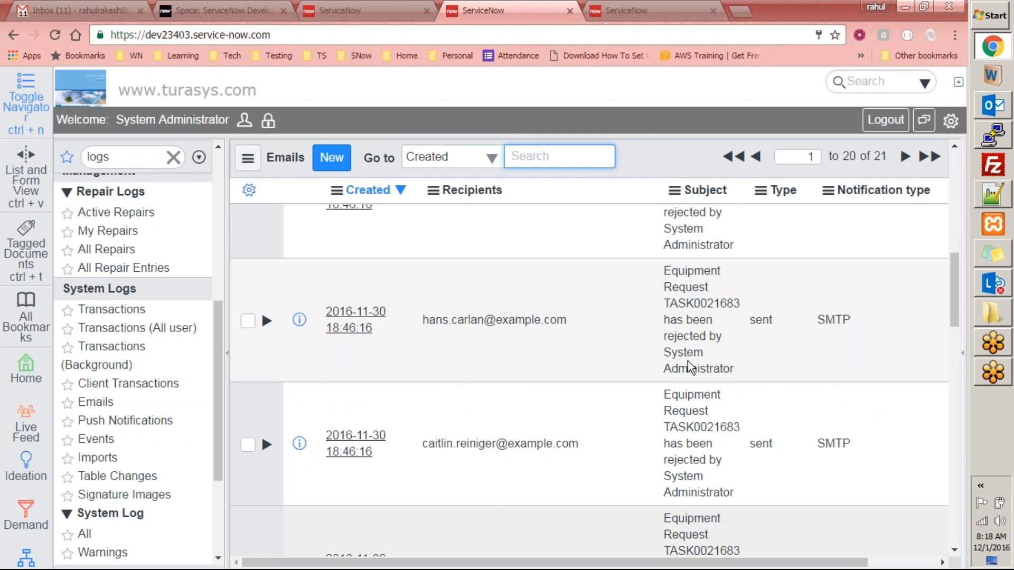
{"action": "scroll", "coordinate": [692, 315], "scroll_direction": "down", "scroll_amount": 6}
{"action": "scroll", "coordinate": [699, 449], "scroll_direction": "down", "scroll_amount": 10}
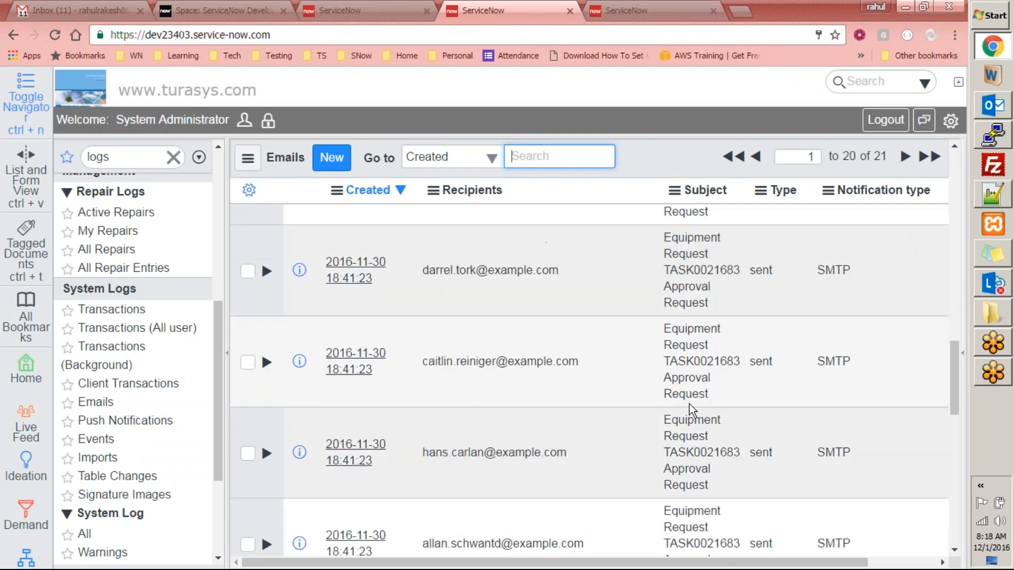
{"action": "scroll", "coordinate": [699, 449], "scroll_direction": "up", "scroll_amount": 5}
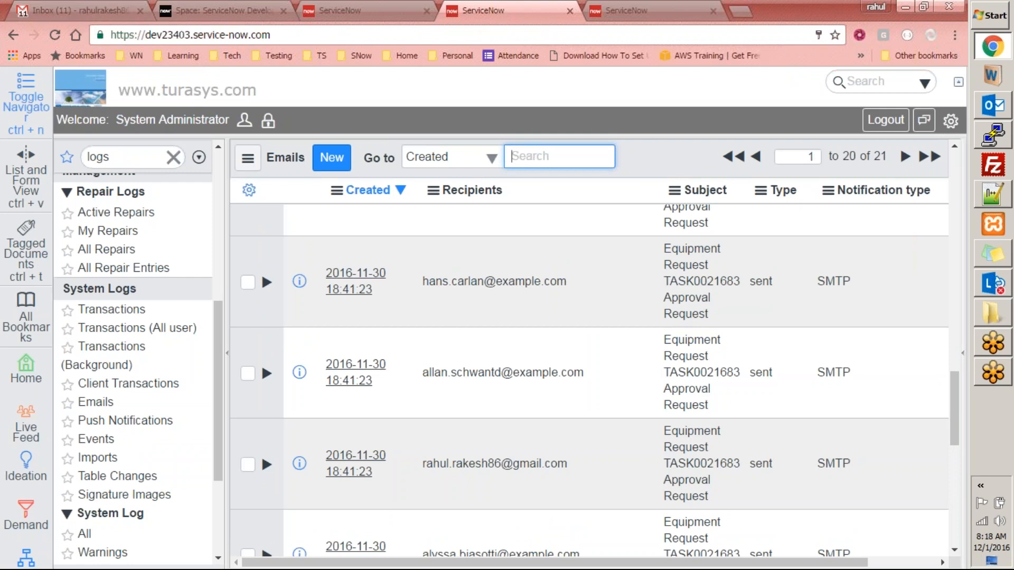
{"action": "key", "text": "ctrl+Tab"}
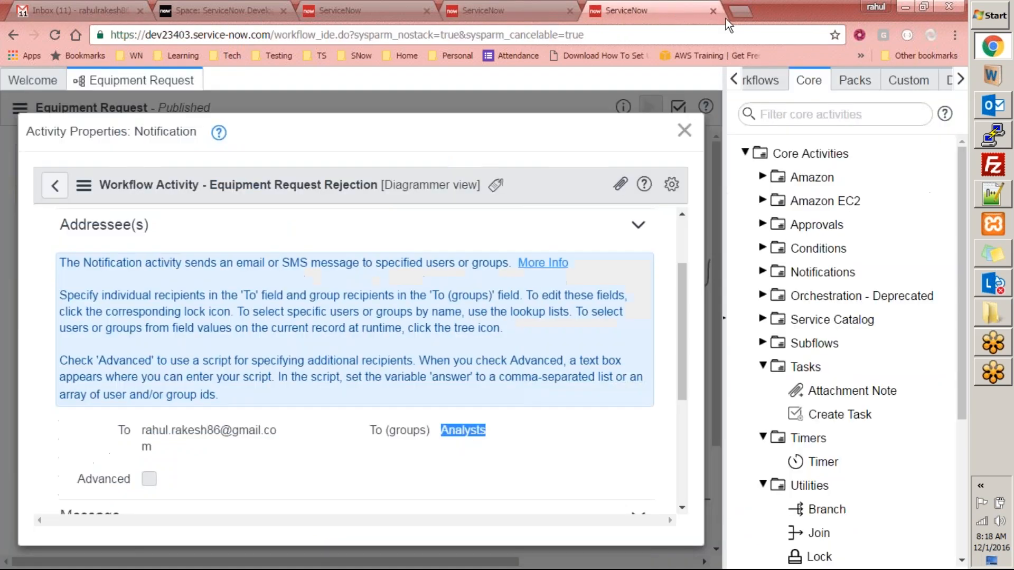
{"action": "left_click", "coordinate": [549, 7]}
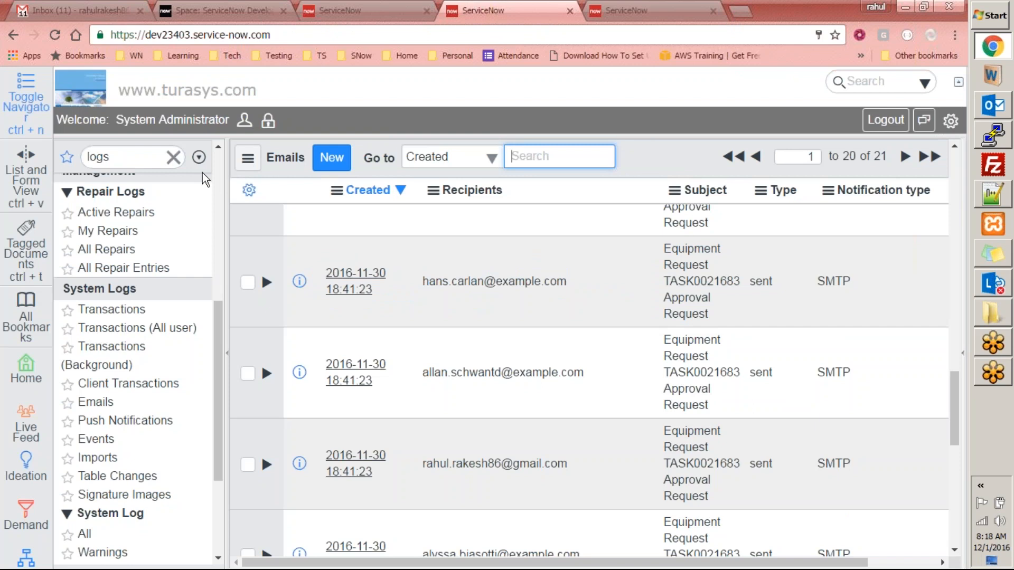
{"action": "left_click", "coordinate": [157, 157]}
{"action": "type", "text": "work"}
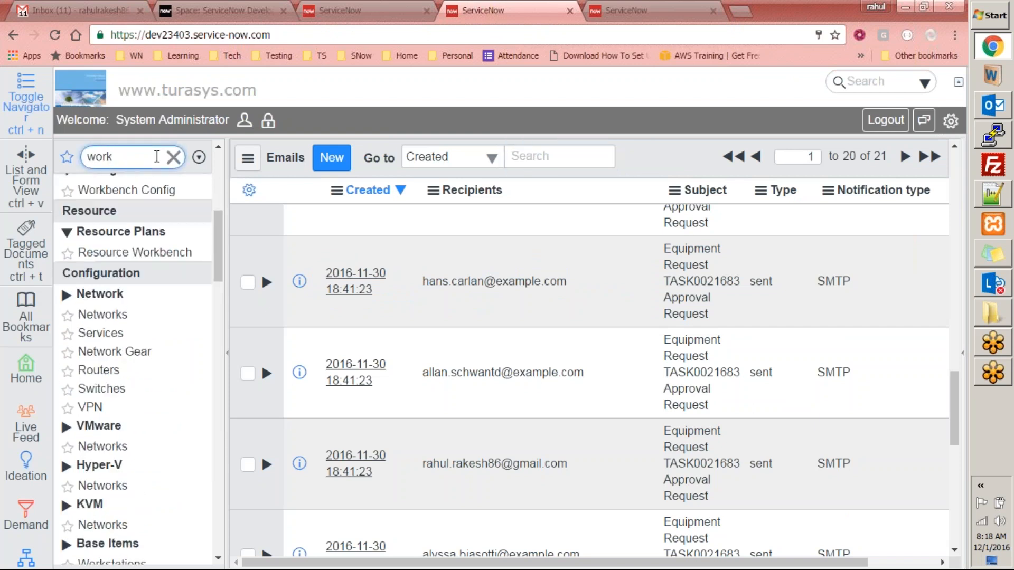
{"action": "type", "text": "flow"}
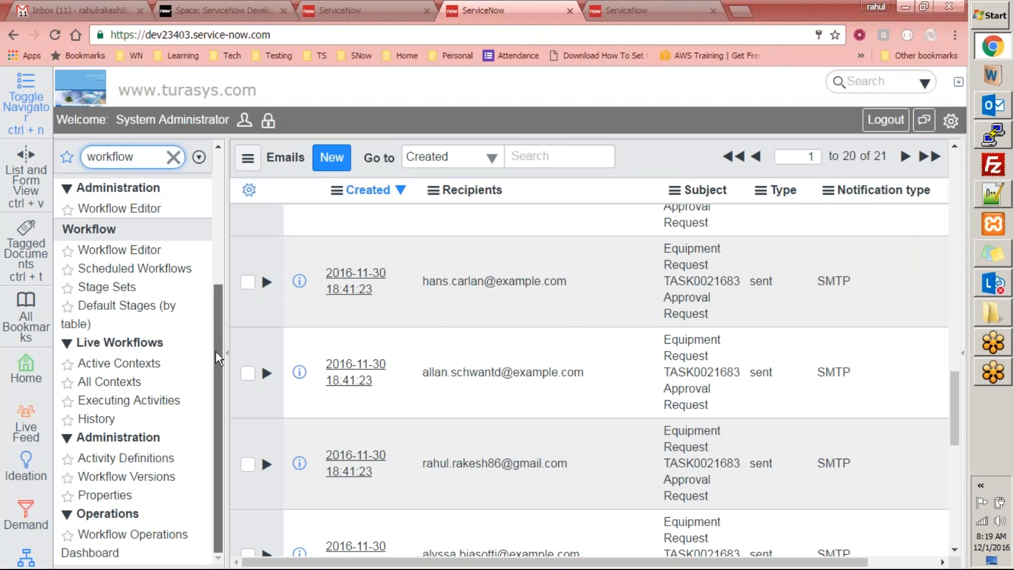
{"action": "left_click", "coordinate": [110, 364]}
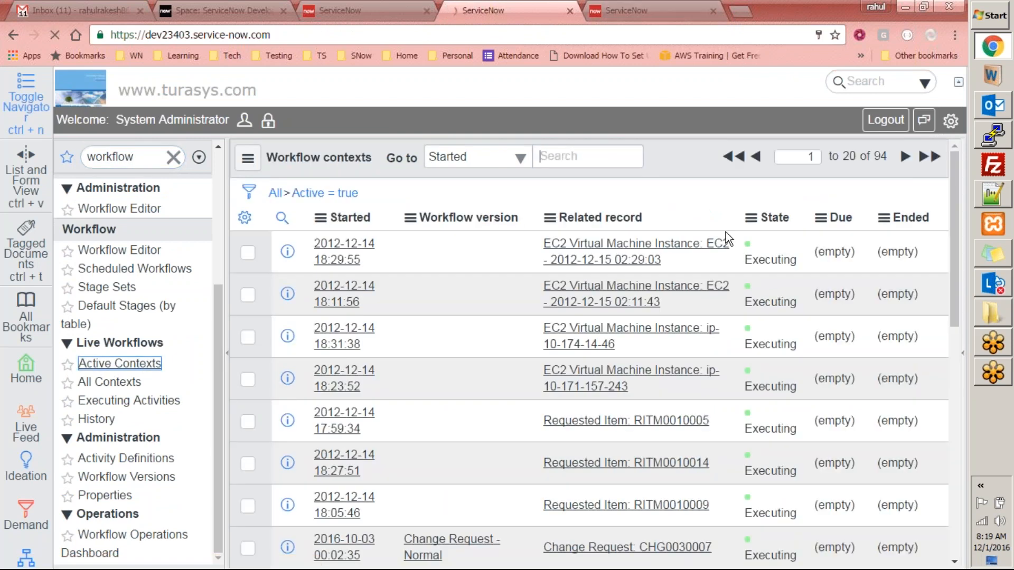
{"action": "scroll", "coordinate": [756, 271], "scroll_direction": "down", "scroll_amount": 2}
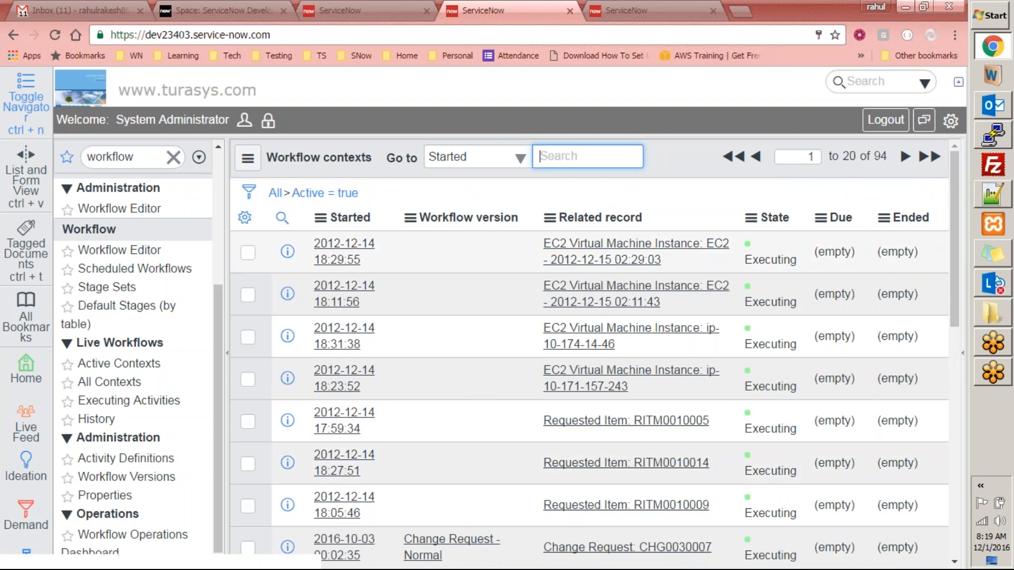
{"action": "left_click", "coordinate": [368, 218]}
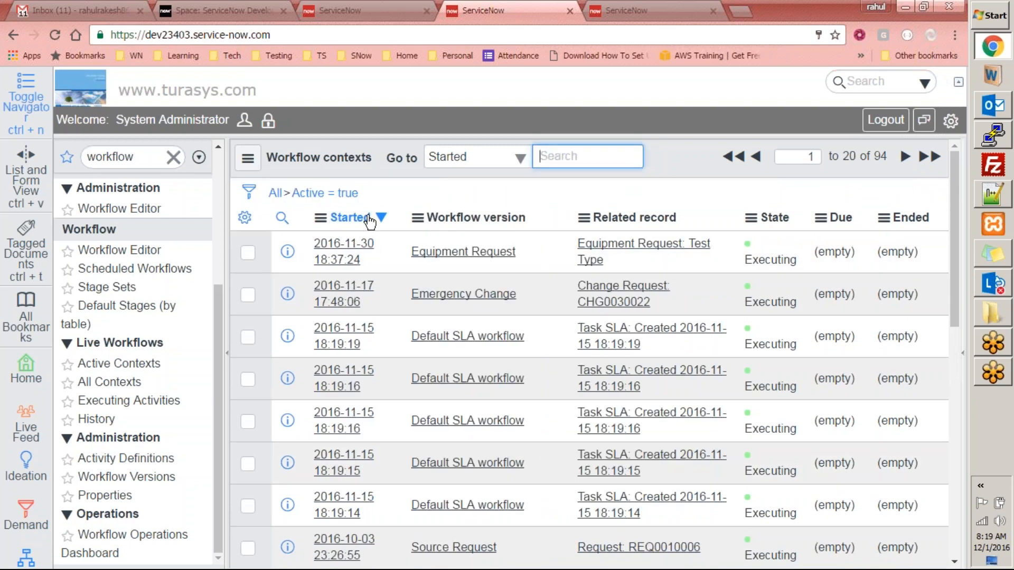
{"action": "left_click", "coordinate": [351, 253]}
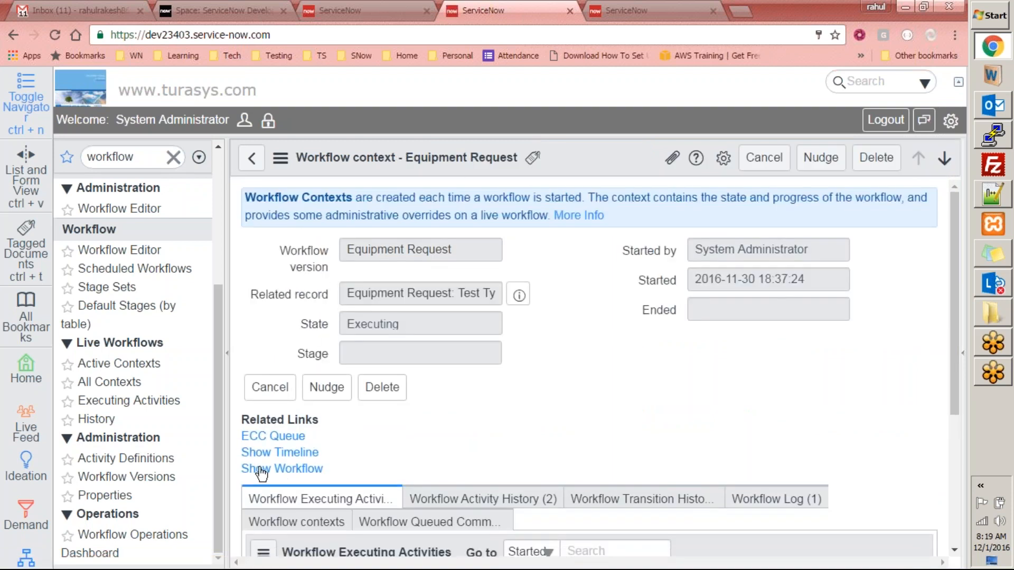
- Inspect the running context's diagram node states, then return to the active Workflow contexts list
{"action": "left_click", "coordinate": [293, 472]}
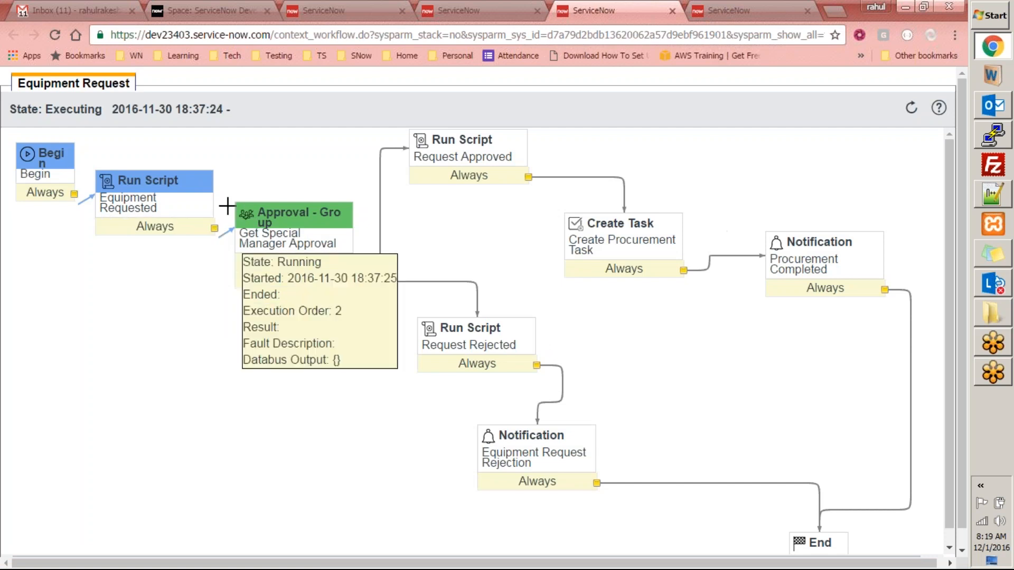
{"action": "mouse_move", "coordinate": [52, 157]}
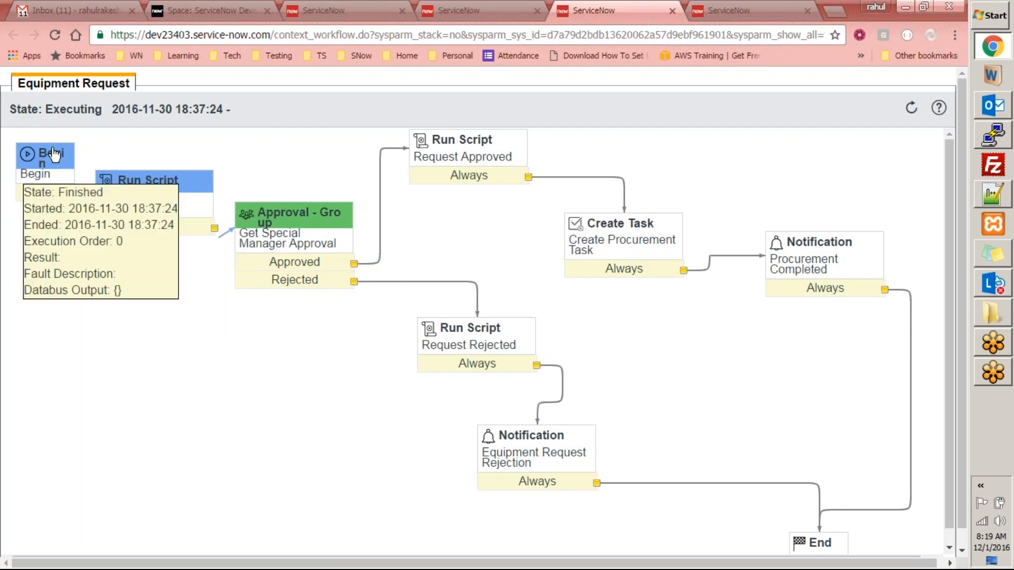
{"action": "mouse_move", "coordinate": [150, 189]}
{"action": "mouse_move", "coordinate": [290, 235]}
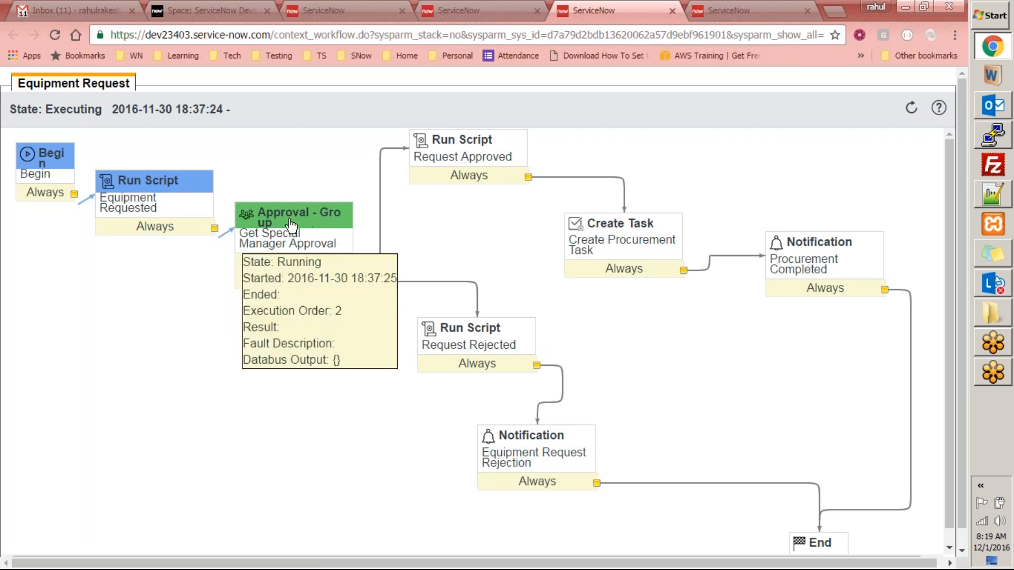
{"action": "left_click", "coordinate": [672, 10]}
{"action": "left_click", "coordinate": [252, 158]}
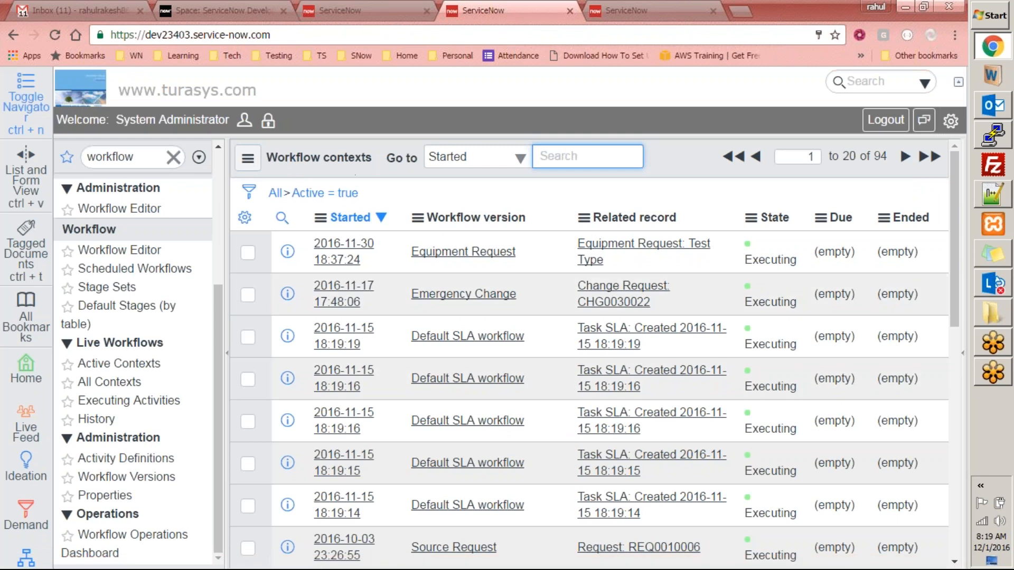
- Drop the Active filter and trace the finished 18:41:16–18:46:11 context's Rejected path in its diagram
{"action": "left_click", "coordinate": [275, 191]}
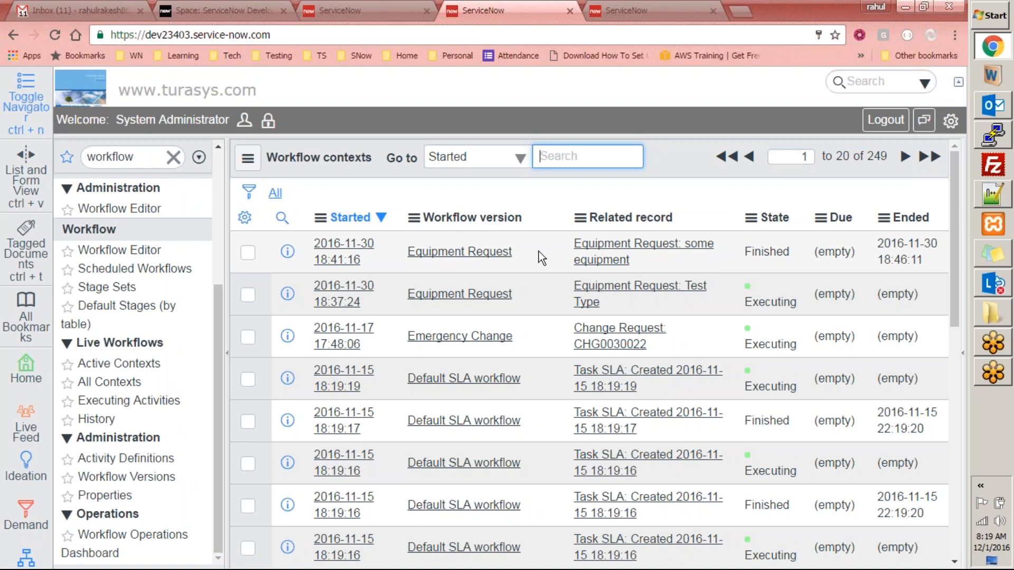
{"action": "left_click", "coordinate": [352, 252]}
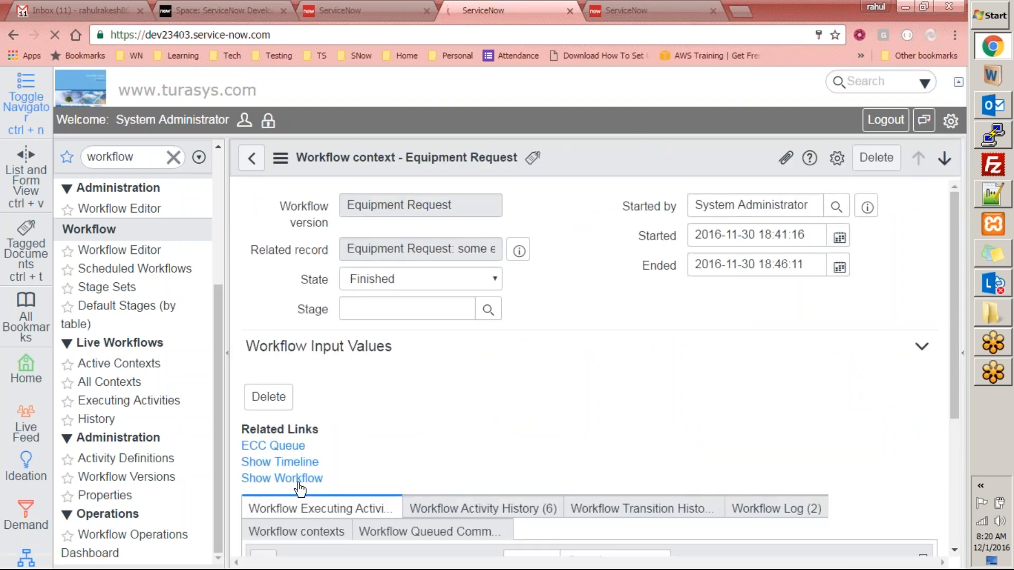
{"action": "left_click", "coordinate": [298, 480]}
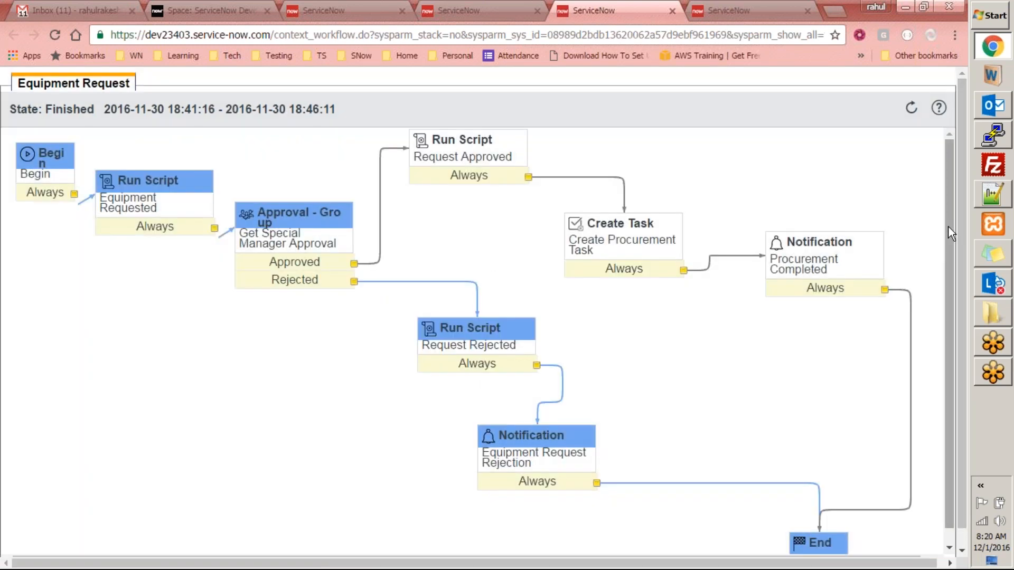
{"action": "mouse_move", "coordinate": [37, 172]}
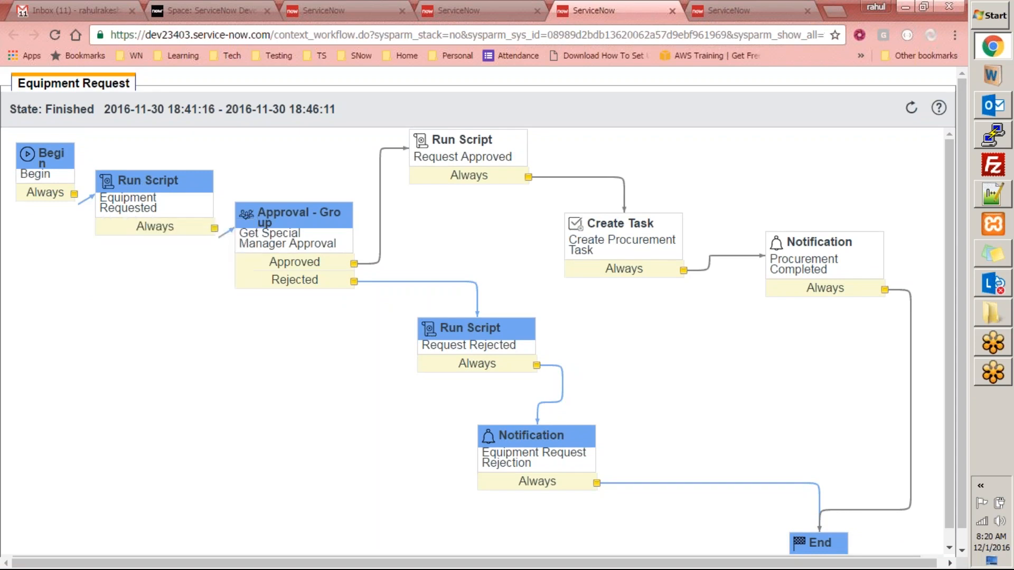
{"action": "mouse_move", "coordinate": [316, 222]}
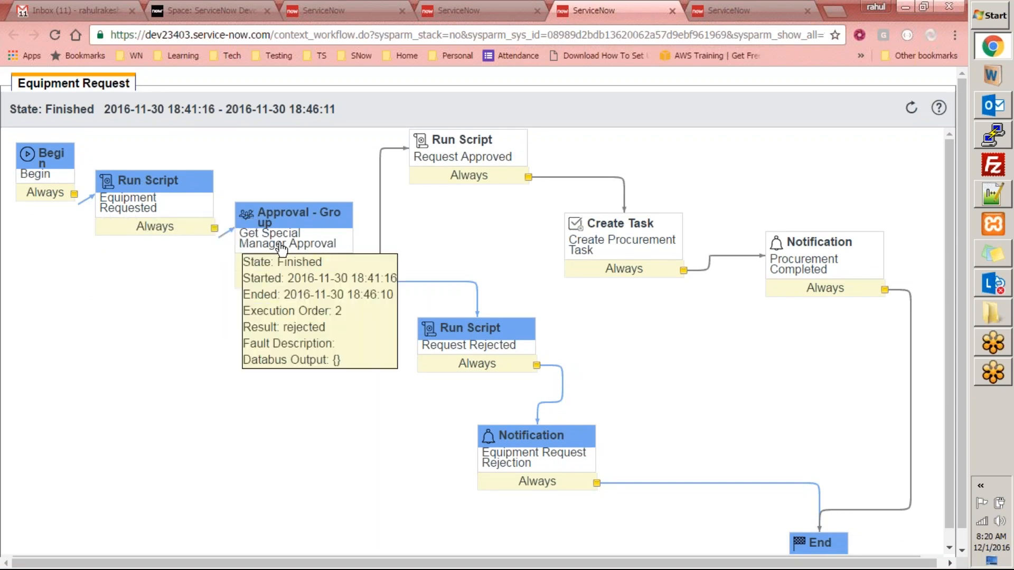
{"action": "mouse_move", "coordinate": [477, 330]}
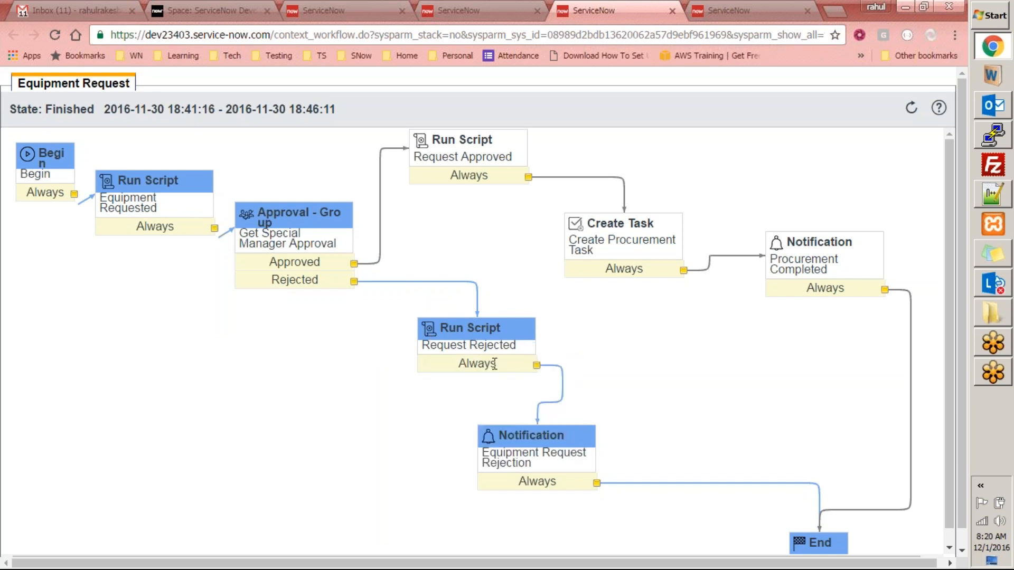
{"action": "mouse_move", "coordinate": [575, 442]}
{"action": "scroll", "coordinate": [953, 447], "scroll_direction": "down", "scroll_amount": 1}
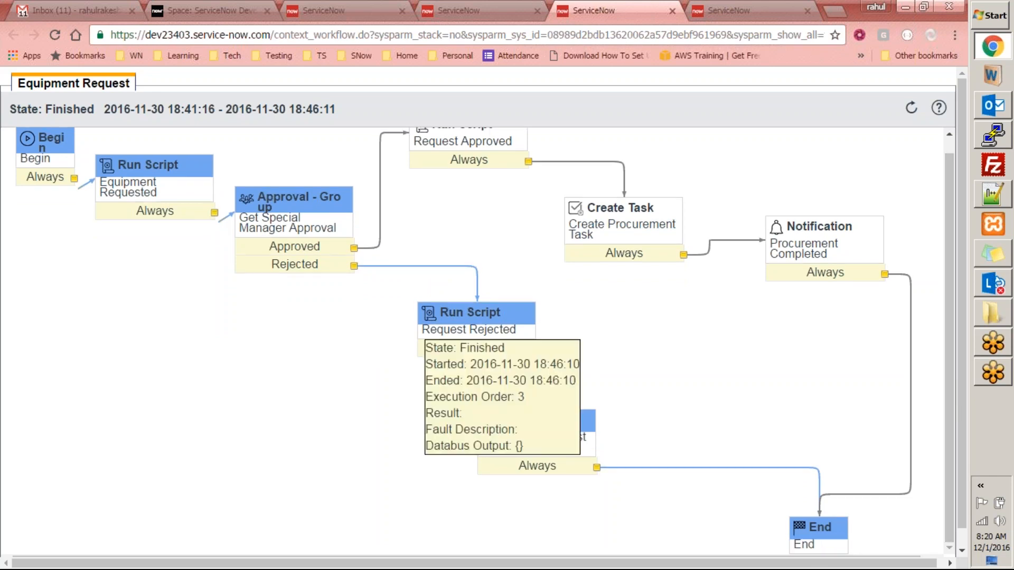
{"action": "mouse_move", "coordinate": [98, 187]}
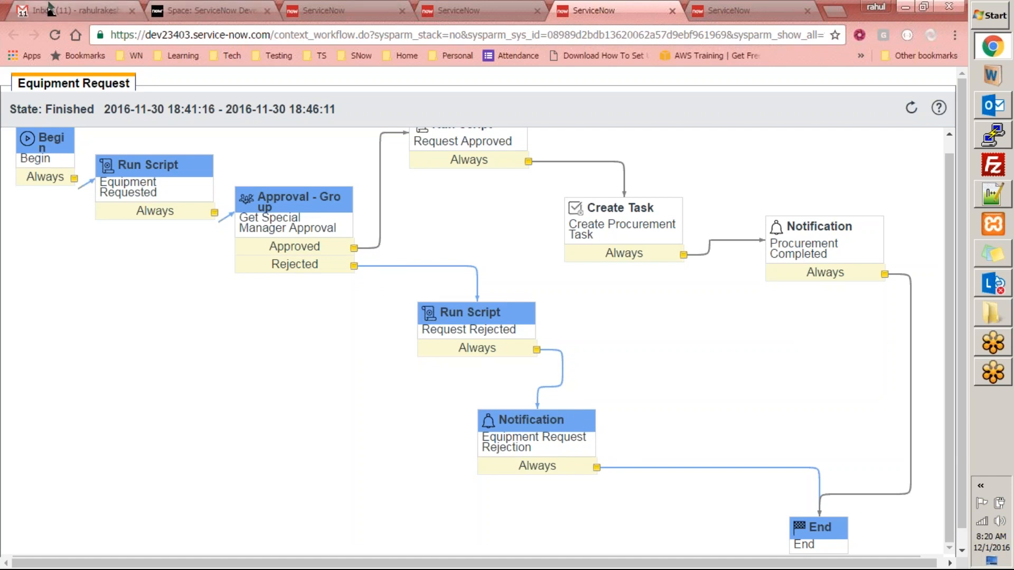
- Read the equipment rejection email in Gmail and return to the inbox
{"action": "left_click", "coordinate": [136, 9]}
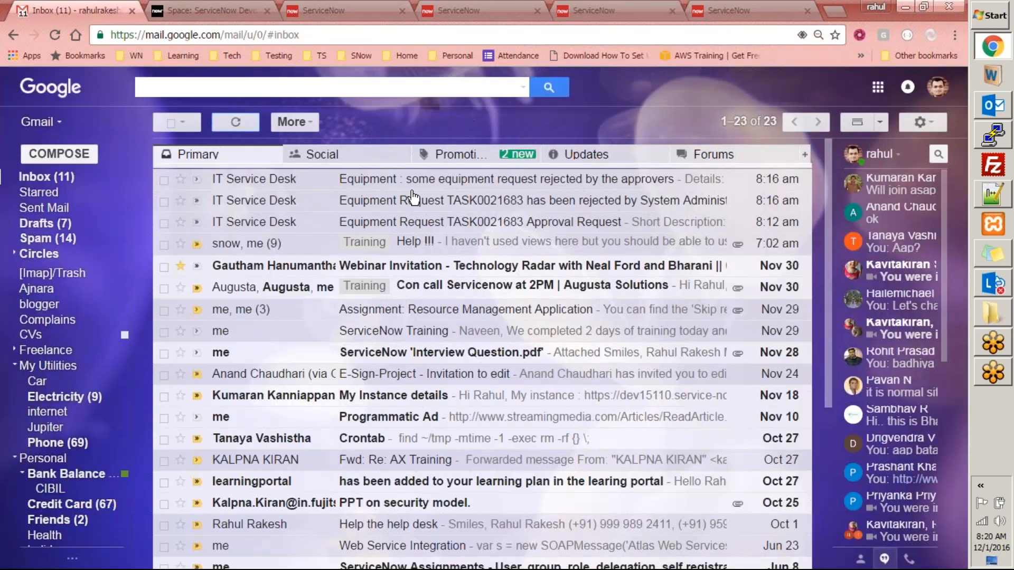
{"action": "left_click", "coordinate": [431, 183]}
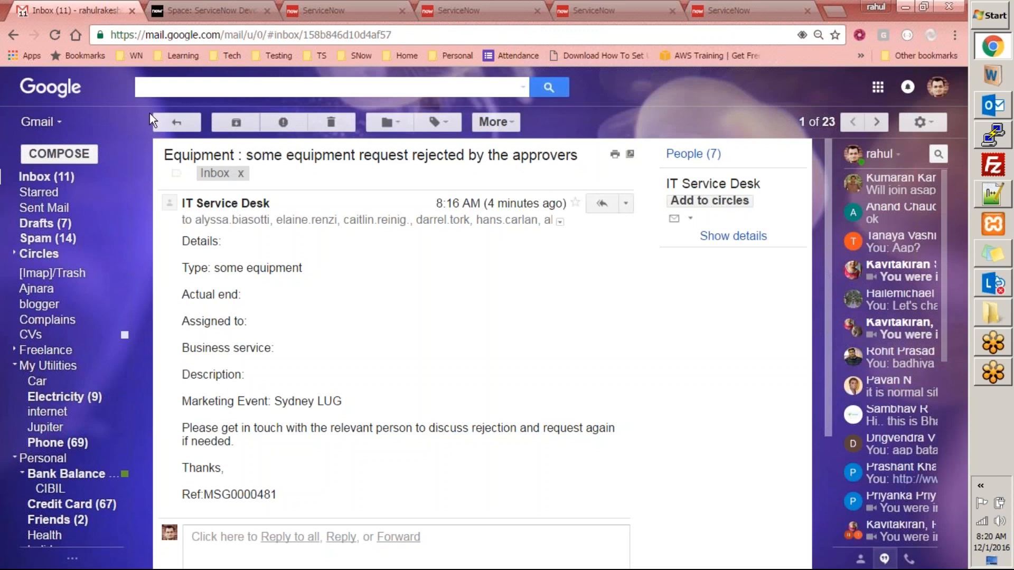
{"action": "left_click", "coordinate": [171, 124]}
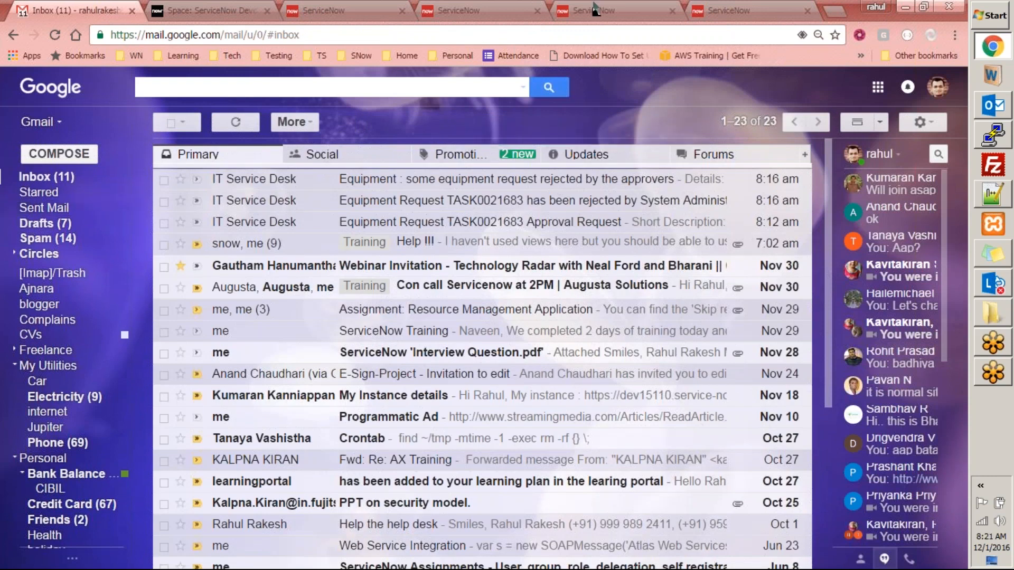
- Close the Notification activity properties and return to the finished context diagram
{"action": "left_click", "coordinate": [731, 11]}
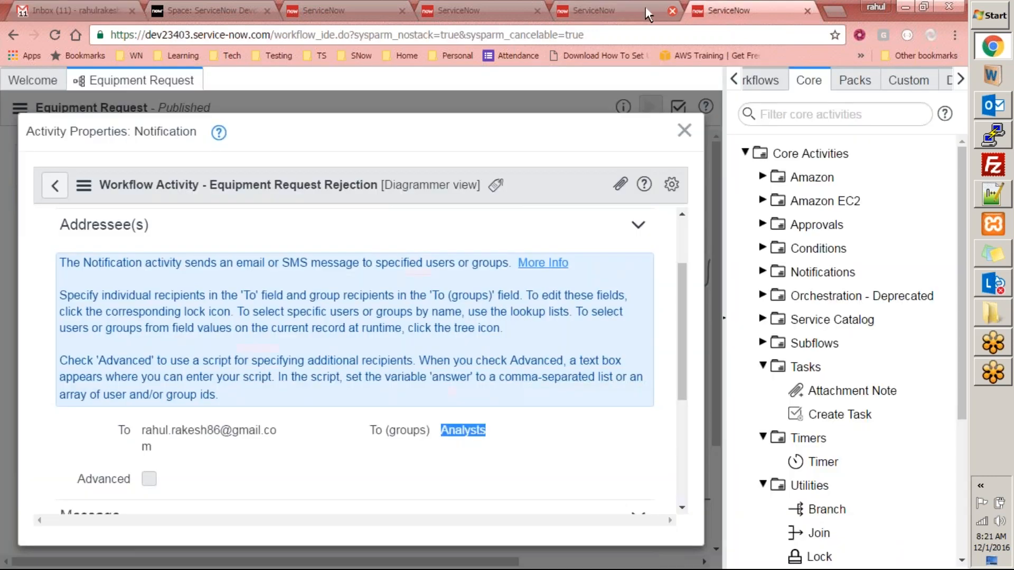
{"action": "left_click", "coordinate": [684, 130]}
{"action": "left_click", "coordinate": [575, 10]}
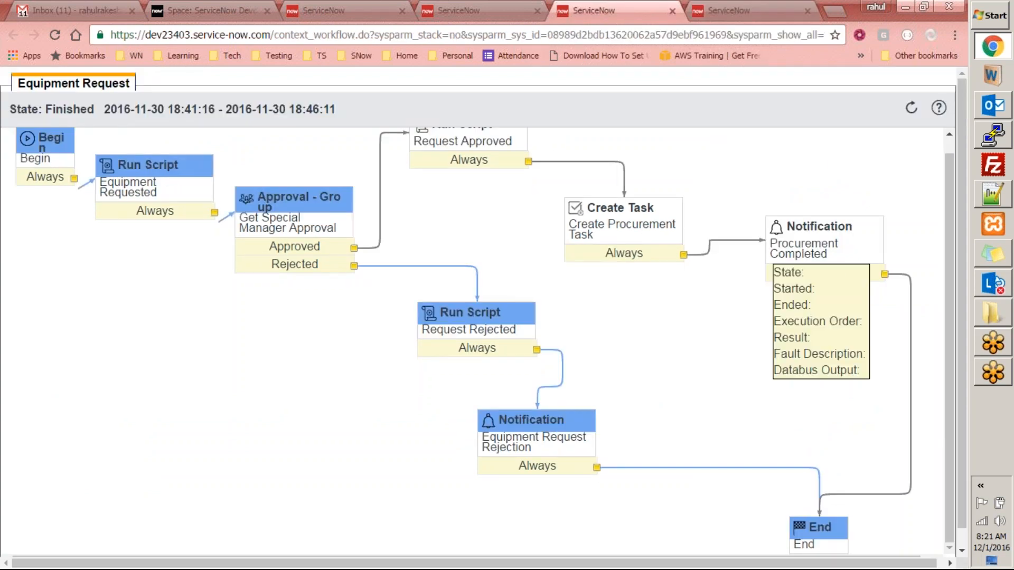
{"action": "scroll", "coordinate": [939, 177], "scroll_direction": "up", "scroll_amount": 1}
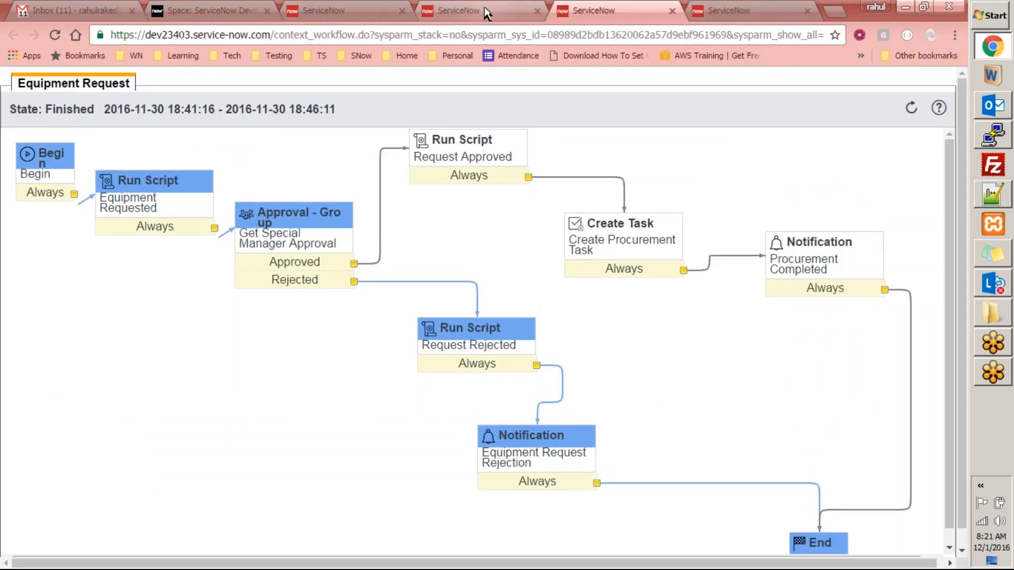